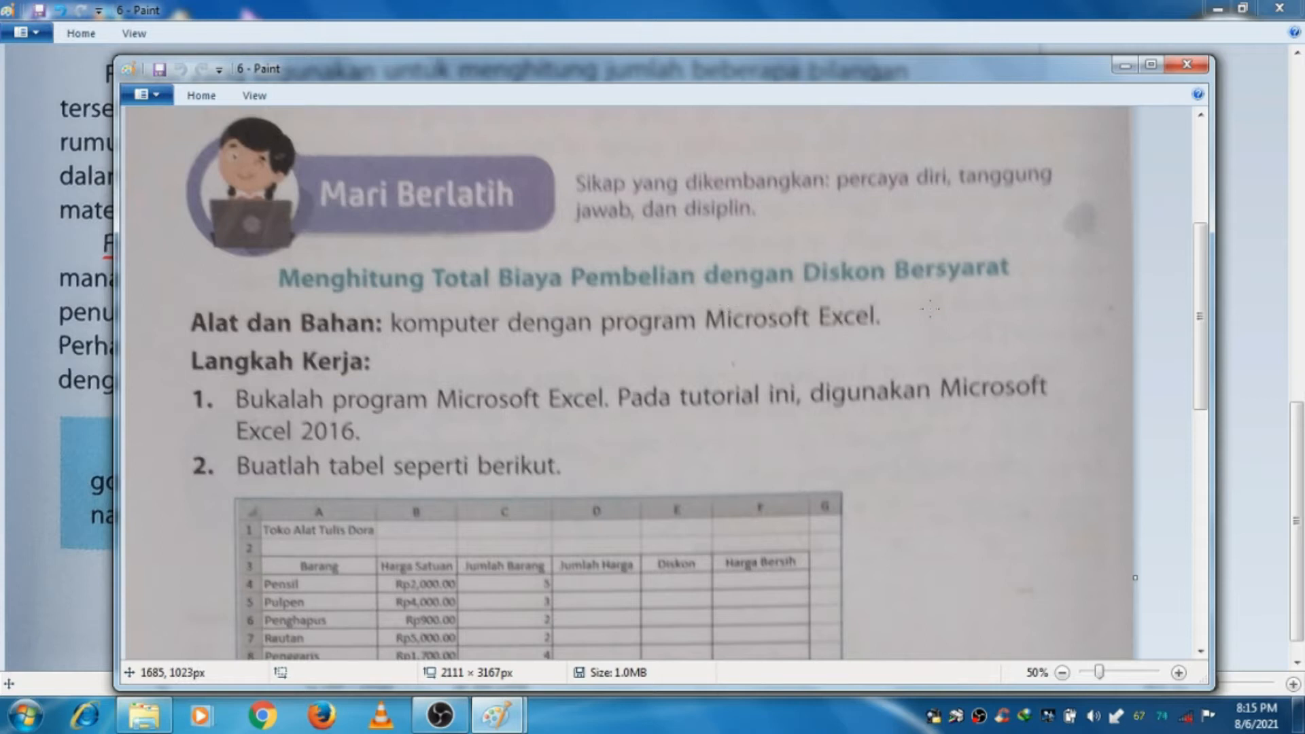
- Underline "Excel 2016" in instruction 1 and "berikut" in instruction 2 of the scanned exercise page with red strokes
left_click_drag(1201, 311, 1203, 411)
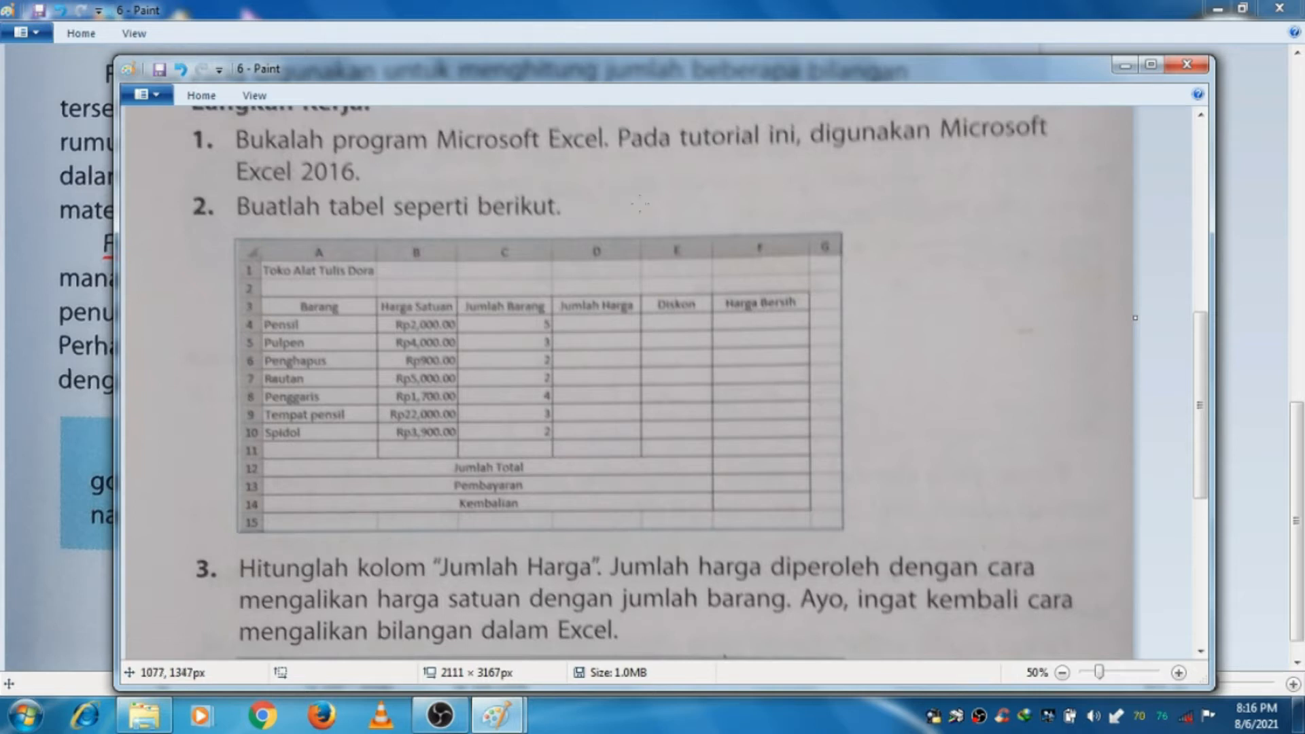
left_click_drag(277, 182, 333, 187)
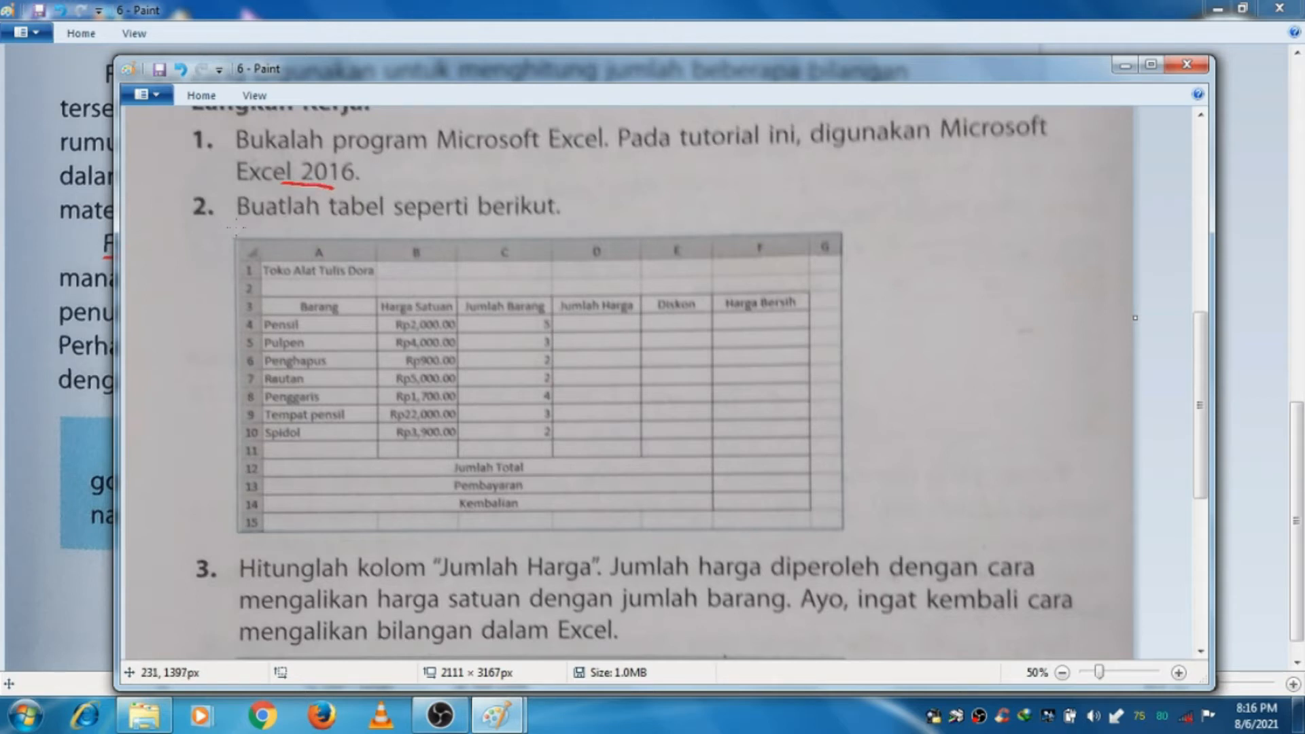
left_click_drag(523, 222, 550, 223)
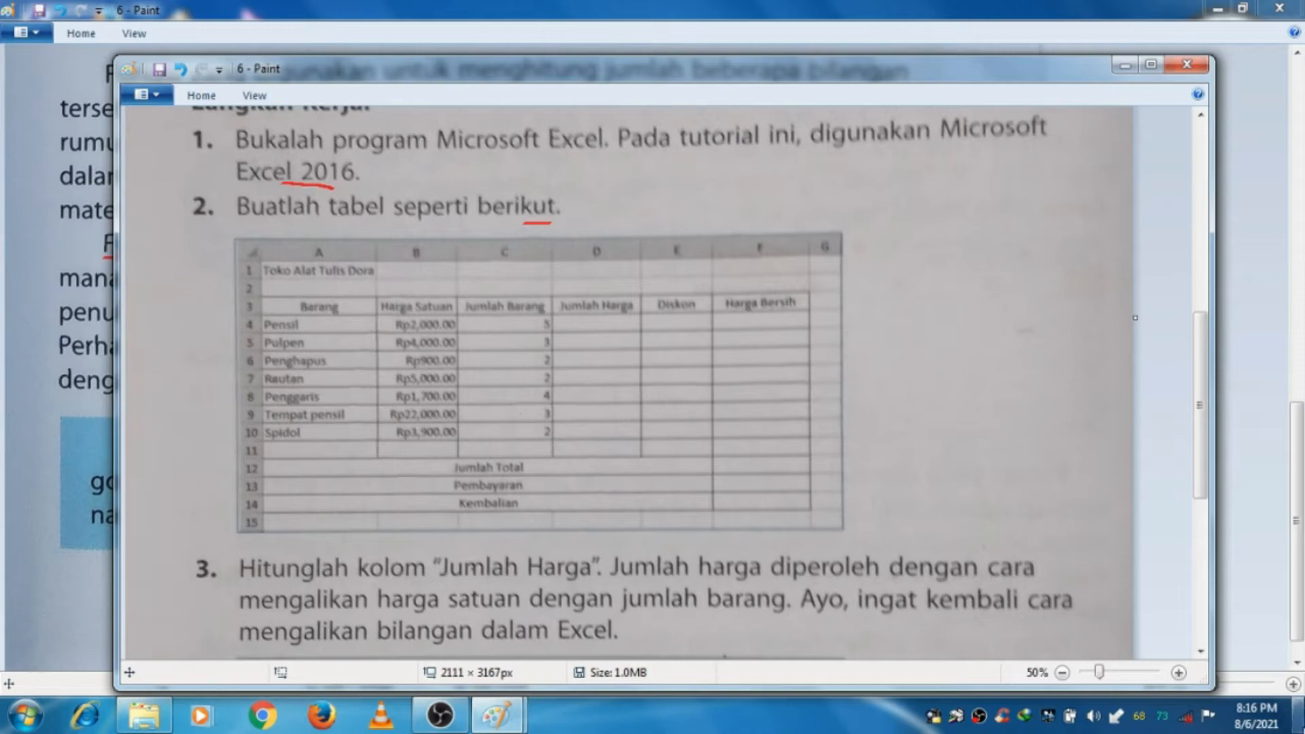
- Switch from Paint to the desktop, launch Excel 2016 from the installed programs and create a blank workbook
left_click(1298, 713)
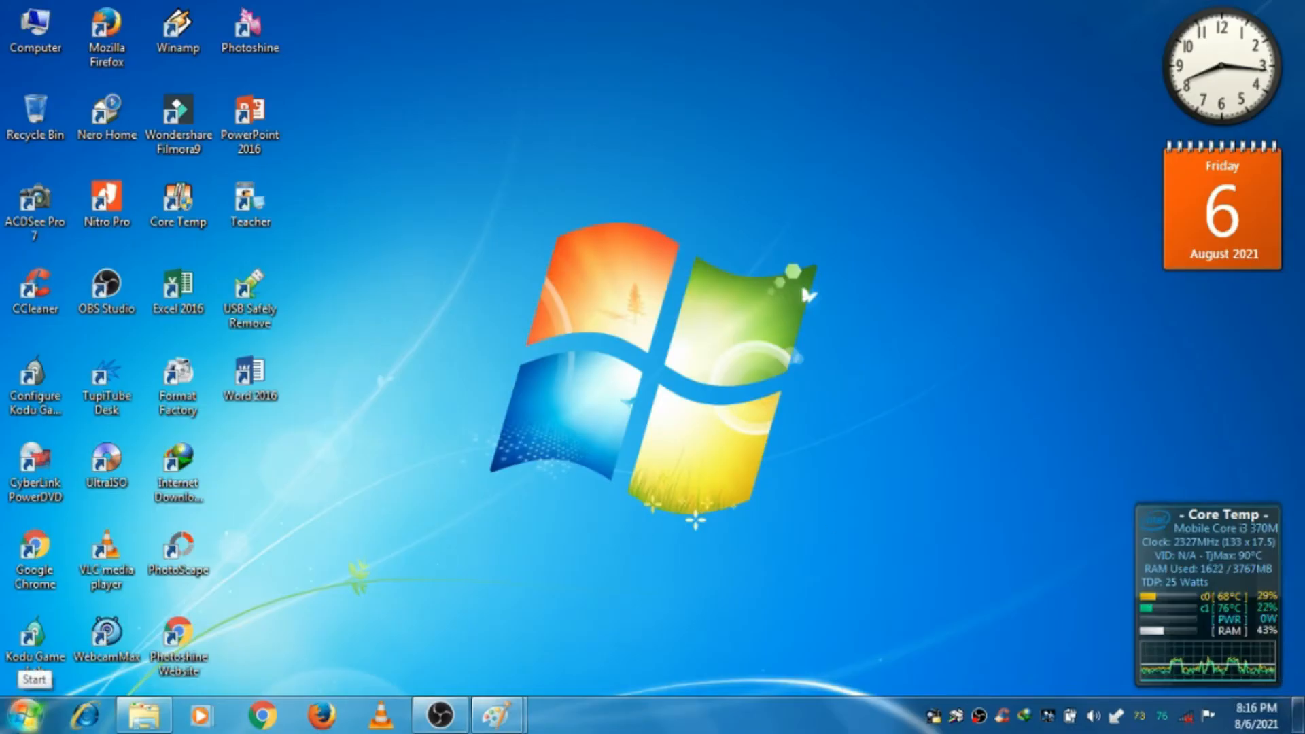
left_click(35, 725)
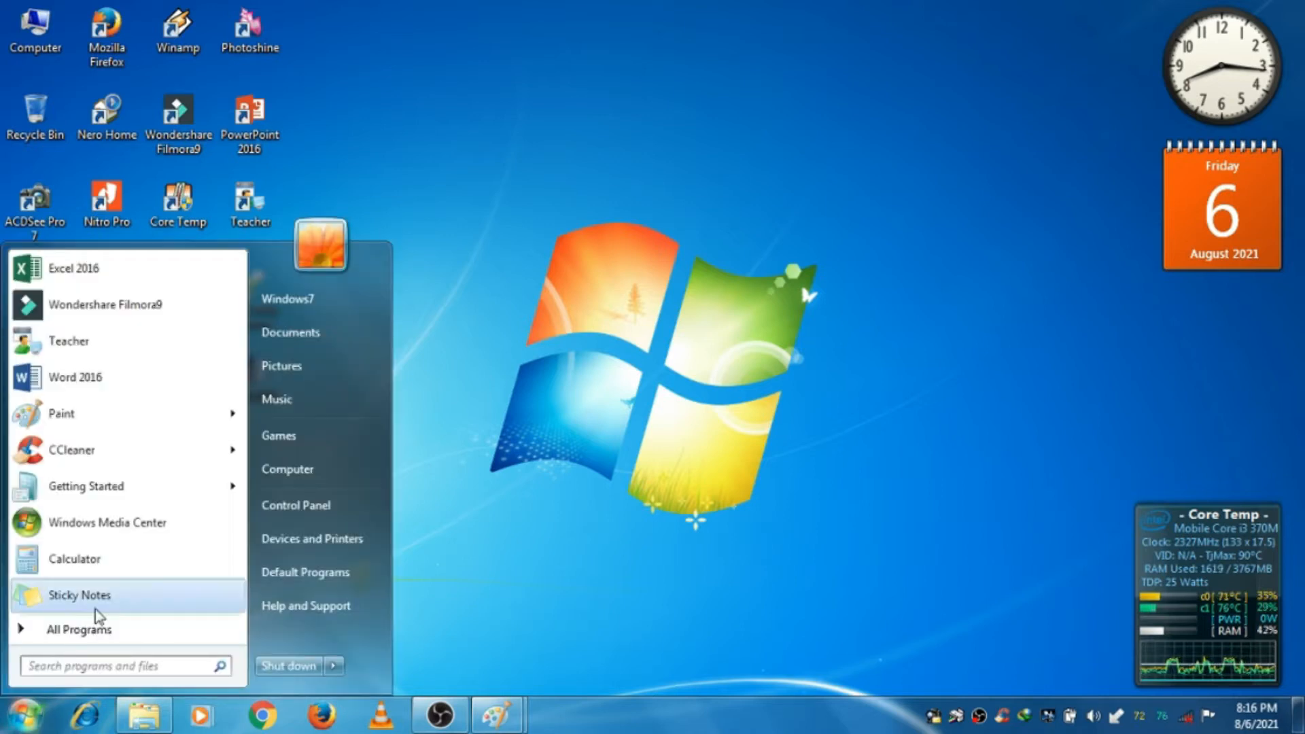
left_click(110, 629)
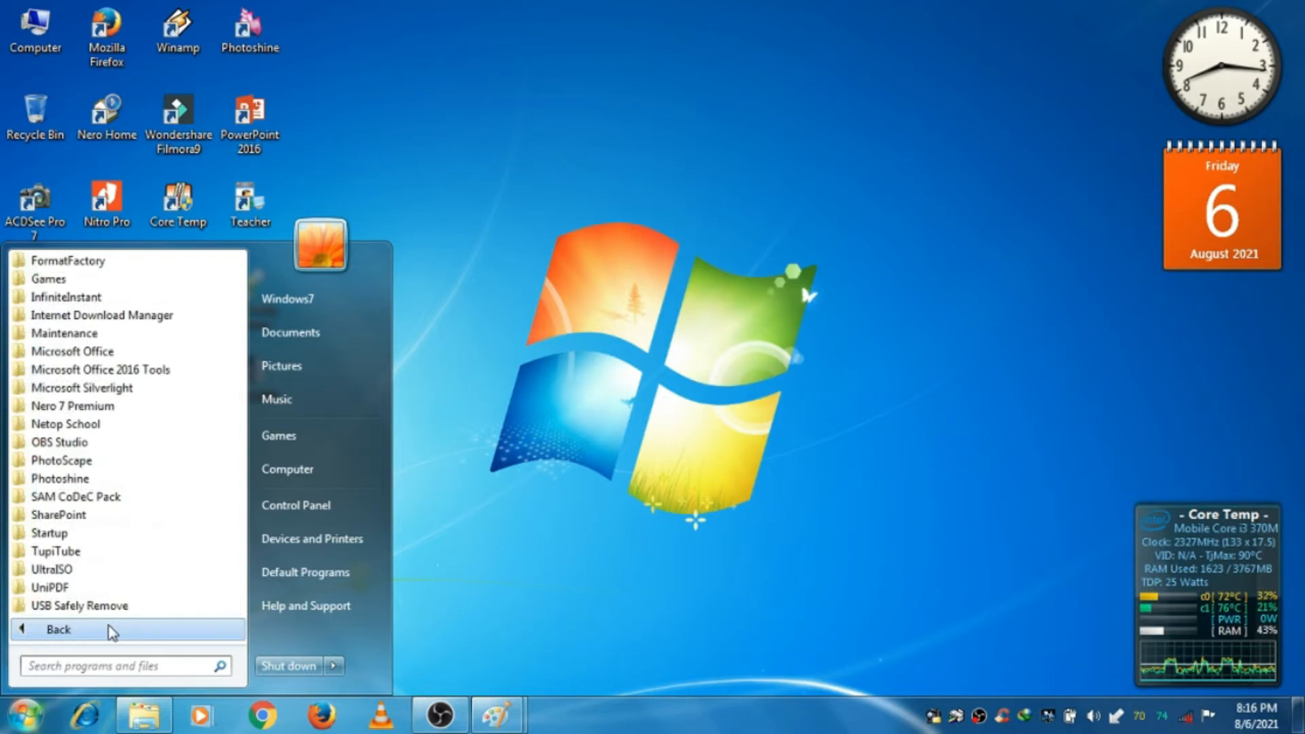
left_click_drag(243, 519, 255, 324)
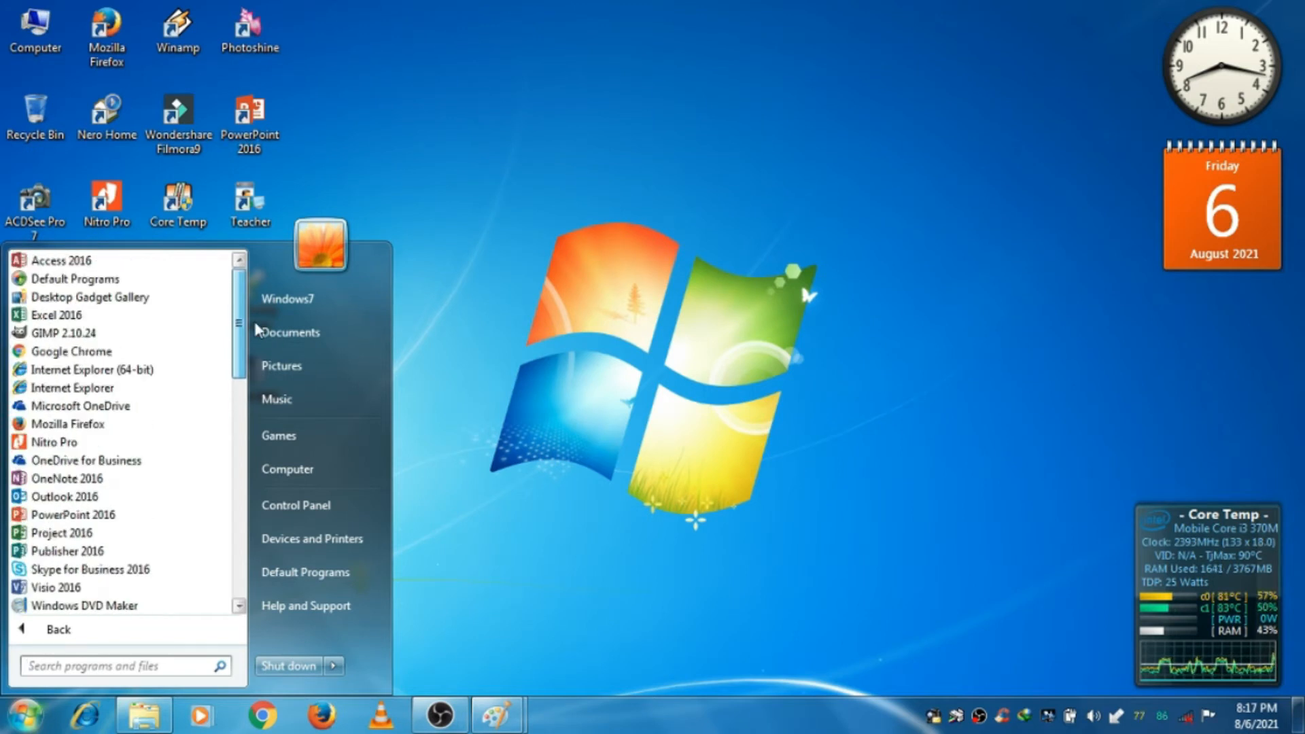
left_click(111, 314)
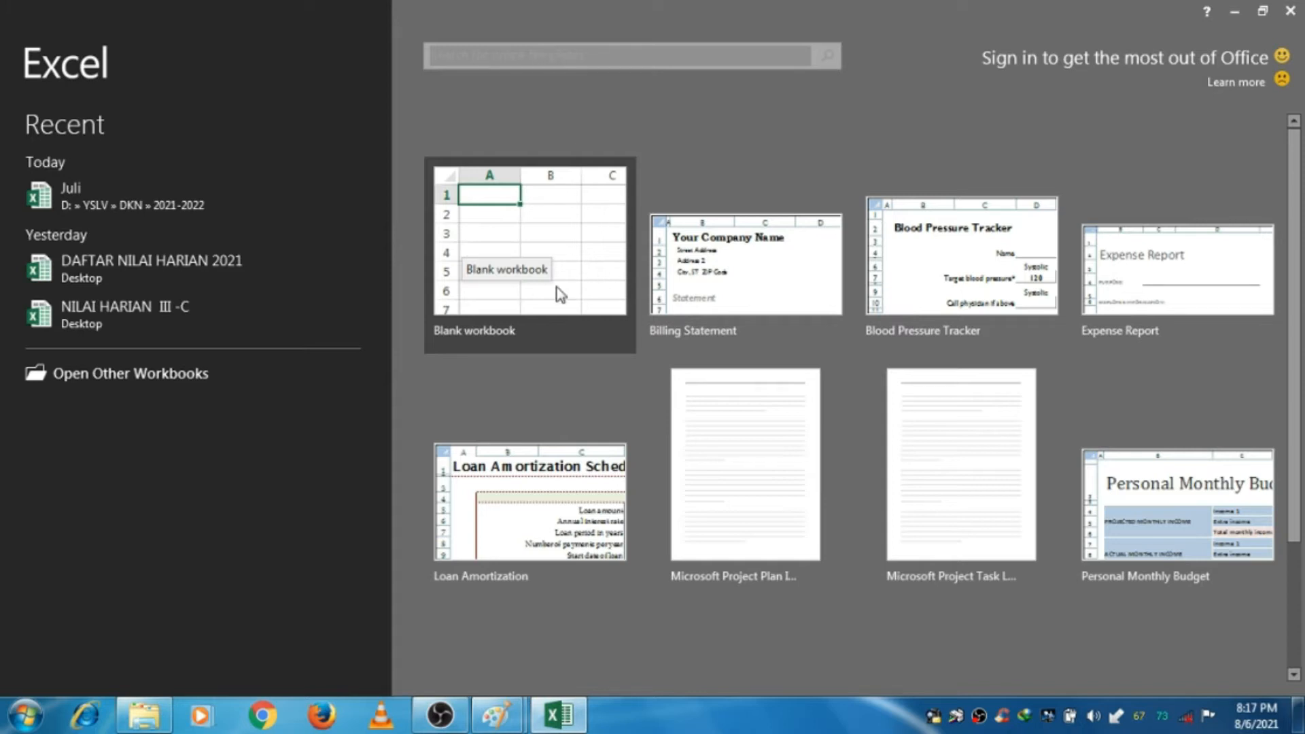
left_click(540, 287)
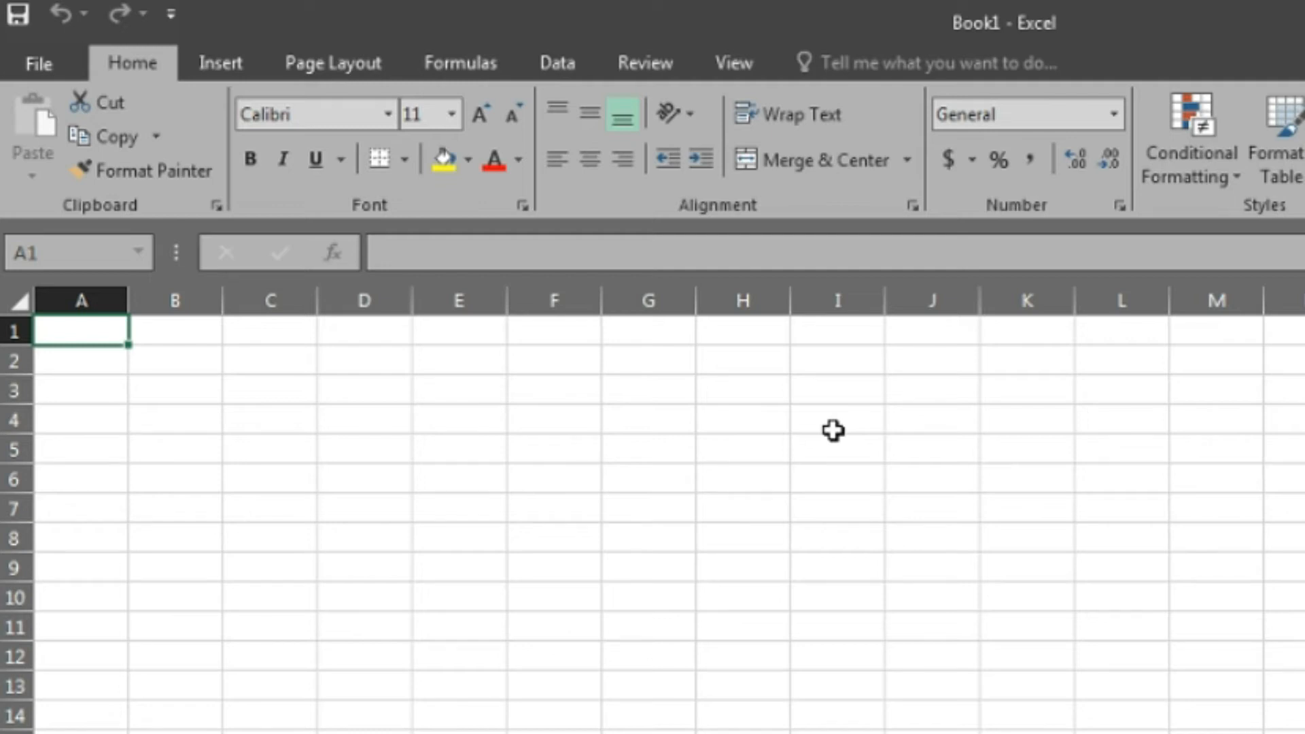
- Enter the title "Toko Alat Tulis Dora" in cell A1
type("tok")
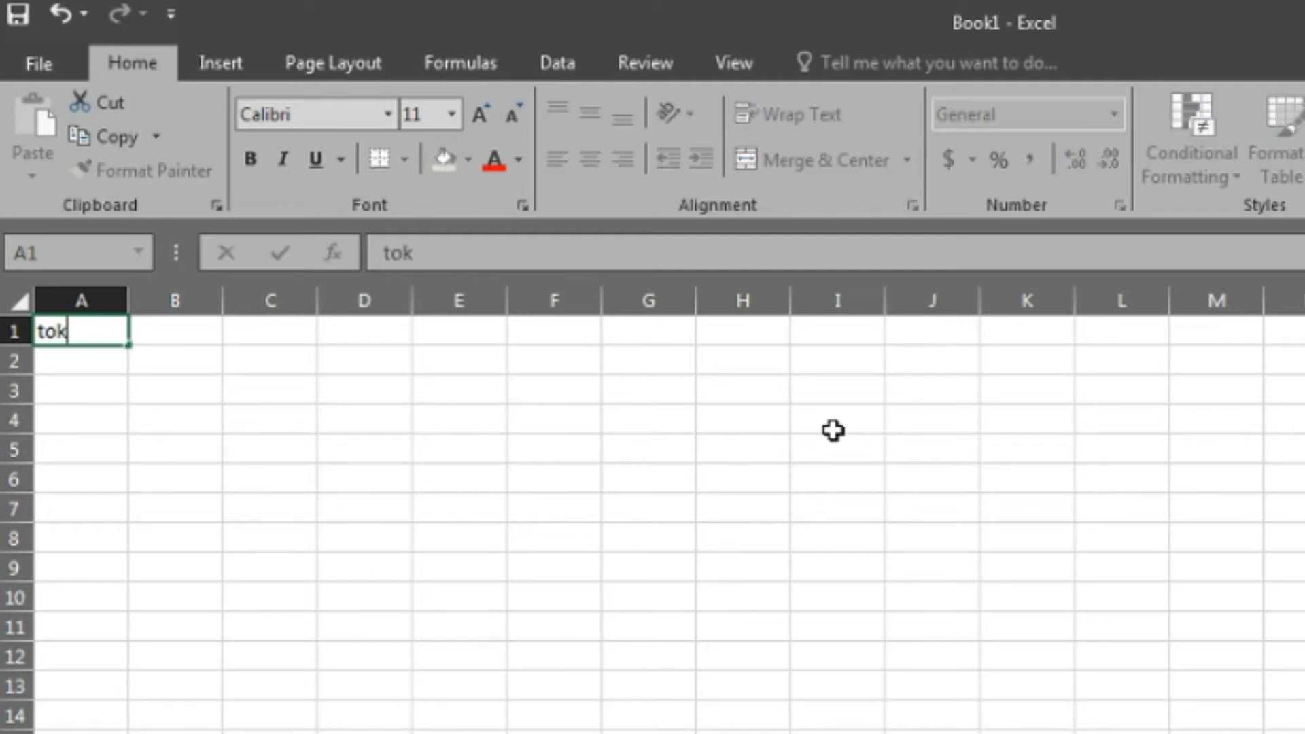
type("o alat")
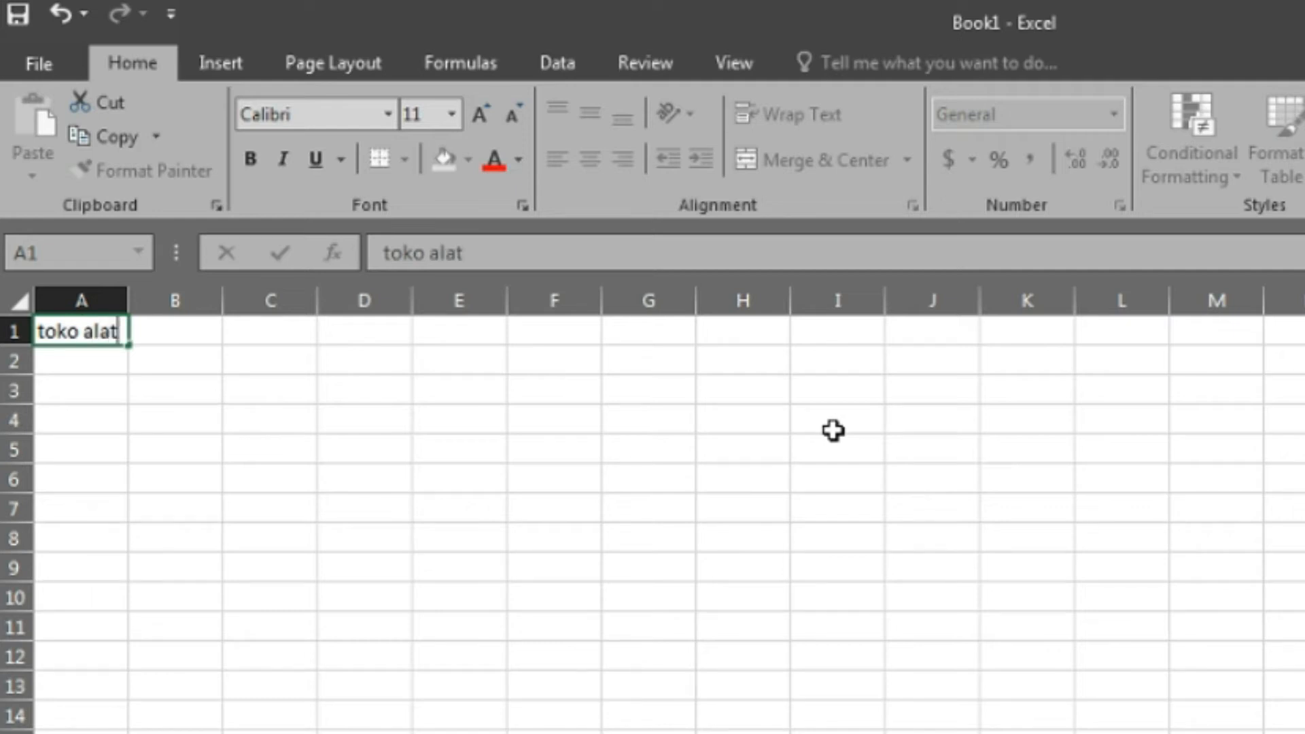
type(" tulis D")
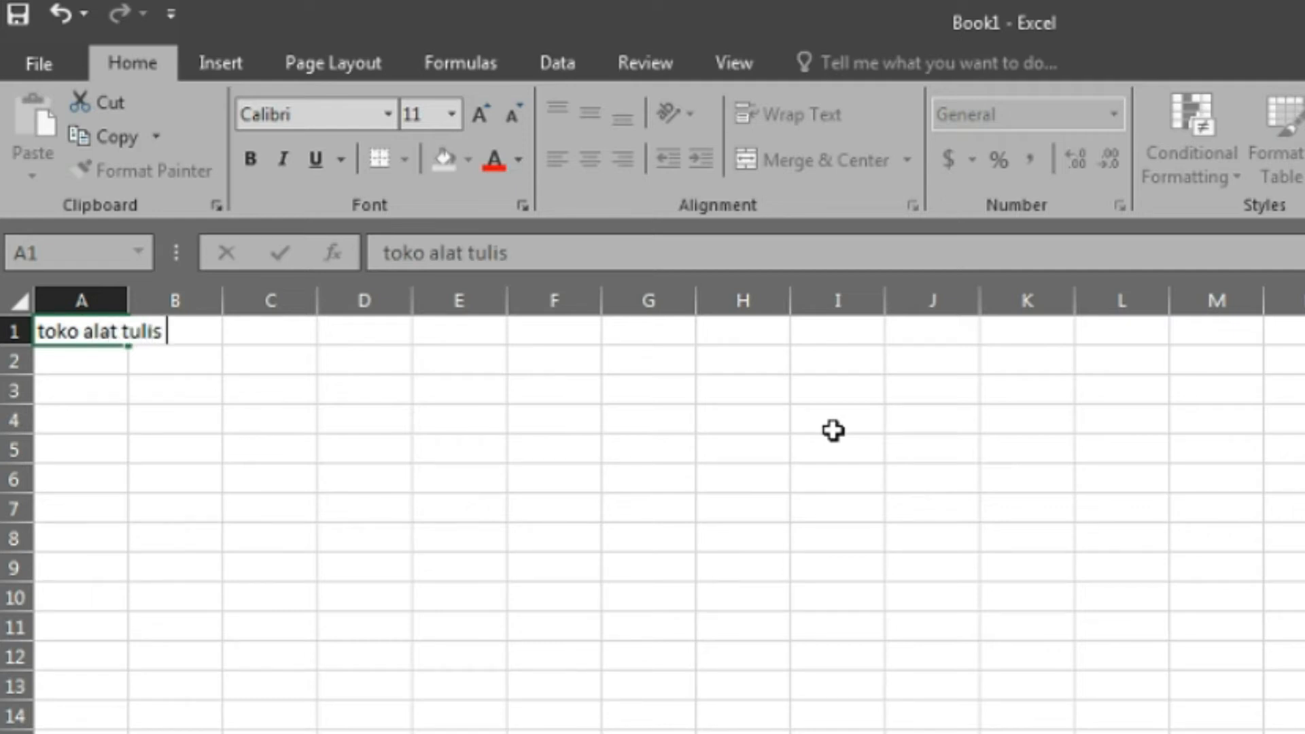
type("ora")
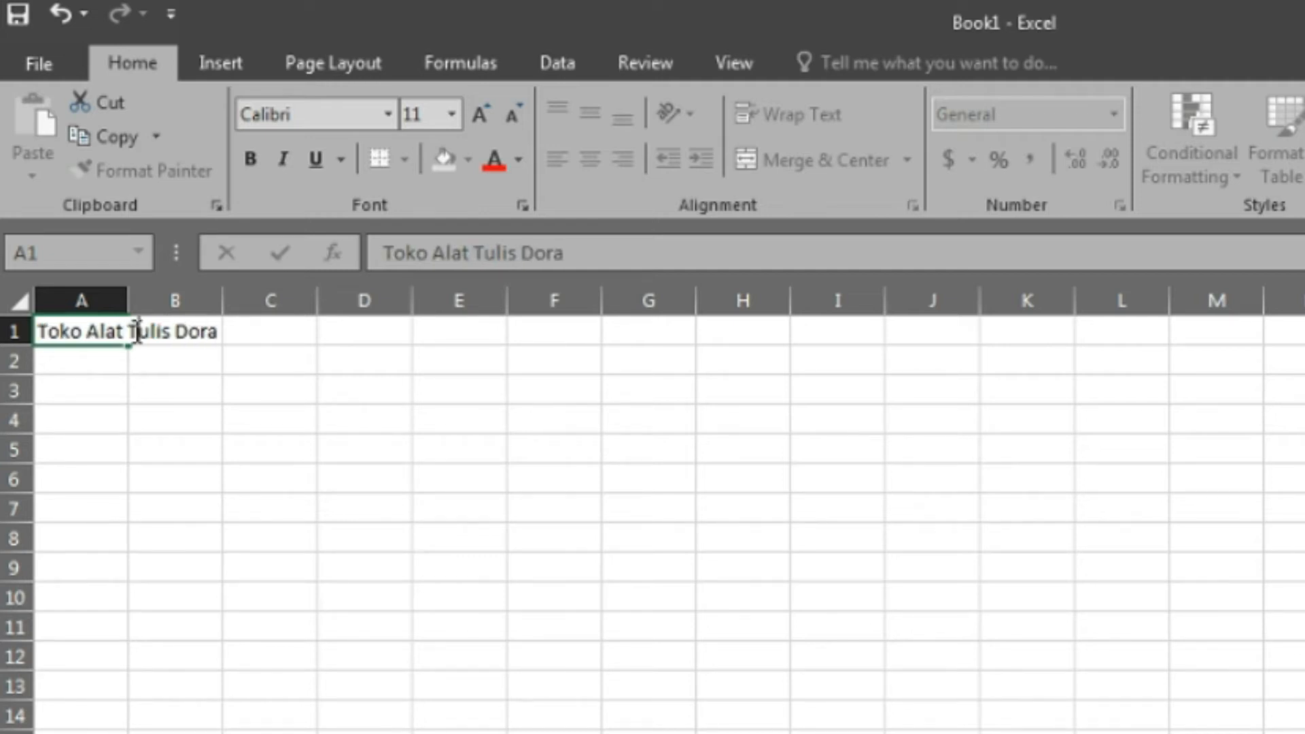
key("Return")
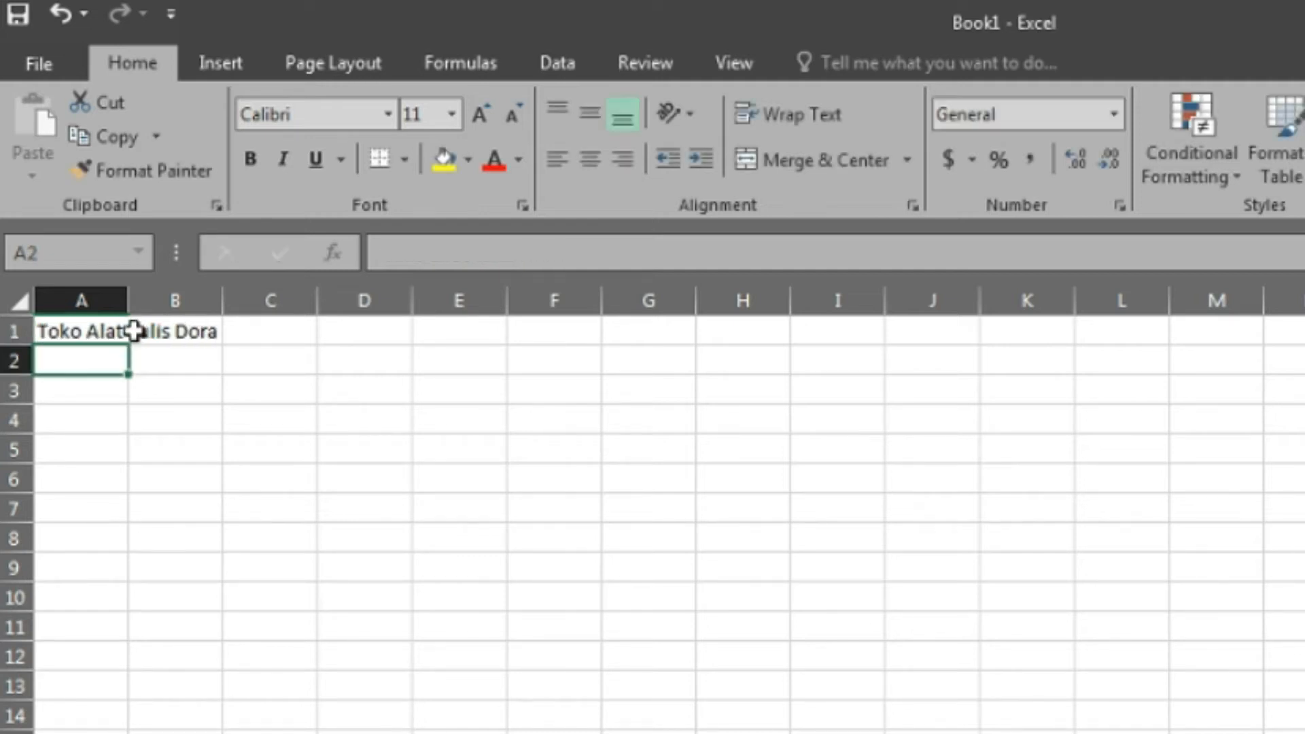
- Enter the column headings "Barang" in A3 and "Harga Satuan" in B3
left_click(94, 397)
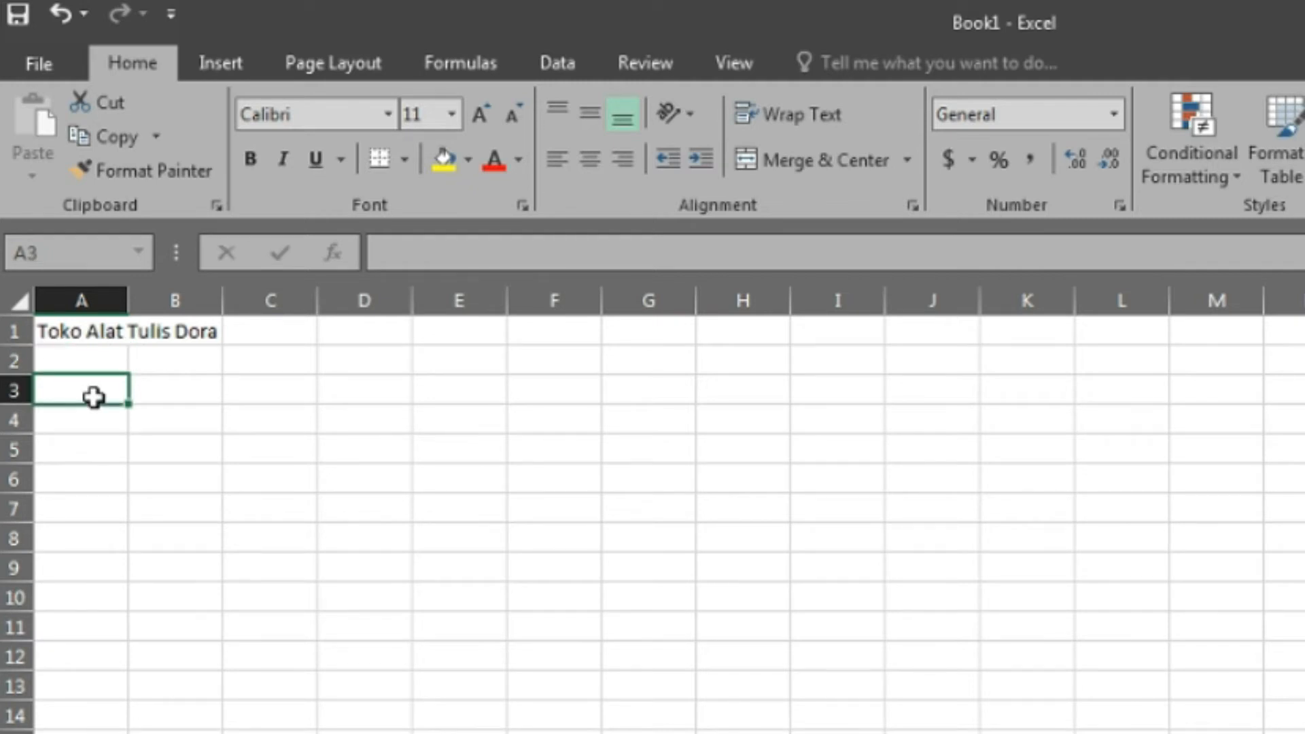
type("Barang")
key("Tab")
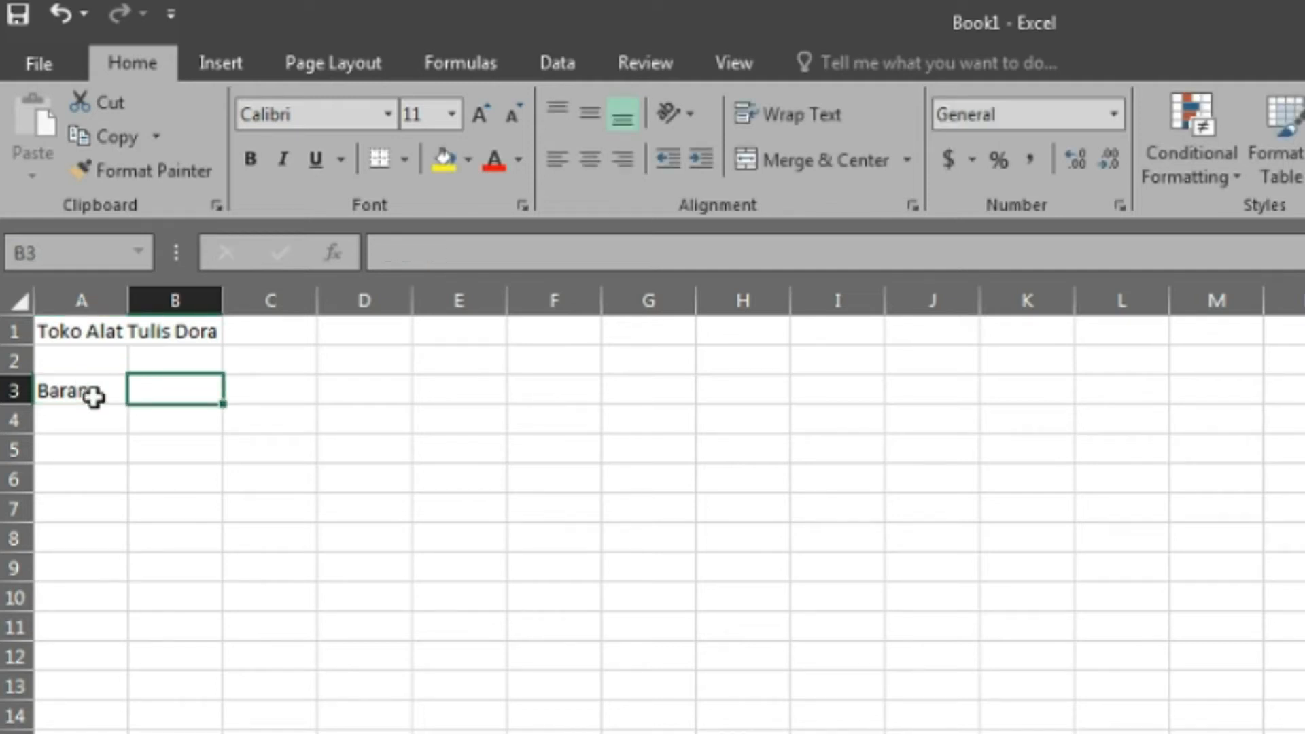
type("Har")
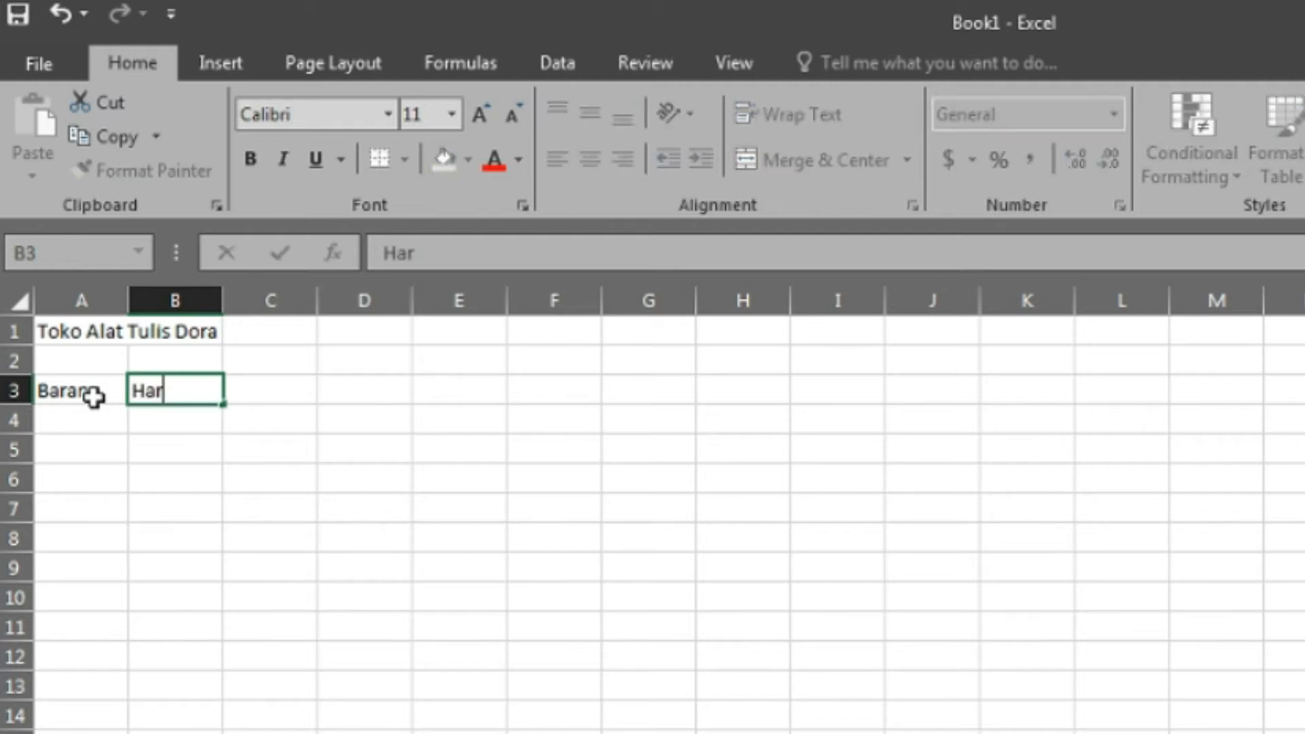
type("ga Satuan")
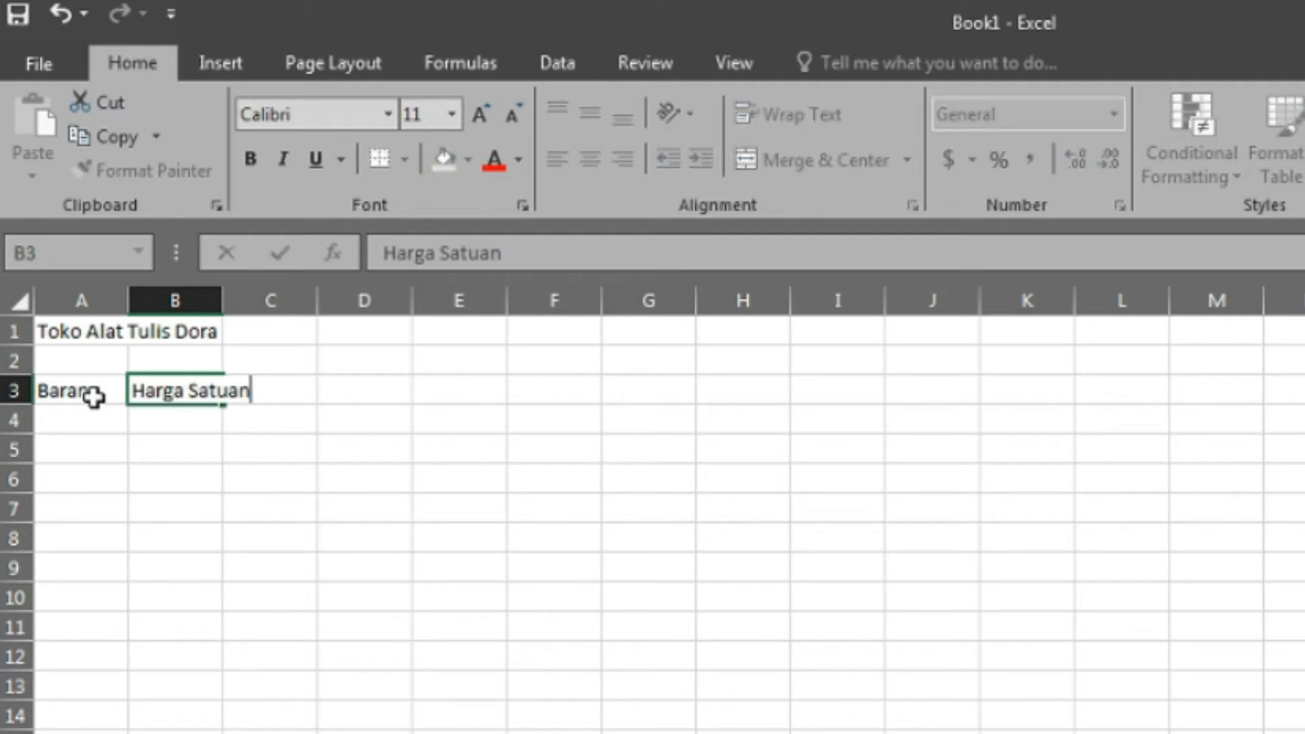
key("Tab")
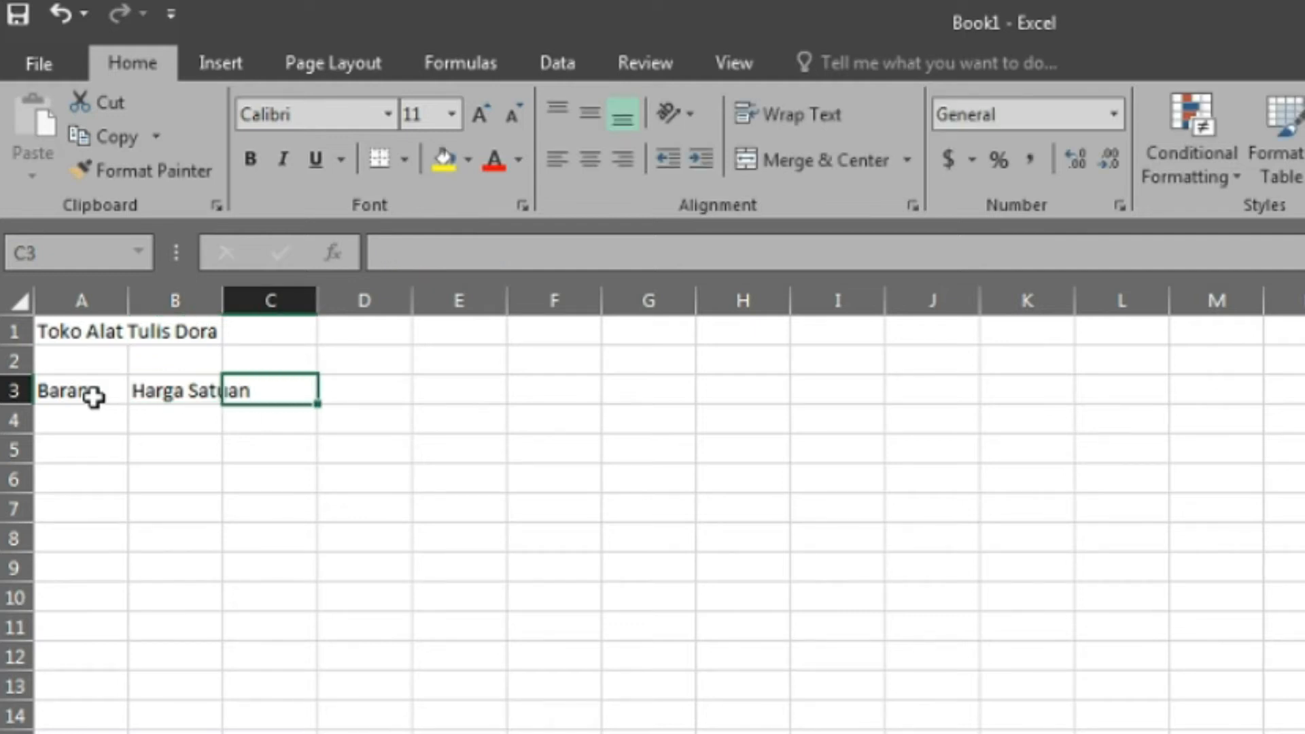
- Enter the column headings "Jumlah Barang" in C3 and "Jumlah Harga" in D3
type("Juml")
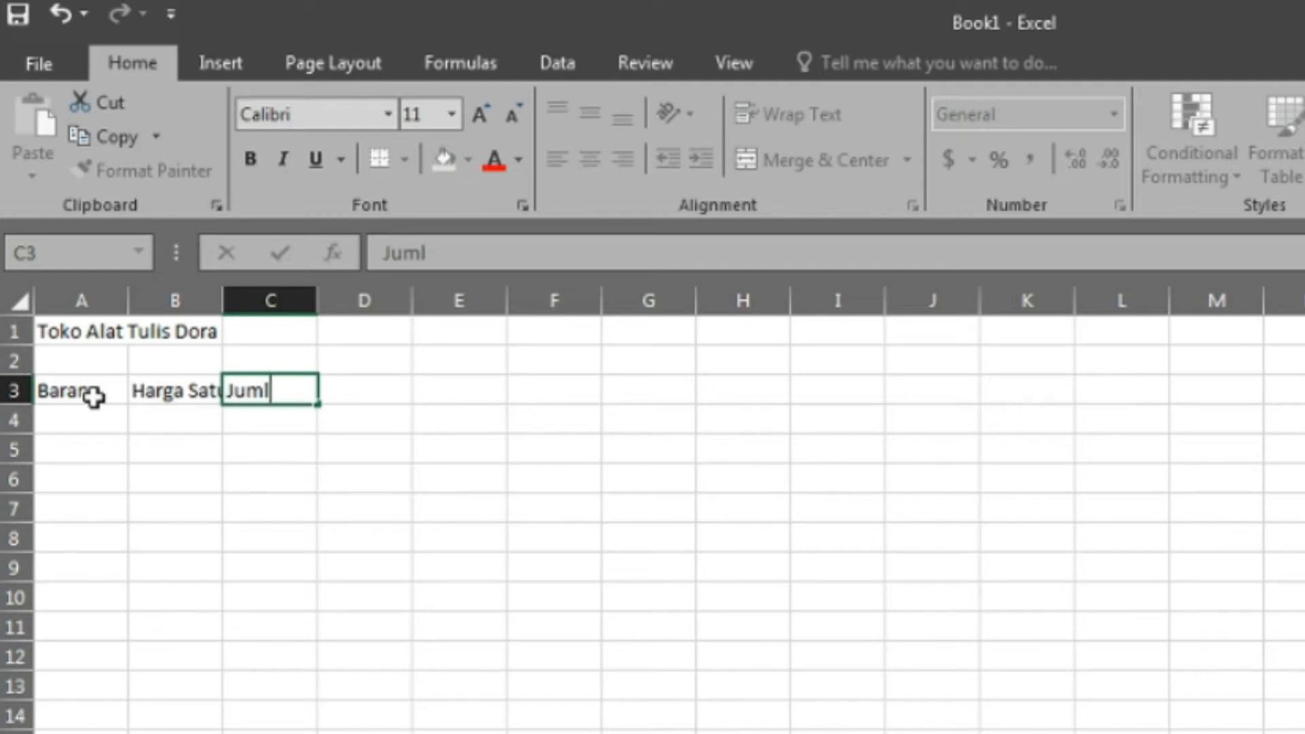
type("ah Bara")
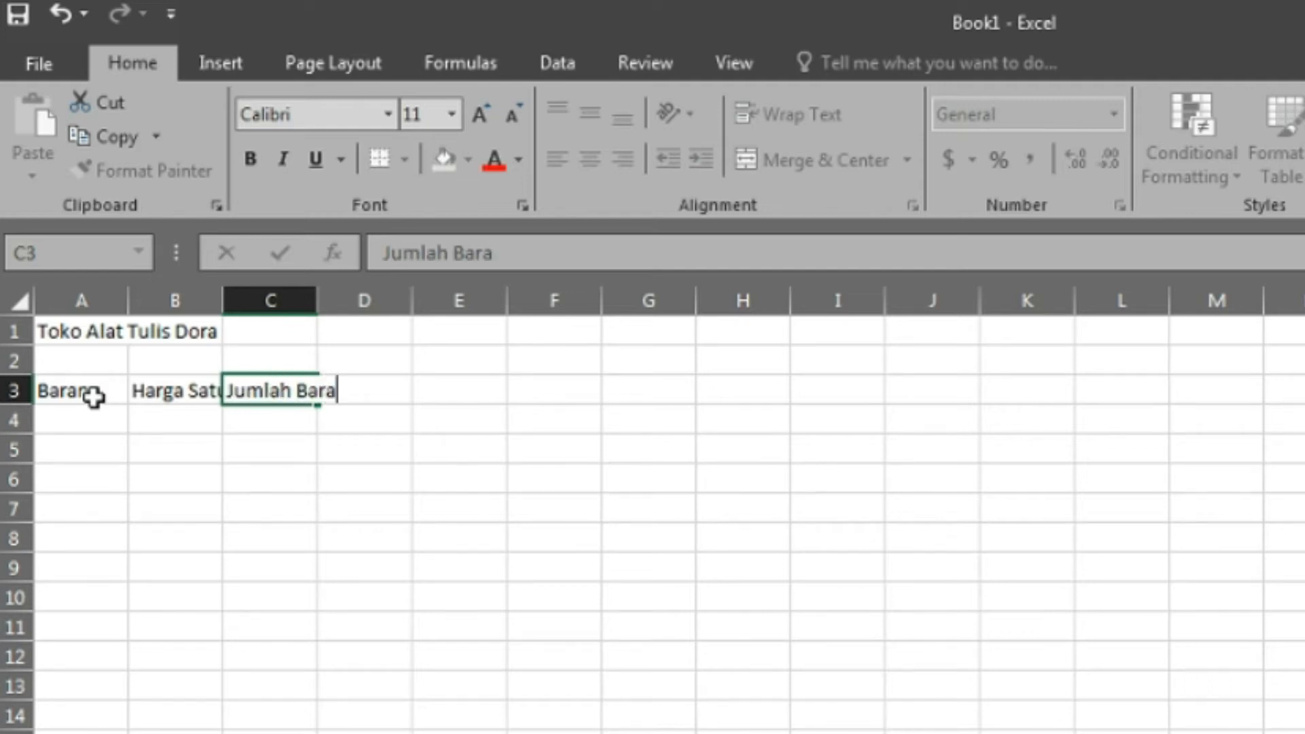
type("ng")
key("Tab")
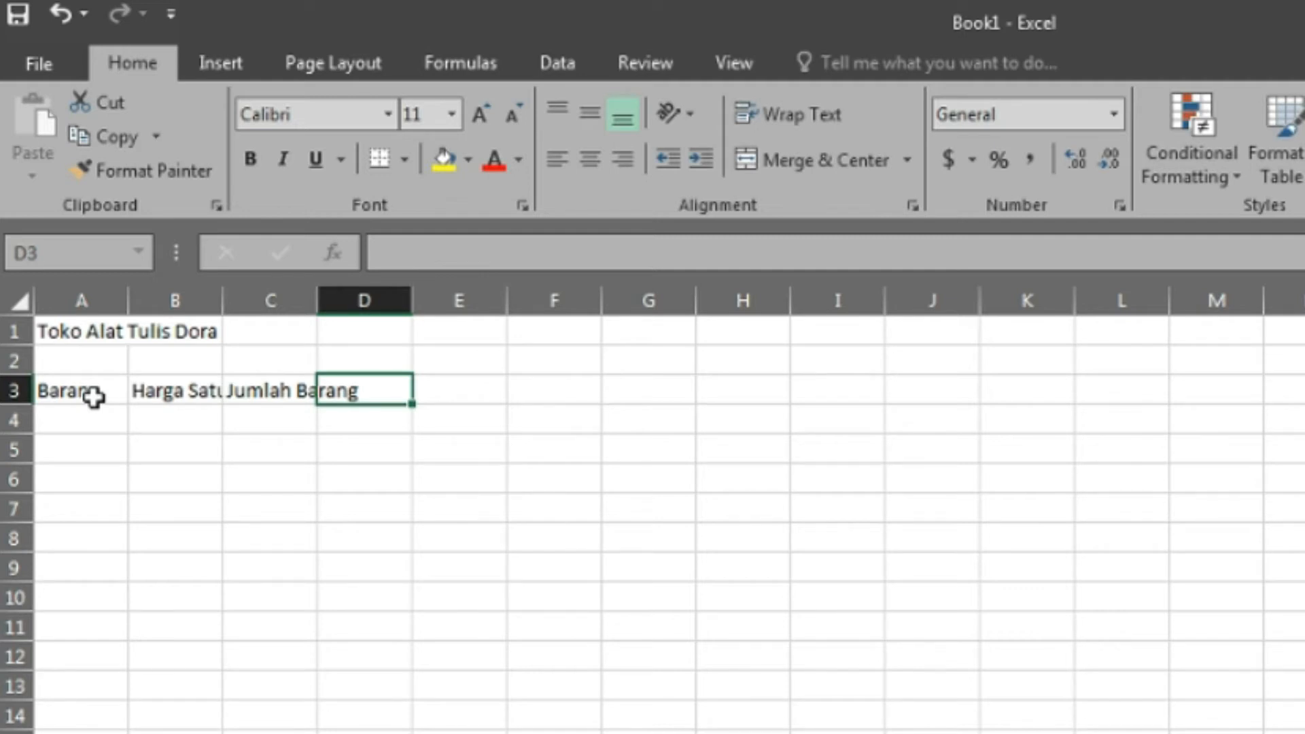
type("Jum")
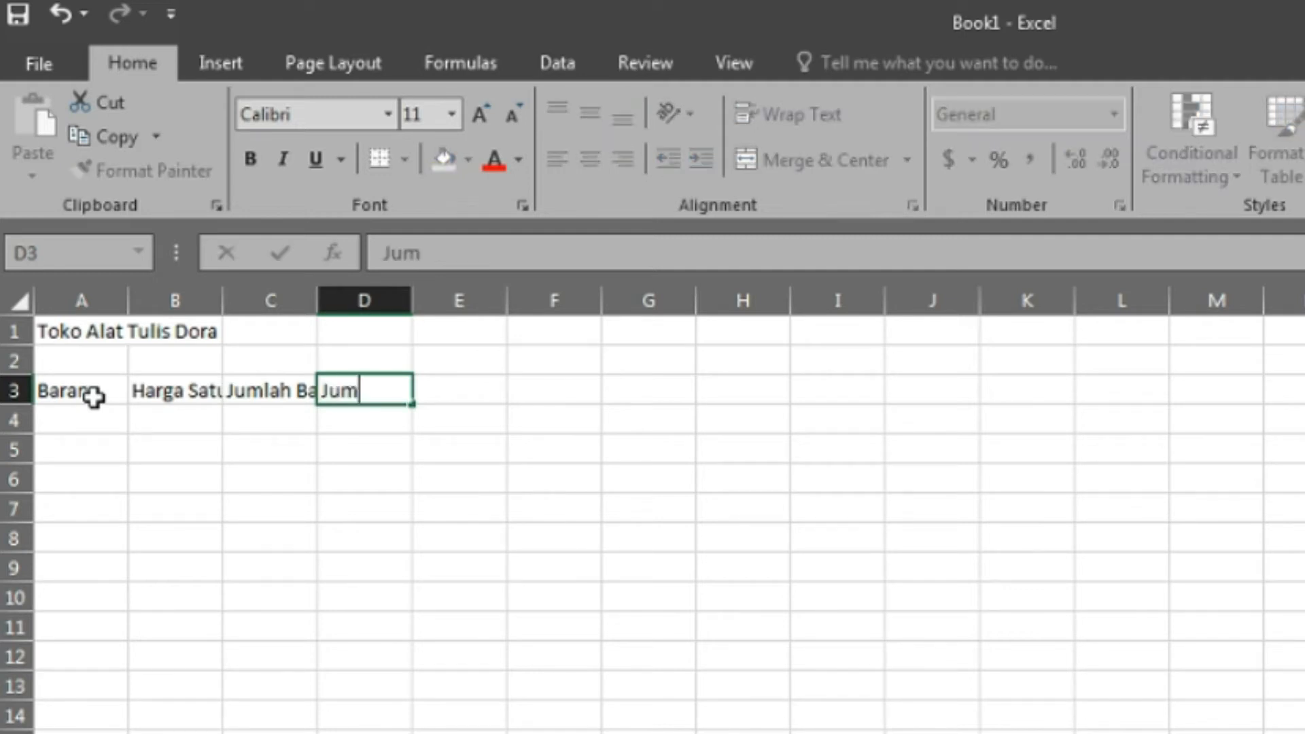
type("lah Harga")
key("Tab")
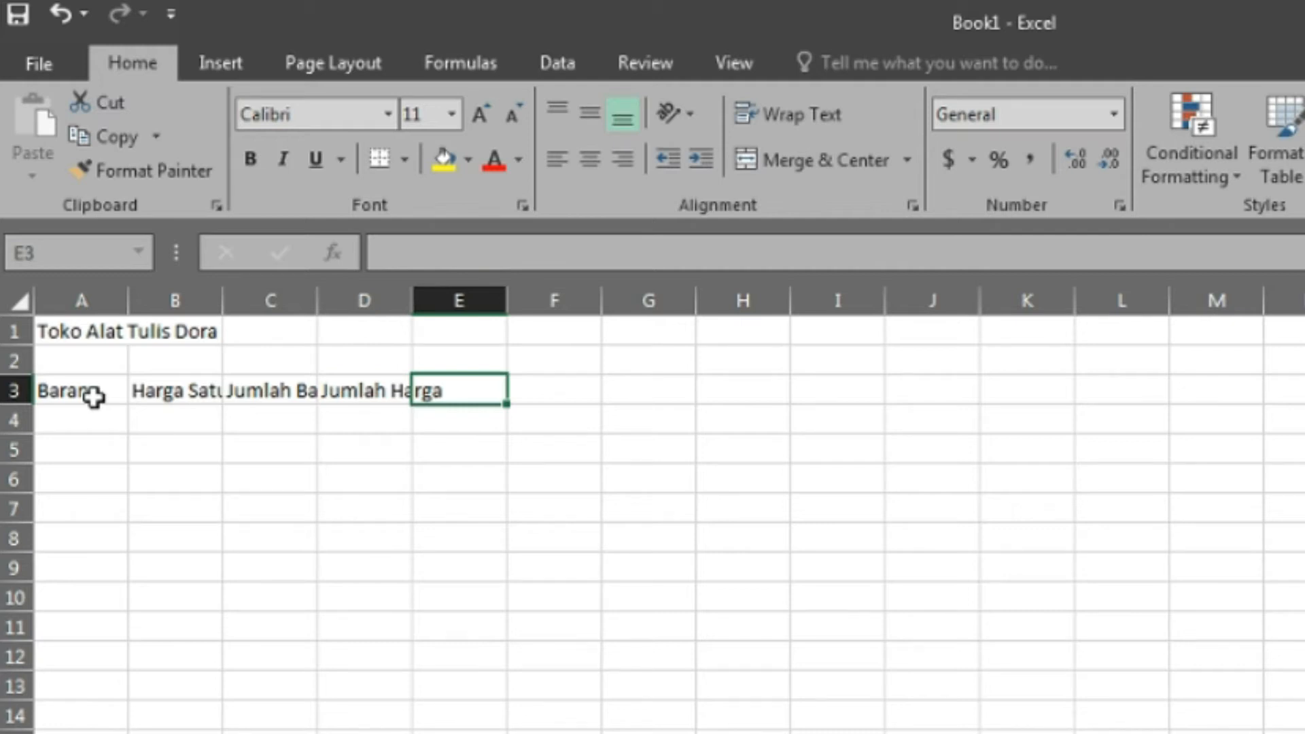
- Enter the column headings "Diskon" in E3 and "Harga Besih" in F3
type("Diskon")
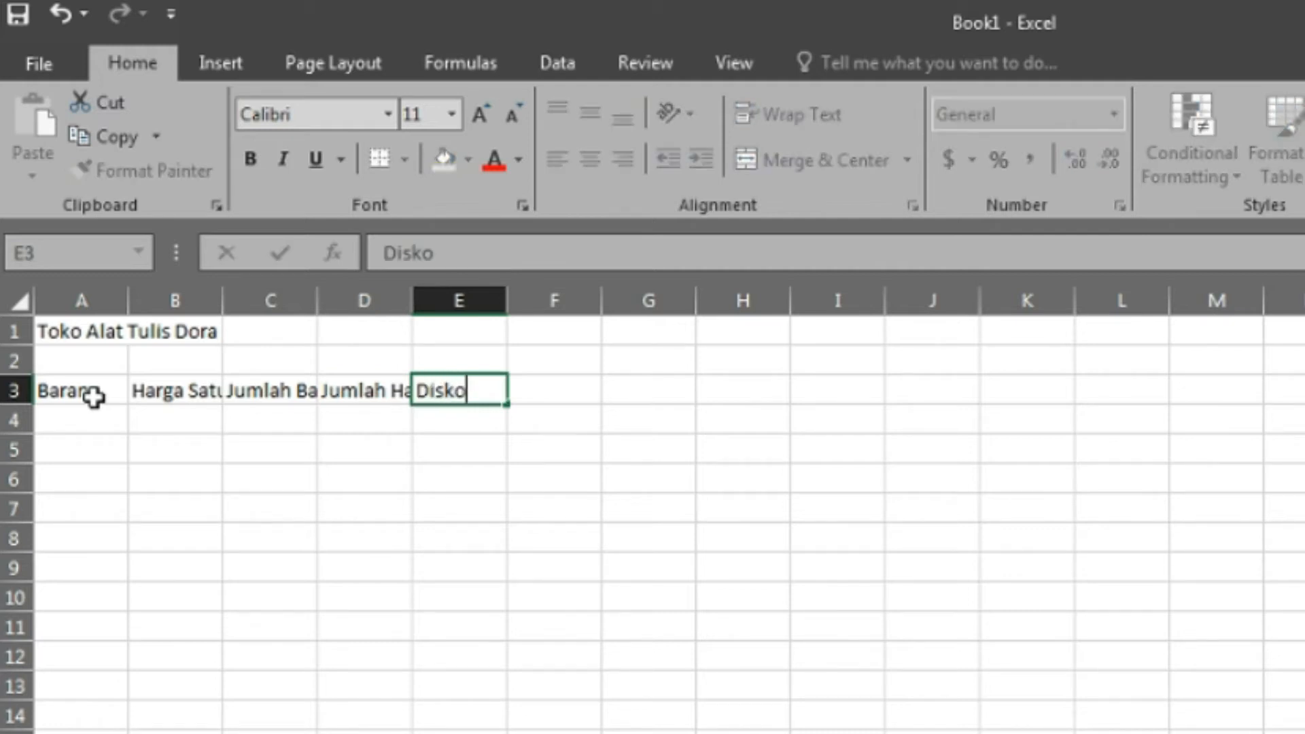
key("Tab")
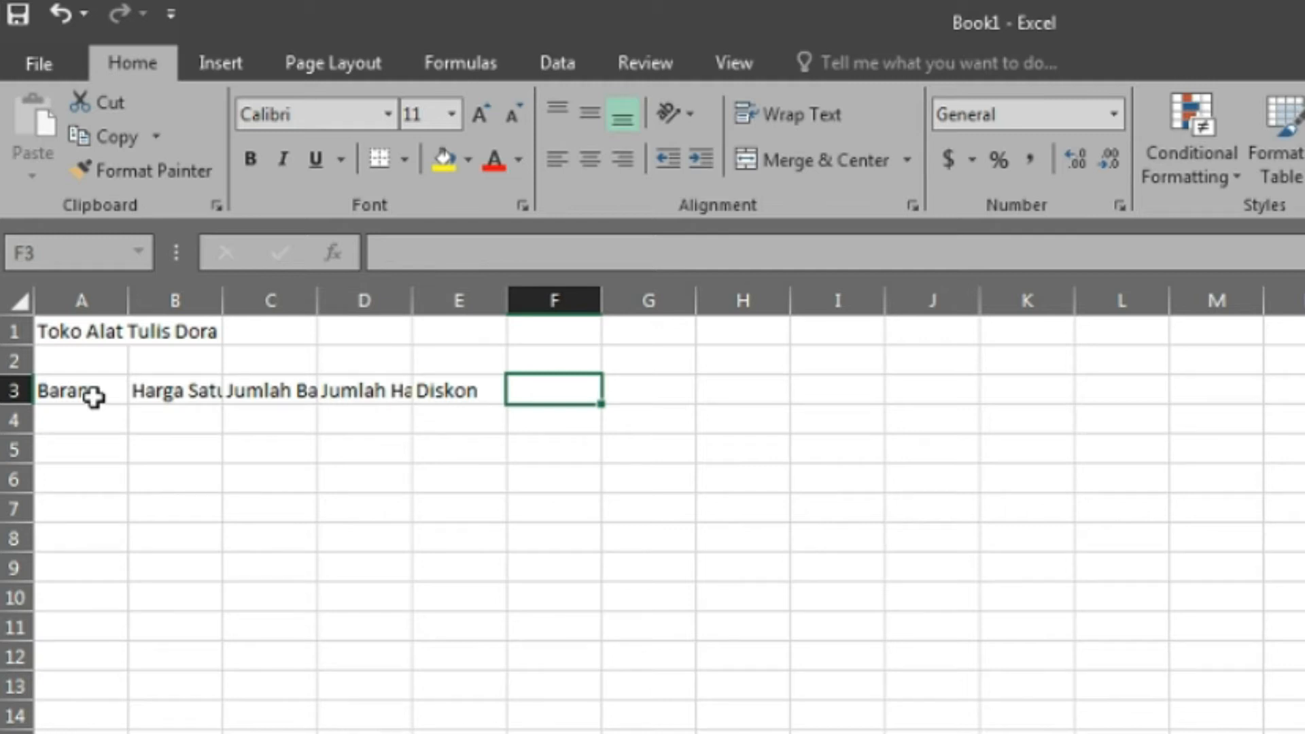
type("Hrga")
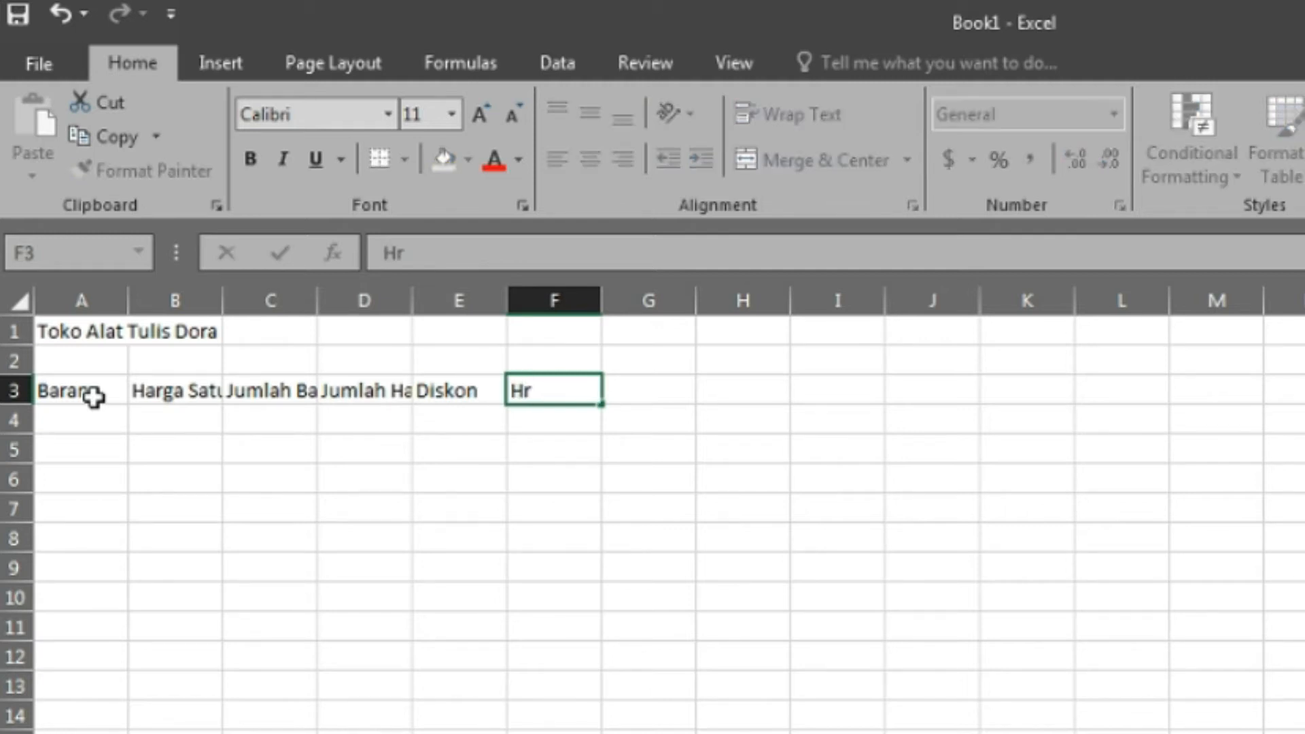
key("BackSpace")
key("BackSpace")
key("BackSpace")
type("arga Be")
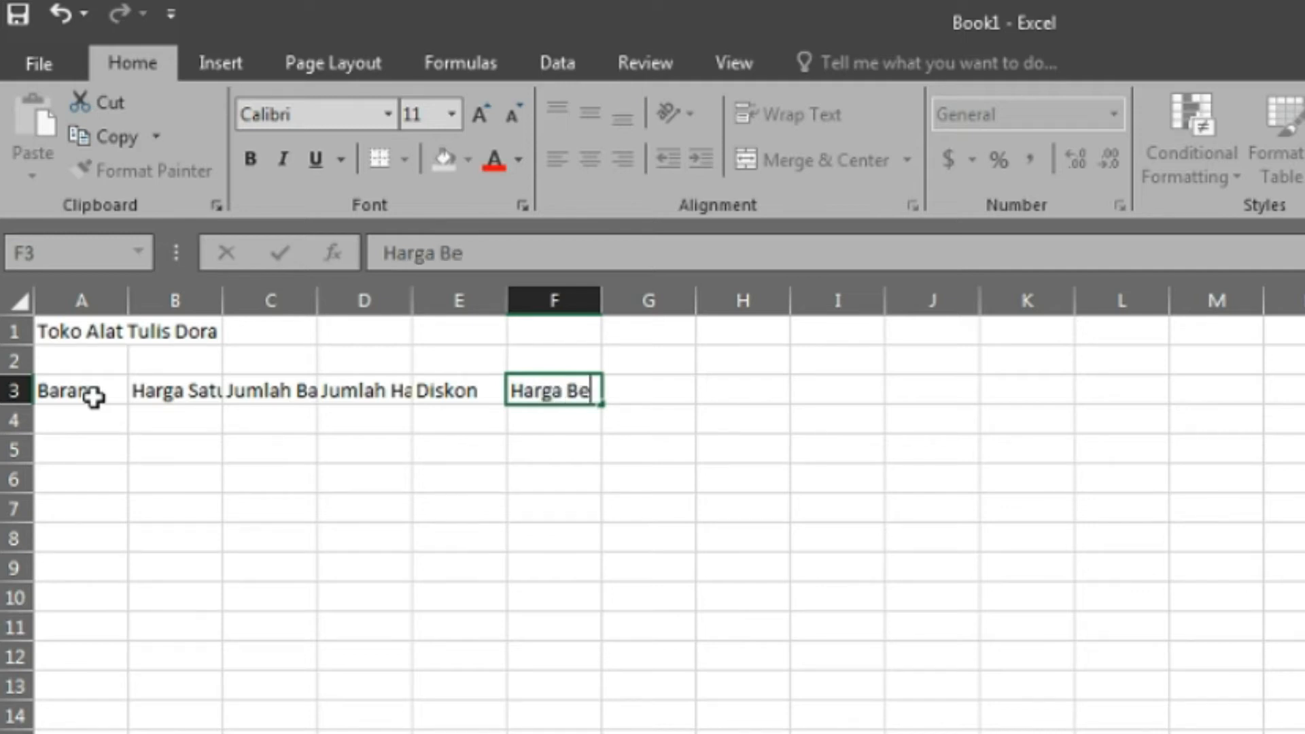
type("sih")
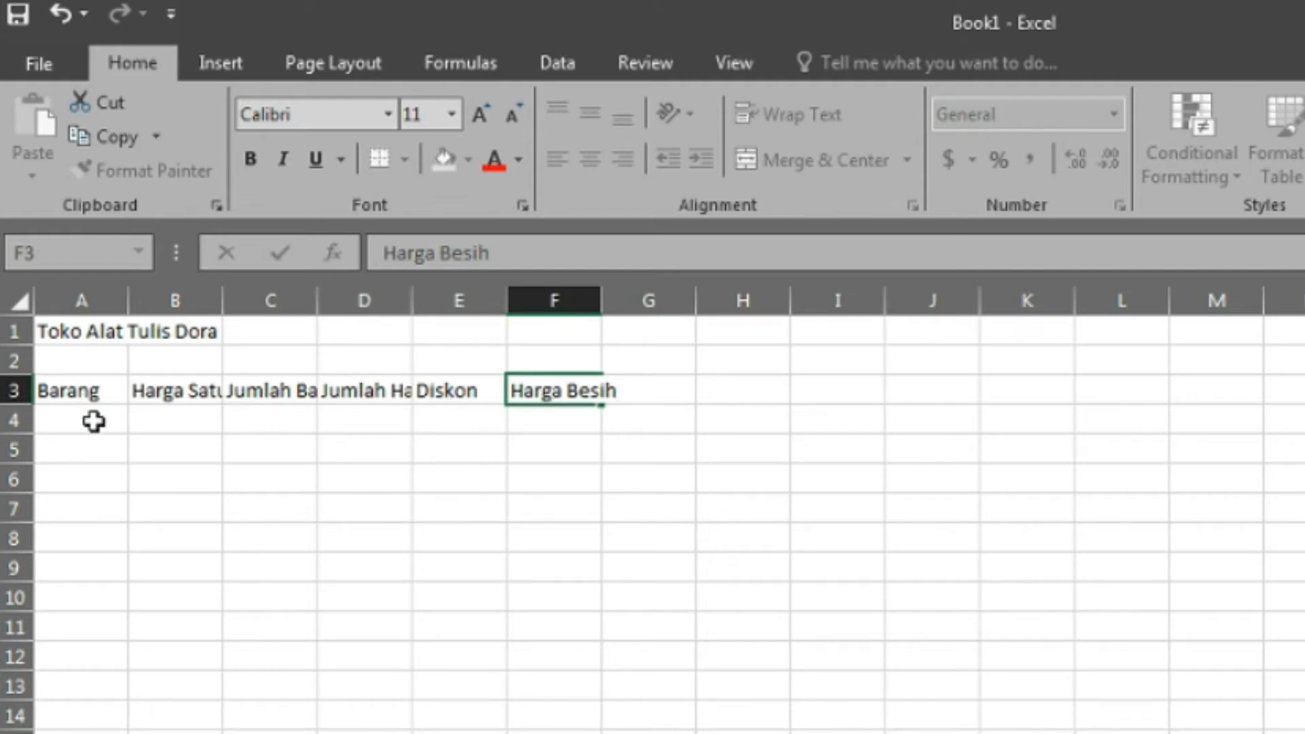
- List the items "Pensil" in A4 and "Pulpen" in A5, and make A6 the active cell
left_click(93, 422)
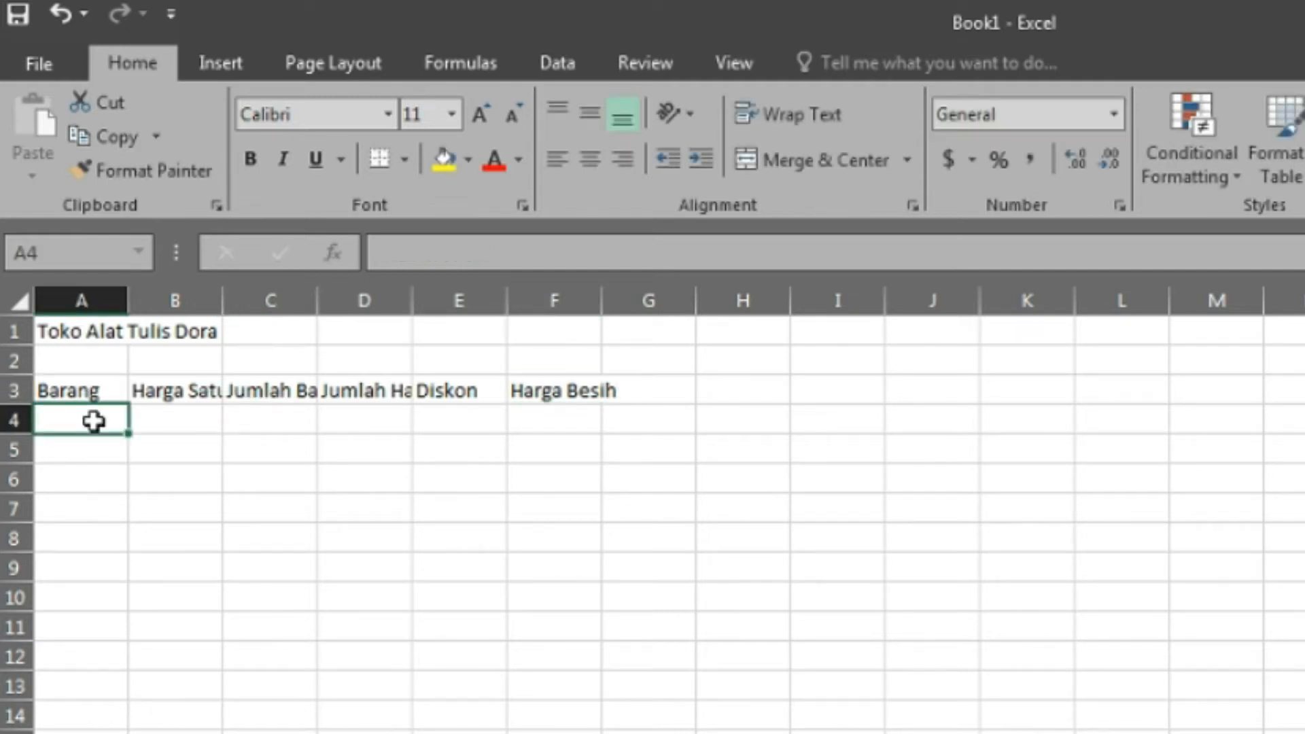
type("Pen")
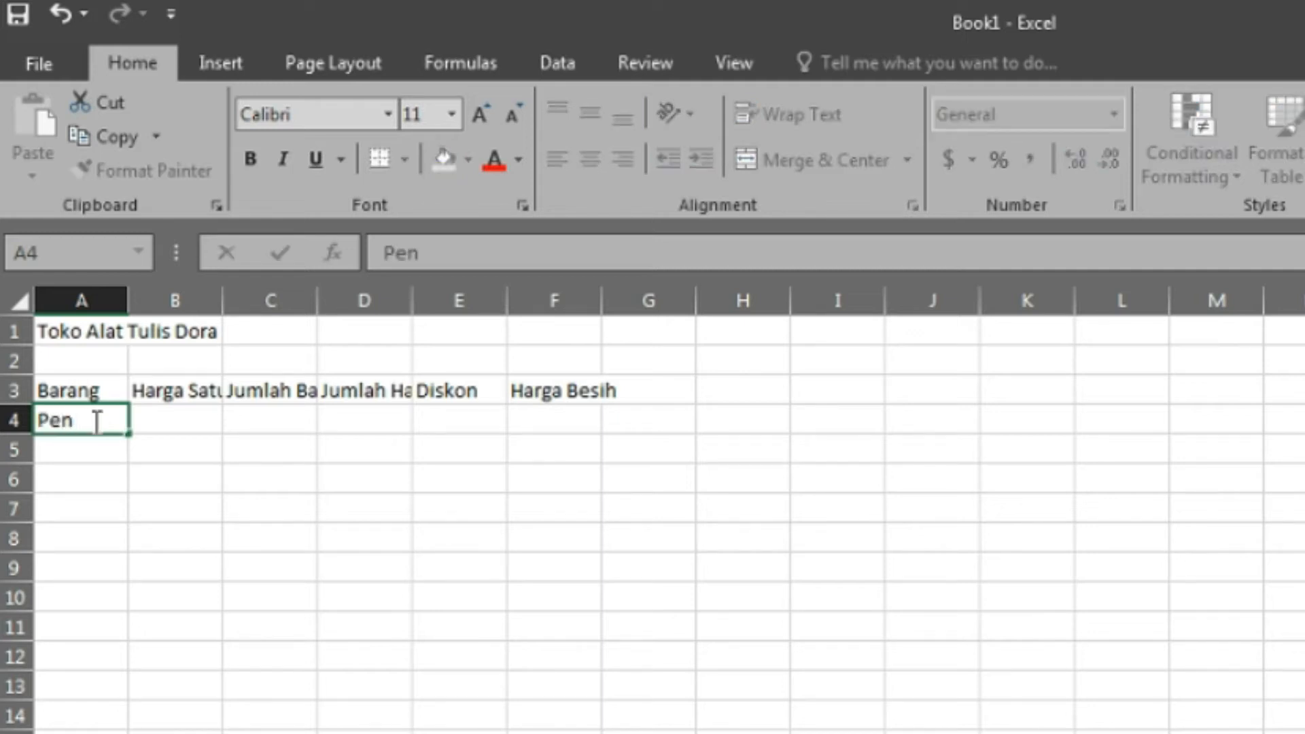
type("sil")
key("Return")
type("Pulpen")
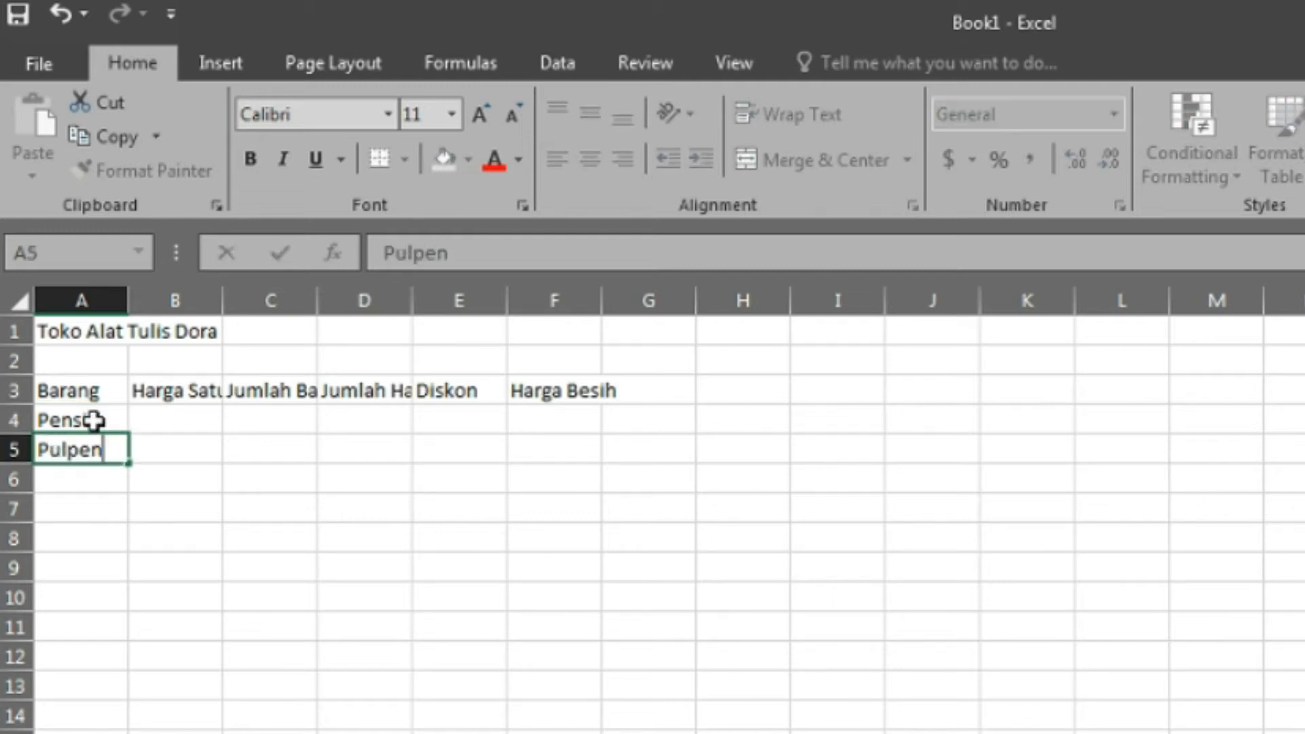
key("Tab")
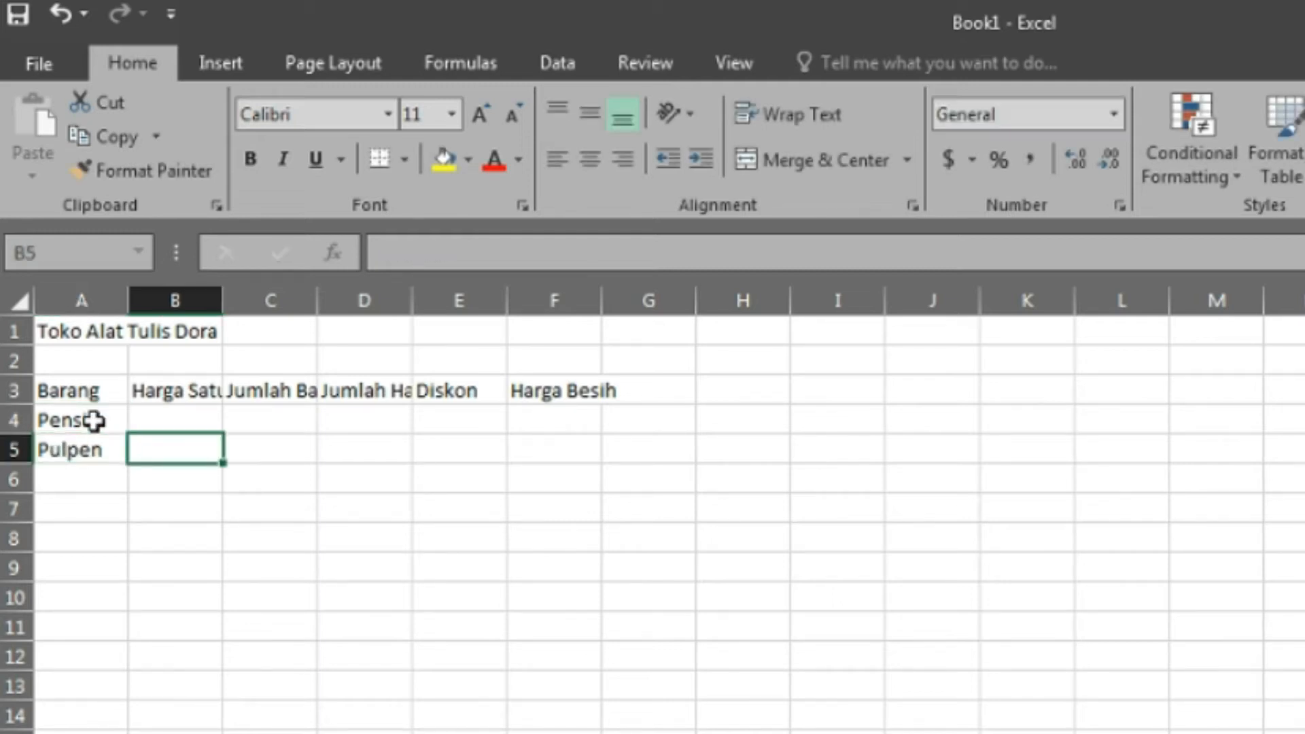
key("Down")
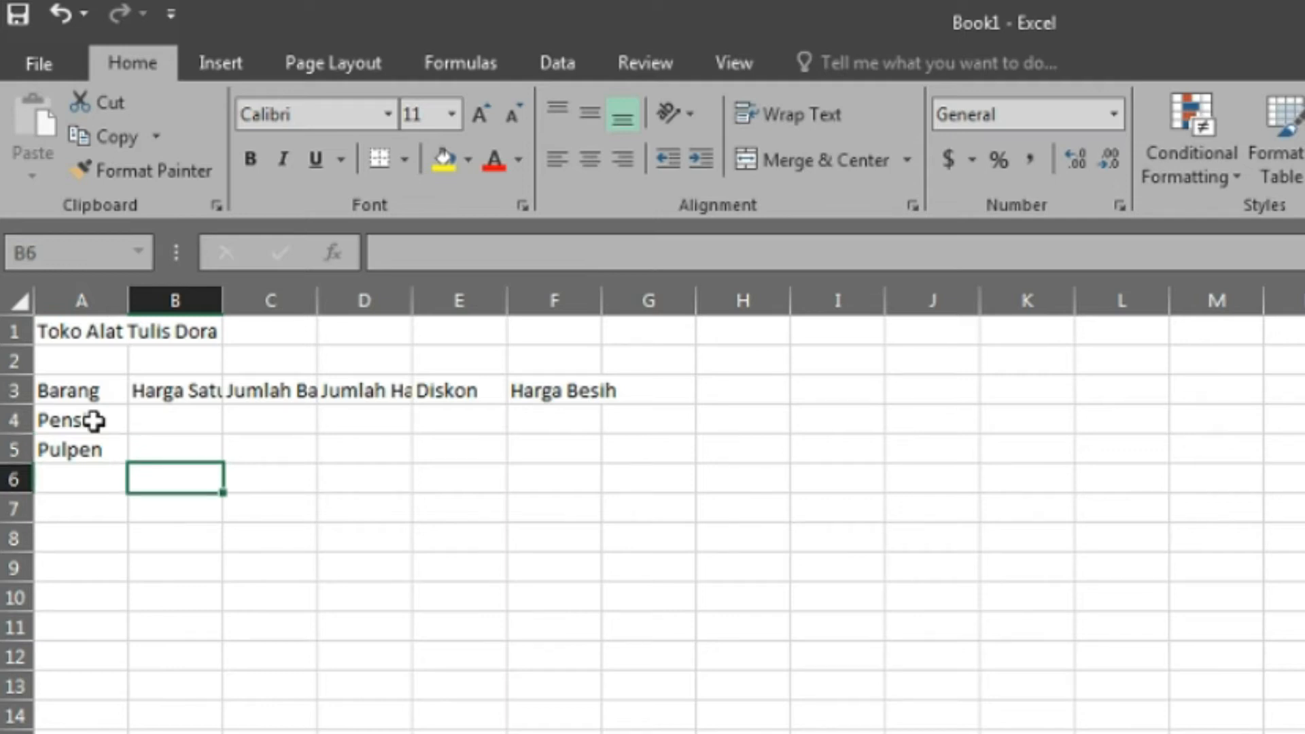
key("Left")
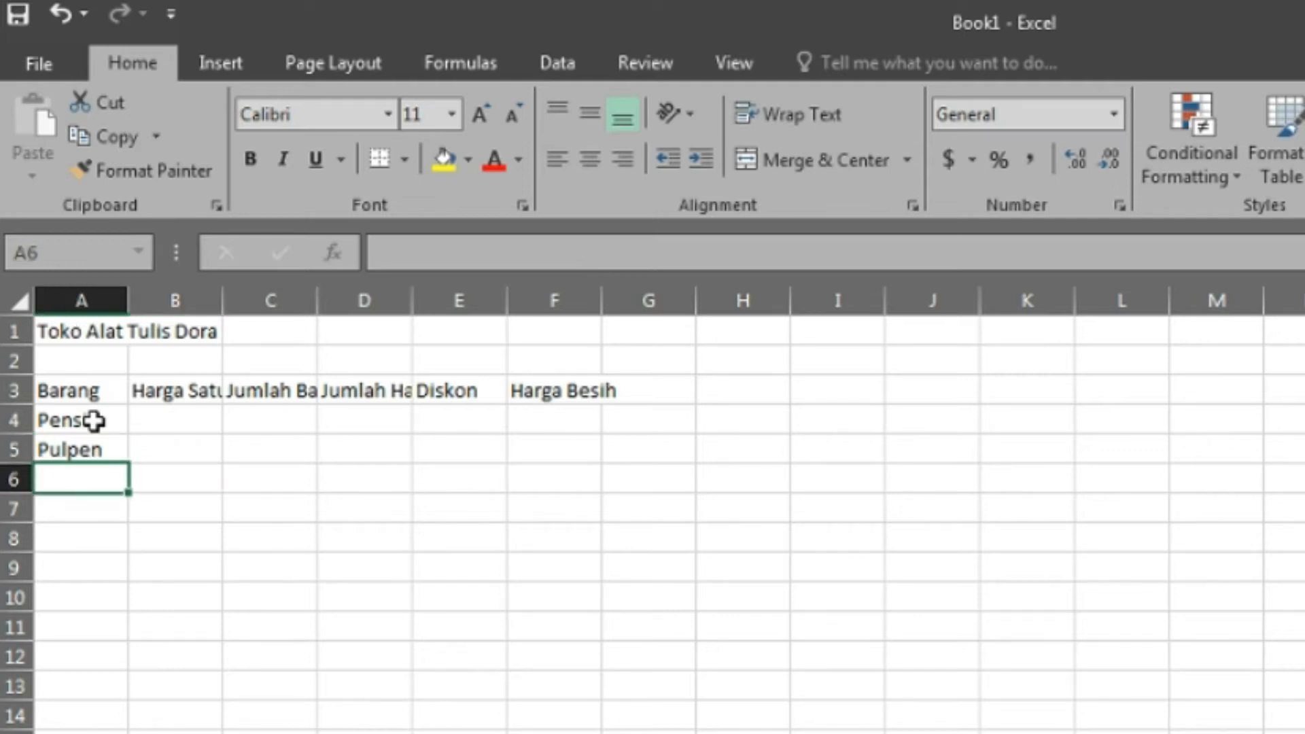
- List the items "Penghapus" in A6, "Rautan" in A7 and "Penggaris" in A8
type("Peng")
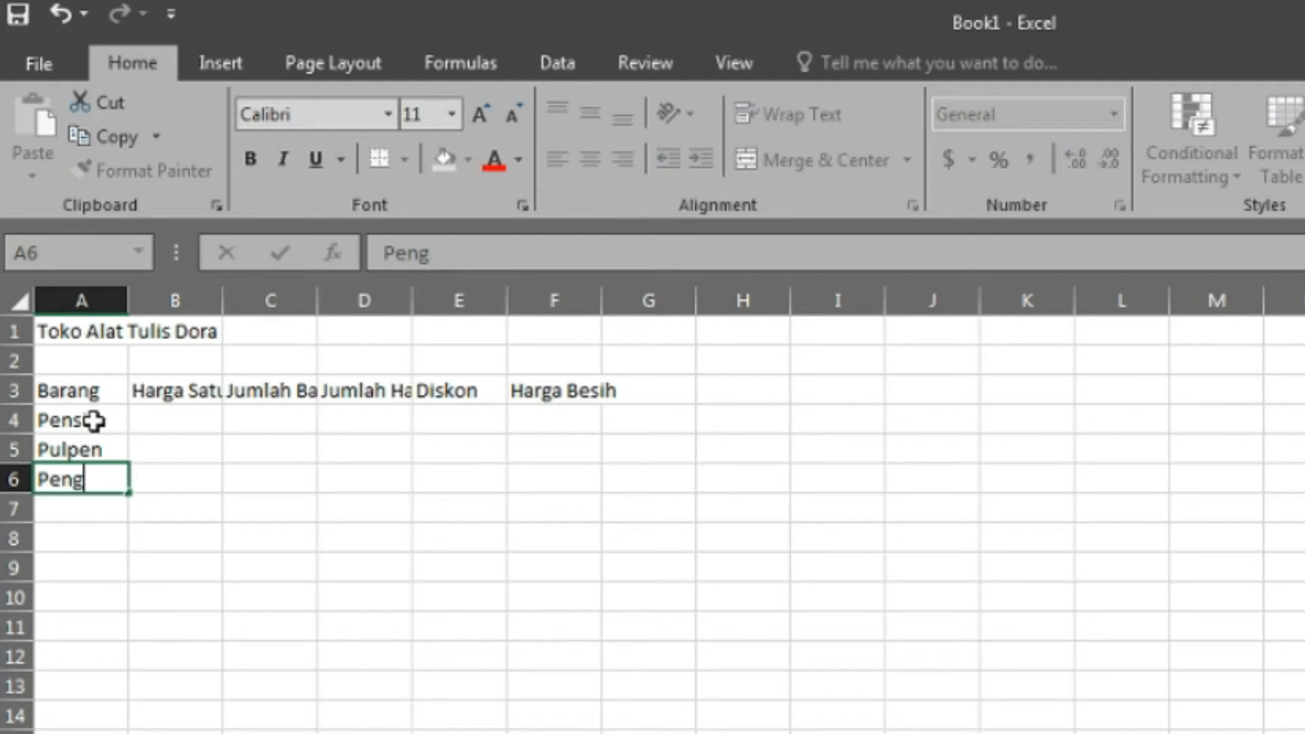
type("hapus")
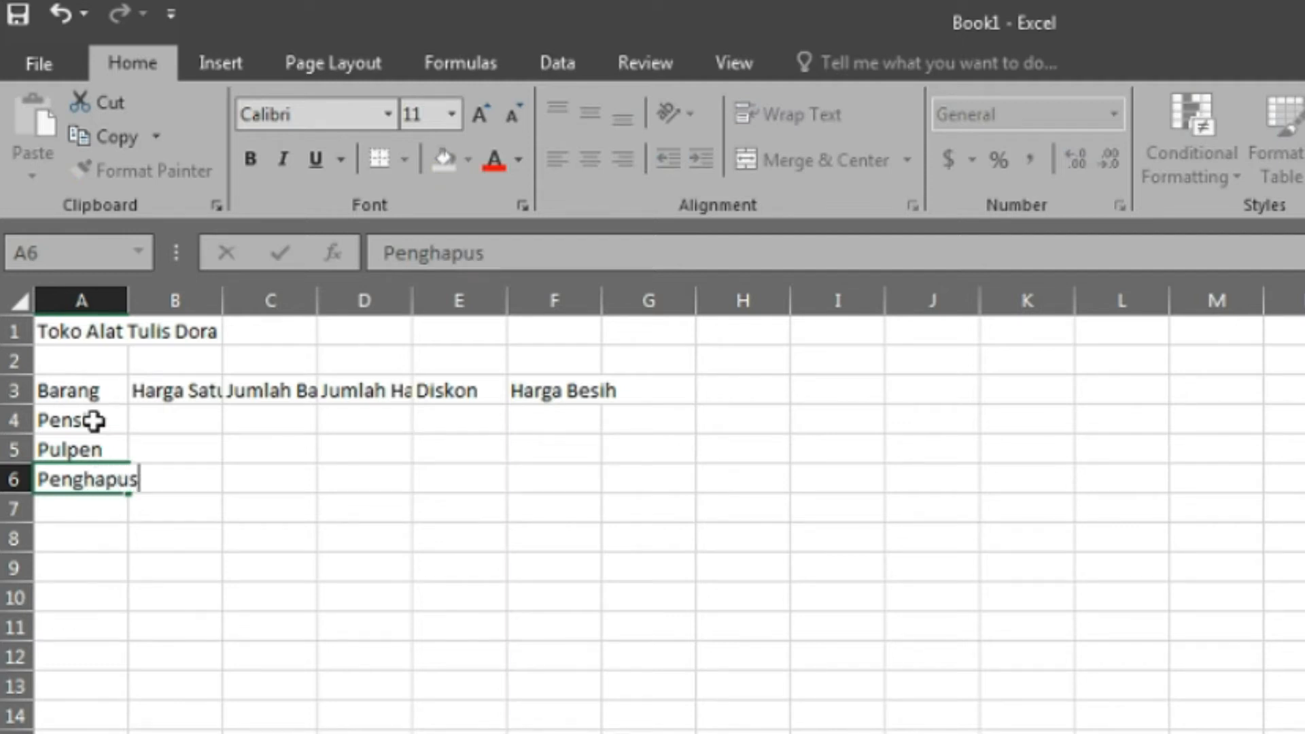
key("Return")
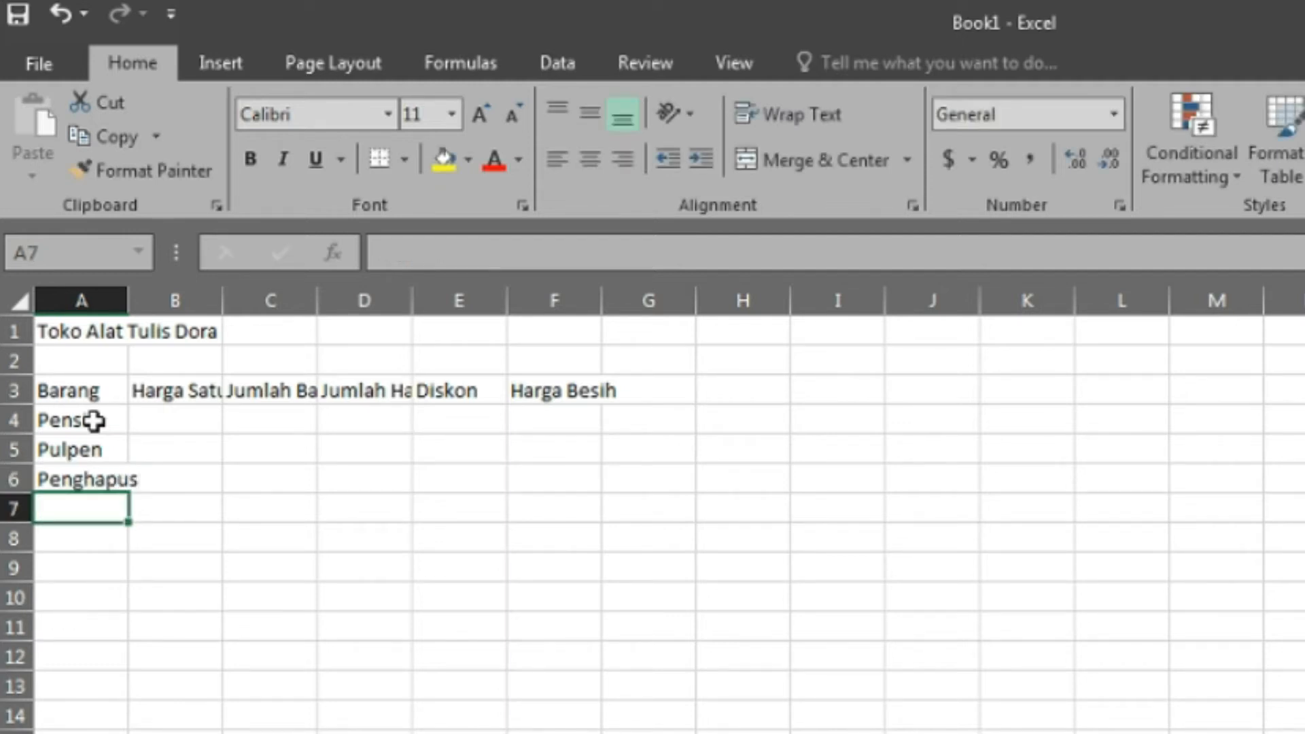
type("Rautan")
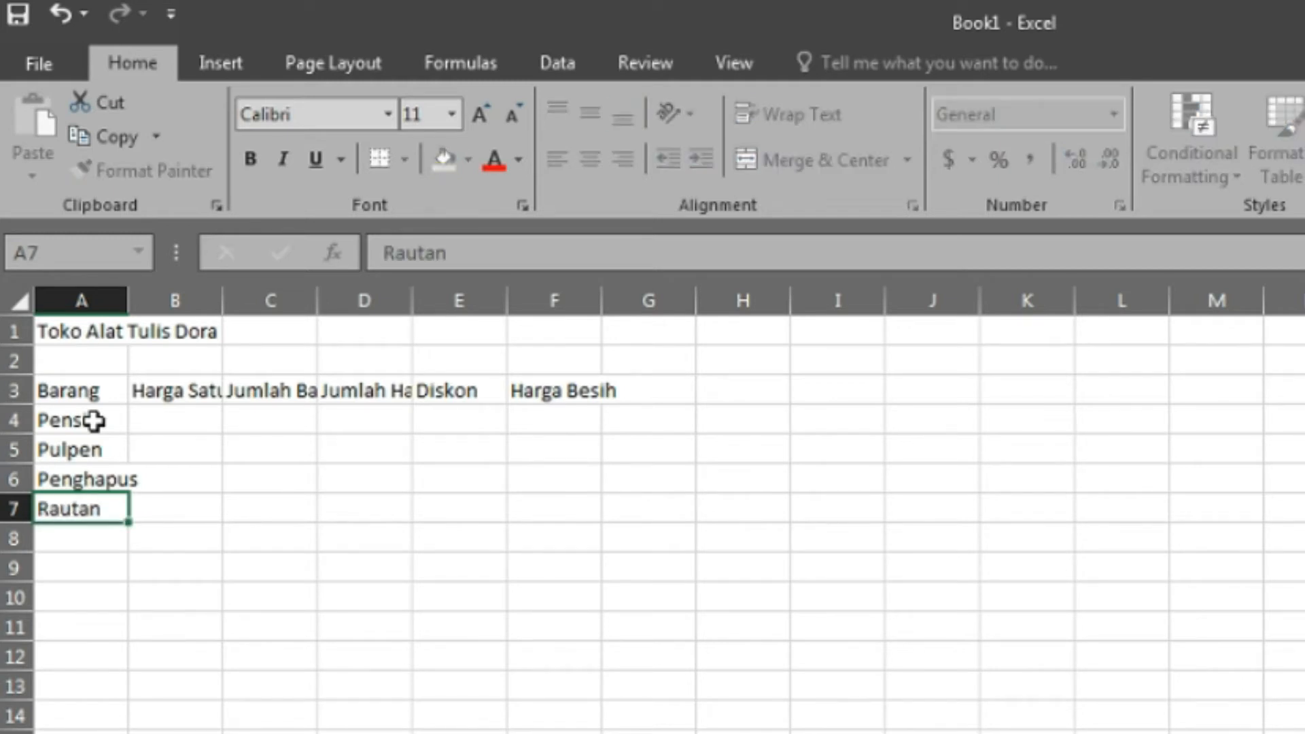
key("Return")
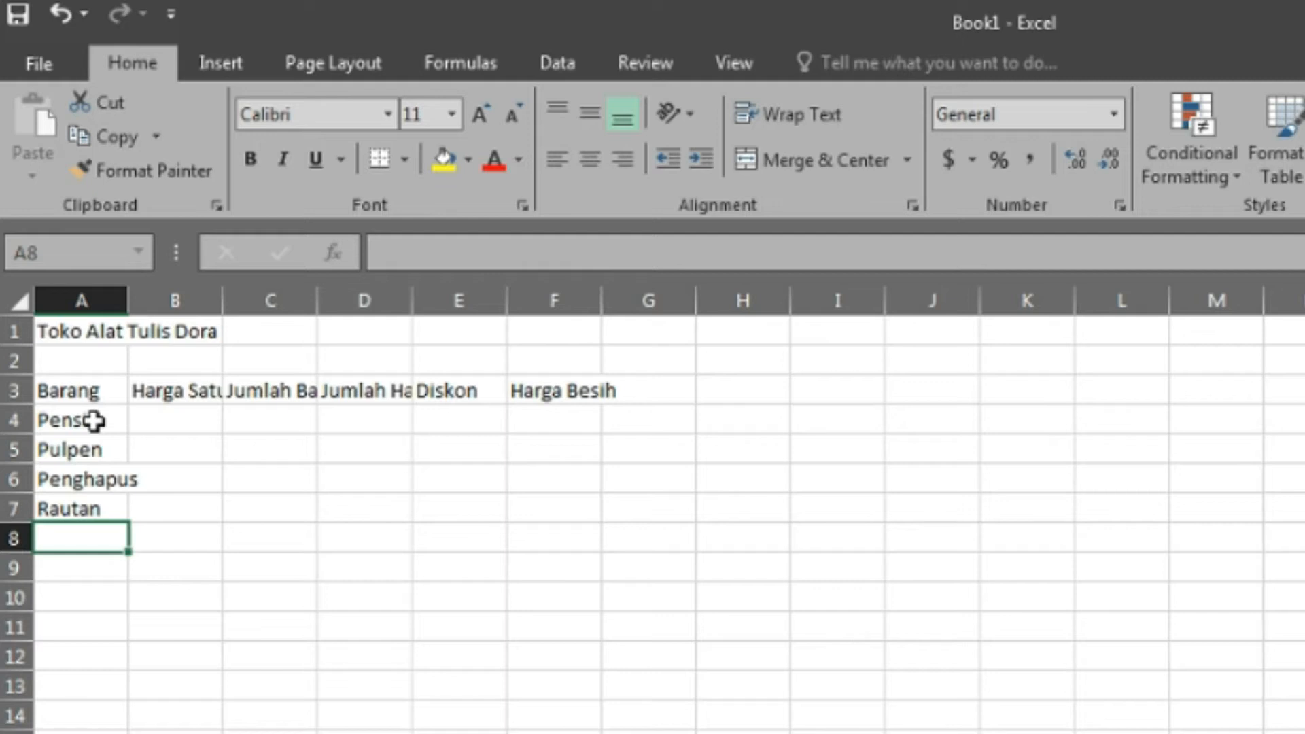
type("Peng")
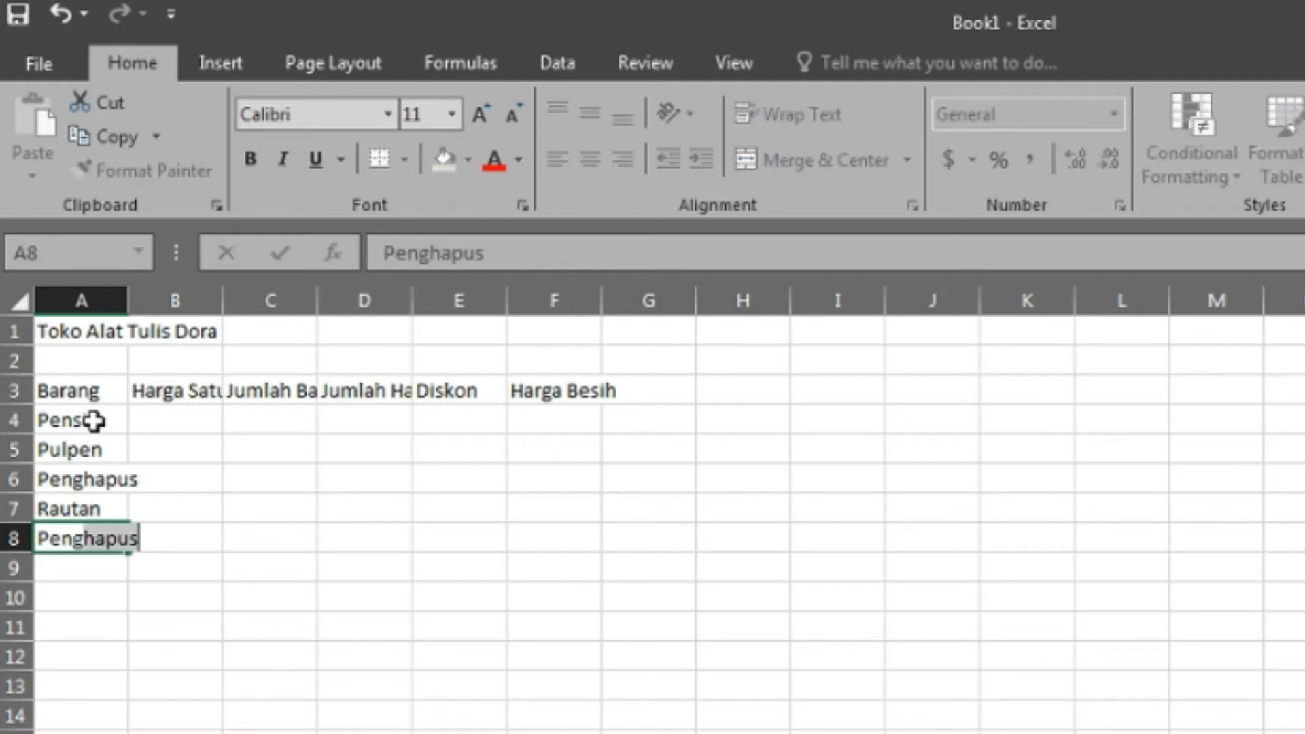
type("garis")
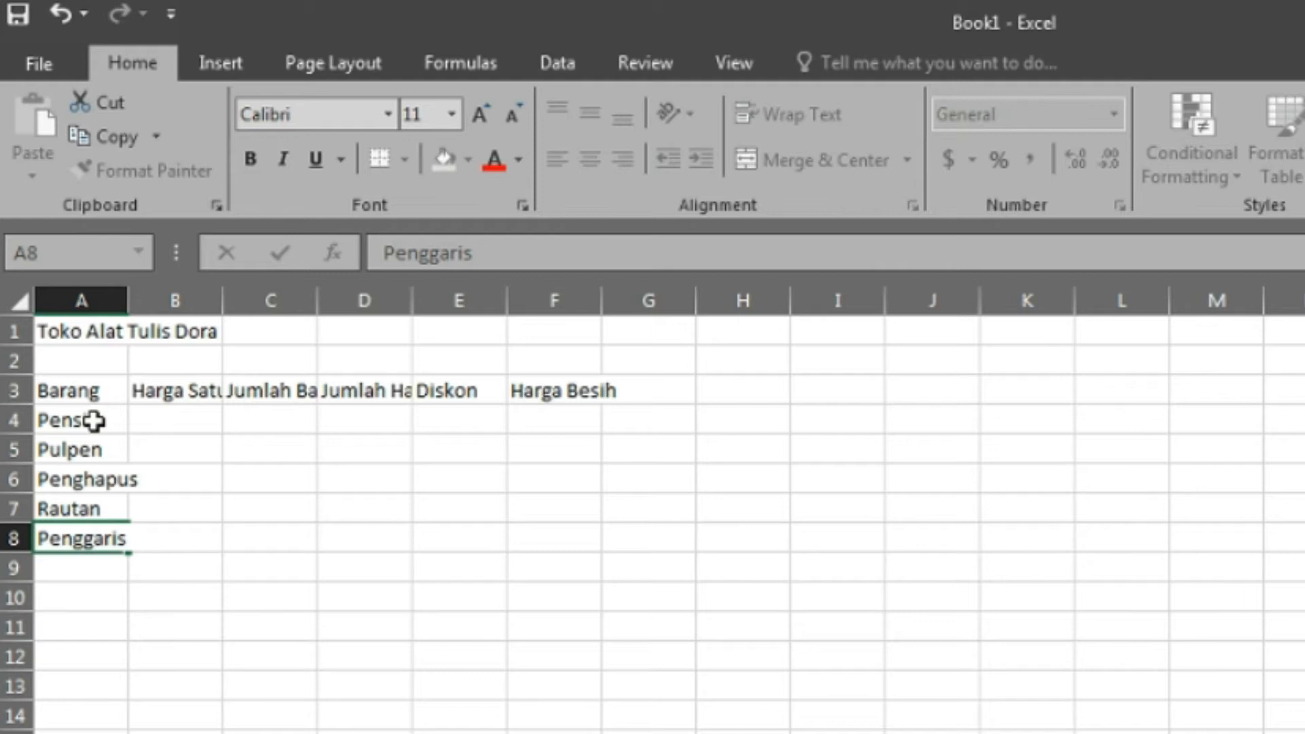
key("Return")
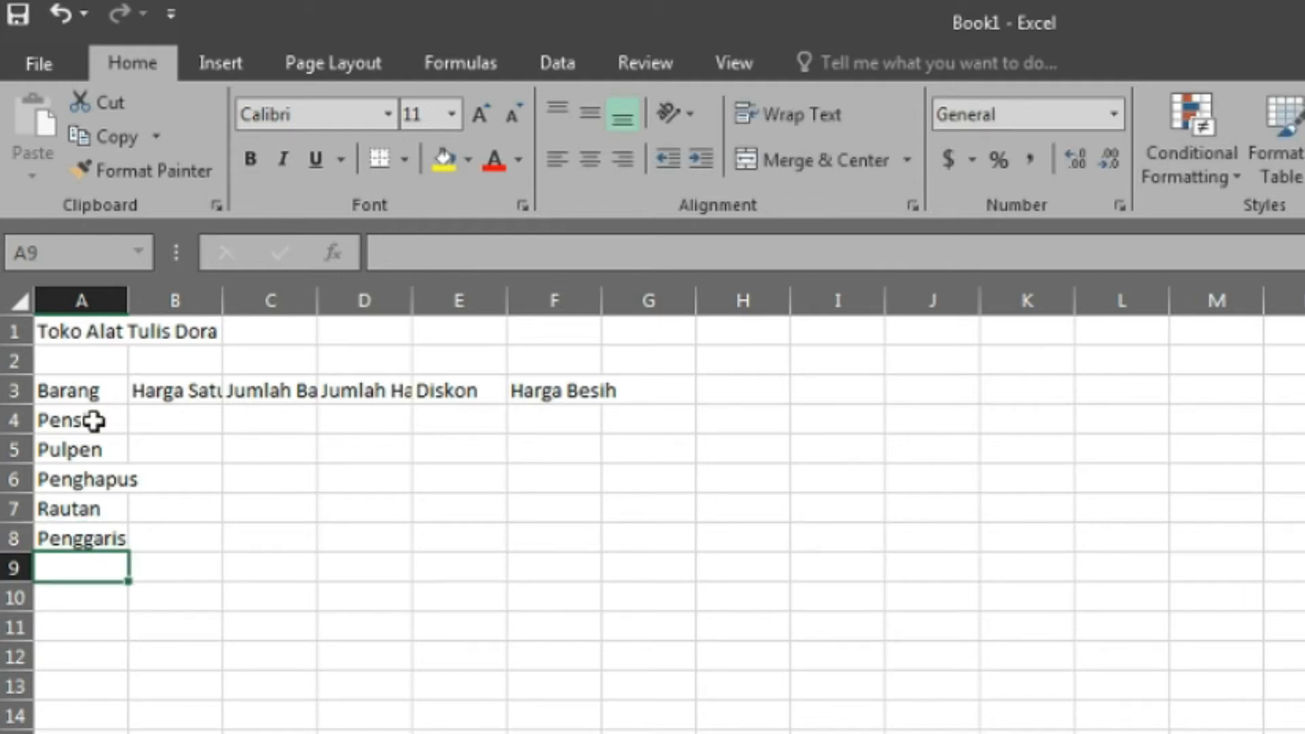
- Complete the item list with "Tempat Pensil" in A9 and "Spidol" in A10
type("te")
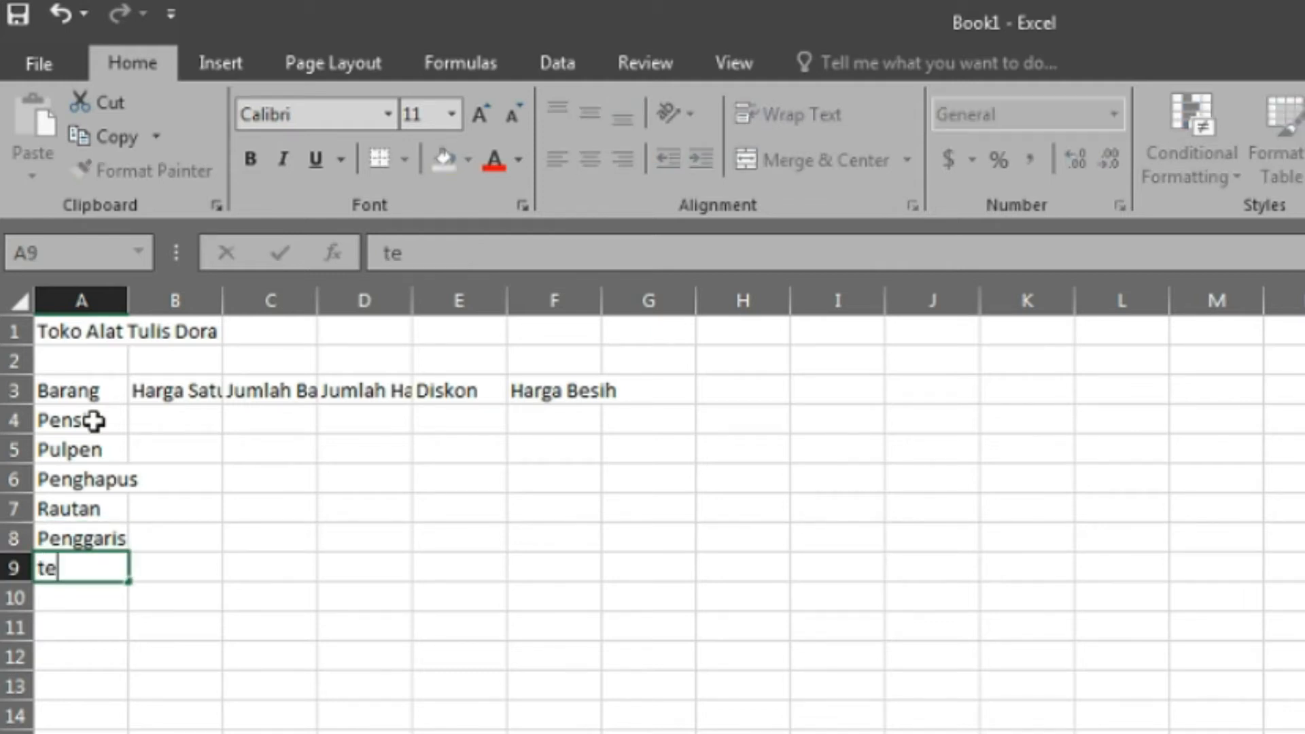
key("BackSpace")
key("BackSpace")
type("Tempat")
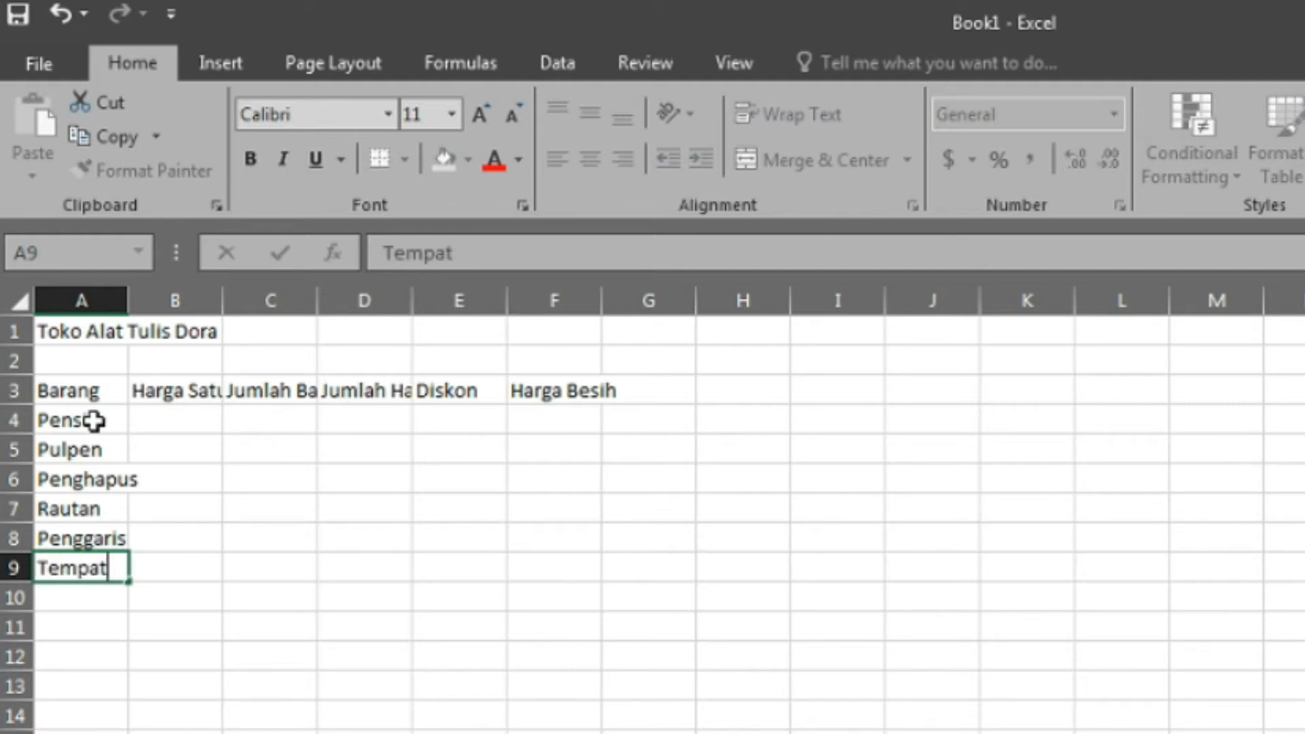
type("sil")
key("Return")
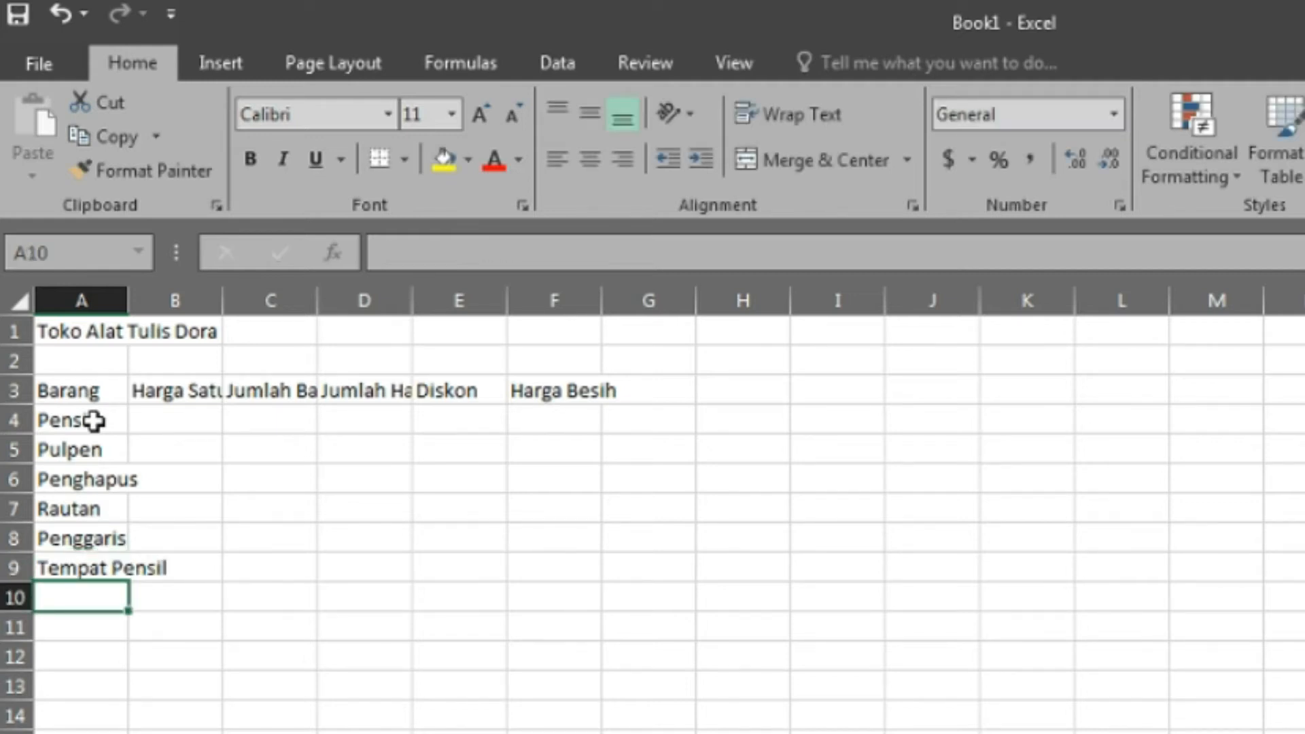
type("S")
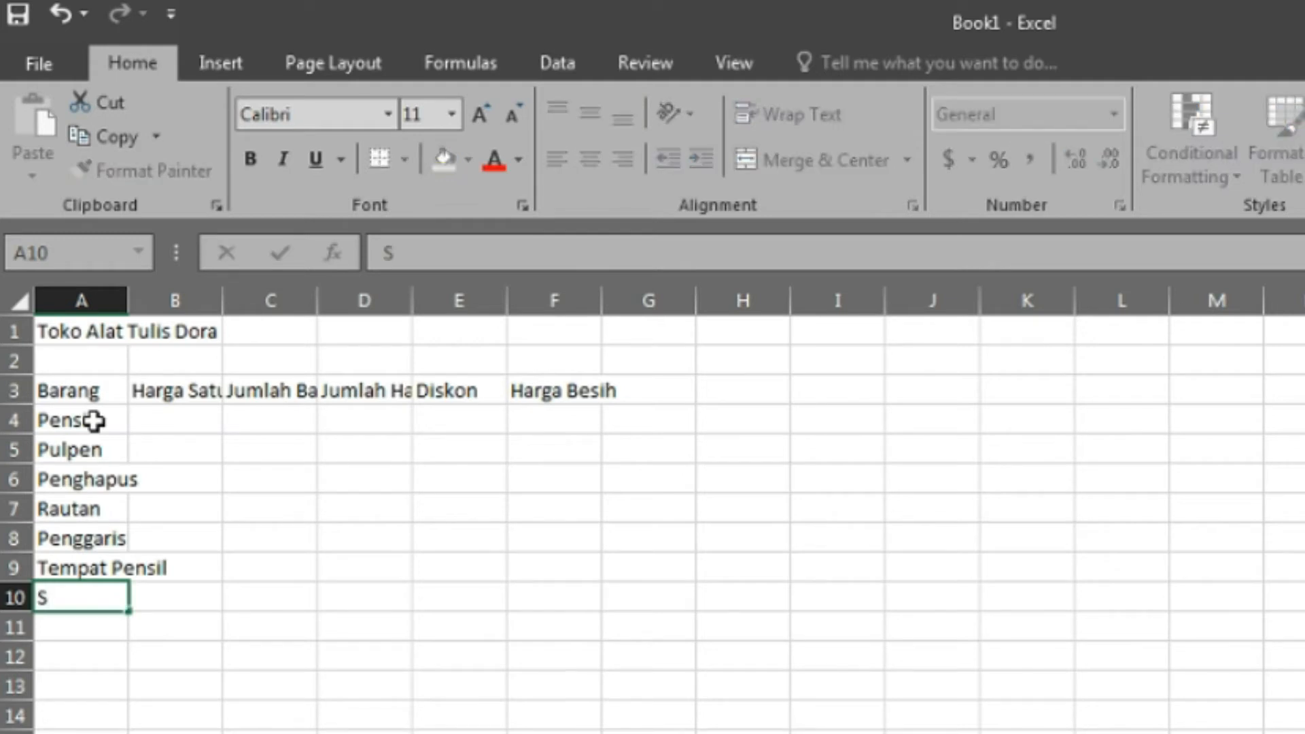
type("pidol")
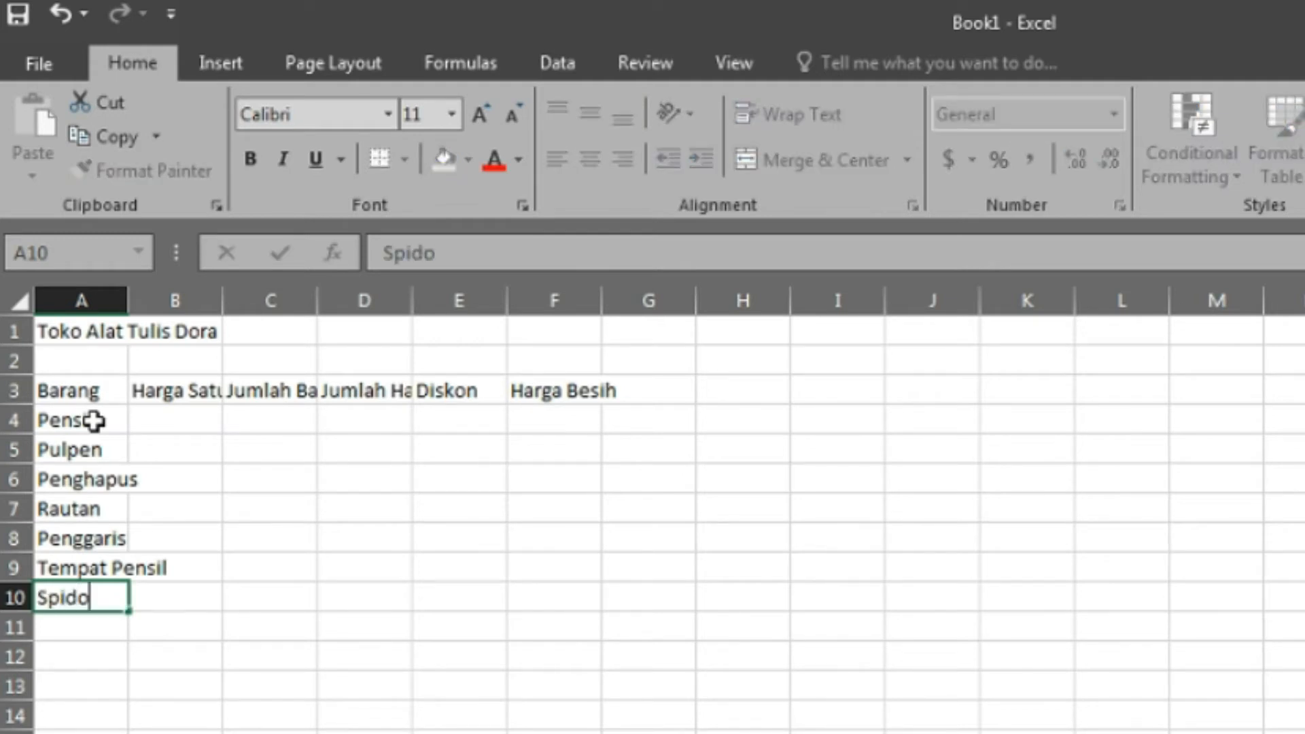
- Enter the unit prices 2000 for Pensil in B4, 4000 for Pulpen in B5 and 900 for Penghapus in B6
left_click(176, 418)
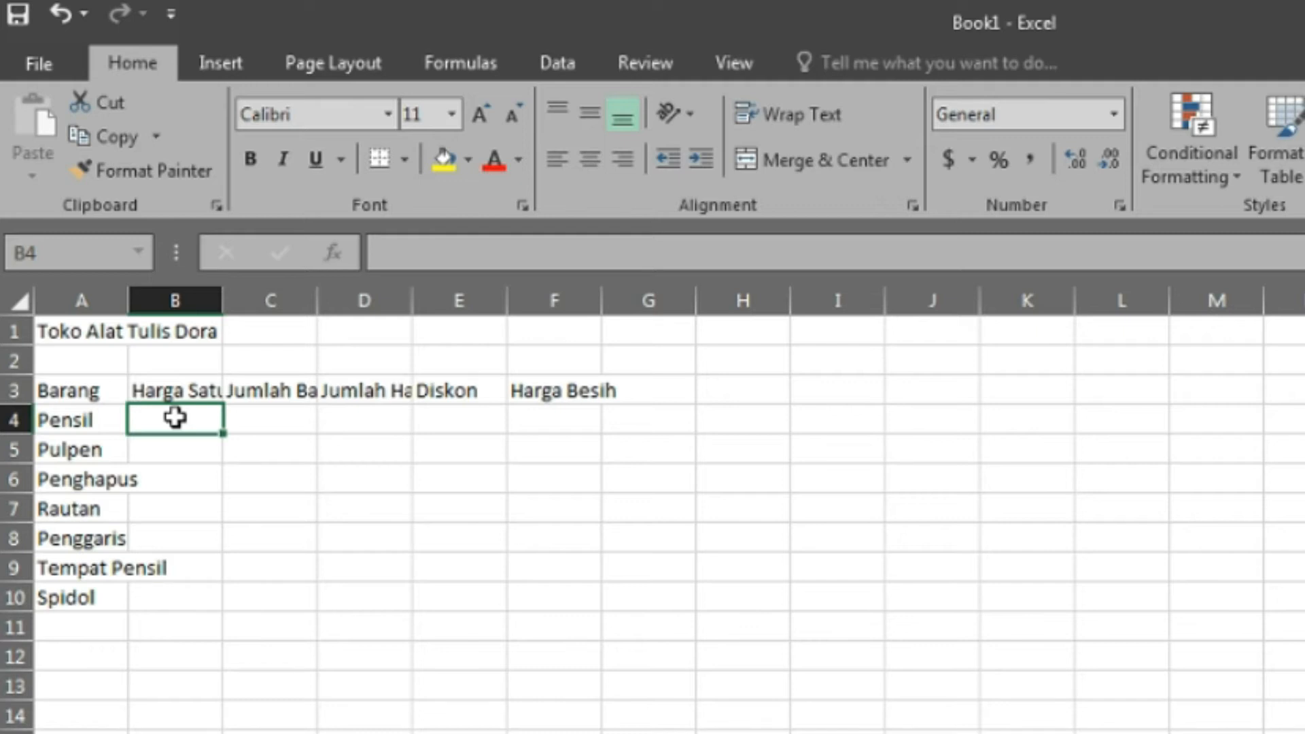
type("2000")
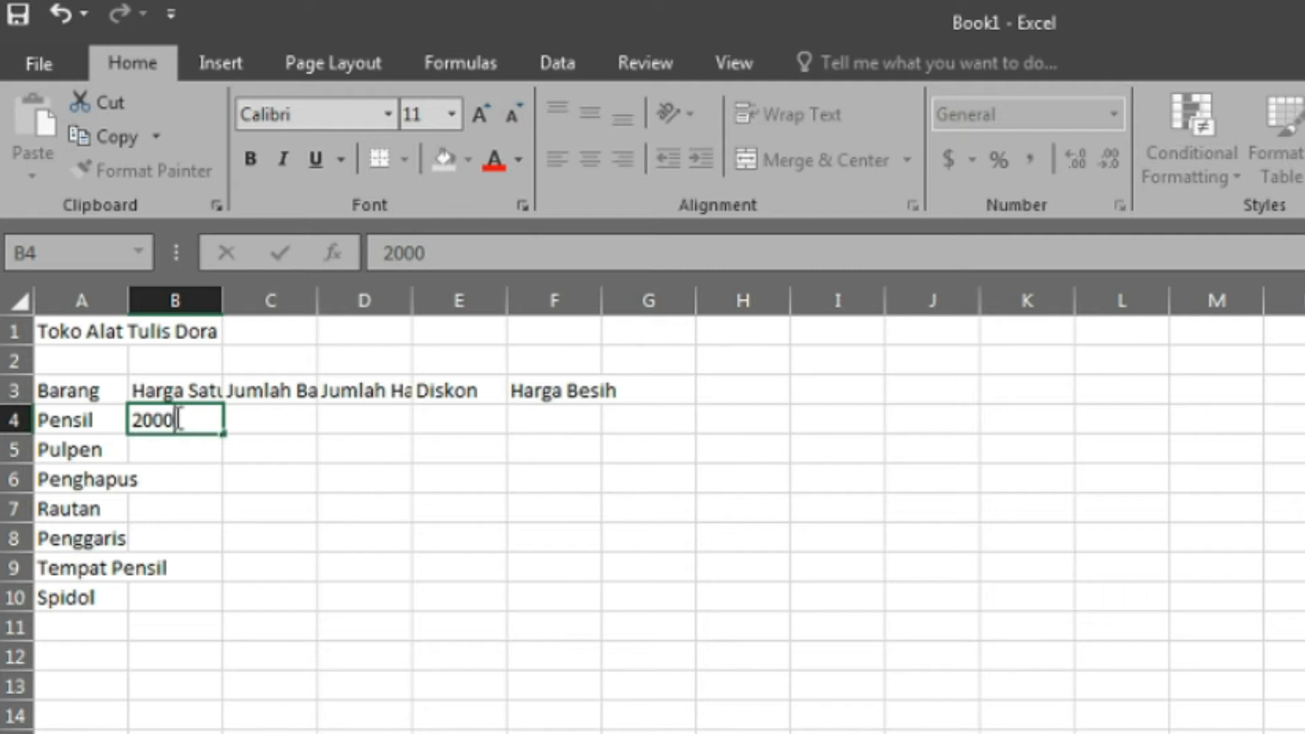
key("Return")
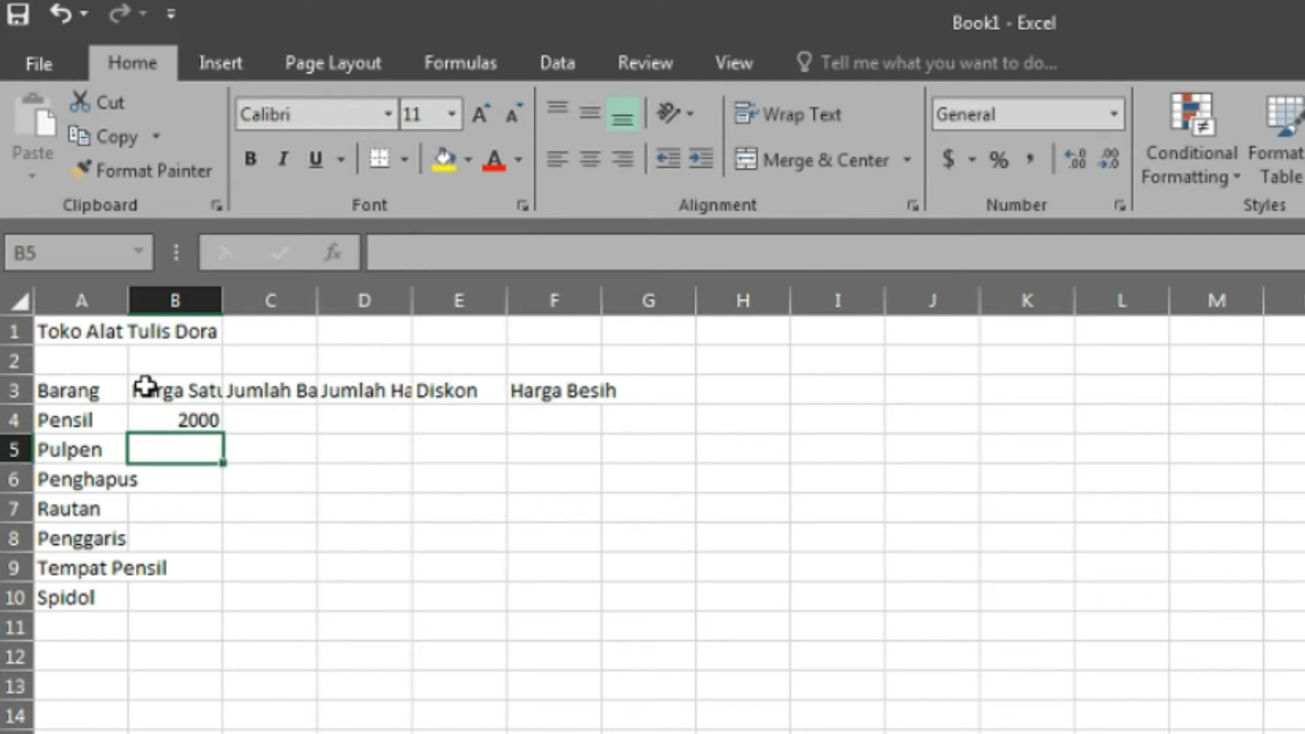
type("4000")
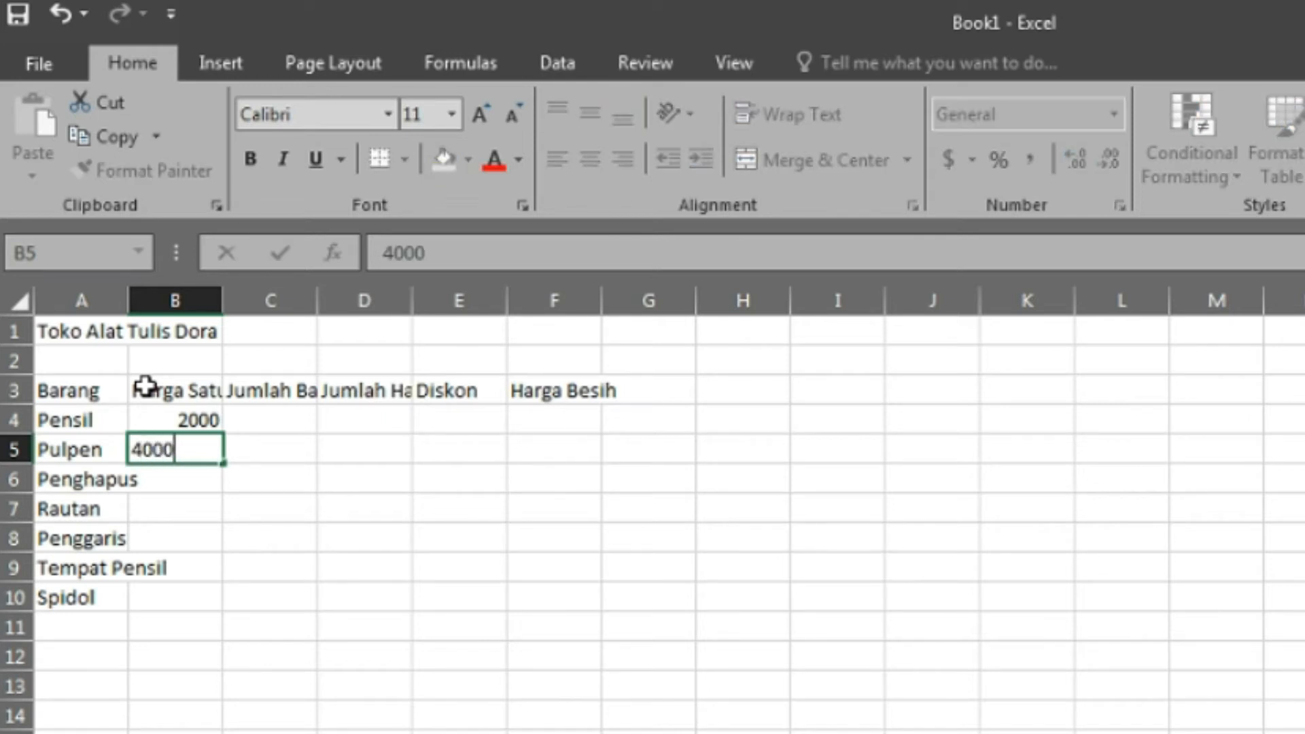
key("Return")
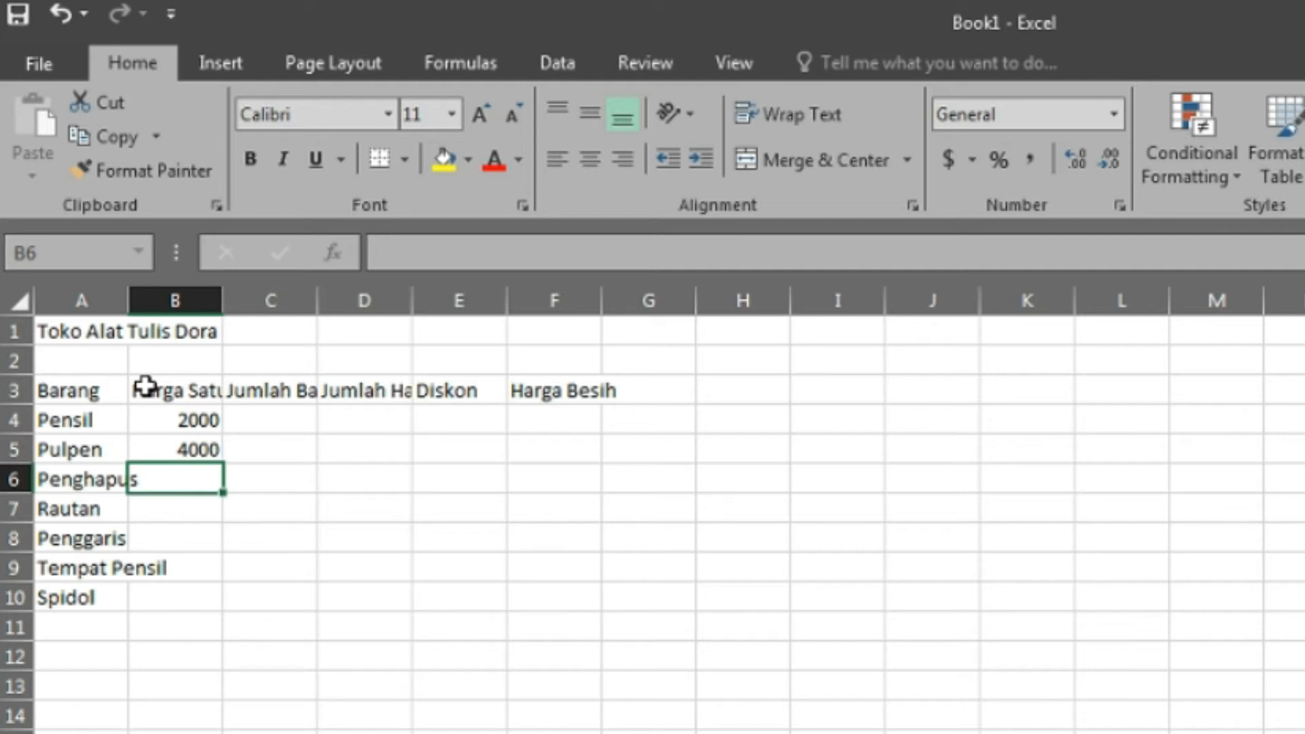
type("900")
key("Return")
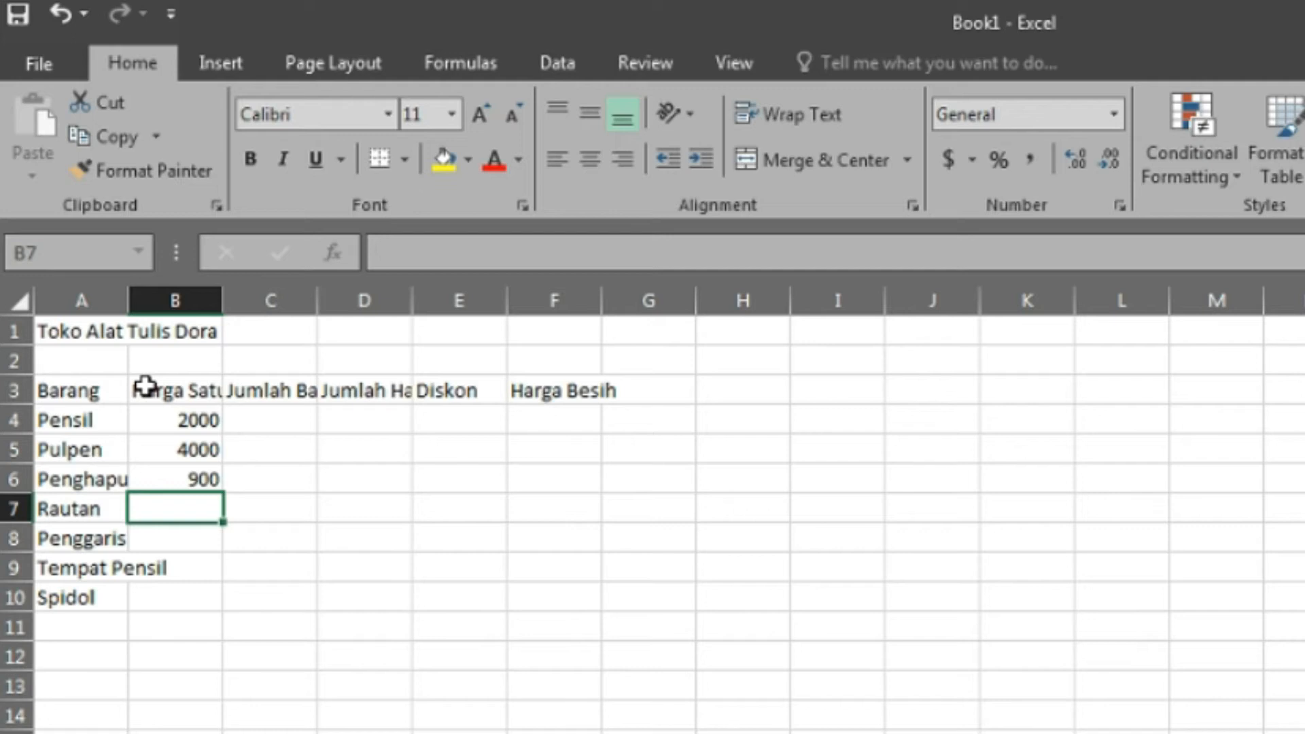
- Enter the unit prices 5000, 1700, 22000 and 3900 in B7 through B10 for Rautan, Penggaris, Tempat Pensil and Spidol
type("5000")
key("Return")
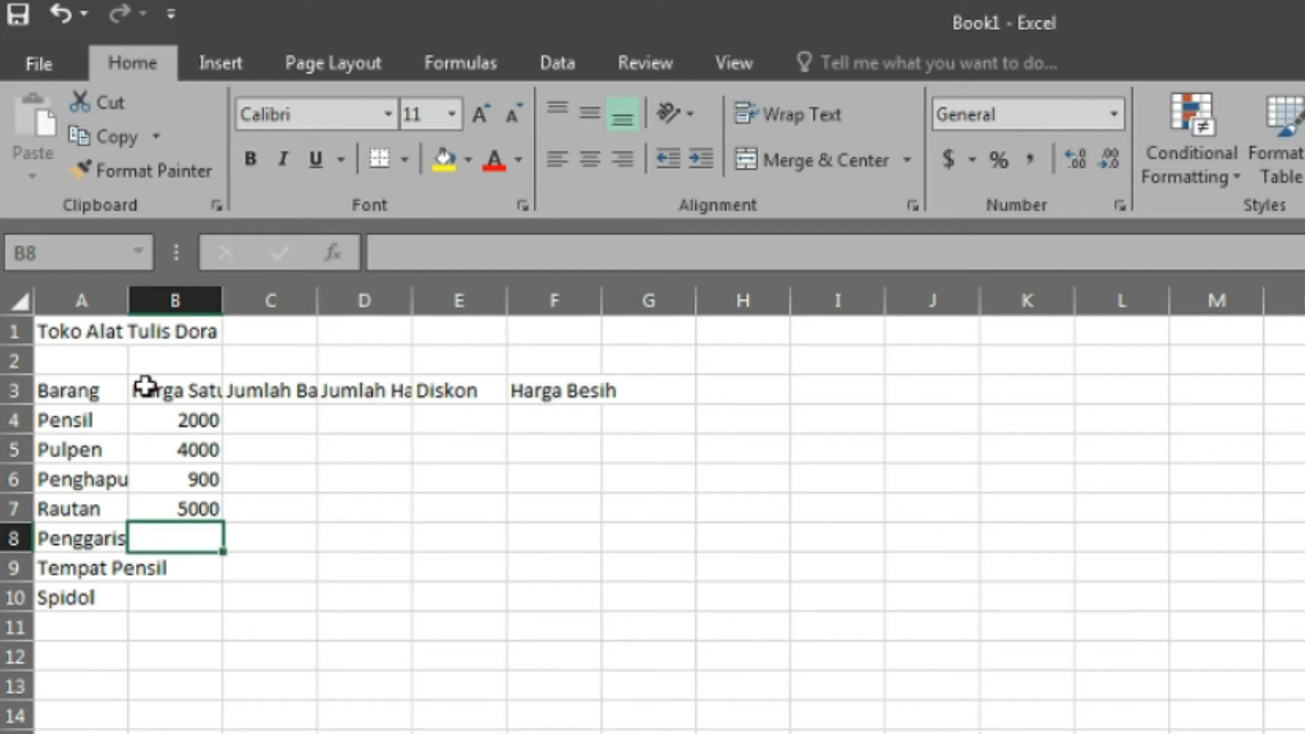
type("1700")
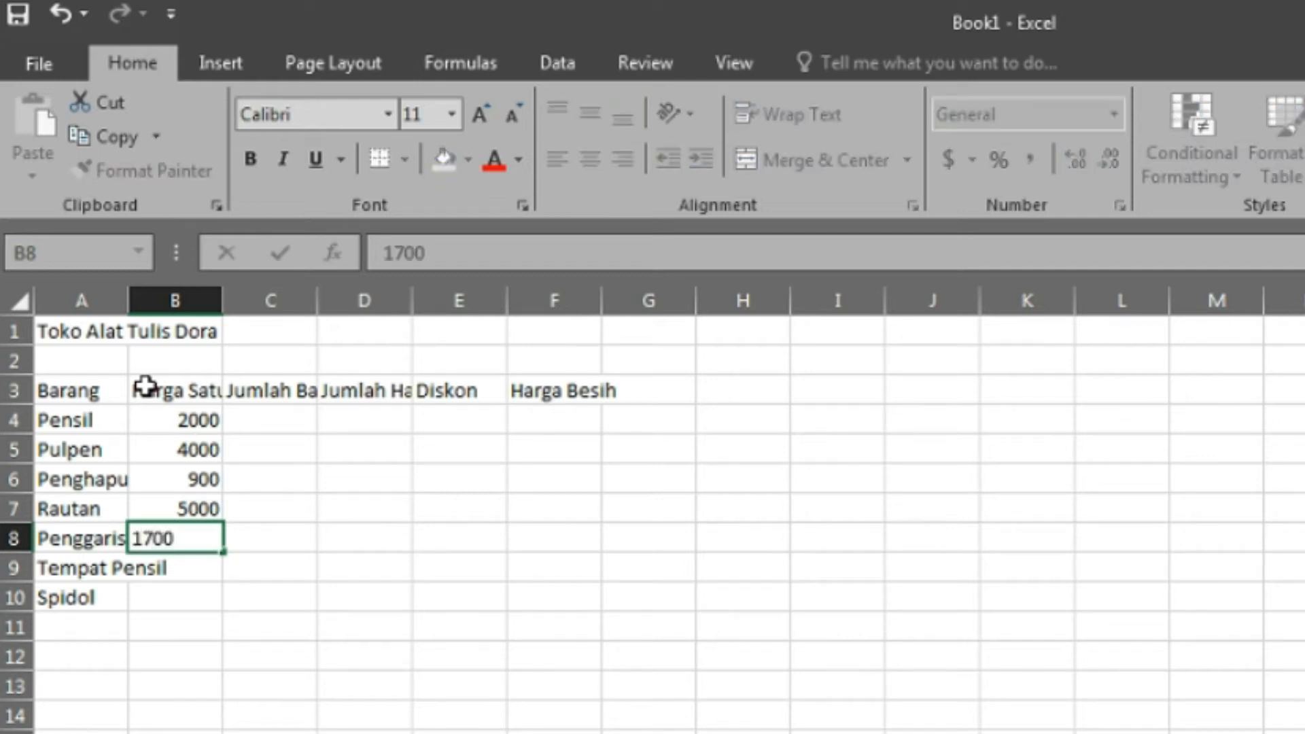
key("Return")
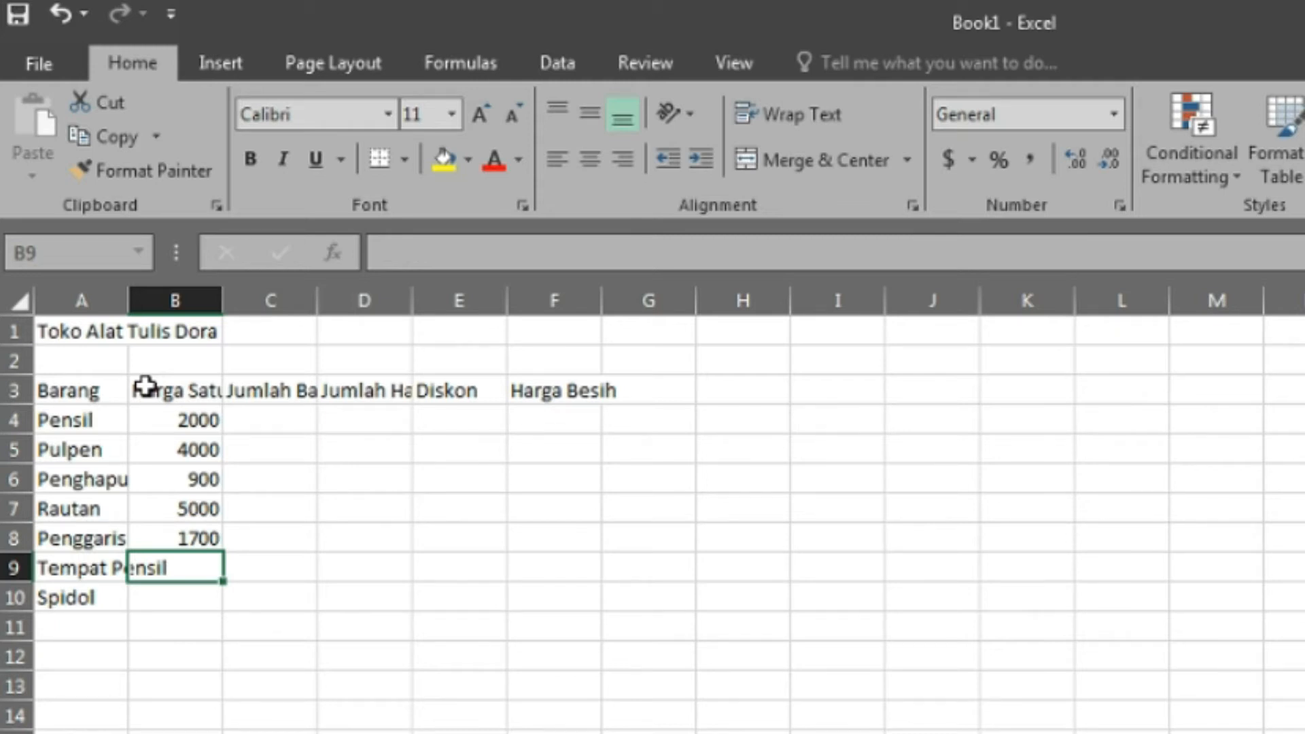
type("2200")
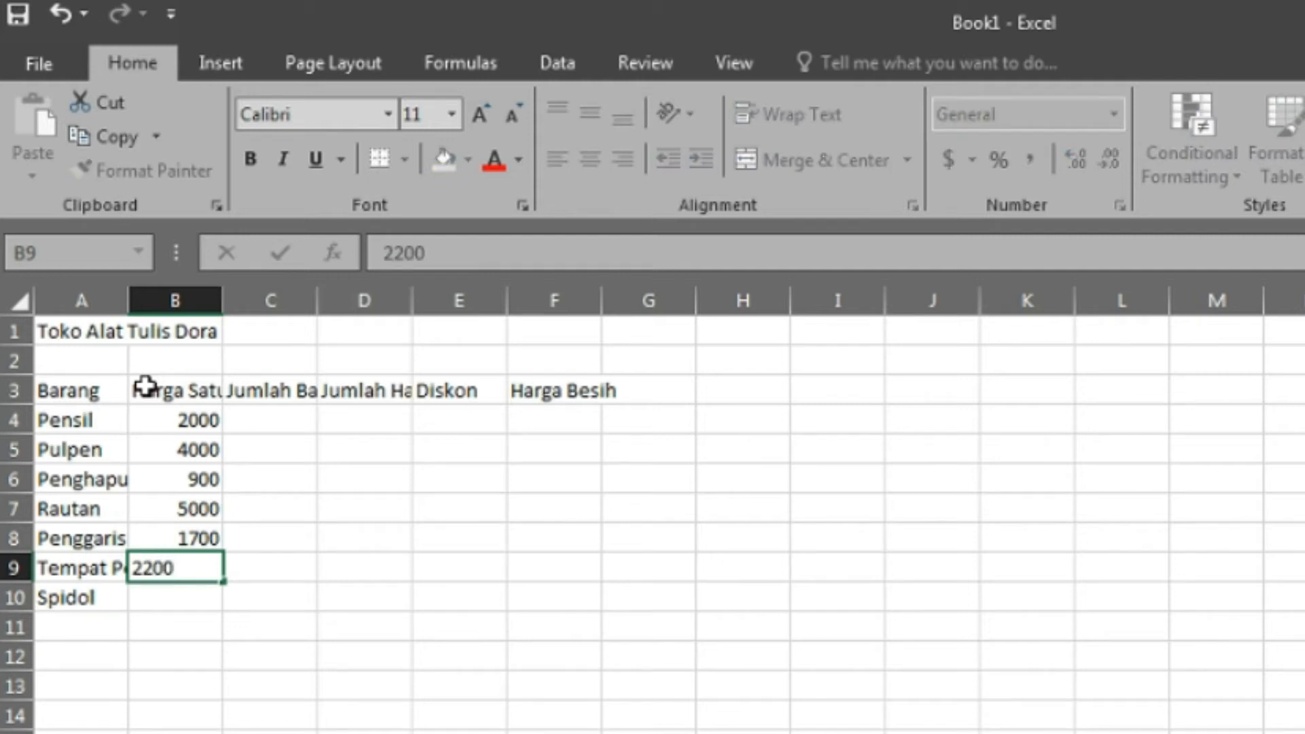
type("0")
key("Return")
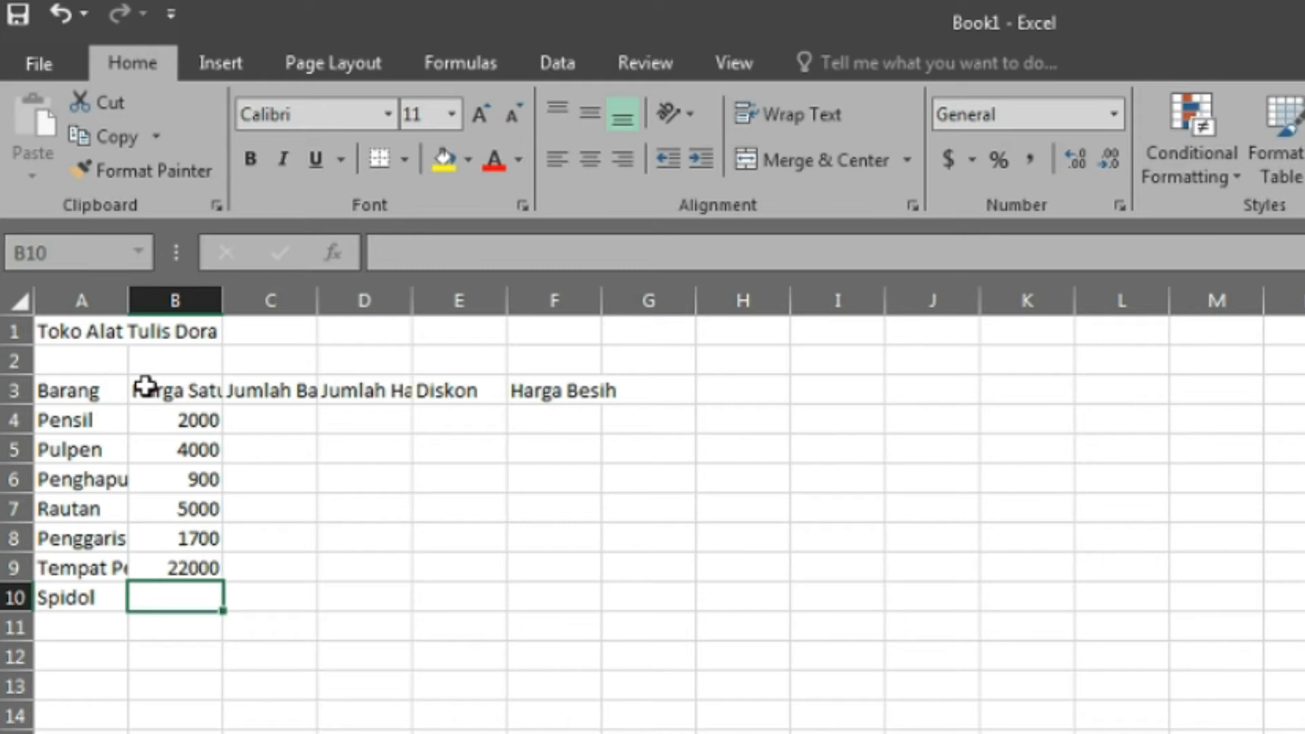
type("3900")
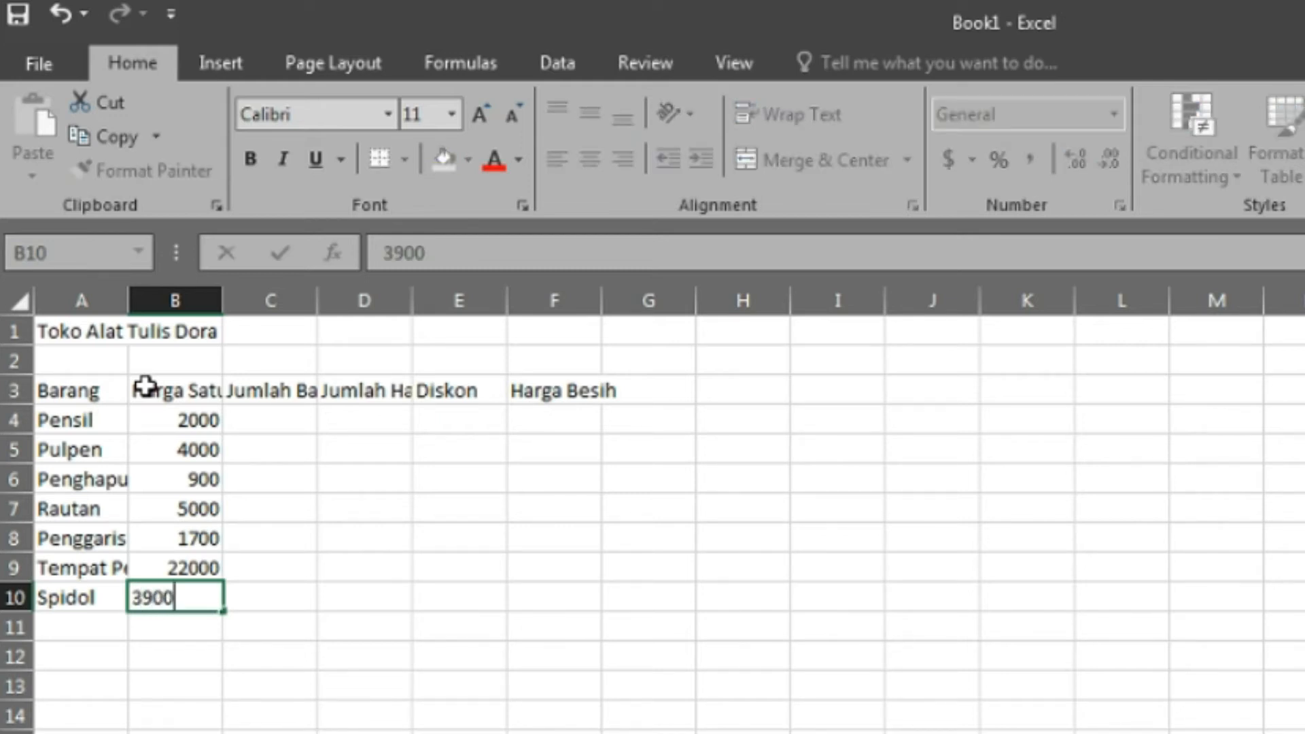
- Enter the quantities 5 for Pensil in C4, 3 for Pulpen in C5 and 2 for Penghapus in C6
left_click(280, 412)
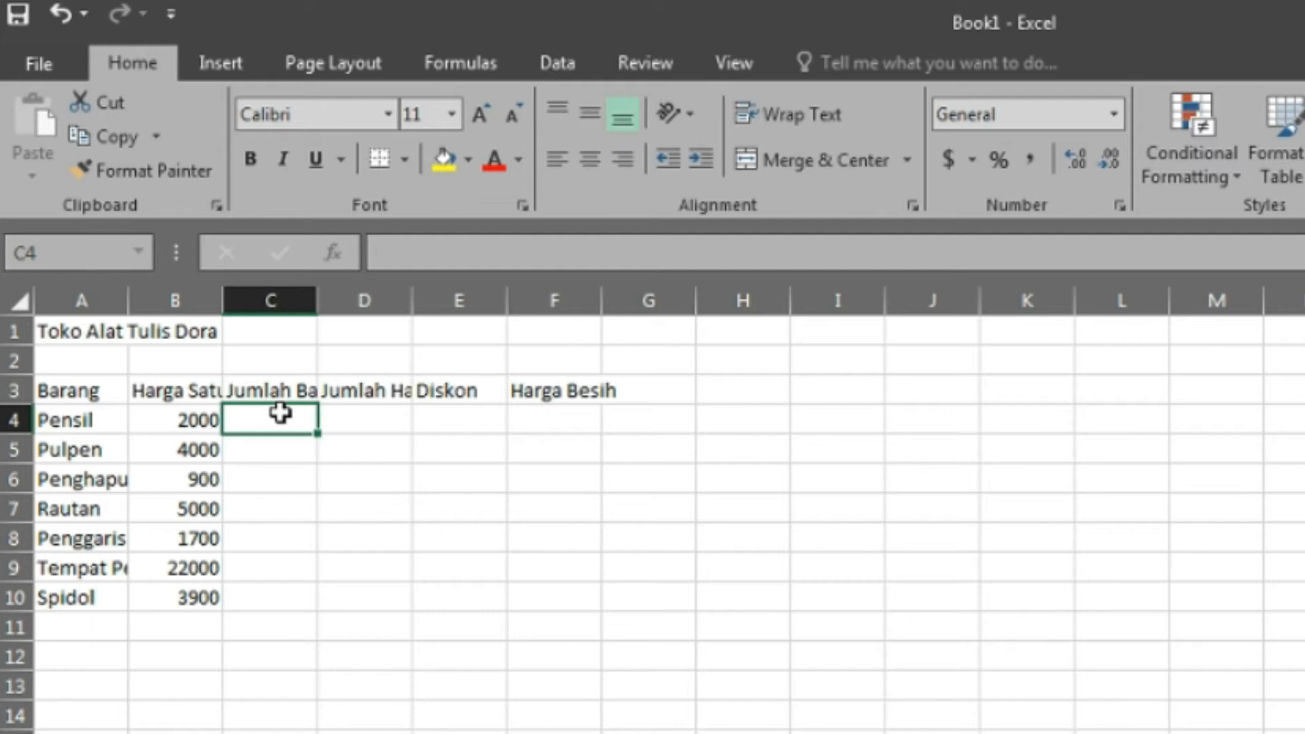
type("5")
key("Return")
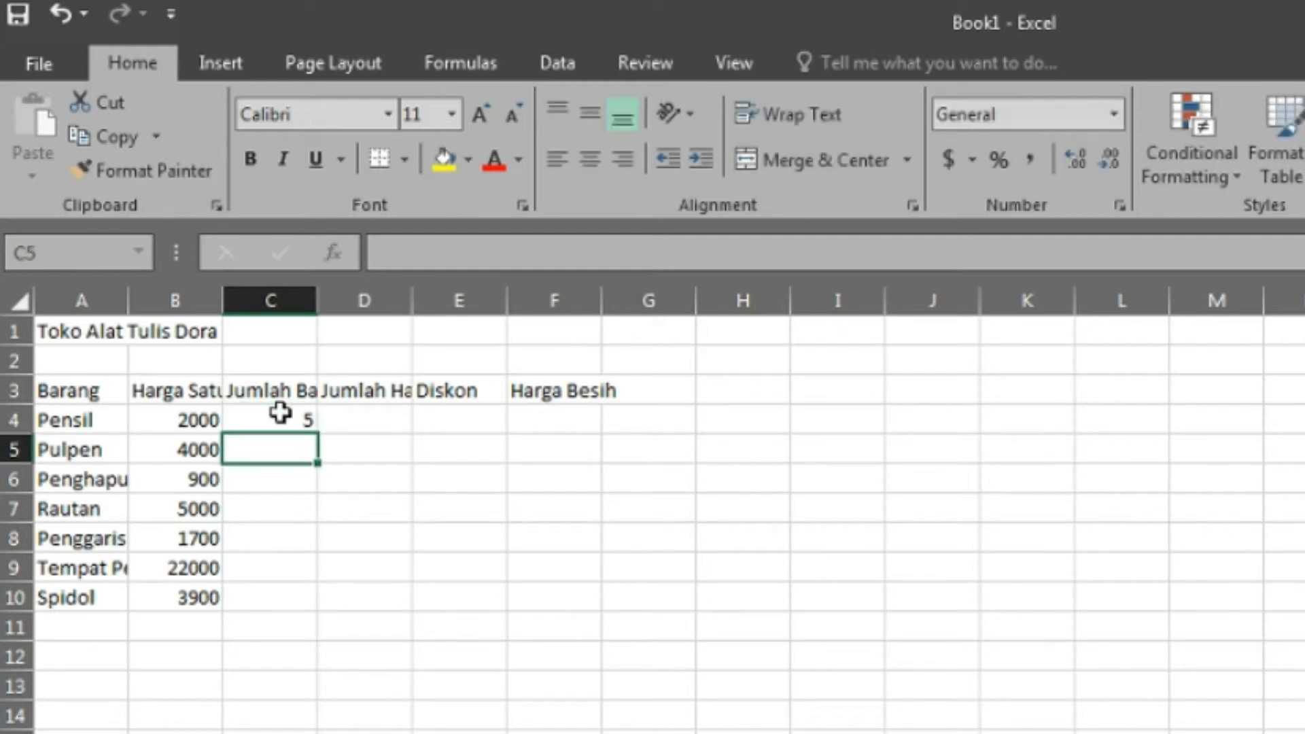
type("3")
key("Return")
type("2")
key("Return")
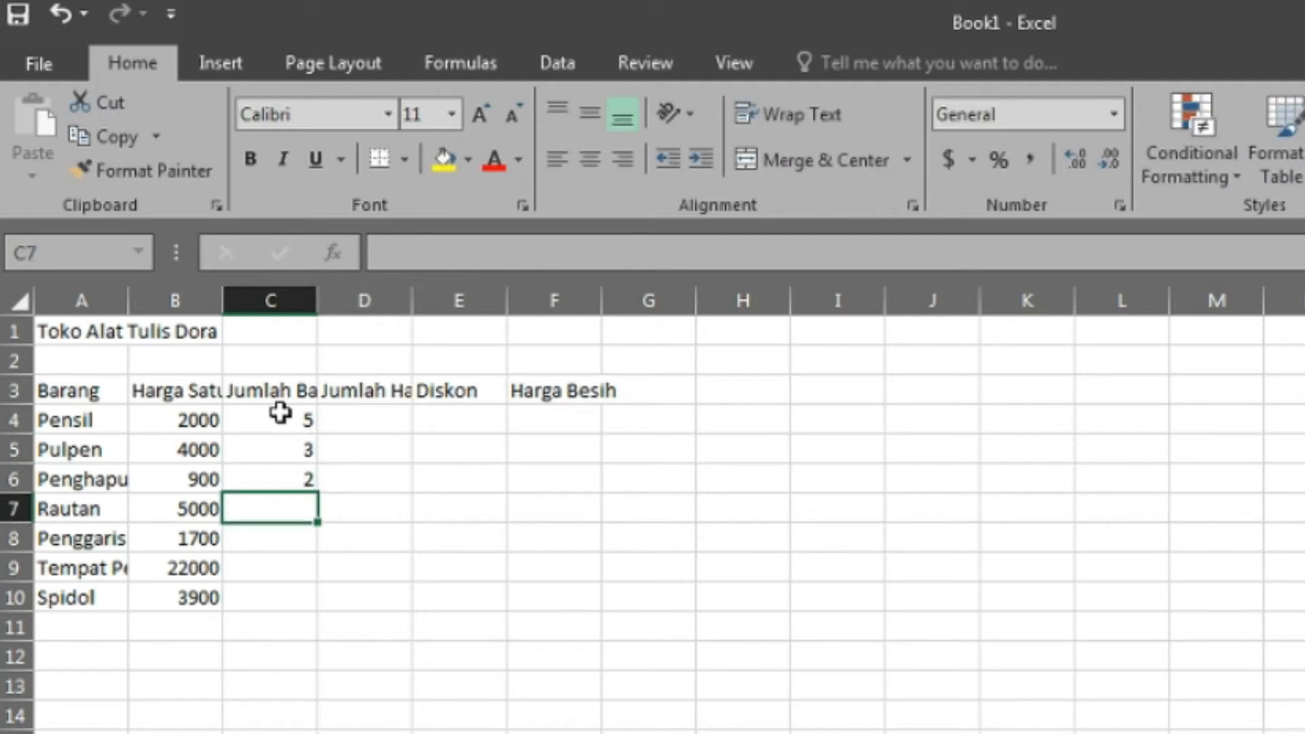
- Enter the quantities 2, 4, 3 and 2 in C7 through C10 for Rautan, Penggaris, Tempat Pensil and Spidol
type("2")
key("Return")
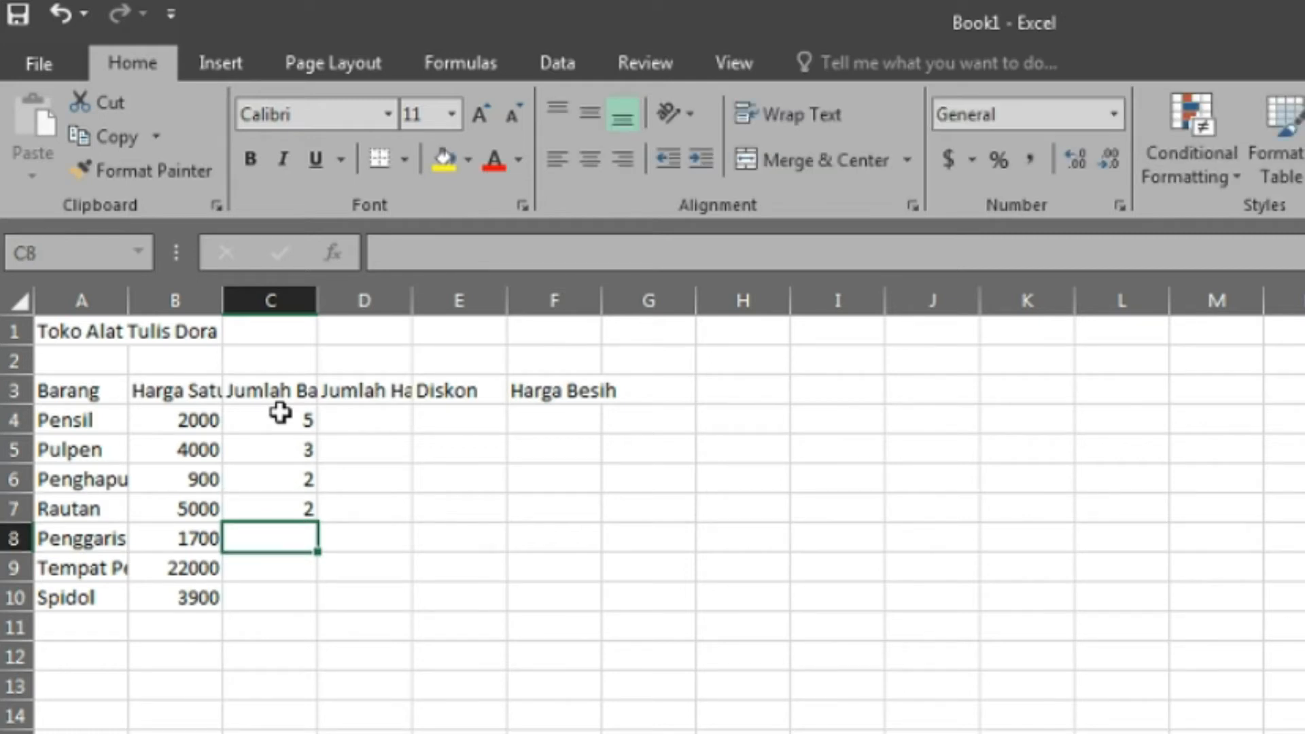
type("4")
key("Return")
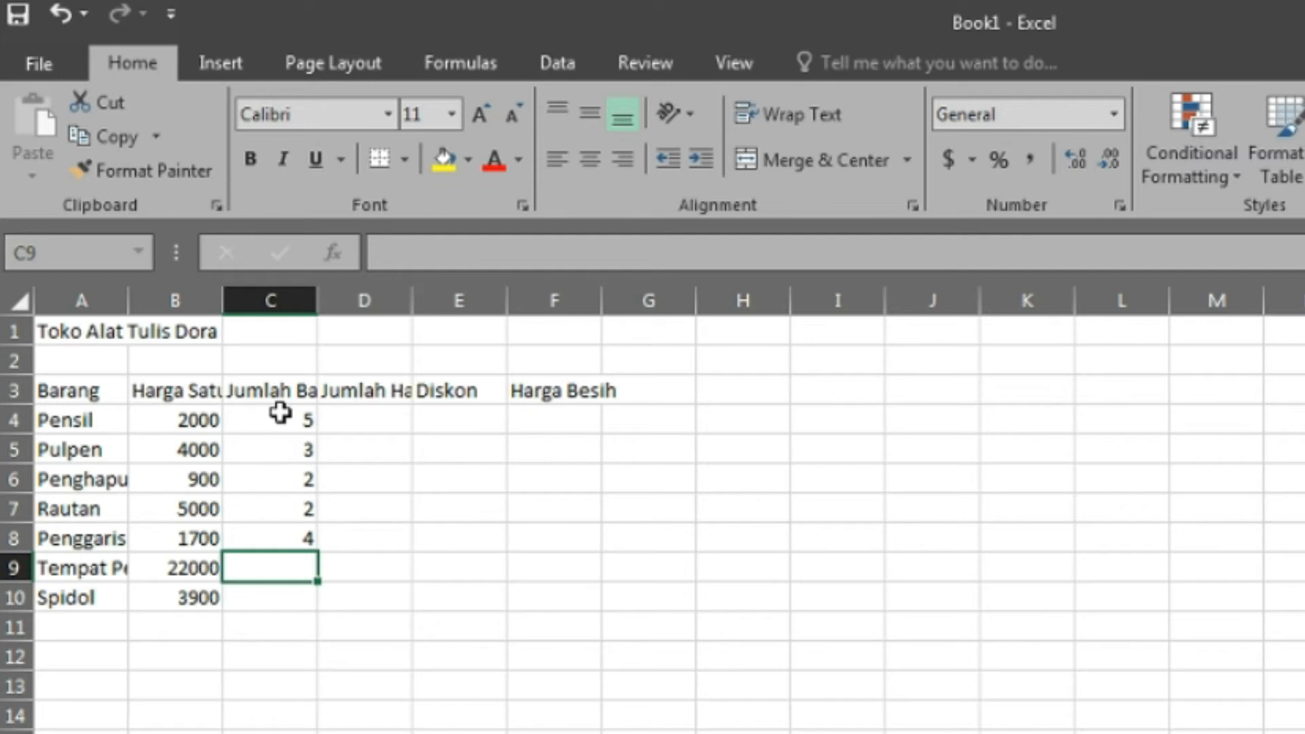
type("3")
key("Return")
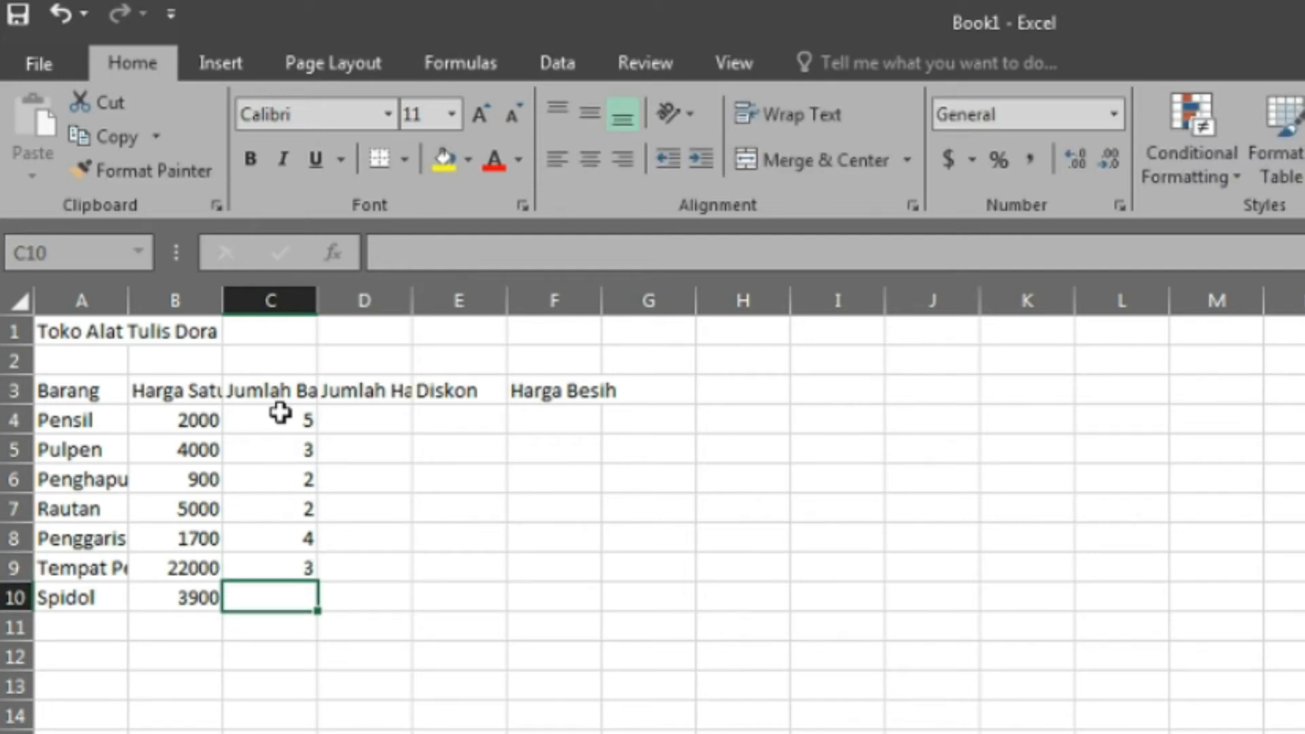
type("2")
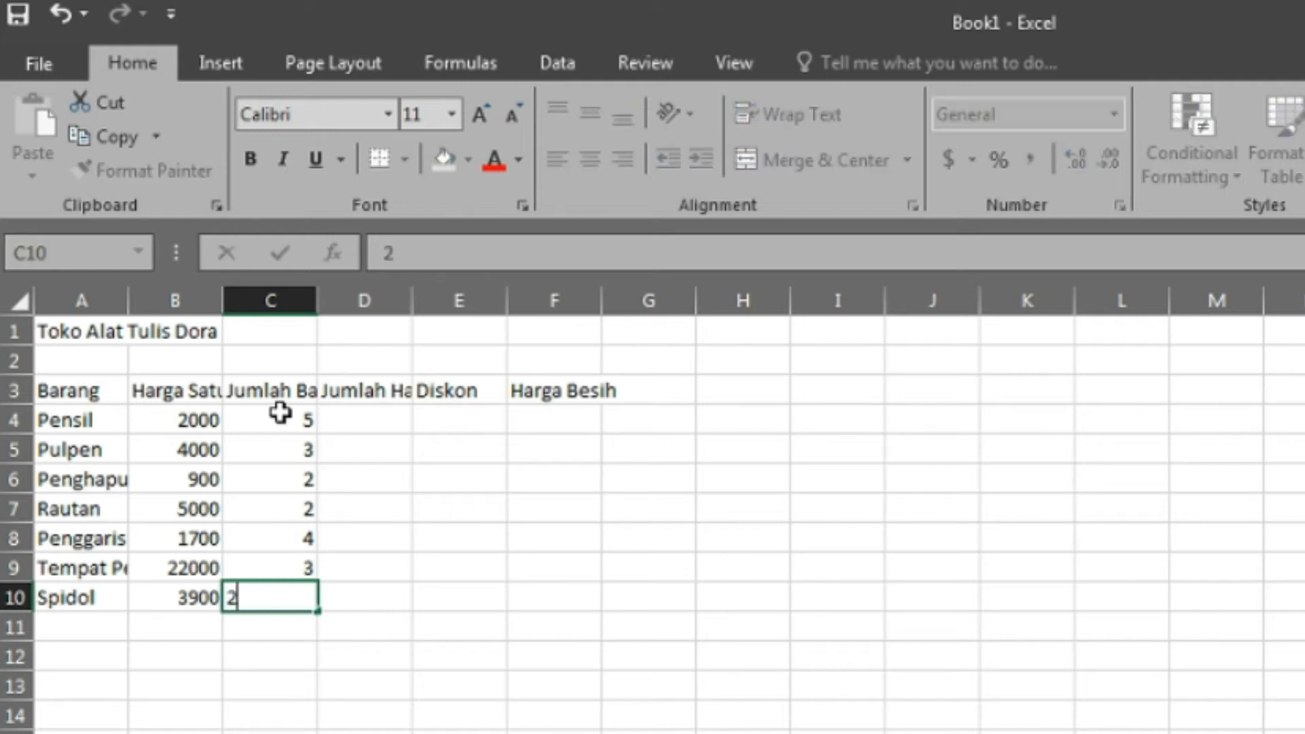
key("Return")
- Add the row label "Jumlah Total" in A12, below the item list
left_click(93, 663)
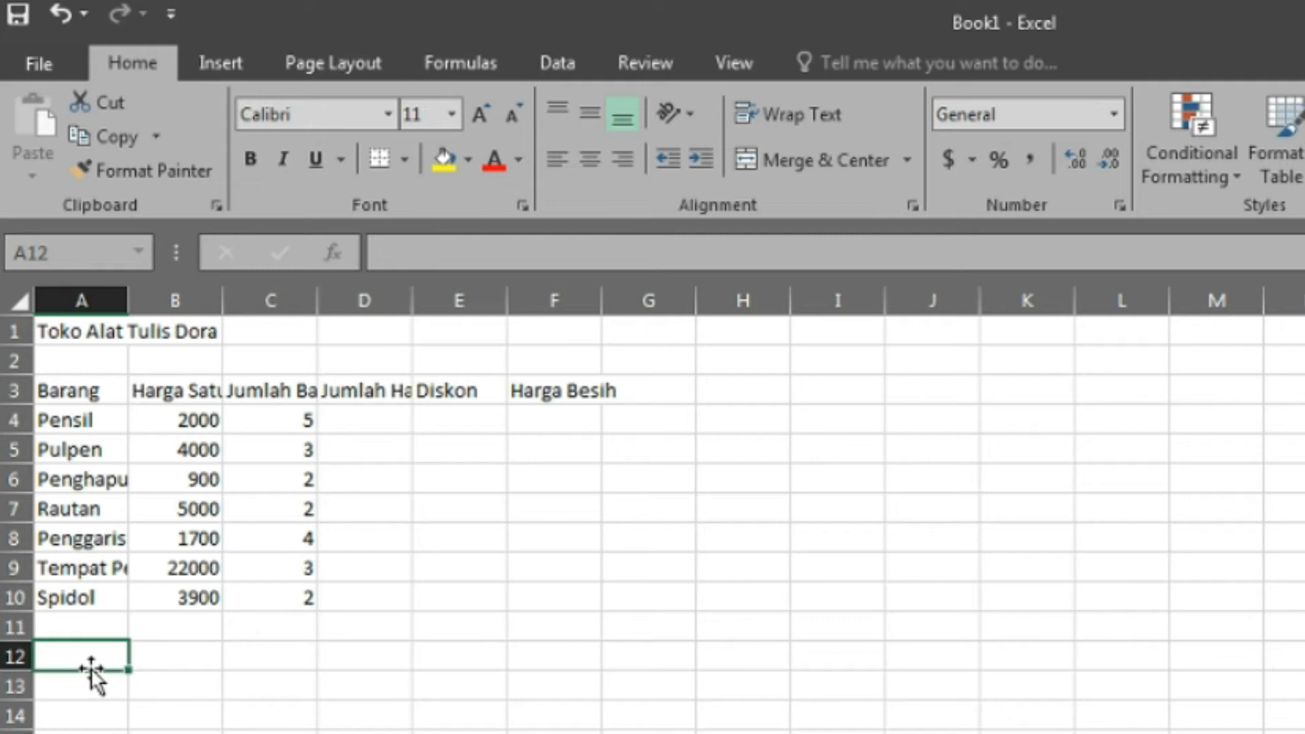
type("Jum")
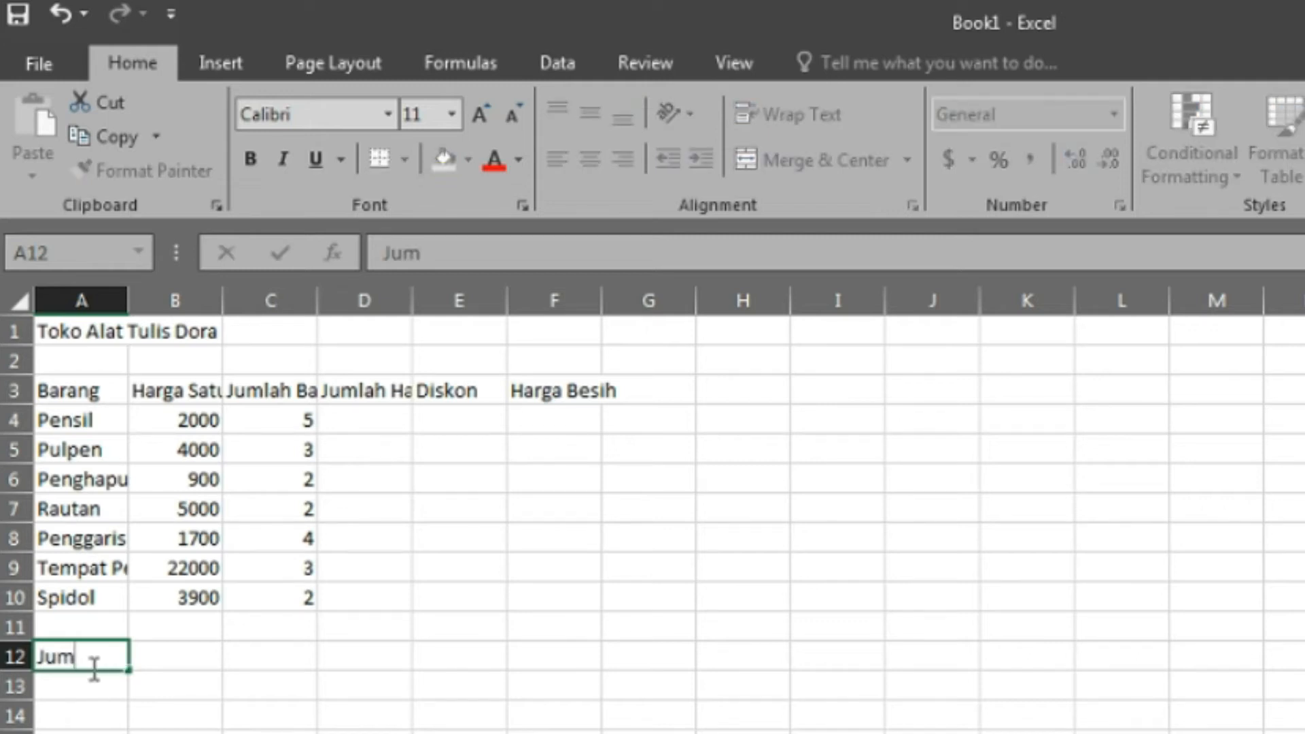
type("lah Total")
key("Return")
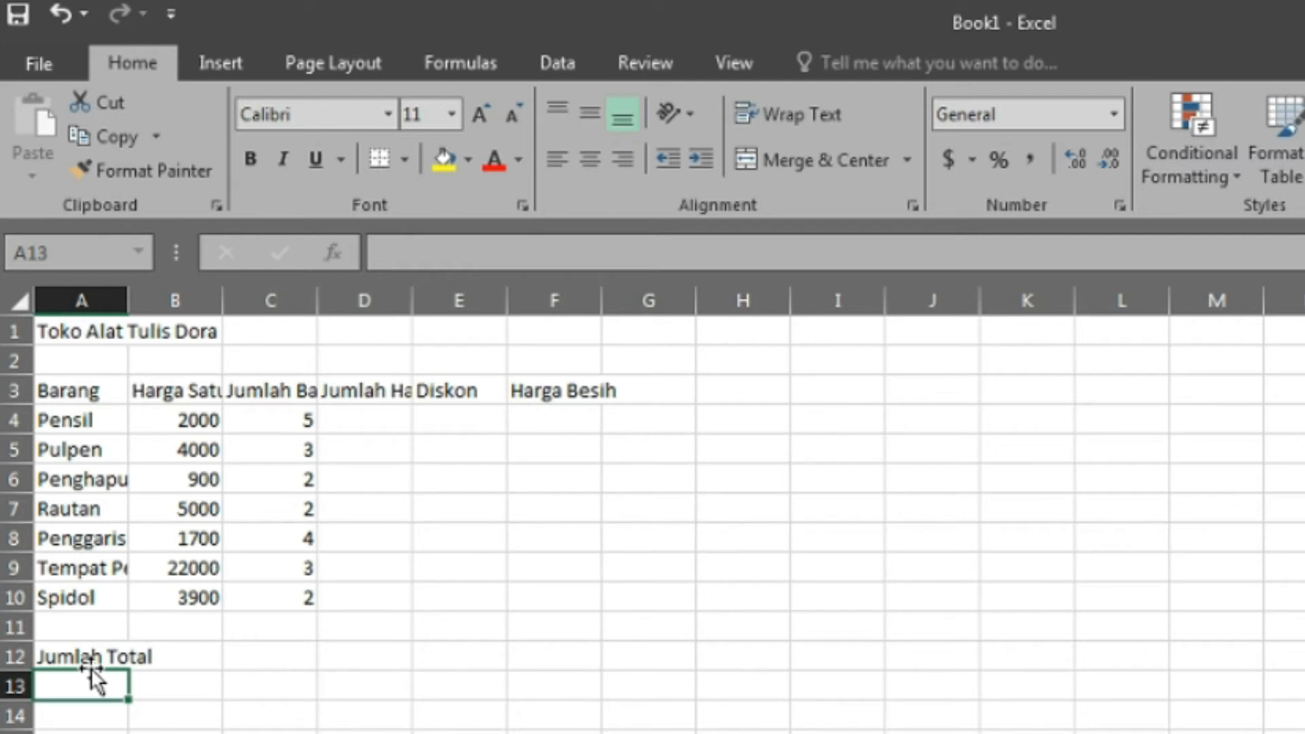
- Add the row labels "Pembayaran" in A13 and "kembalian" in A14, below Jumlah Total
type("Pemba")
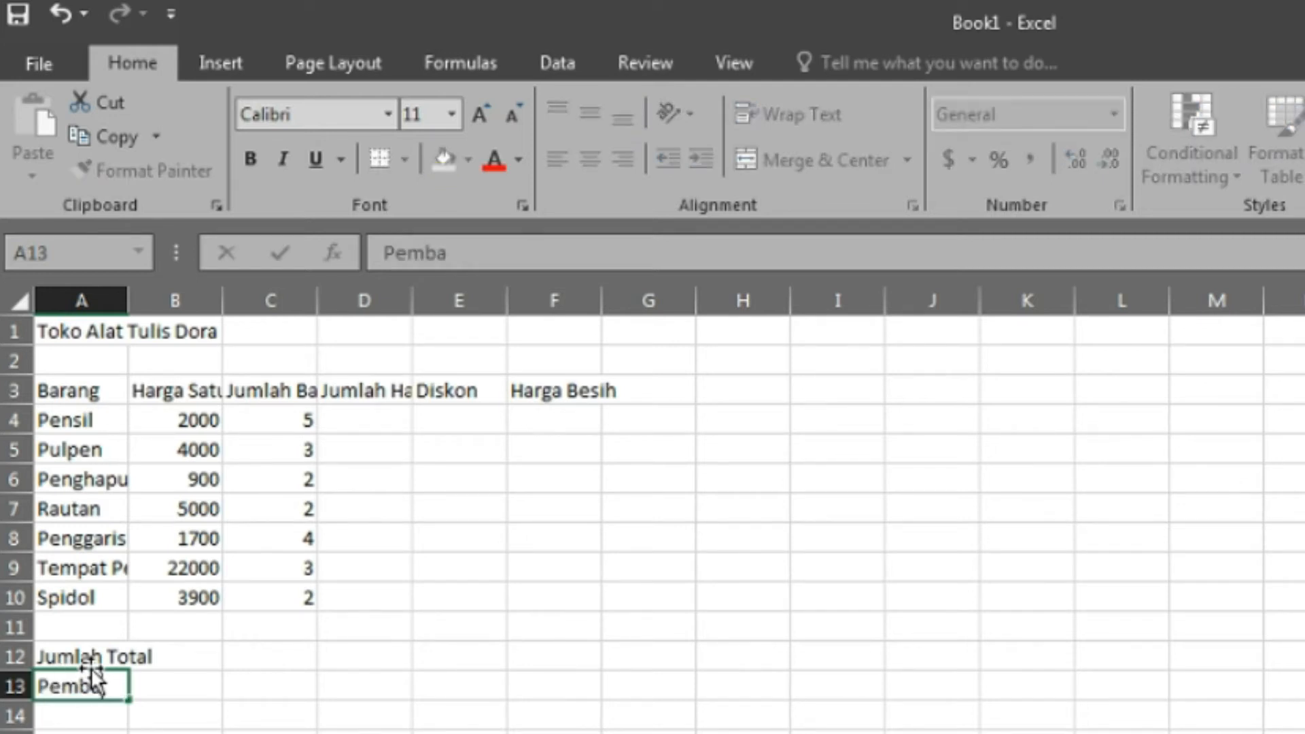
type("yaran")
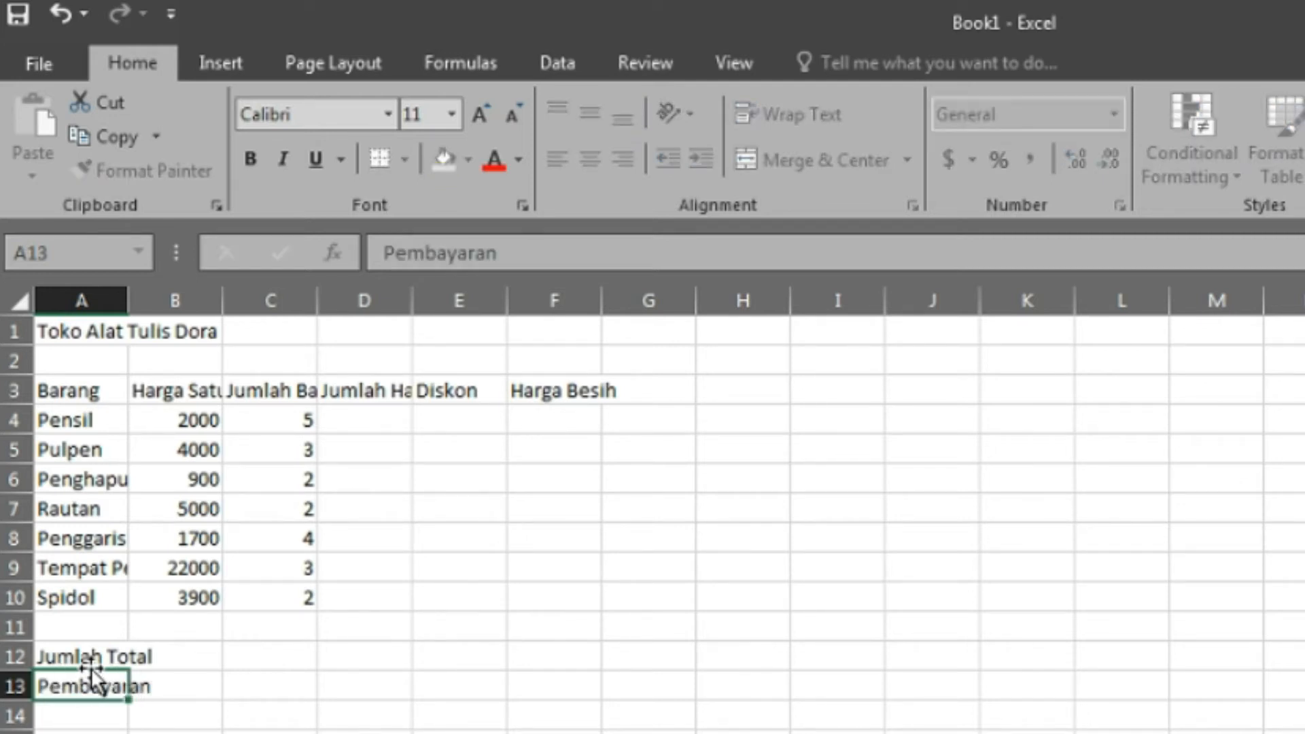
key("Return")
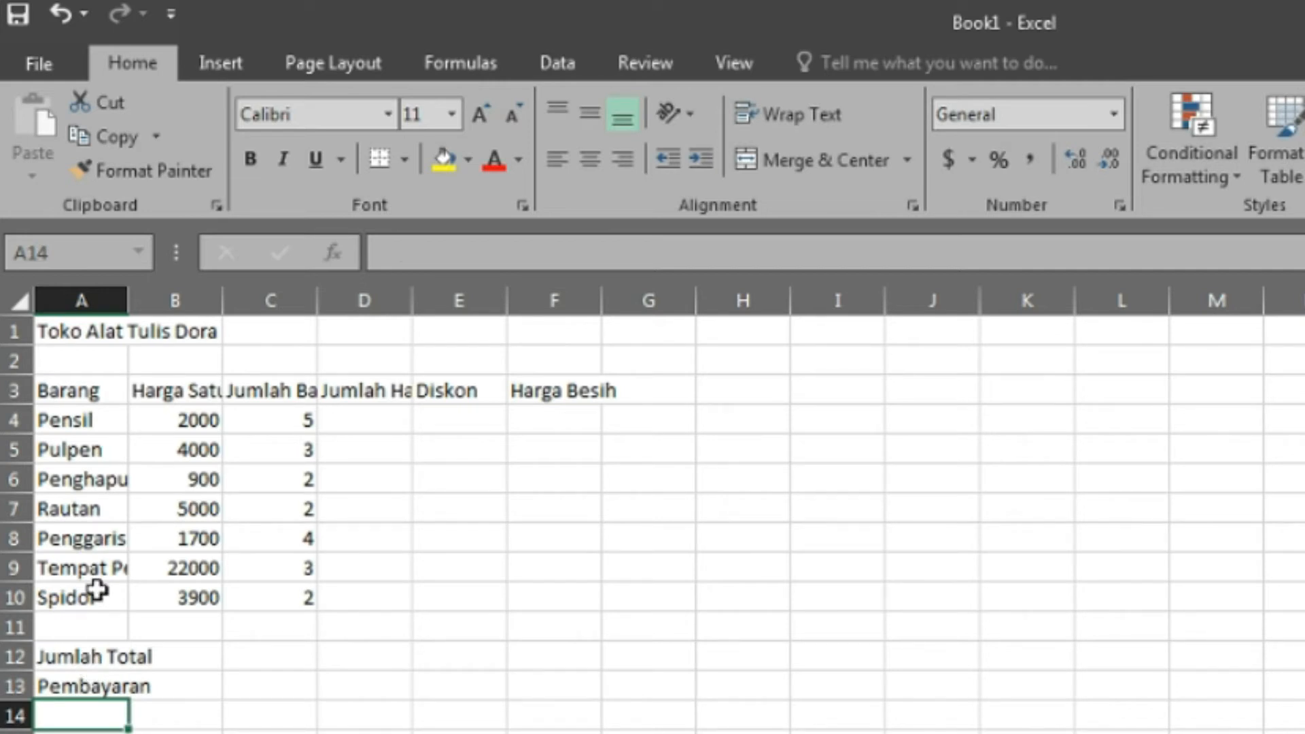
type("kemeba")
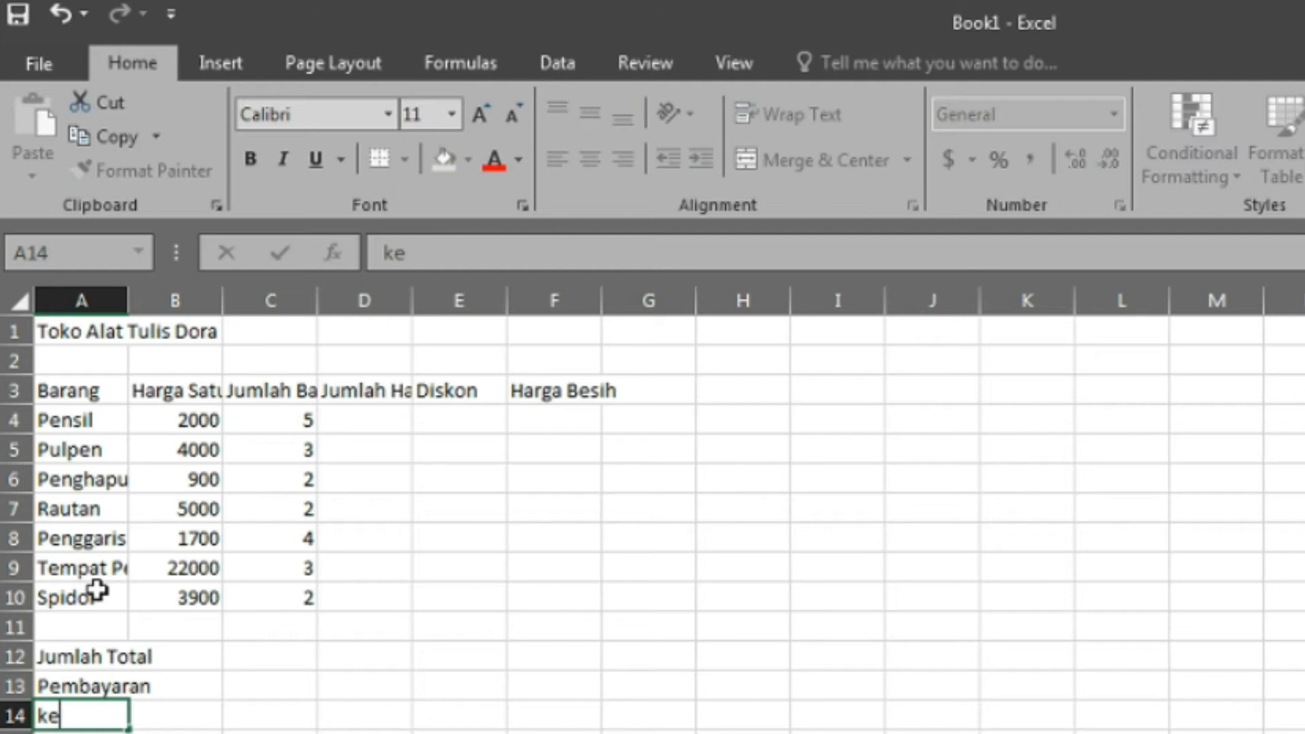
key("BackSpace")
key("BackSpace")
key("BackSpace")
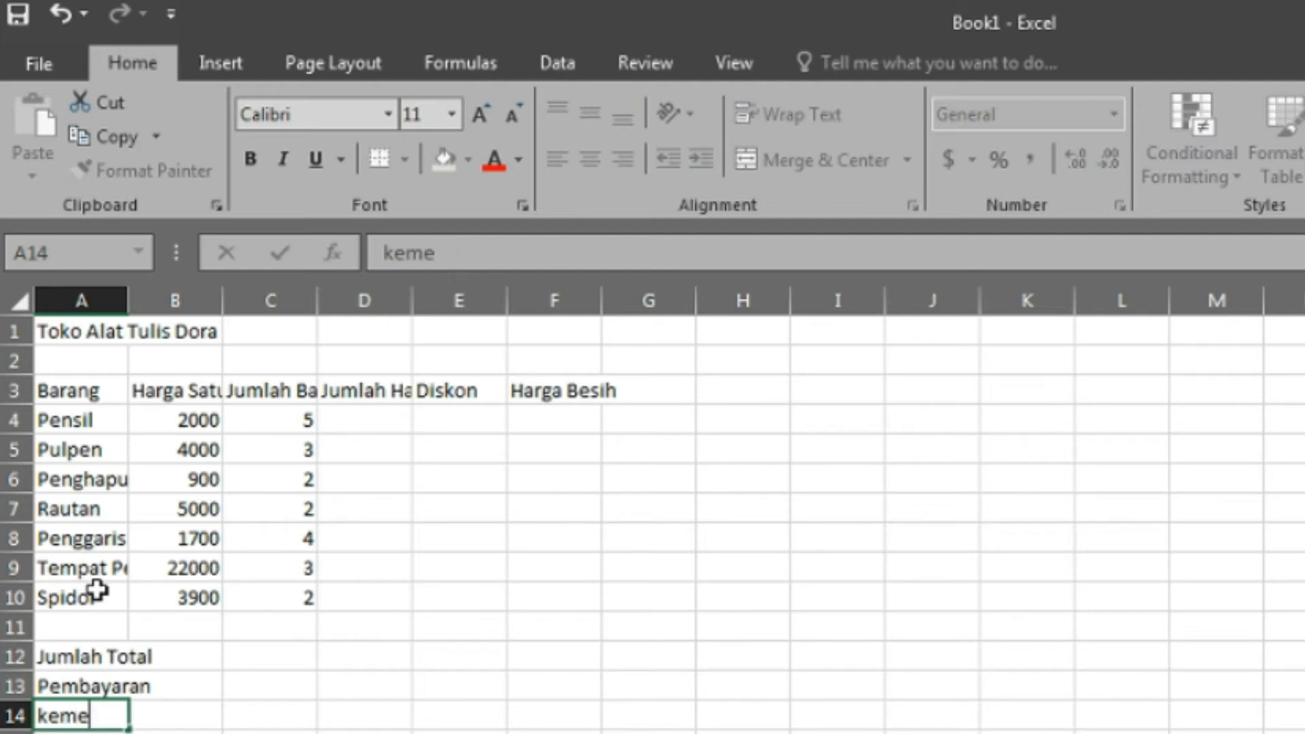
type("balian")
- Autofit the widths of columns B through F so the headings from Harga Satuan to Harga Besih fit
left_click(196, 398)
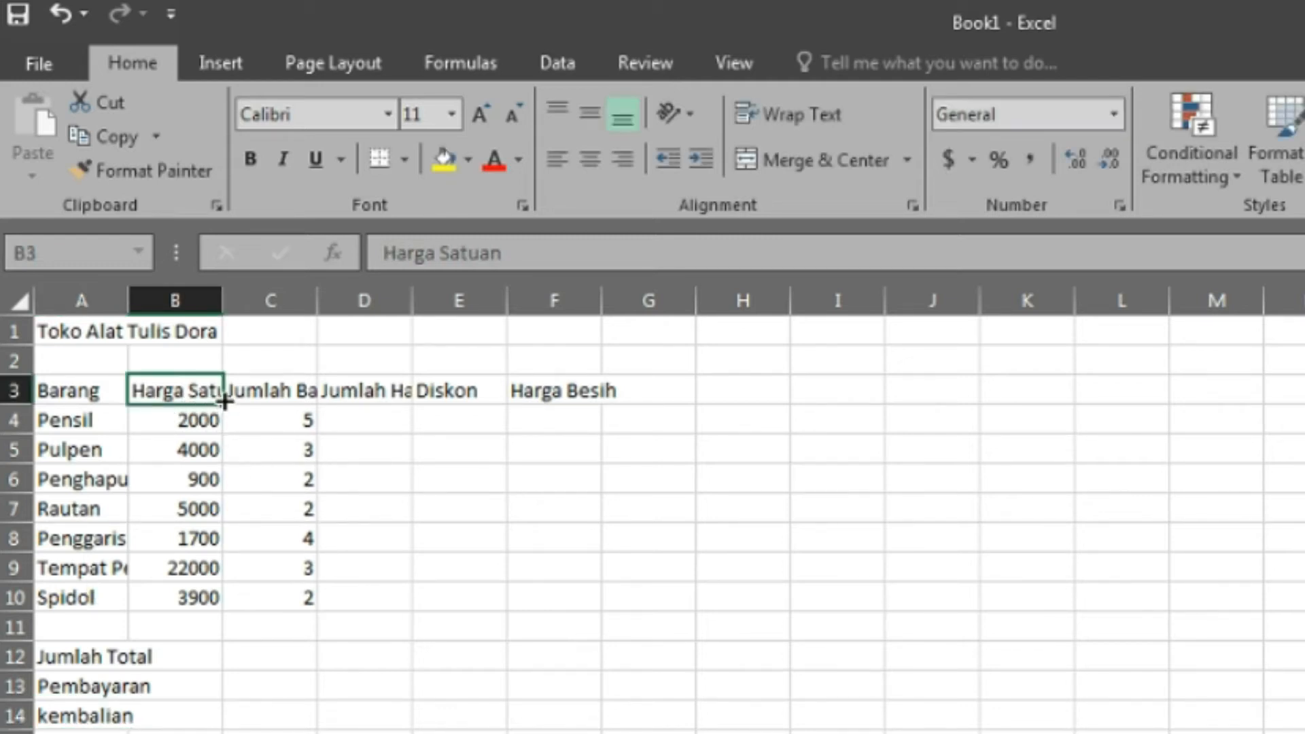
double_click(221, 300)
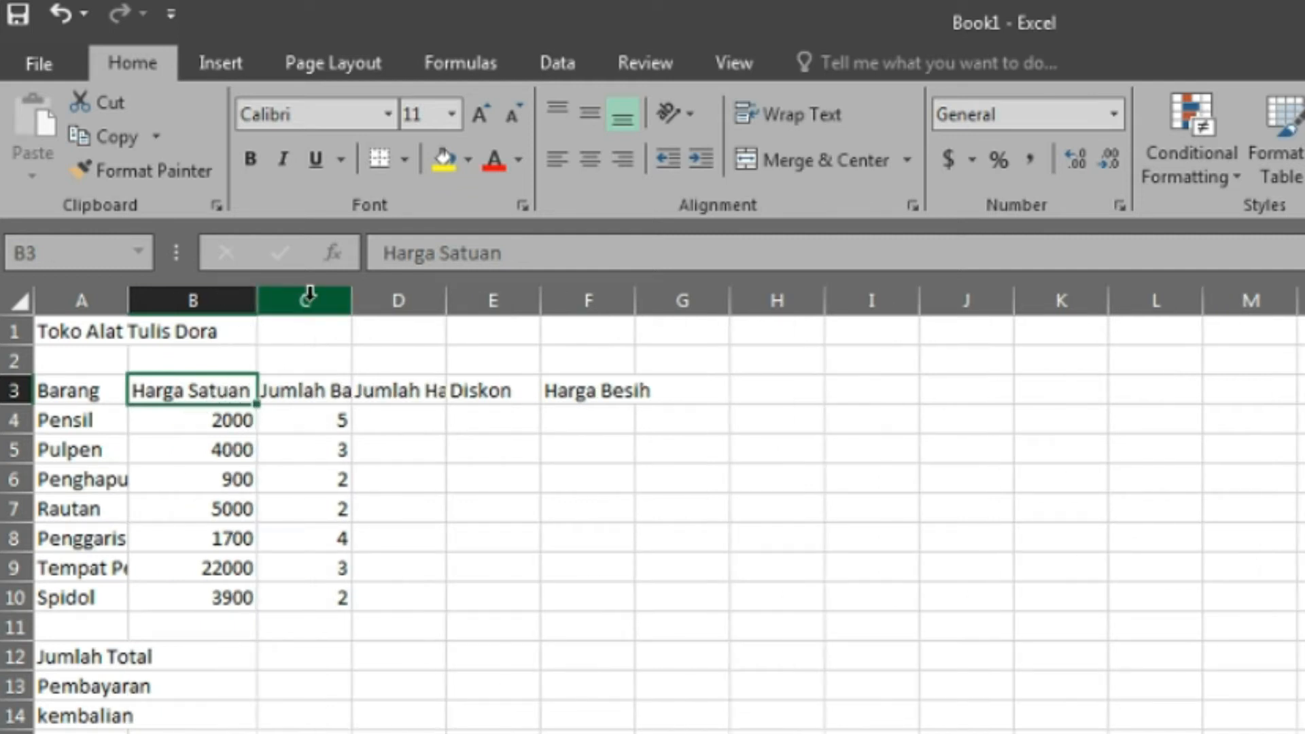
double_click(350, 300)
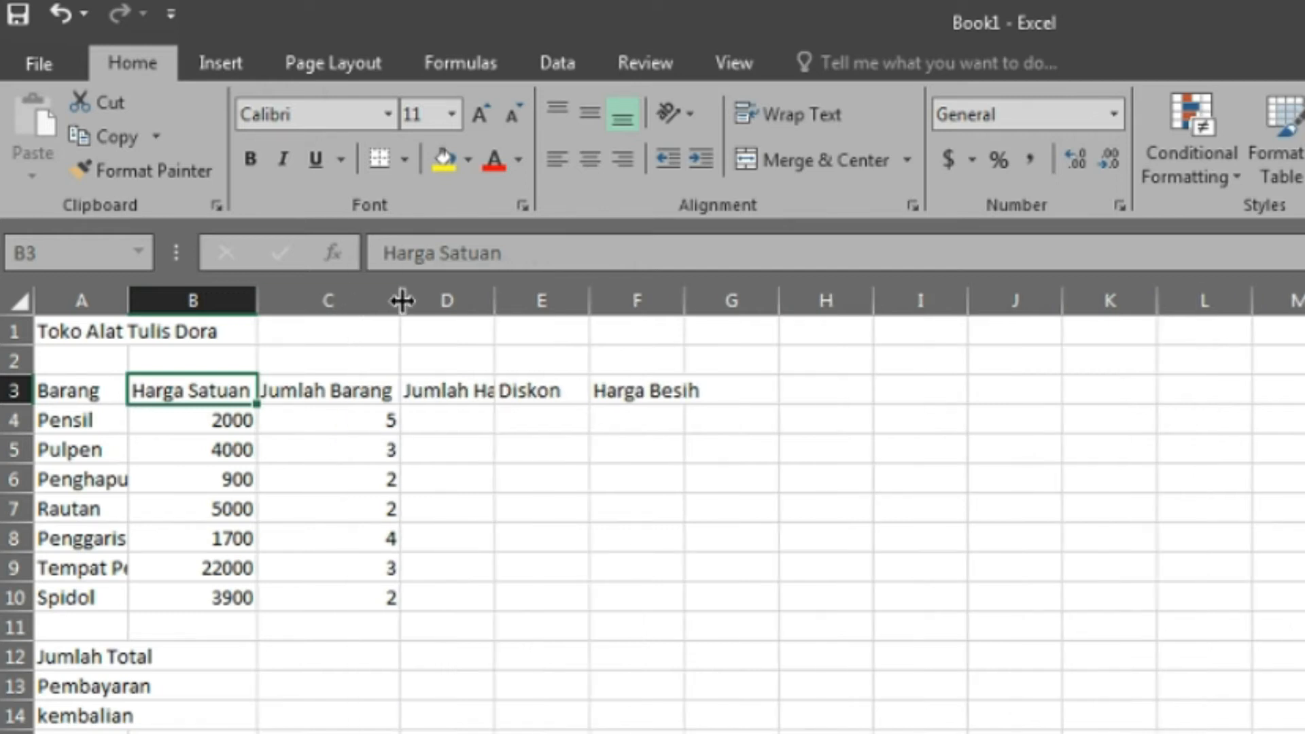
double_click(501, 300)
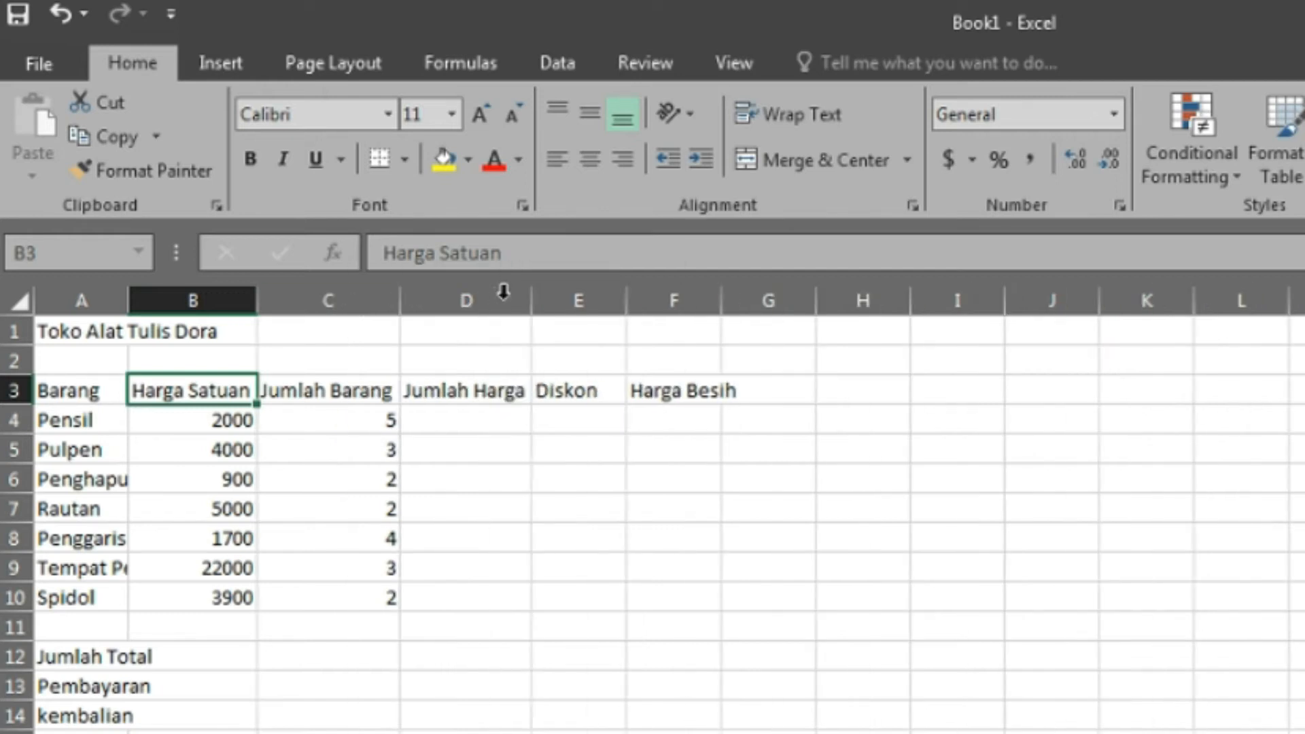
double_click(626, 299)
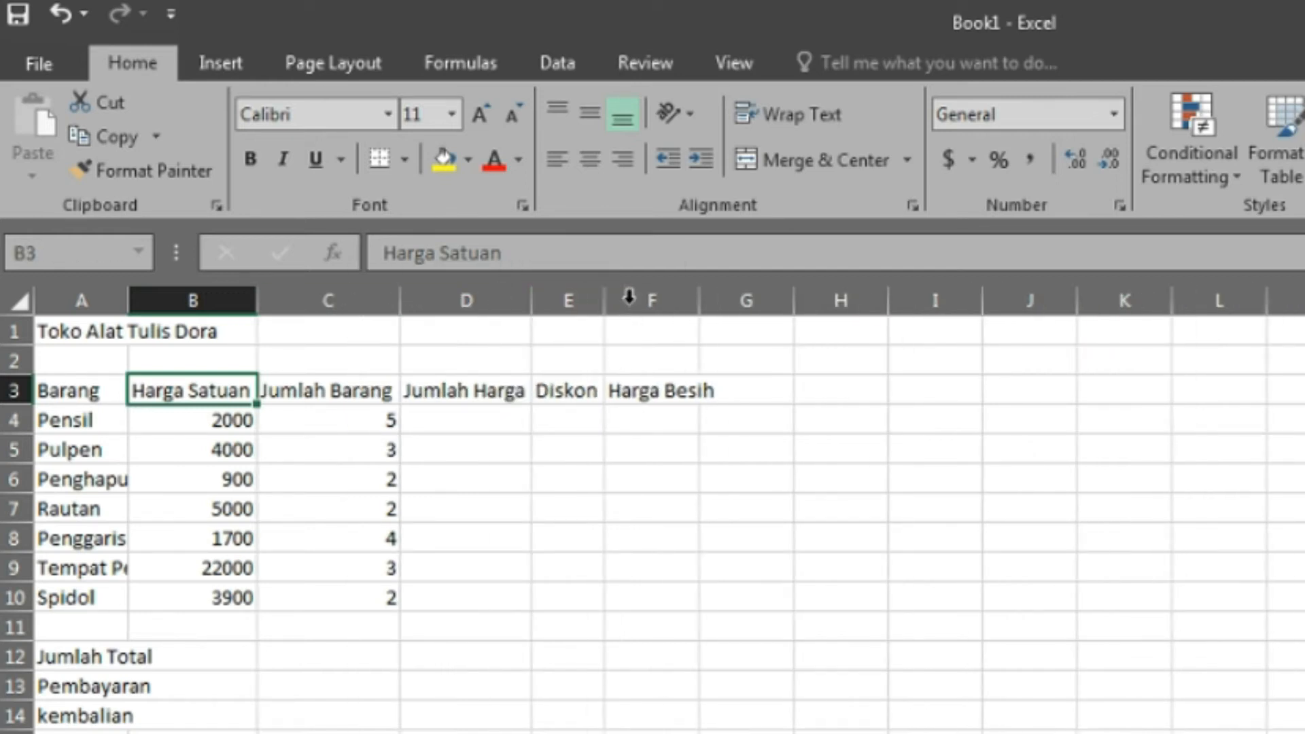
double_click(700, 300)
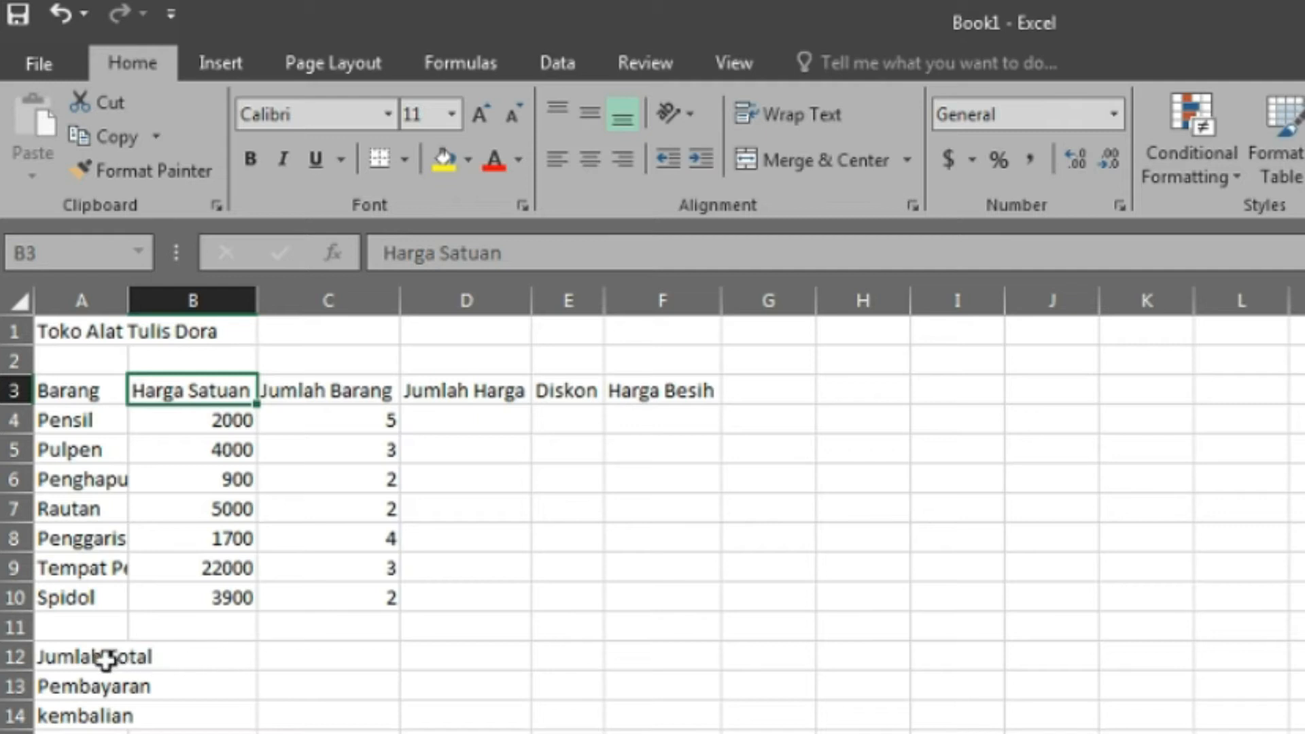
- Merge A12:F14 across, row by row, and center the three labels vertically and horizontally
left_click_drag(91, 658, 661, 719)
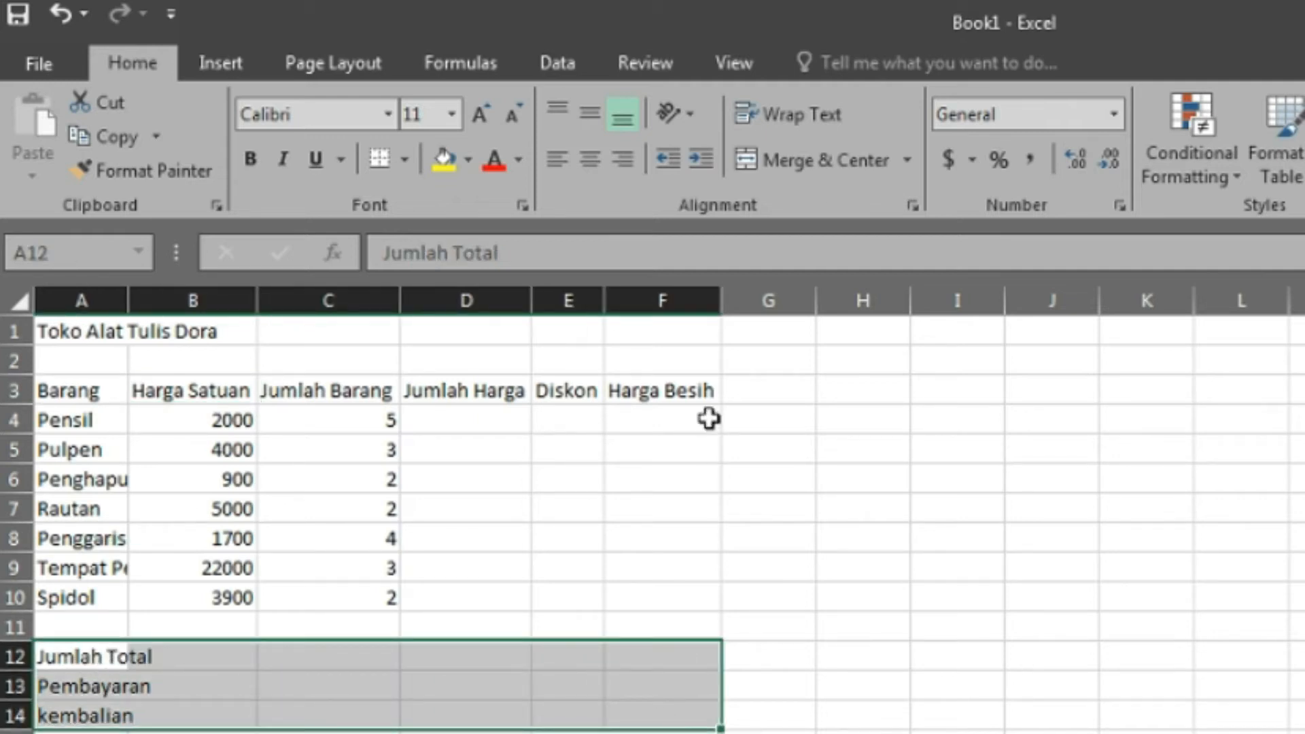
left_click(907, 161)
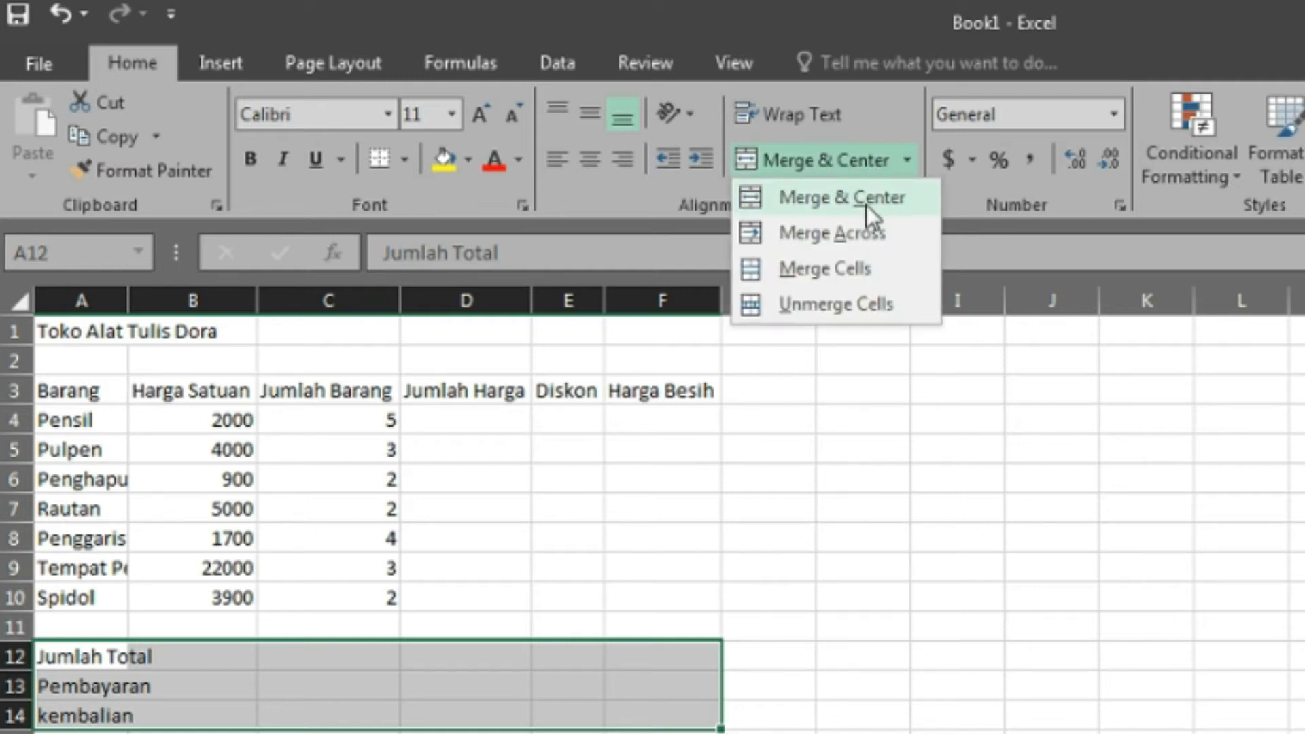
left_click(858, 239)
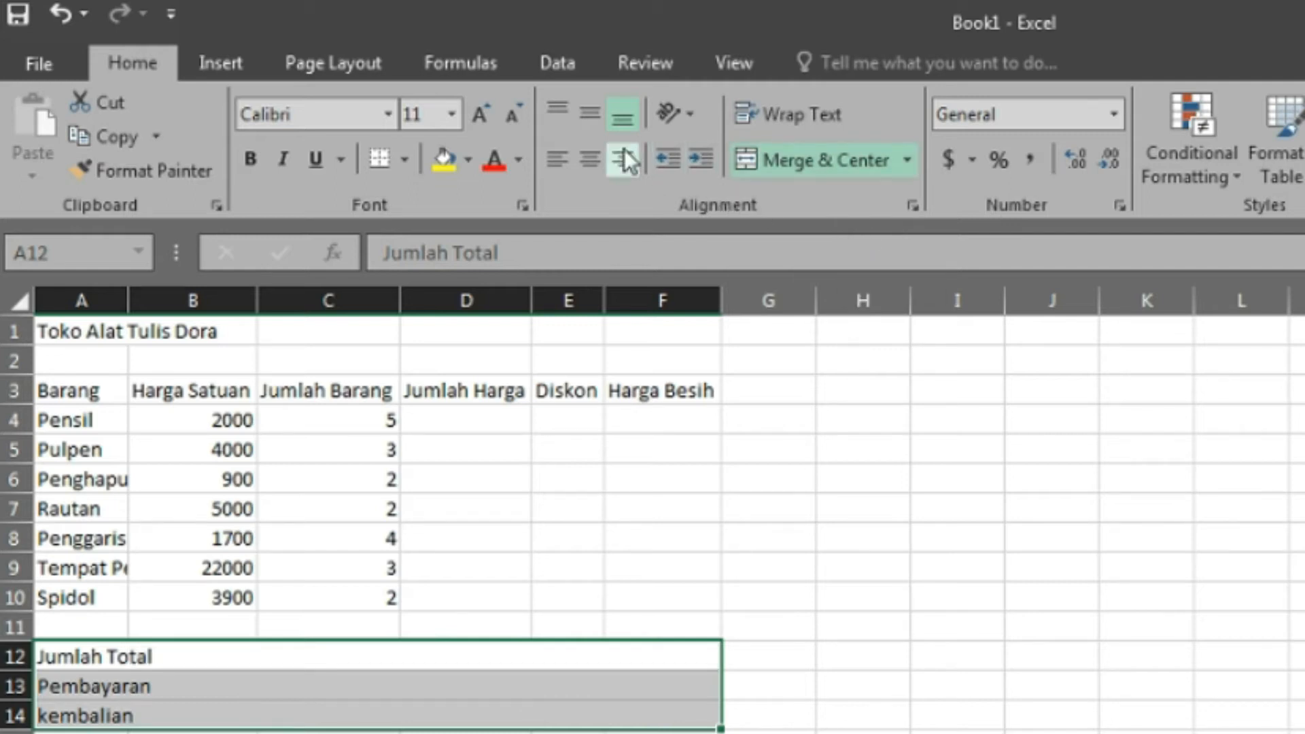
left_click(589, 113)
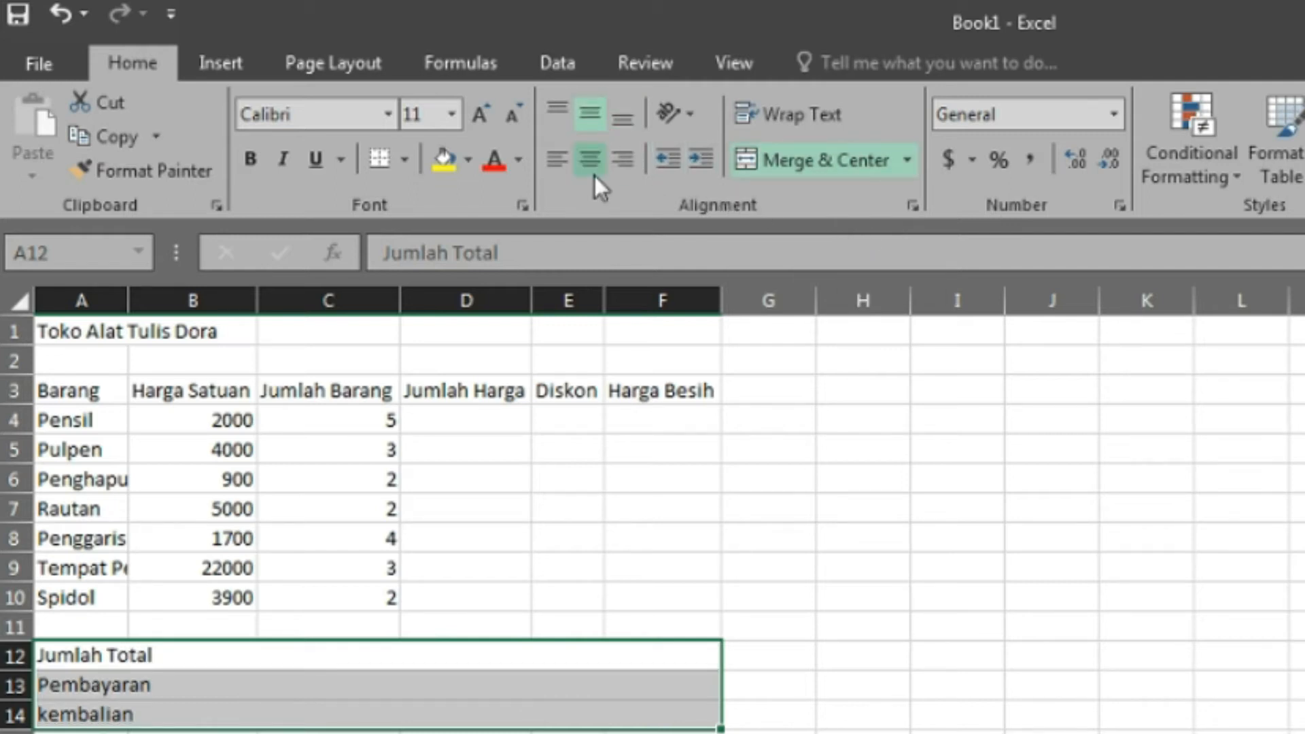
left_click(590, 159)
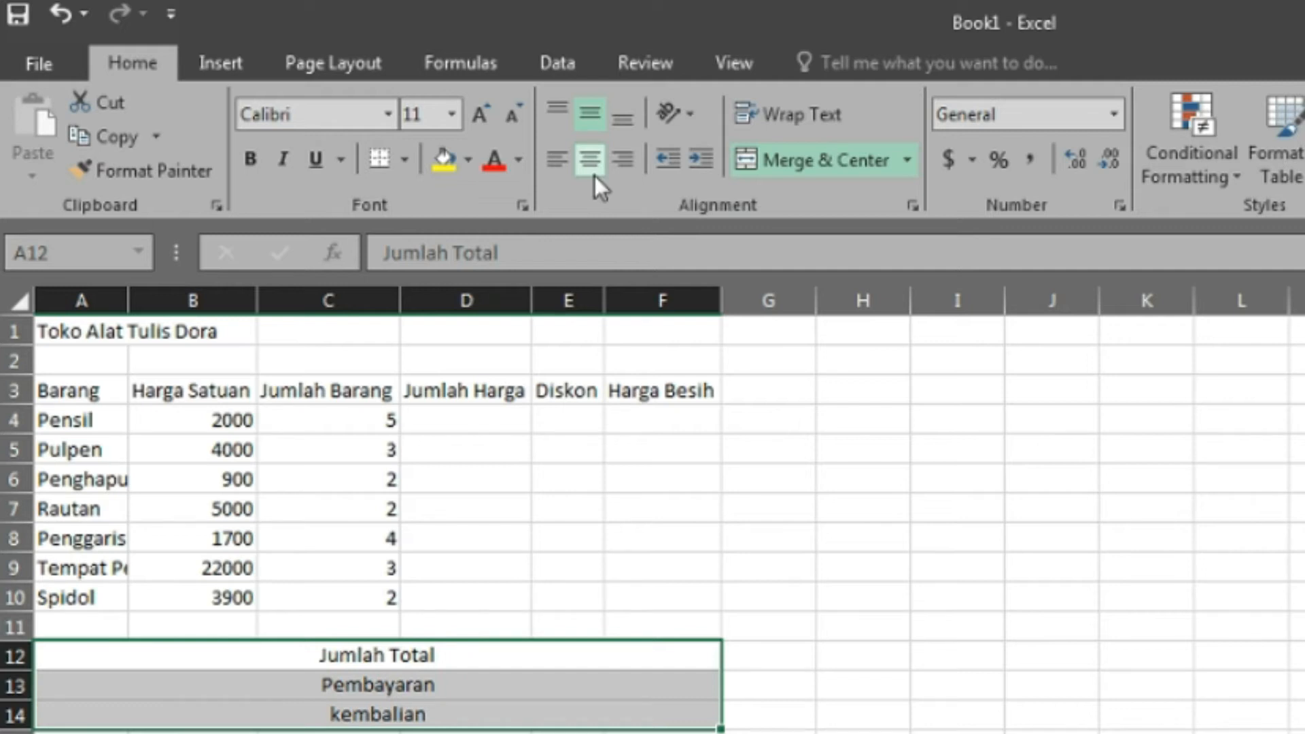
left_click(646, 680)
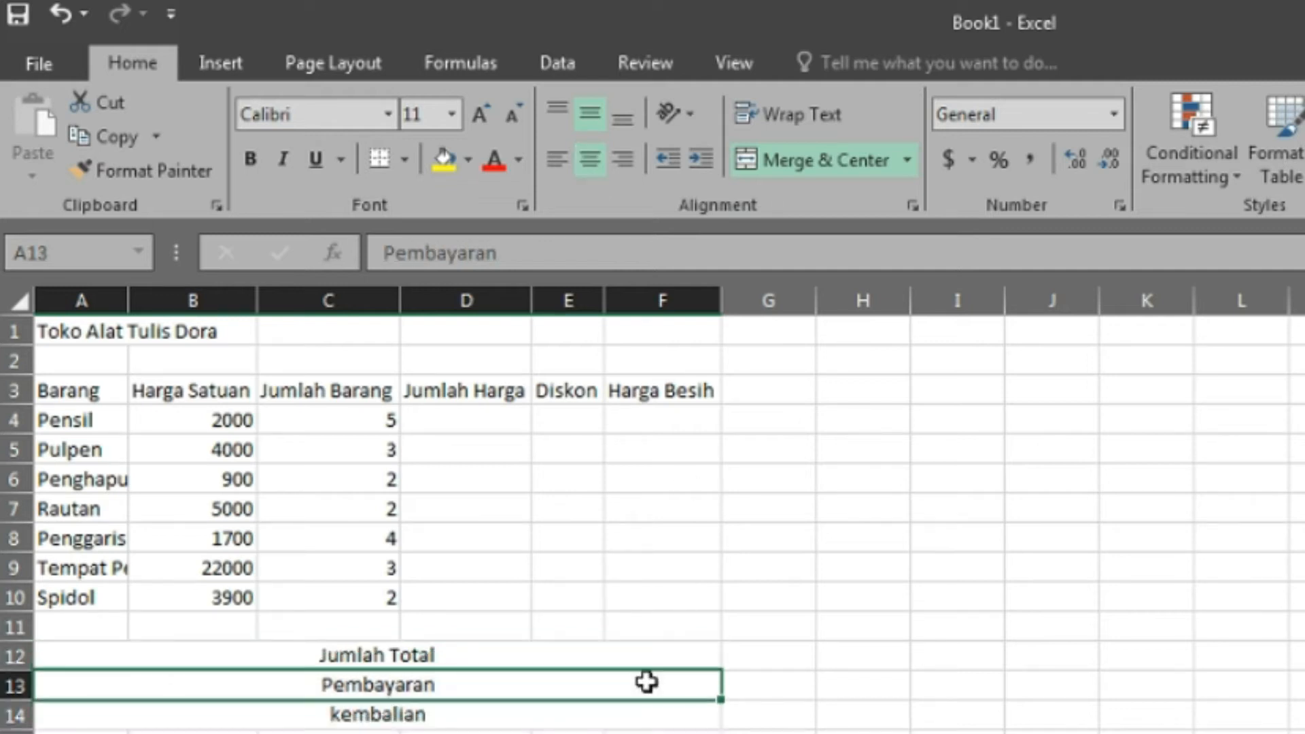
left_click(627, 499)
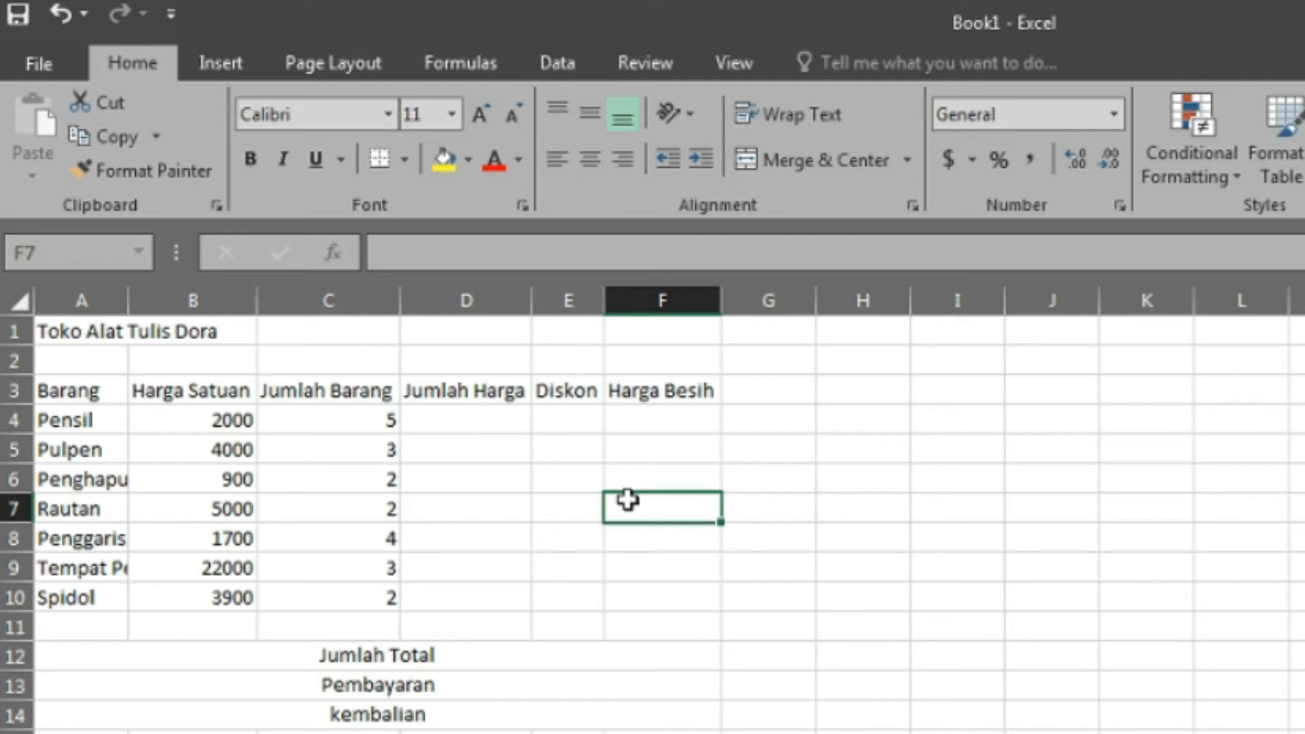
- Apply All Borders to the table range A3:F14 and autofit the width of column A
left_click(54, 389)
left_click_drag(54, 389, 622, 719)
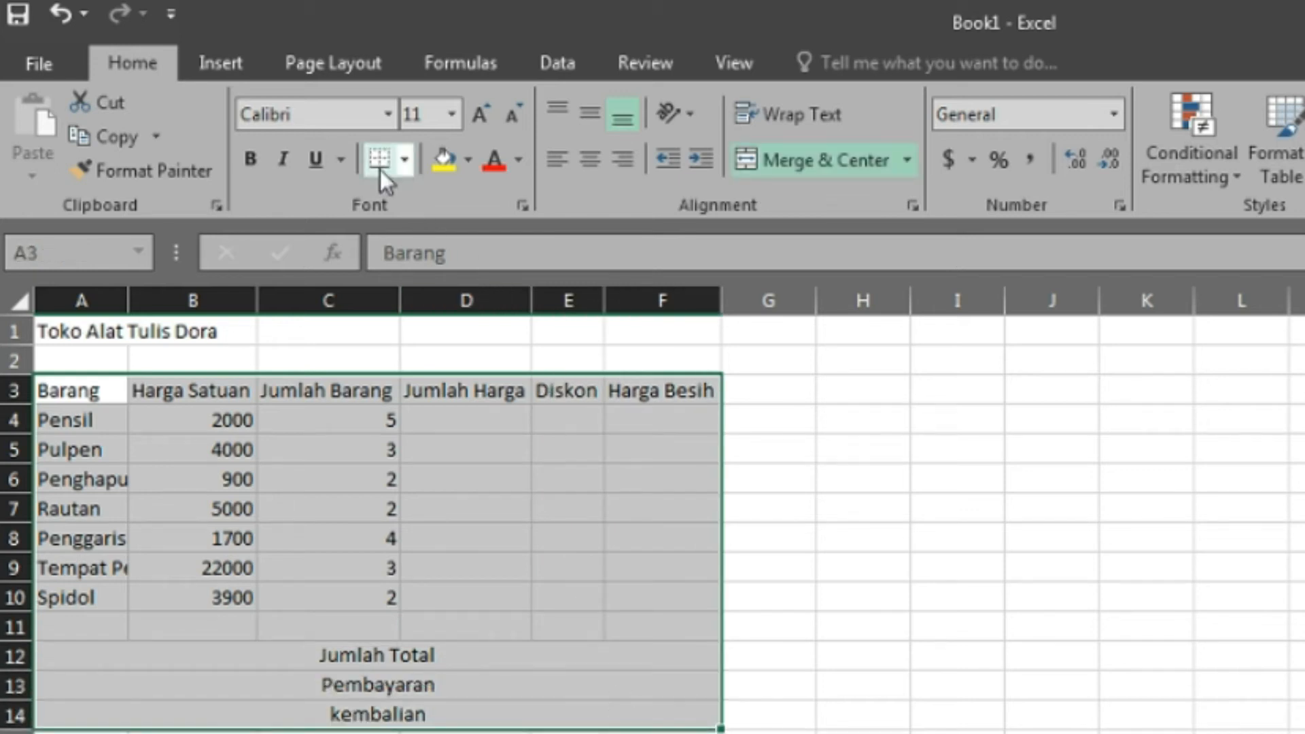
left_click(405, 159)
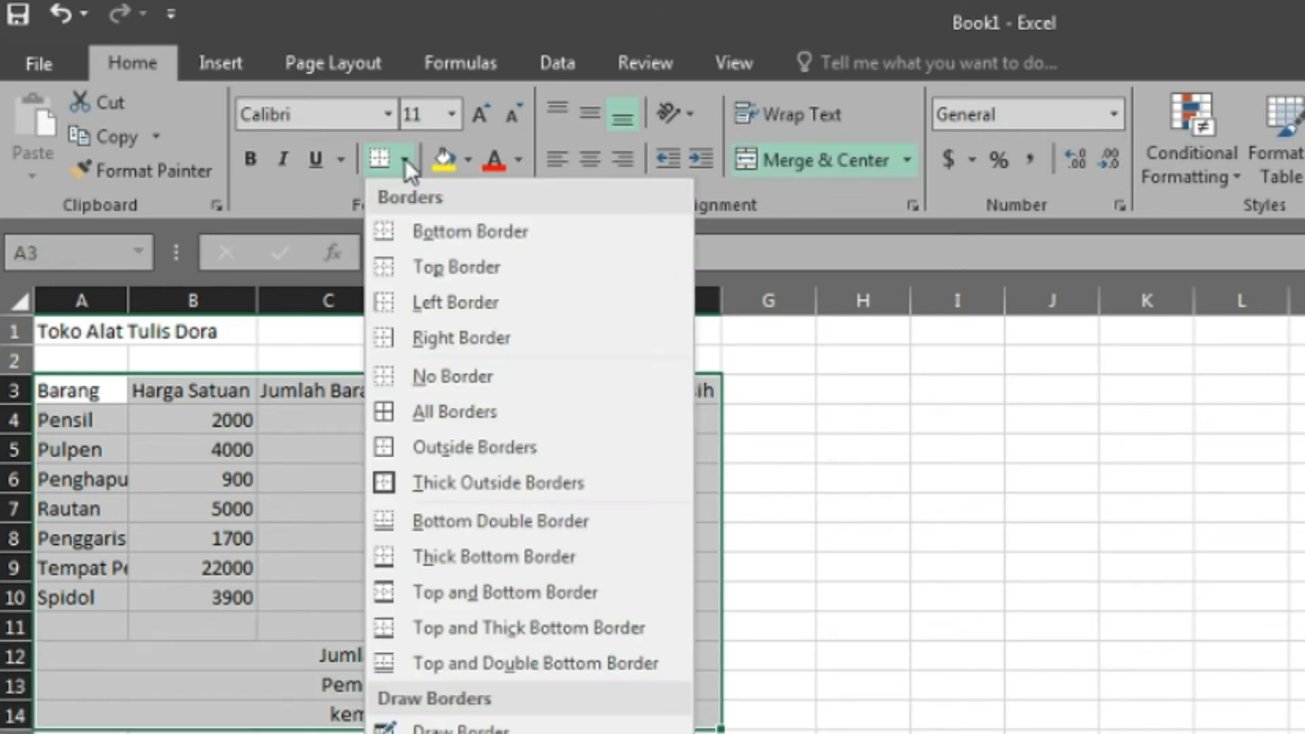
left_click(467, 411)
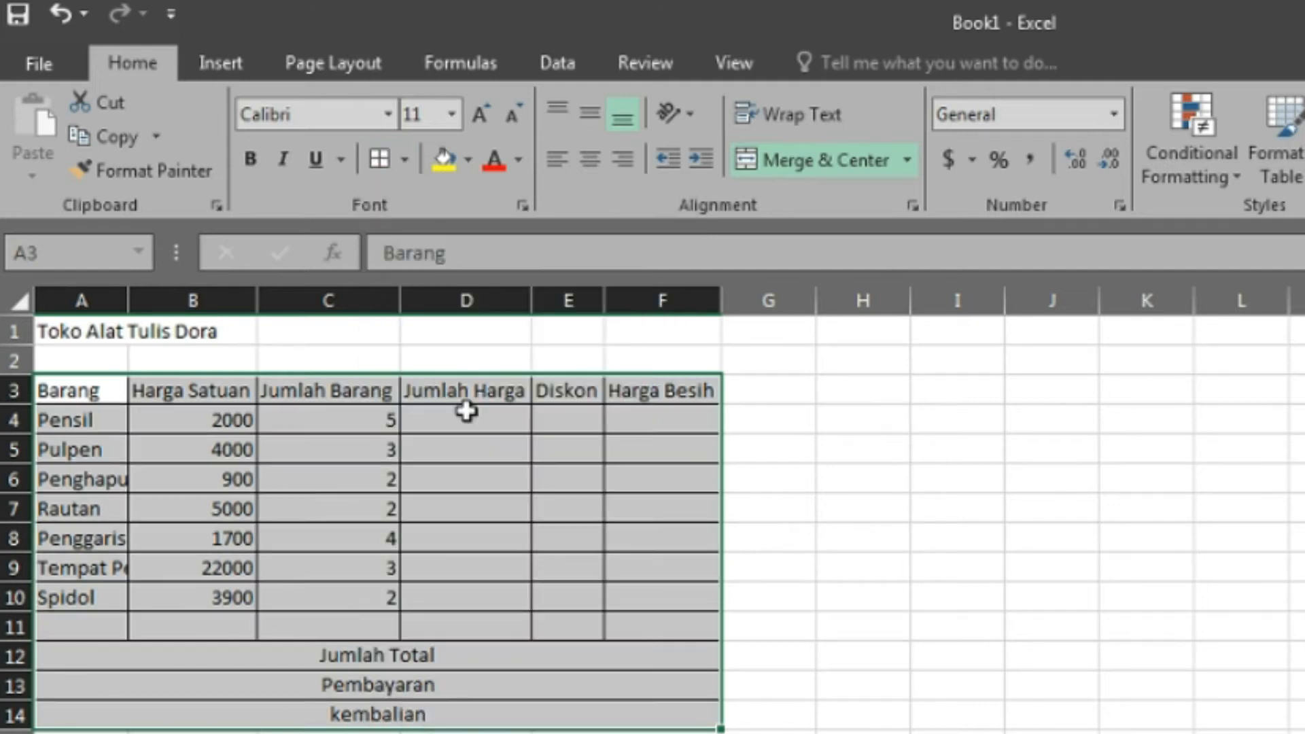
left_click(562, 564)
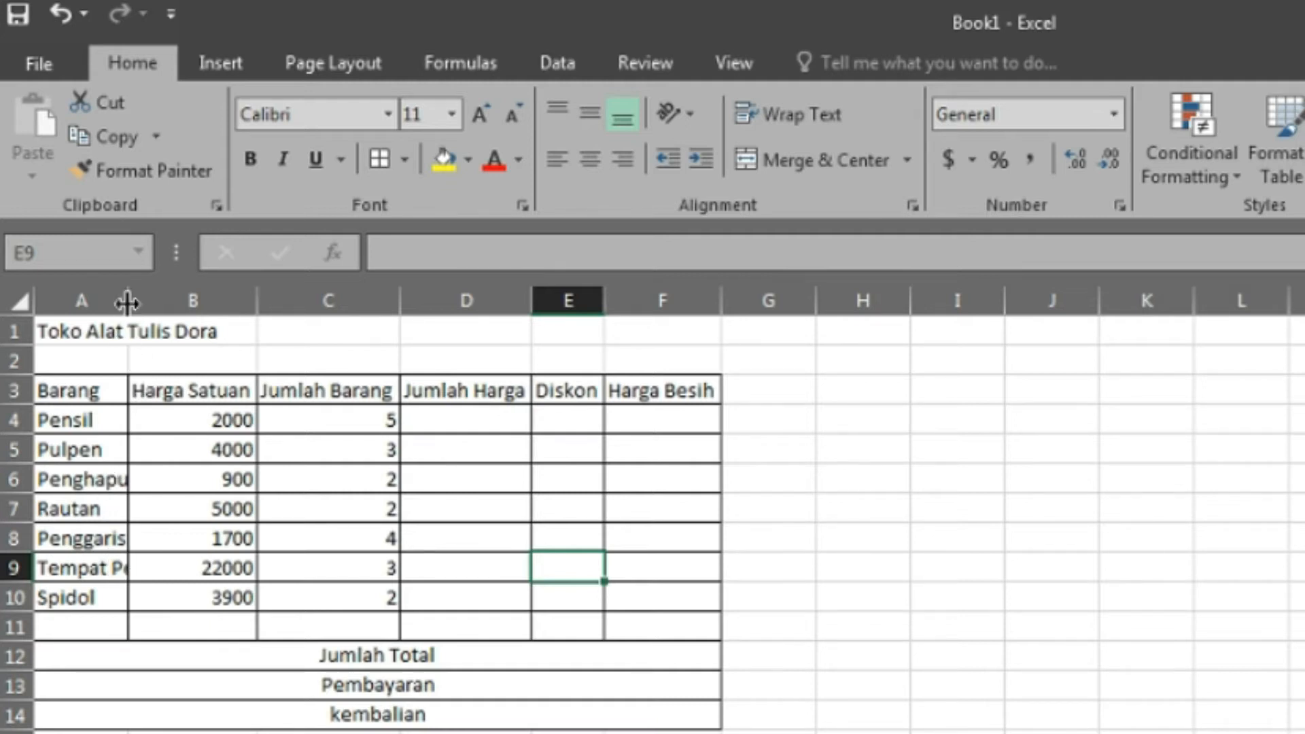
double_click(127, 302)
double_click(518, 417)
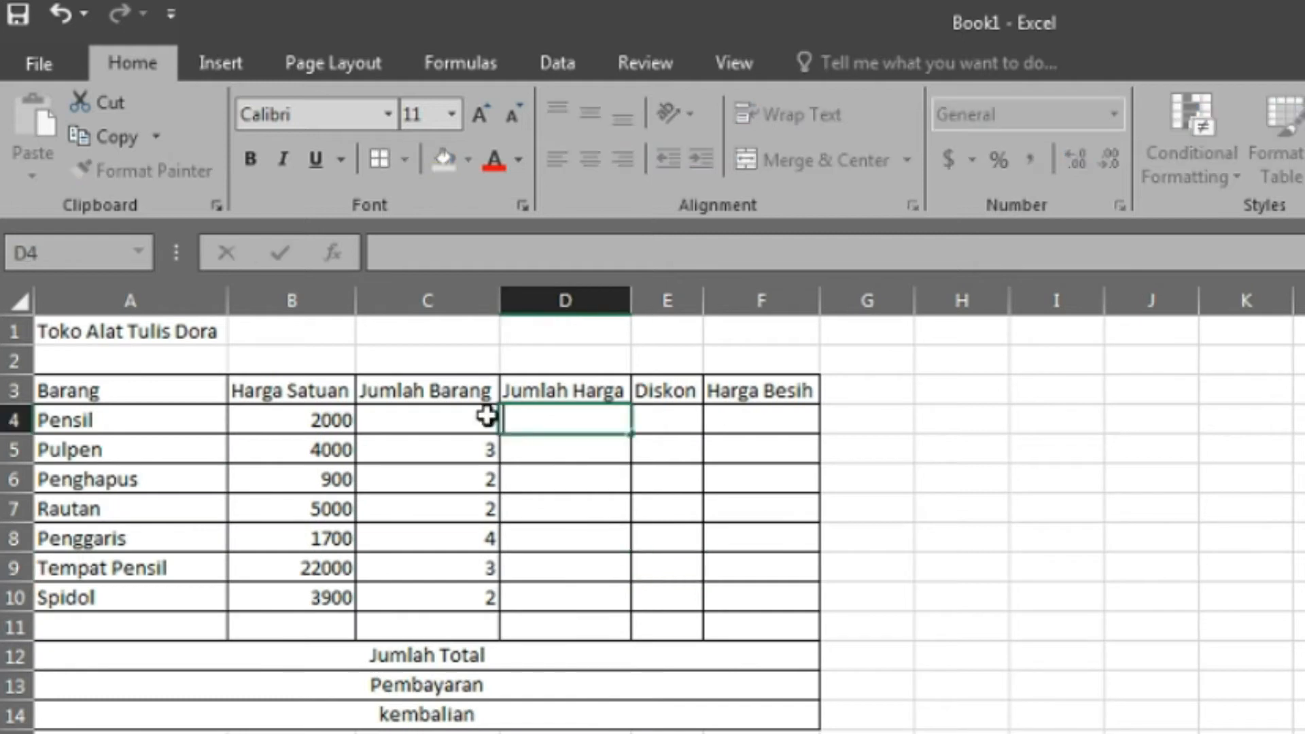
- Open the Format Cells dialog for the unit prices in B4:B10 and choose the Currency category
left_click_drag(326, 422, 329, 603)
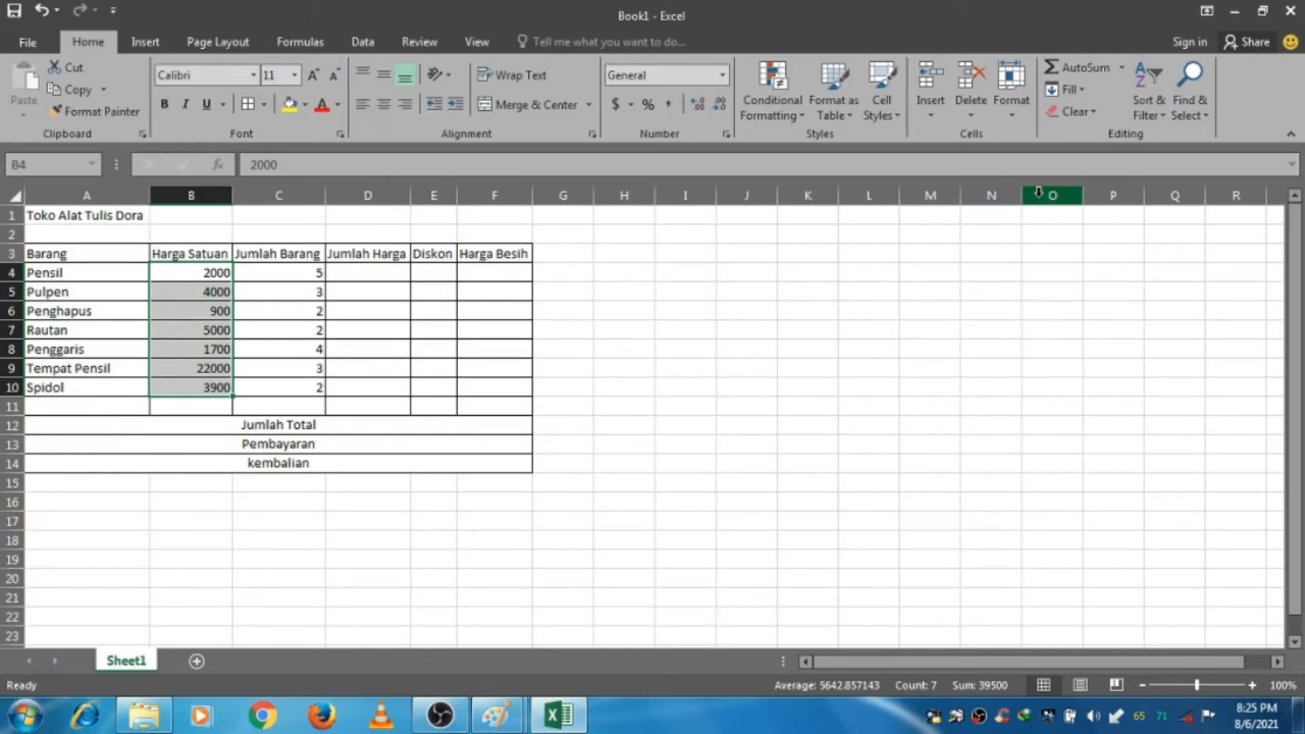
left_click(1017, 113)
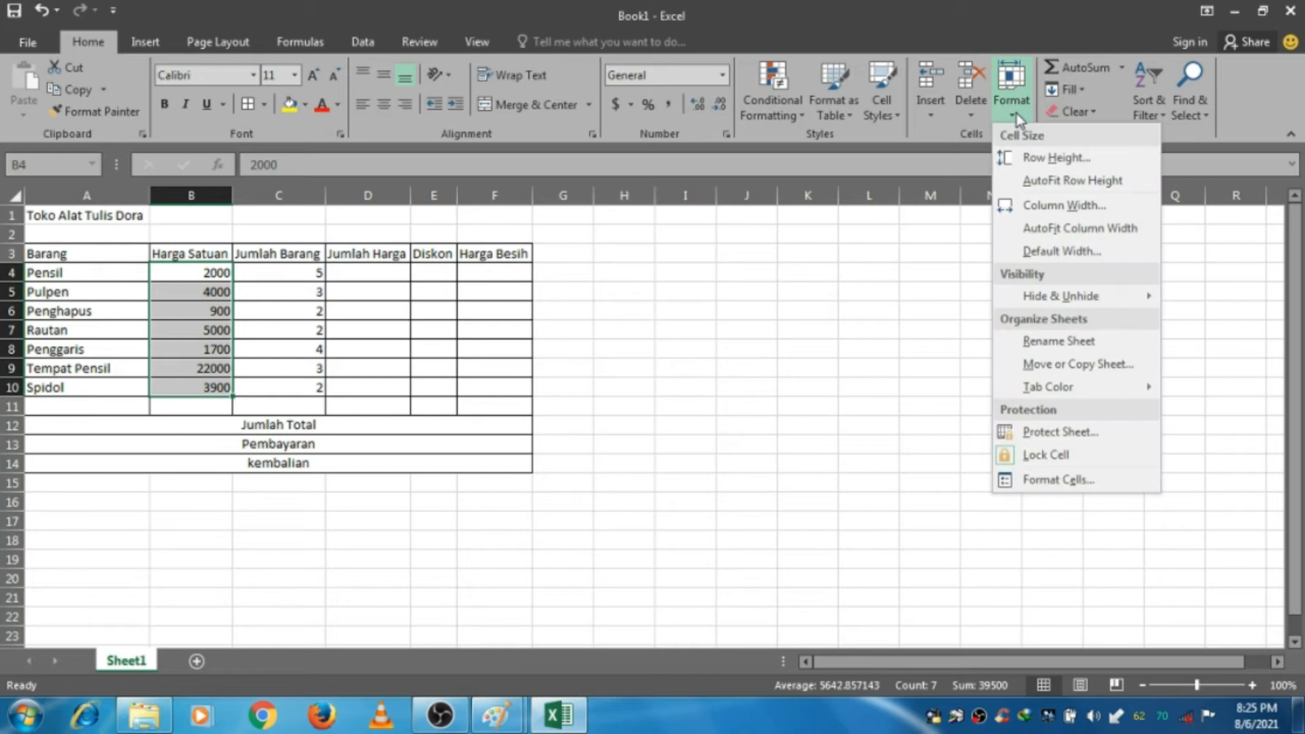
left_click(1066, 479)
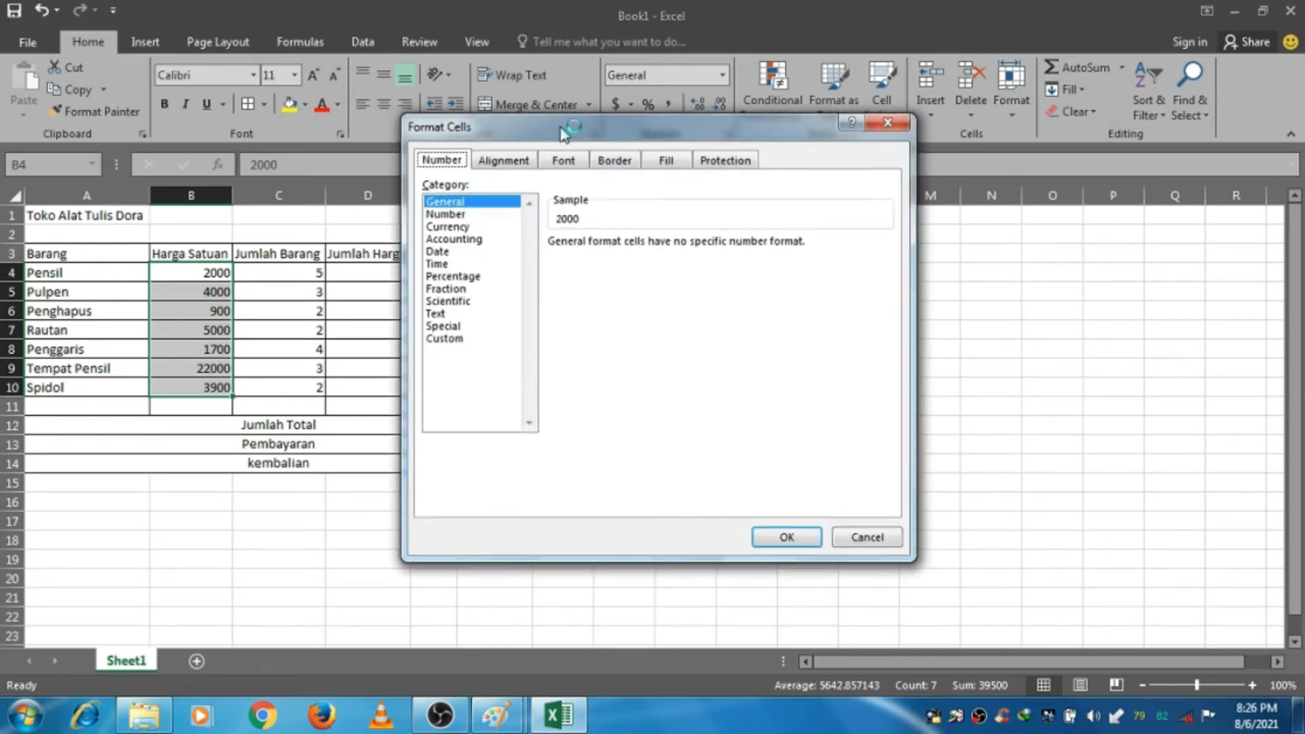
left_click_drag(563, 127, 664, 127)
left_click(572, 227)
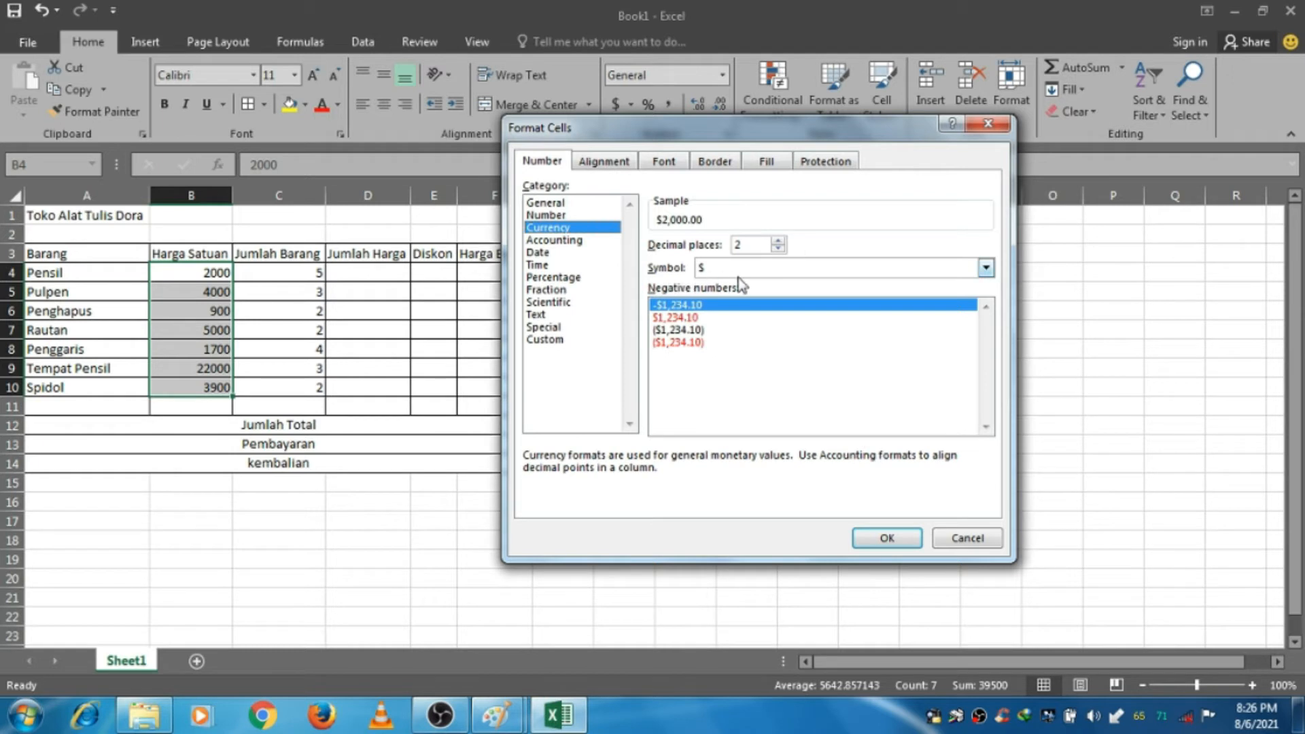
- Set the currency symbol of the unit prices in B4:B10 to Rp Indonesian and apply the format
left_click(984, 269)
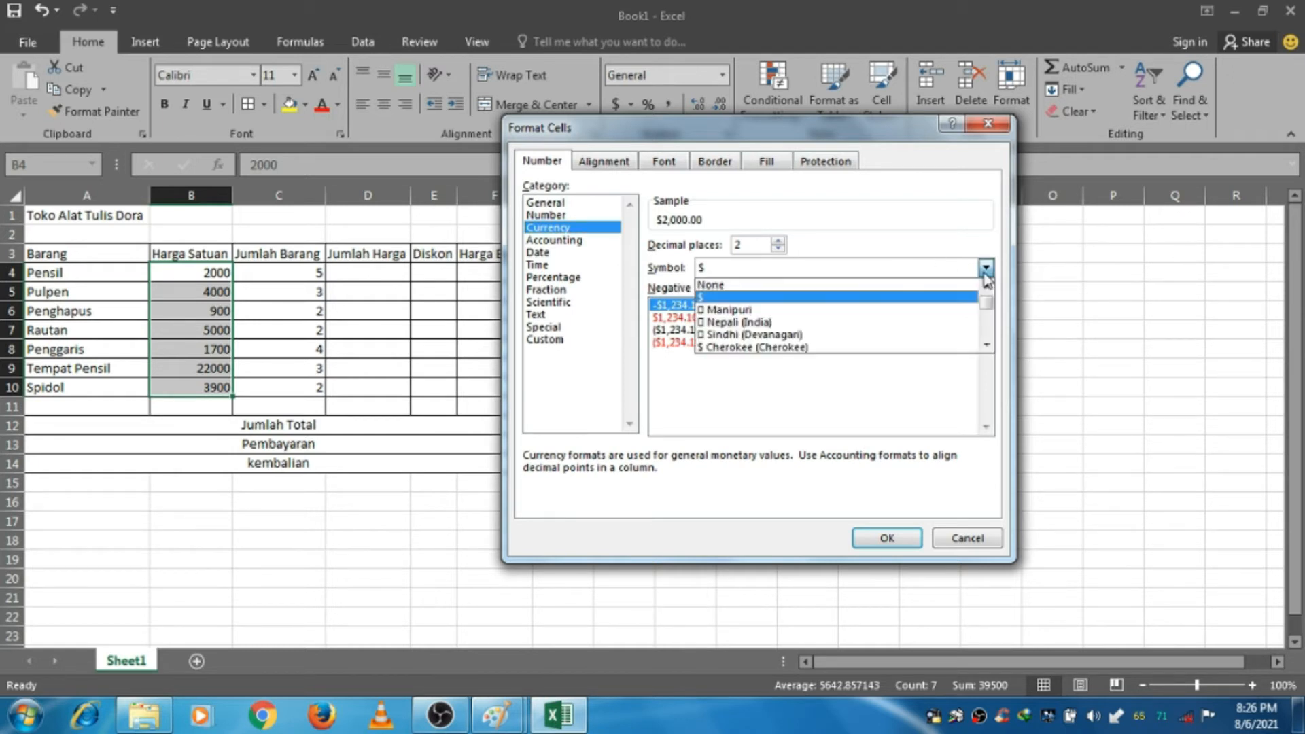
key("Down")
key("Down")
key("Down")
key("Down")
key("Down")
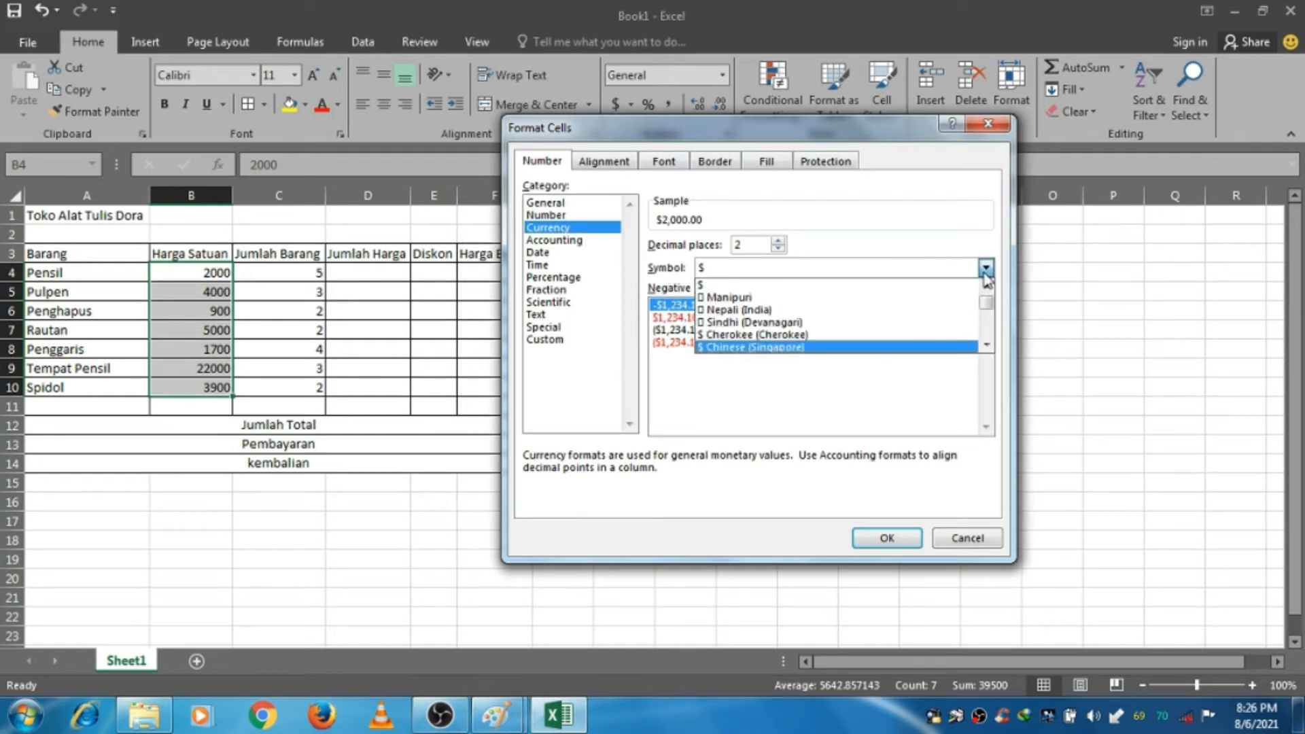
key("Down")
key("Down")
key("Down")
key("Down")
key("Down")
key("Down")
key("Down")
key("Down")
key("Down")
key("Down")
key("Down")
key("Down")
key("Down")
key("Down")
key("Down")
key("Down")
key("Down")
key("Down")
key("Down")
key("Down")
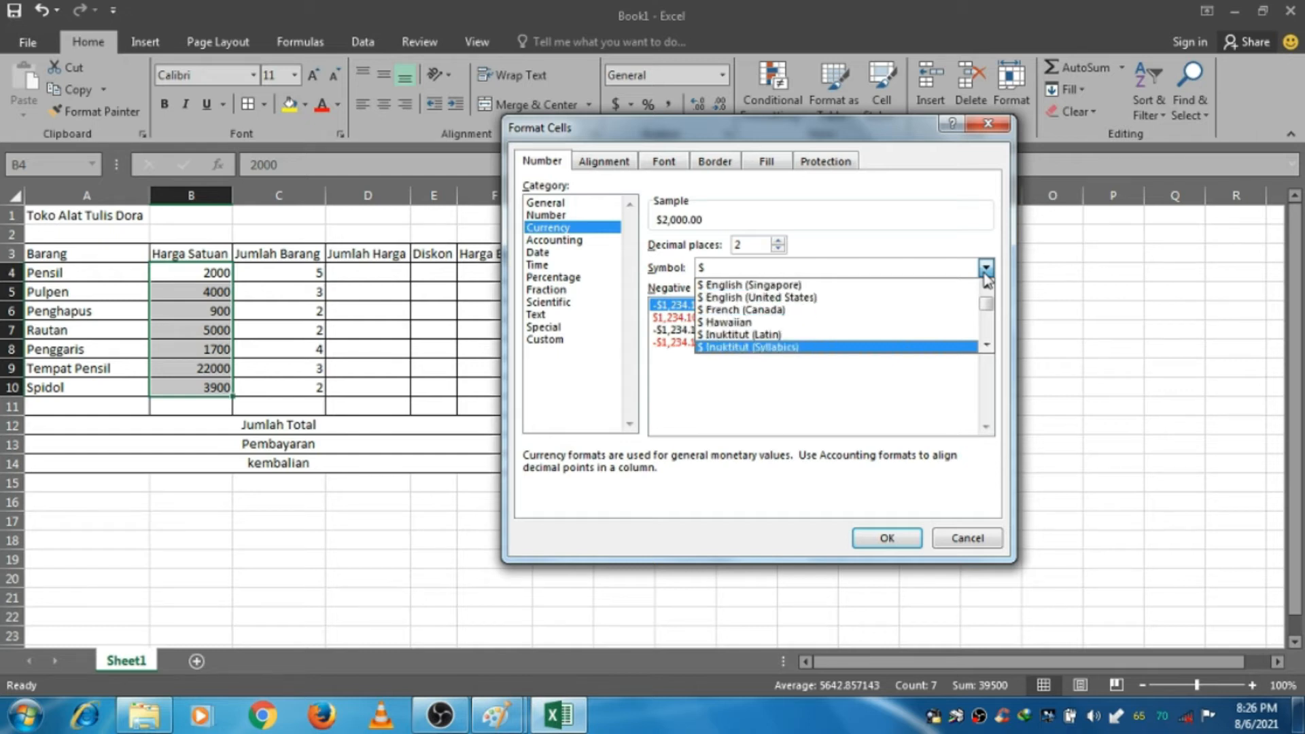
key("Down")
key("Down")
key("Down")
key("Down")
key("Down")
key("Down")
key("Down")
key("Down")
key("Down")
key("Down")
key("Down")
key("Down")
key("Down")
key("Down")
key("Down")
key("Down")
key("Down")
key("Down")
key("Down")
key("Down")
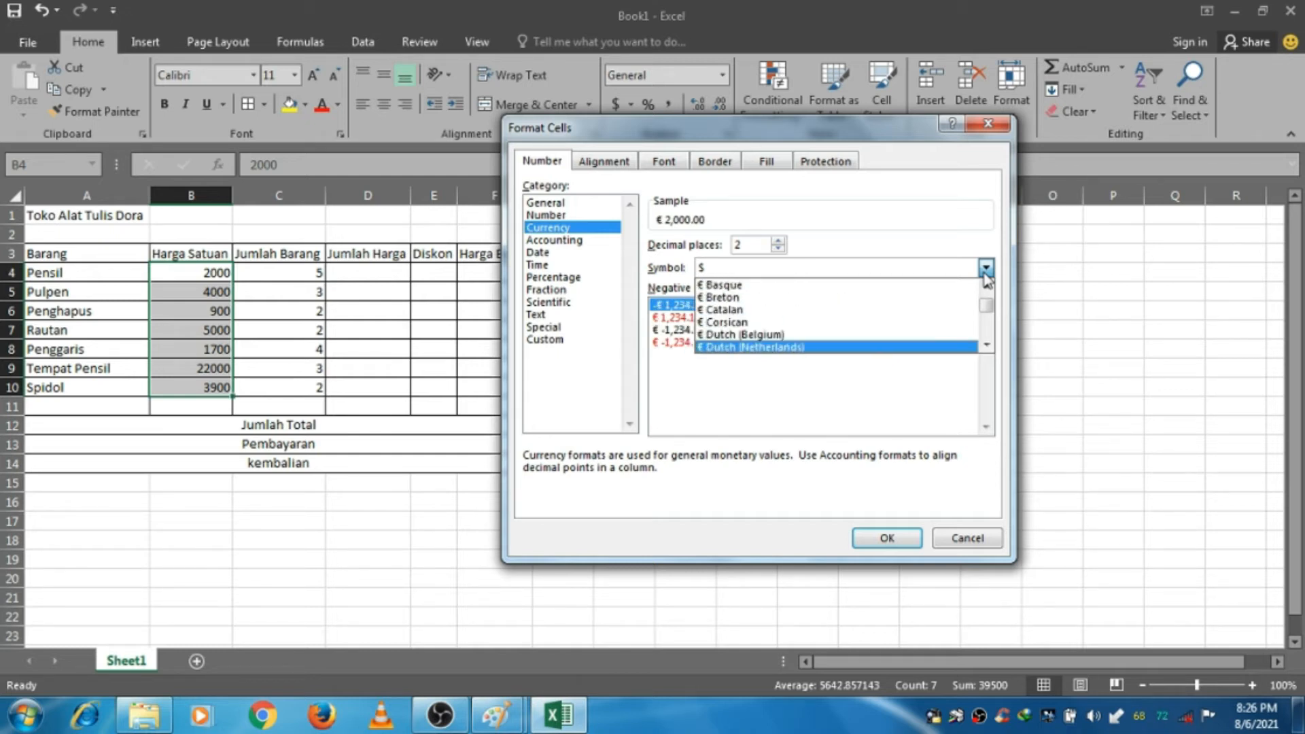
key("Down")
key("Down")
key("Down")
key("Down")
key("Down")
key("Down")
key("Down")
key("Down")
key("Down")
key("Down")
key("Down")
key("Down")
key("Down")
key("Down")
key("Down")
key("Down")
key("Down")
key("Down")
key("Down")
key("Down")
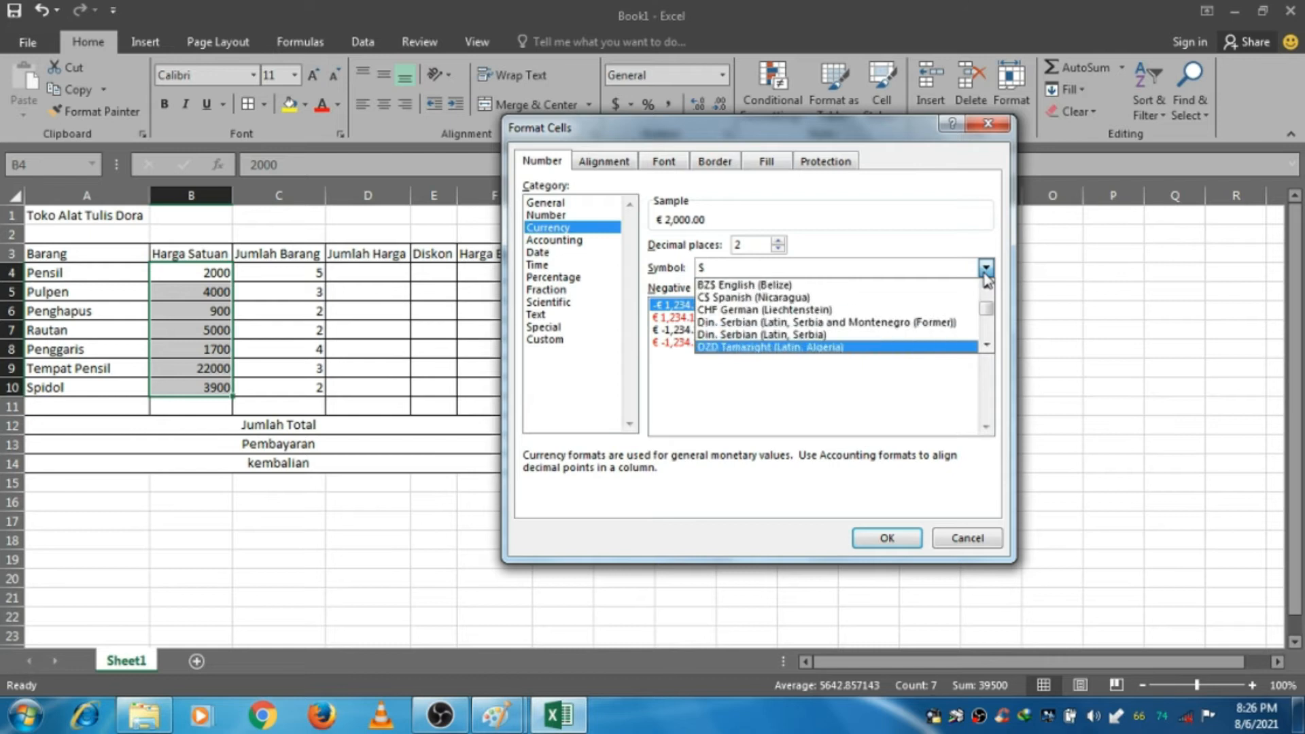
key("Down")
key("Down")
key("Down")
key("Down")
key("Down")
key("Down")
key("Down")
key("Down")
key("Down")
key("Down")
key("Down")
key("Down")
key("Down")
key("Down")
key("Down")
key("Down")
key("Down")
key("Down")
key("Down")
key("Down")
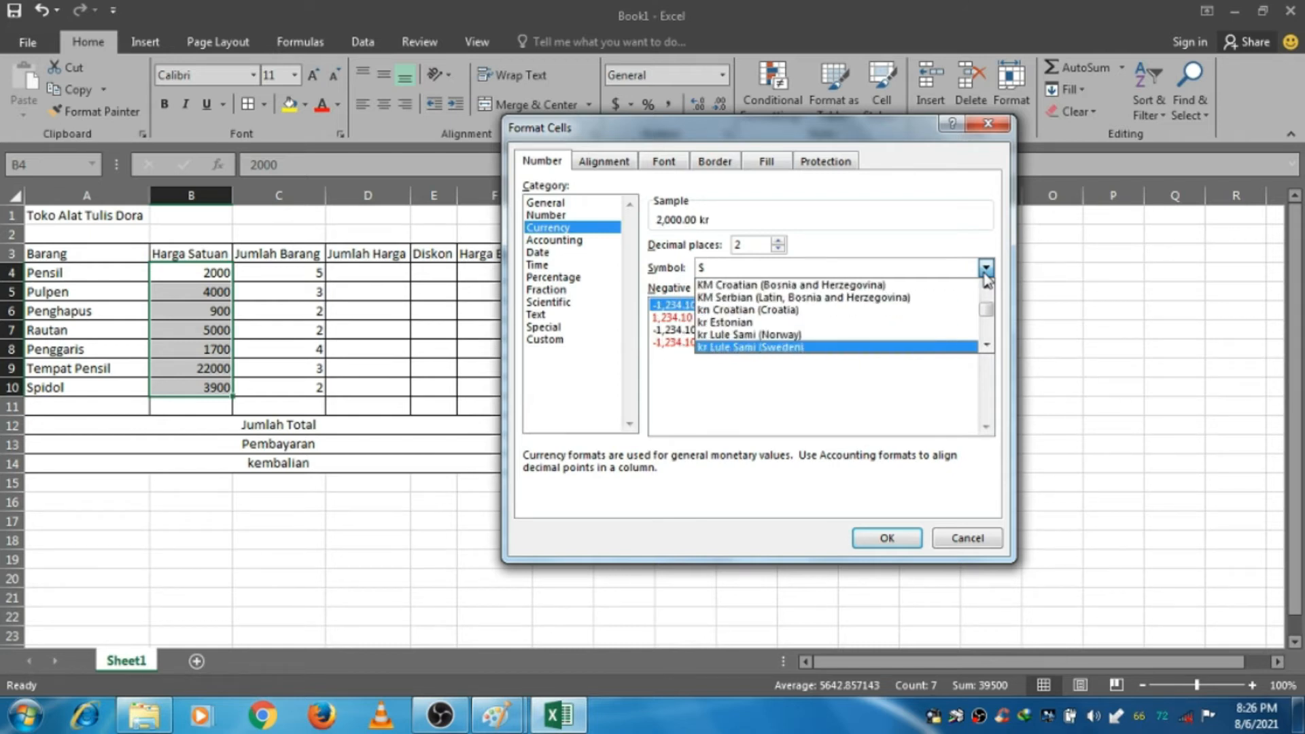
key("Down")
key("Down")
key("Down")
key("Down")
key("Down")
key("Down")
key("Down")
key("Down")
key("Down")
key("Down")
key("Down")
key("Down")
key("Down")
key("Down")
key("Down")
key("Down")
key("Down")
key("Down")
key("Down")
key("Down")
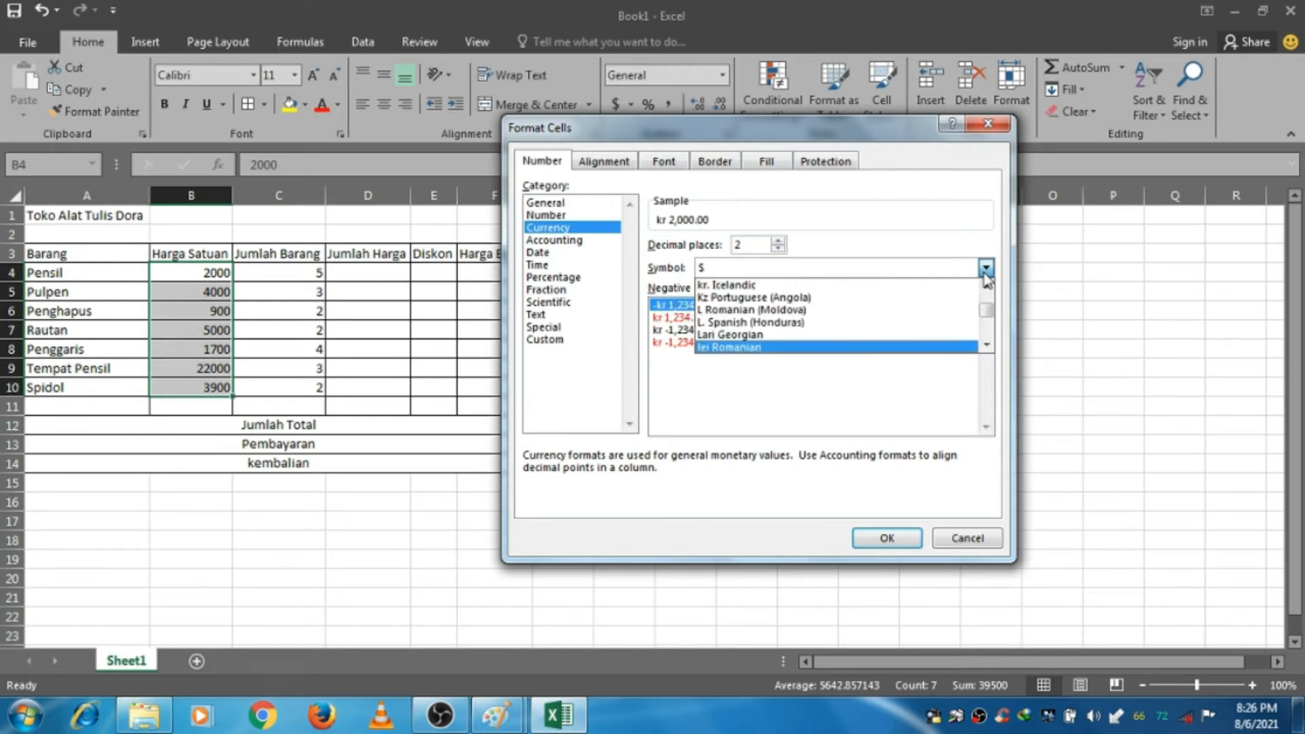
key("Down")
key("Down")
key("Down")
key("Down")
key("Down")
key("Down")
key("Down")
key("Down")
key("Down")
key("Down")
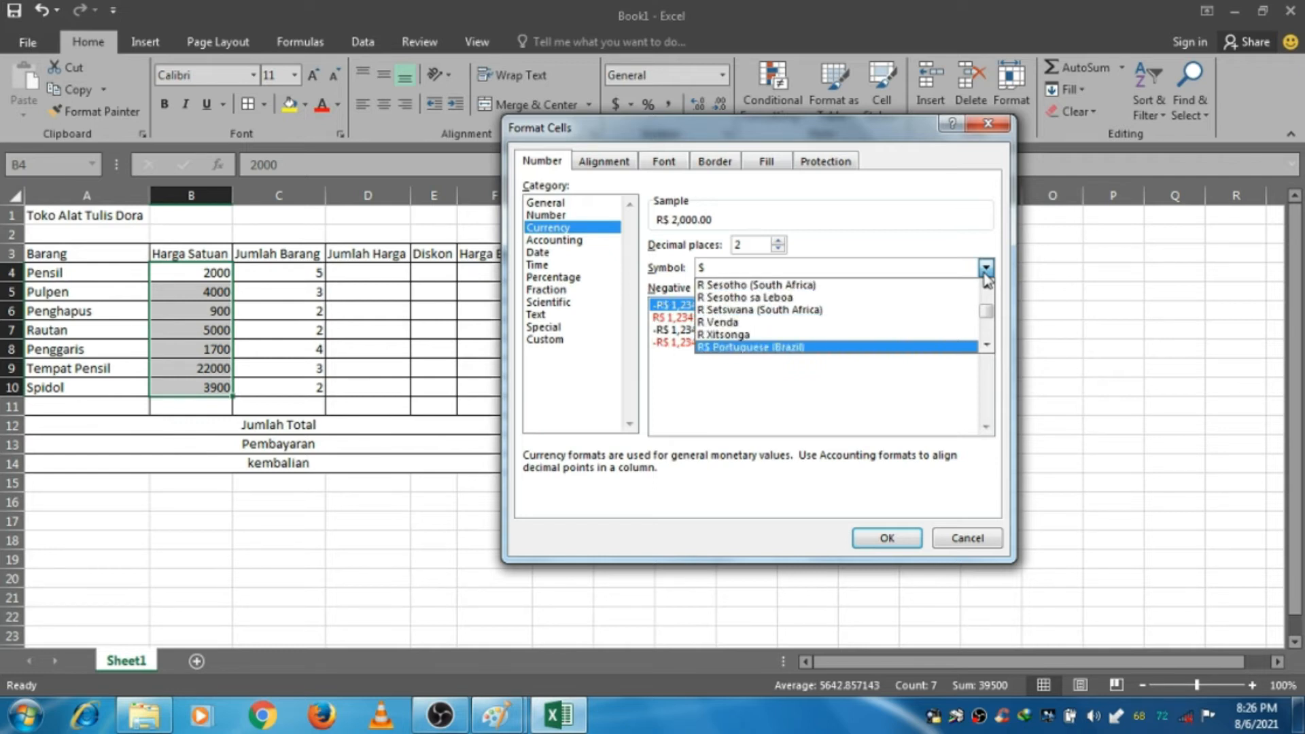
key("Down")
key("Down")
key("Down")
key("Down")
key("Down")
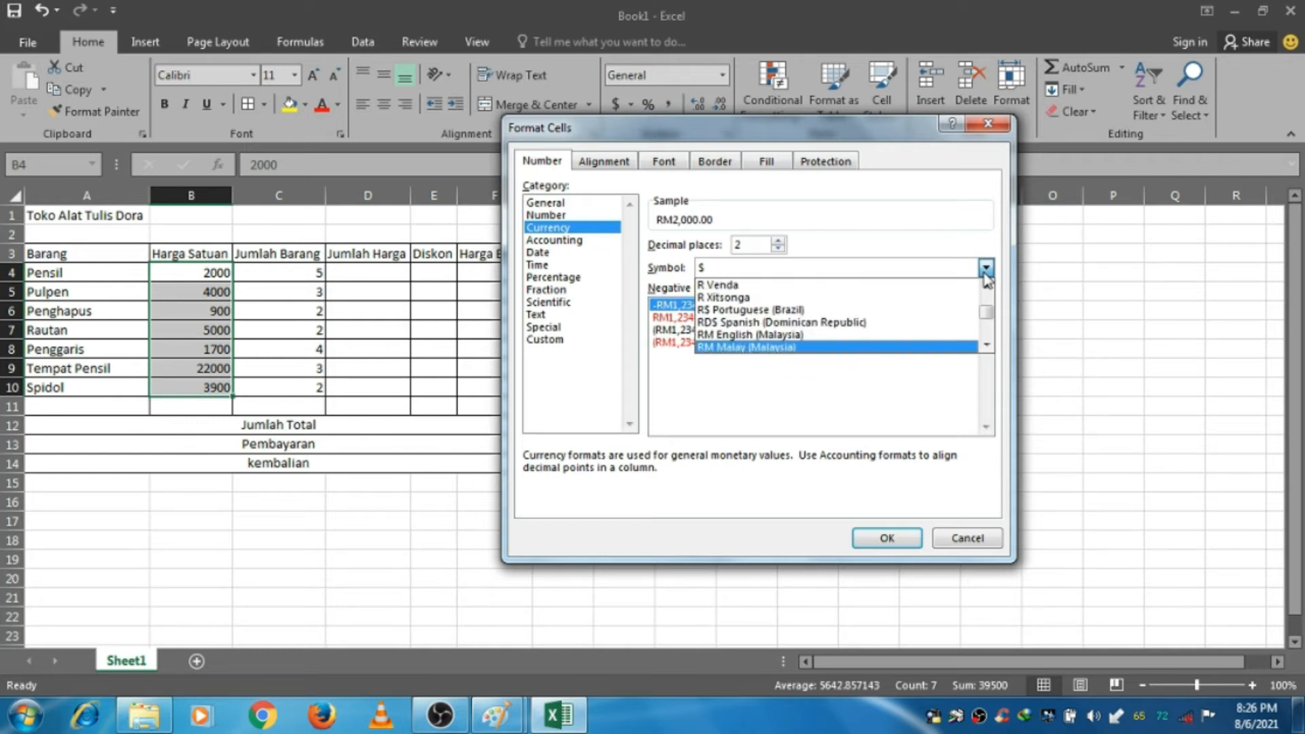
key("Down")
key("Up")
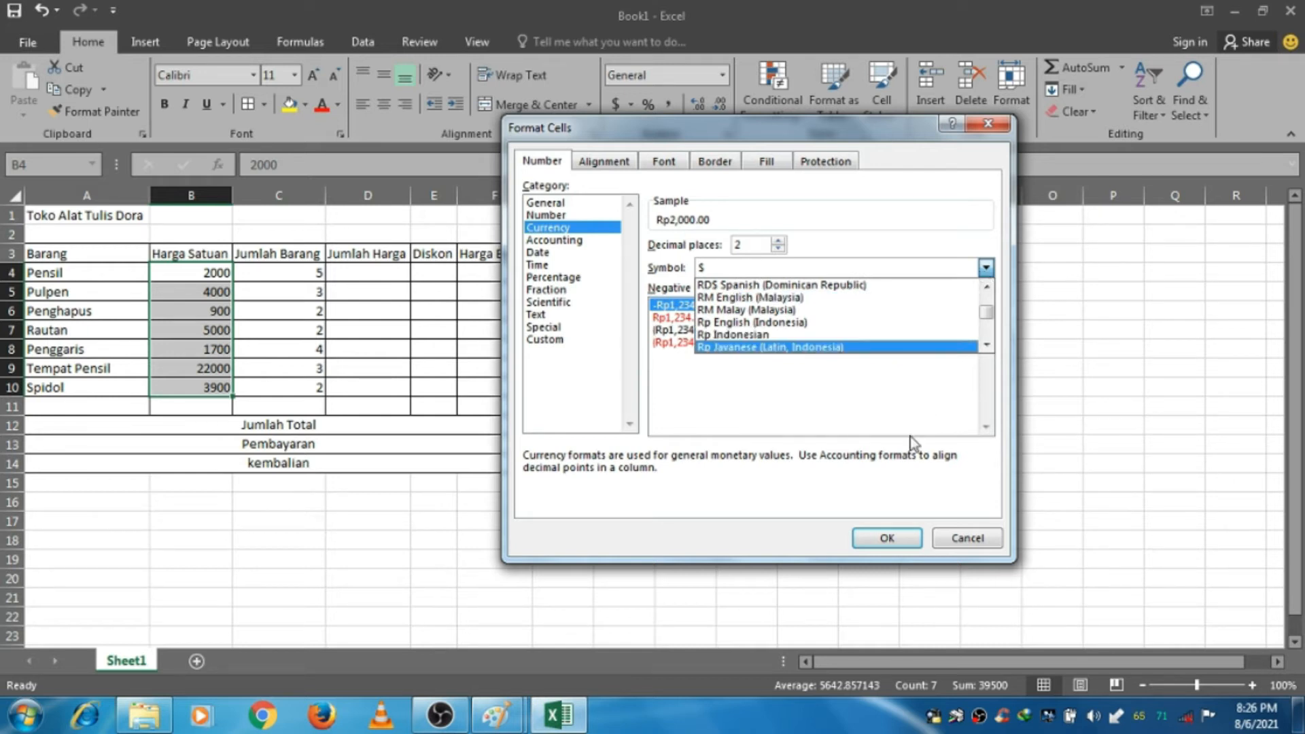
left_click(846, 337)
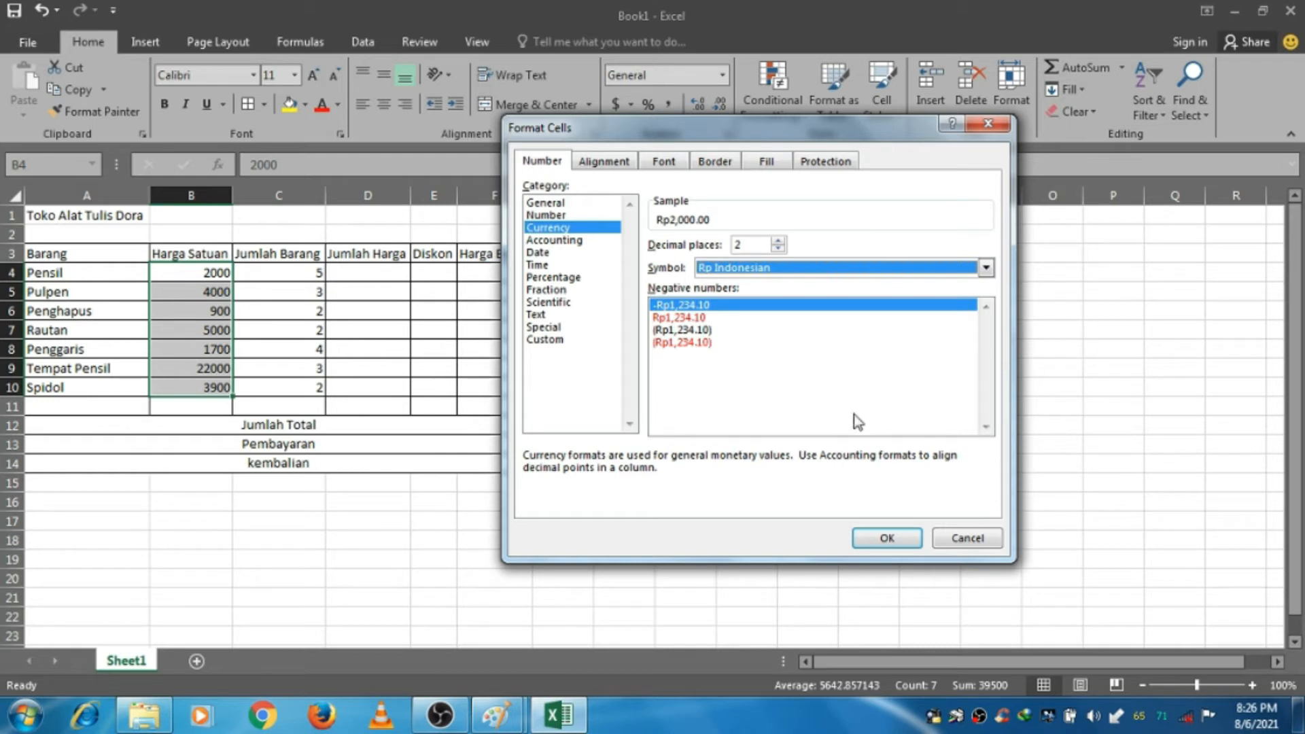
left_click(886, 530)
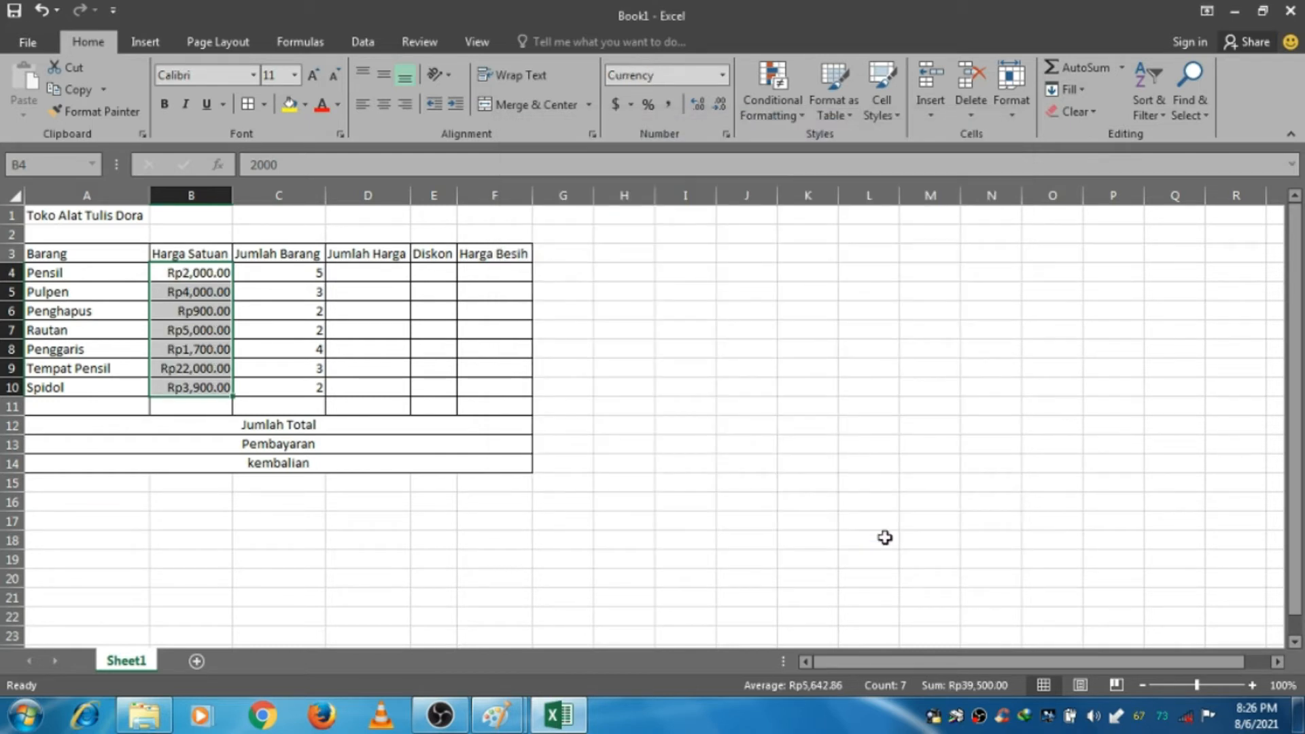
left_click(200, 311)
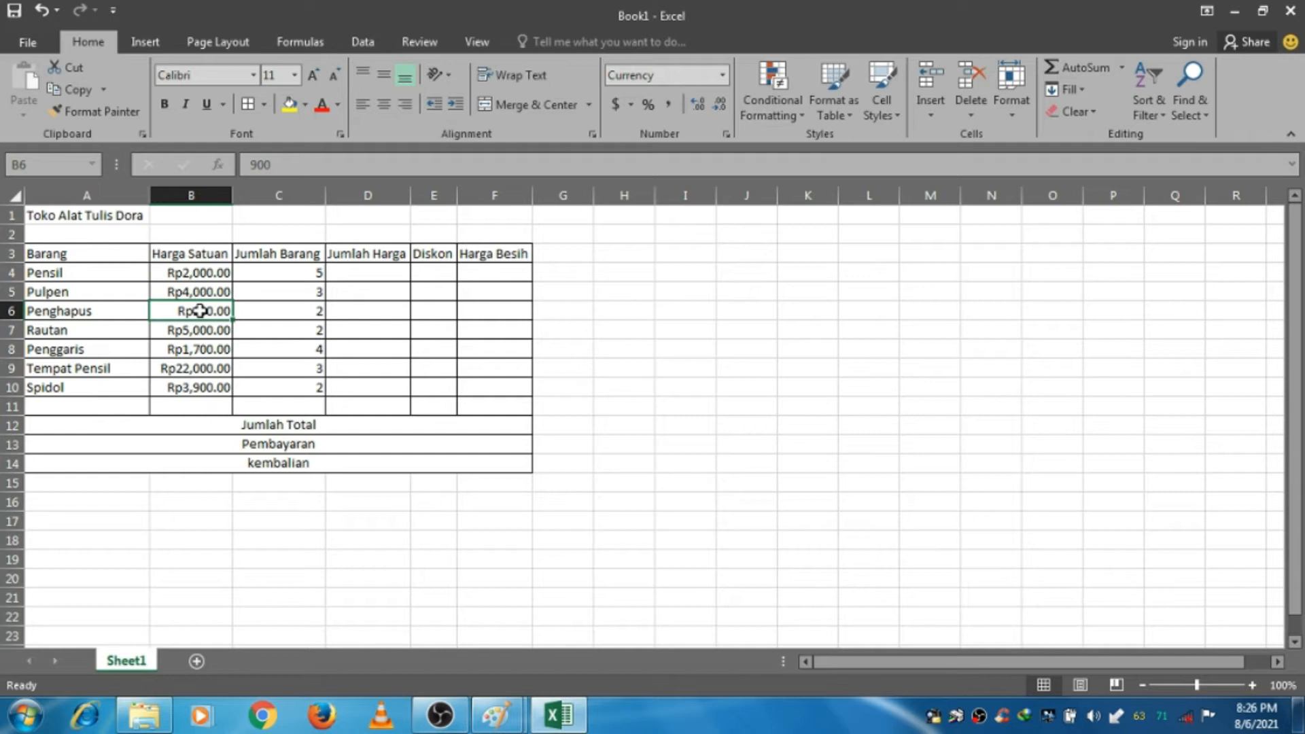
left_click(211, 387)
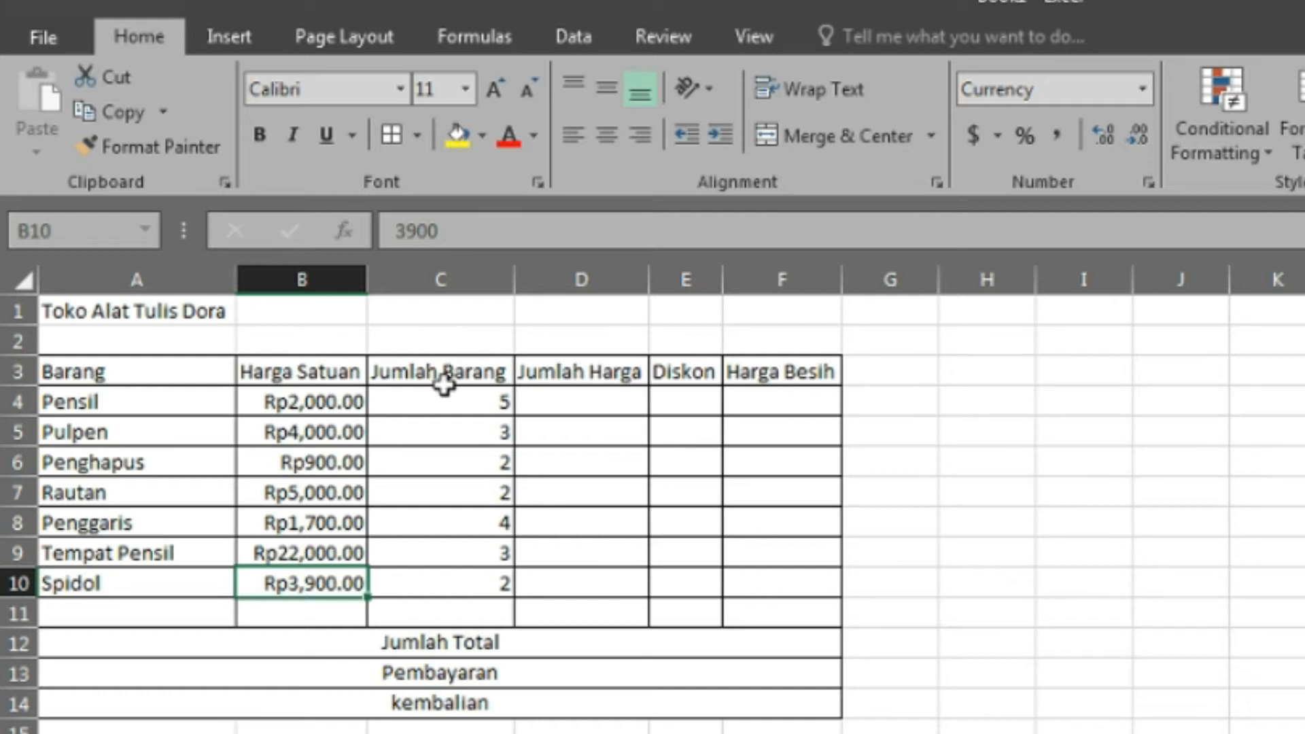
- Calculate the Jumlah Harga for Pensil in D4 with the formula =B4*C4
left_click(590, 377)
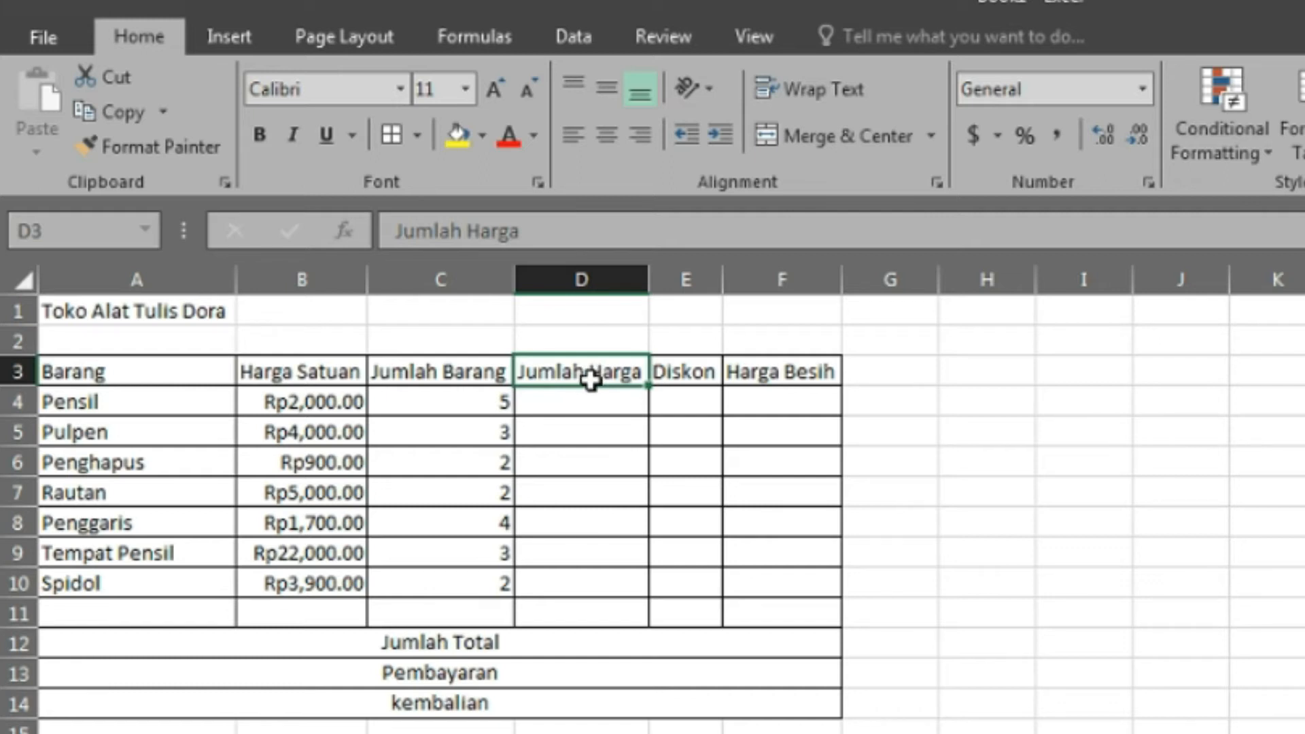
left_click(591, 396)
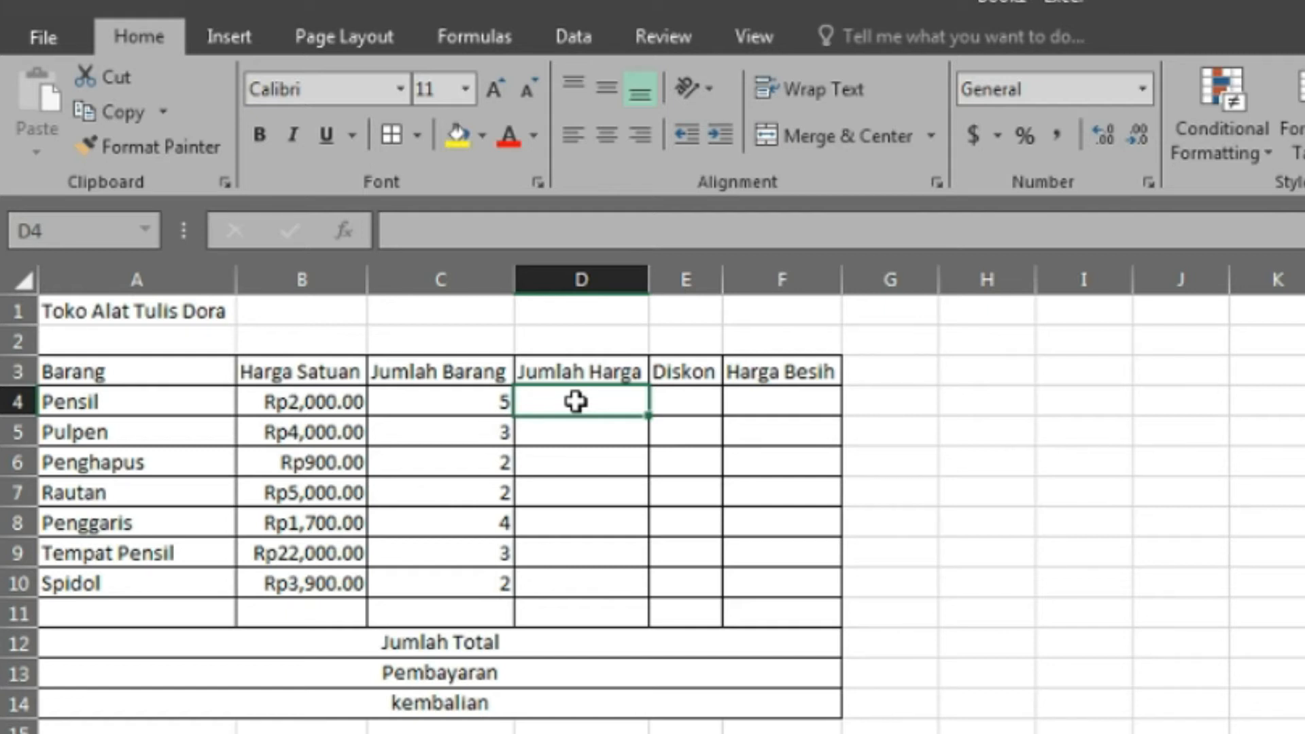
type("=")
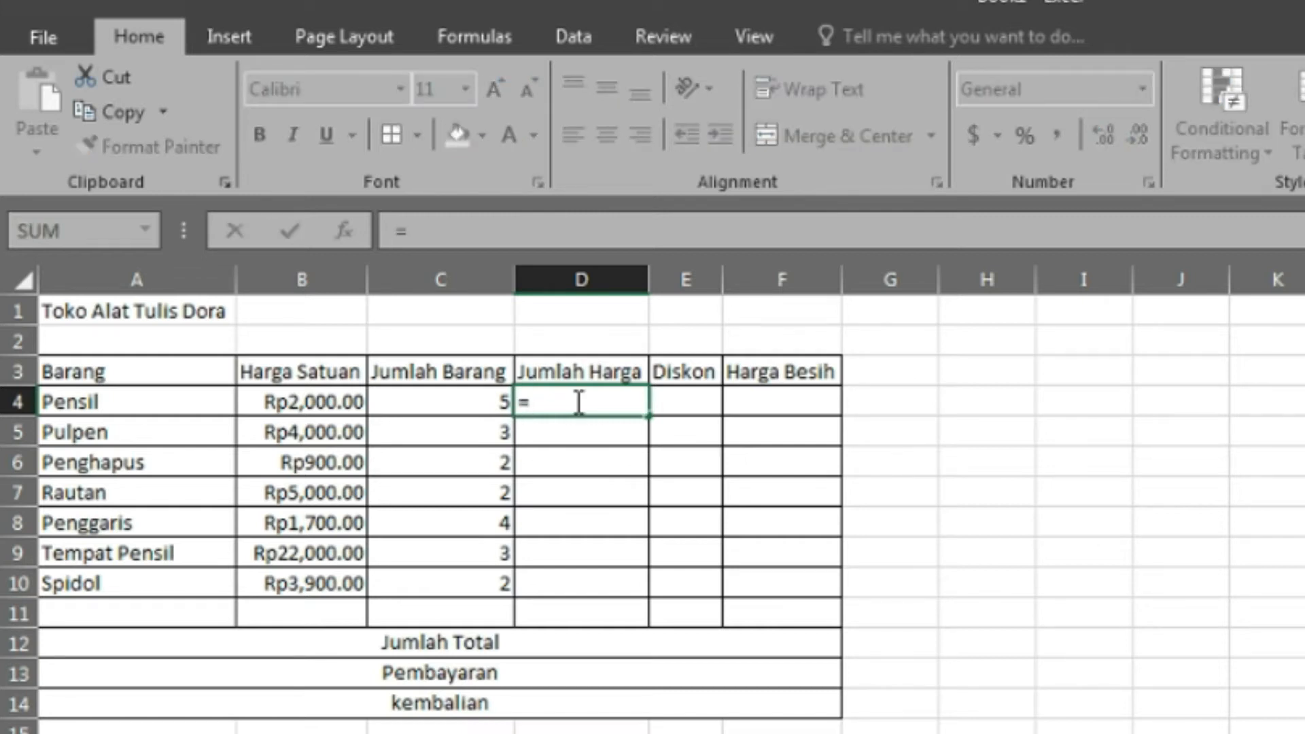
left_click(347, 404)
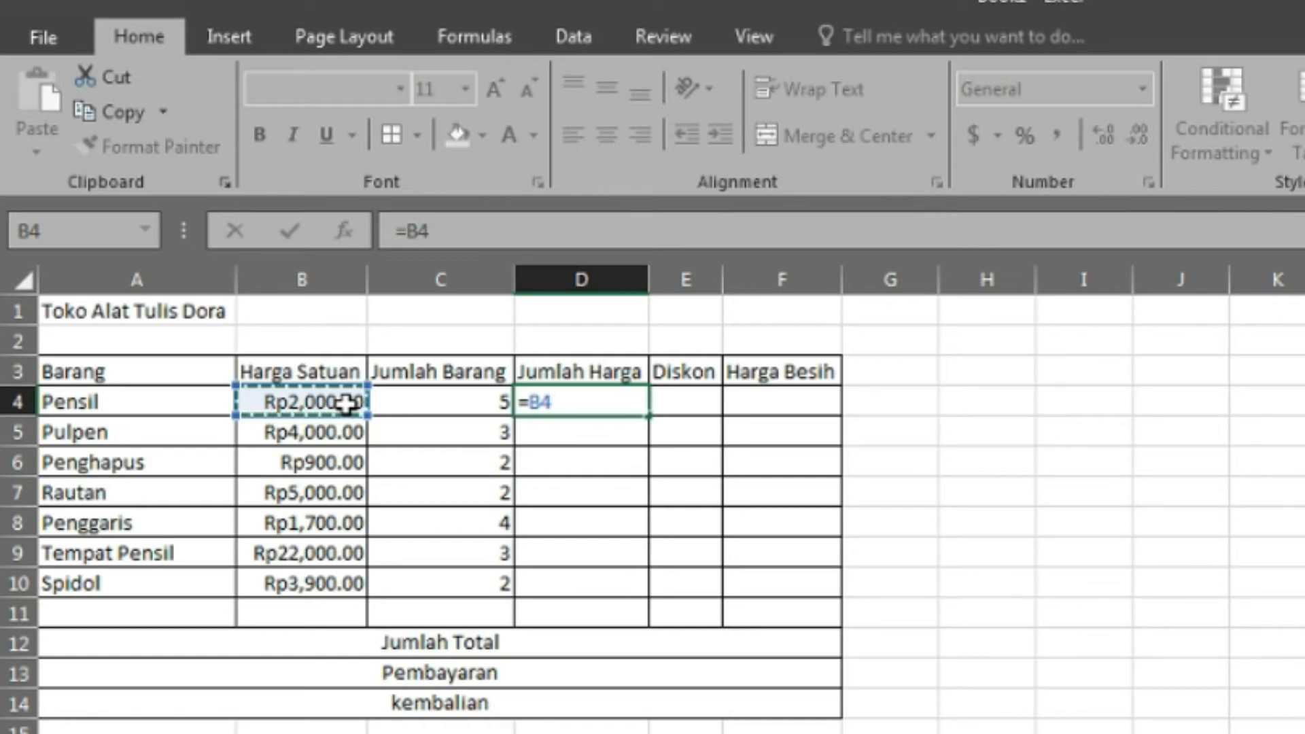
type("*")
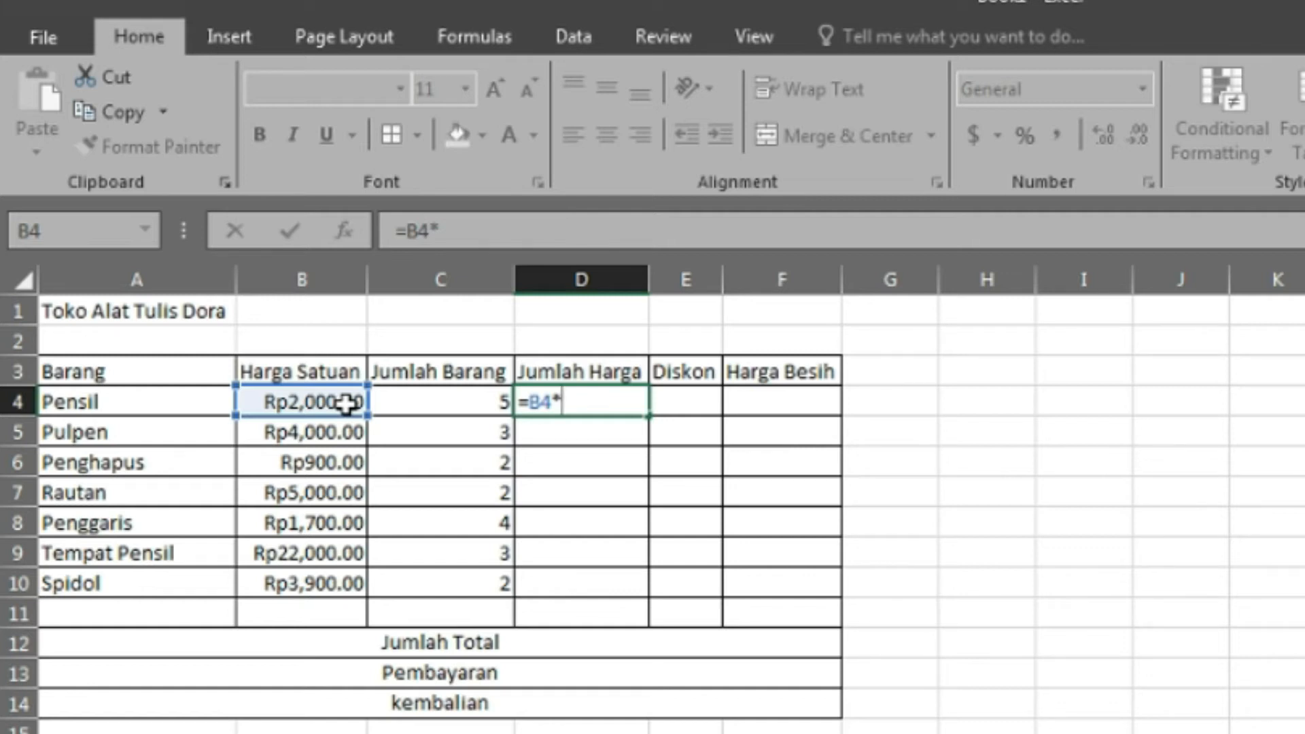
left_click(430, 405)
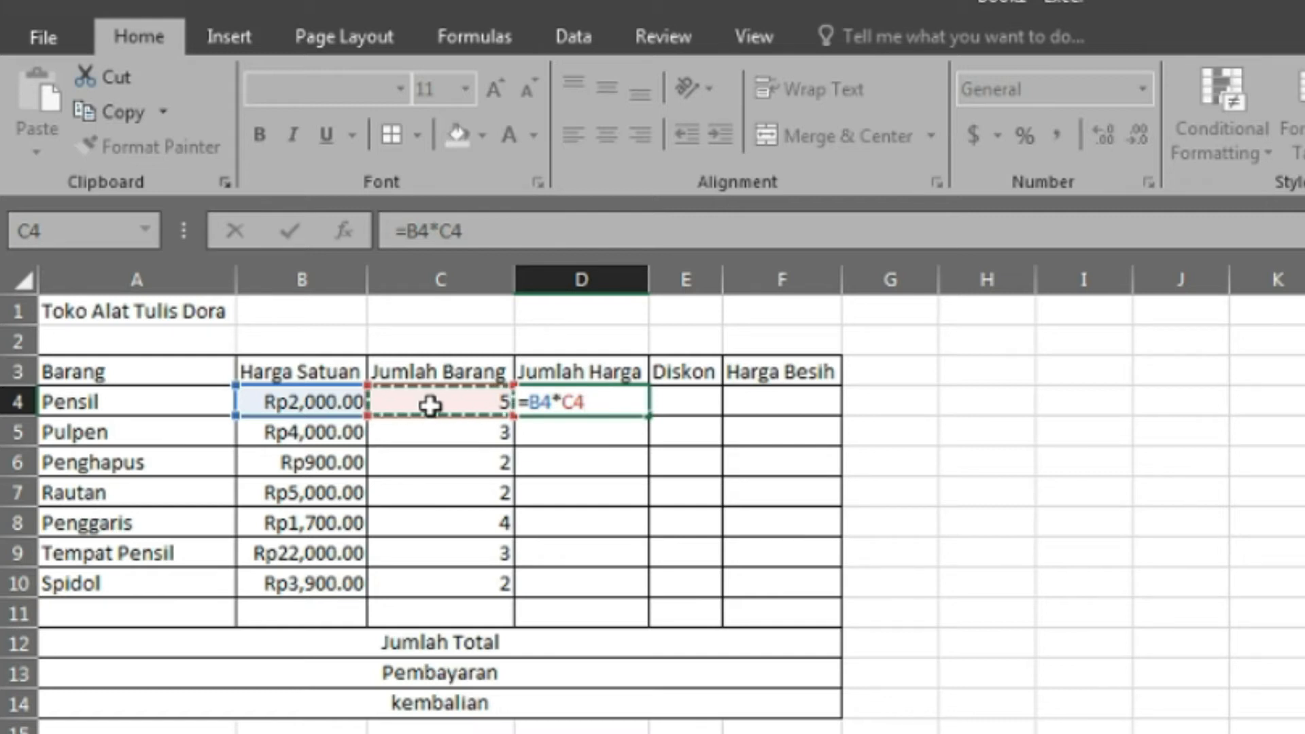
key("Return")
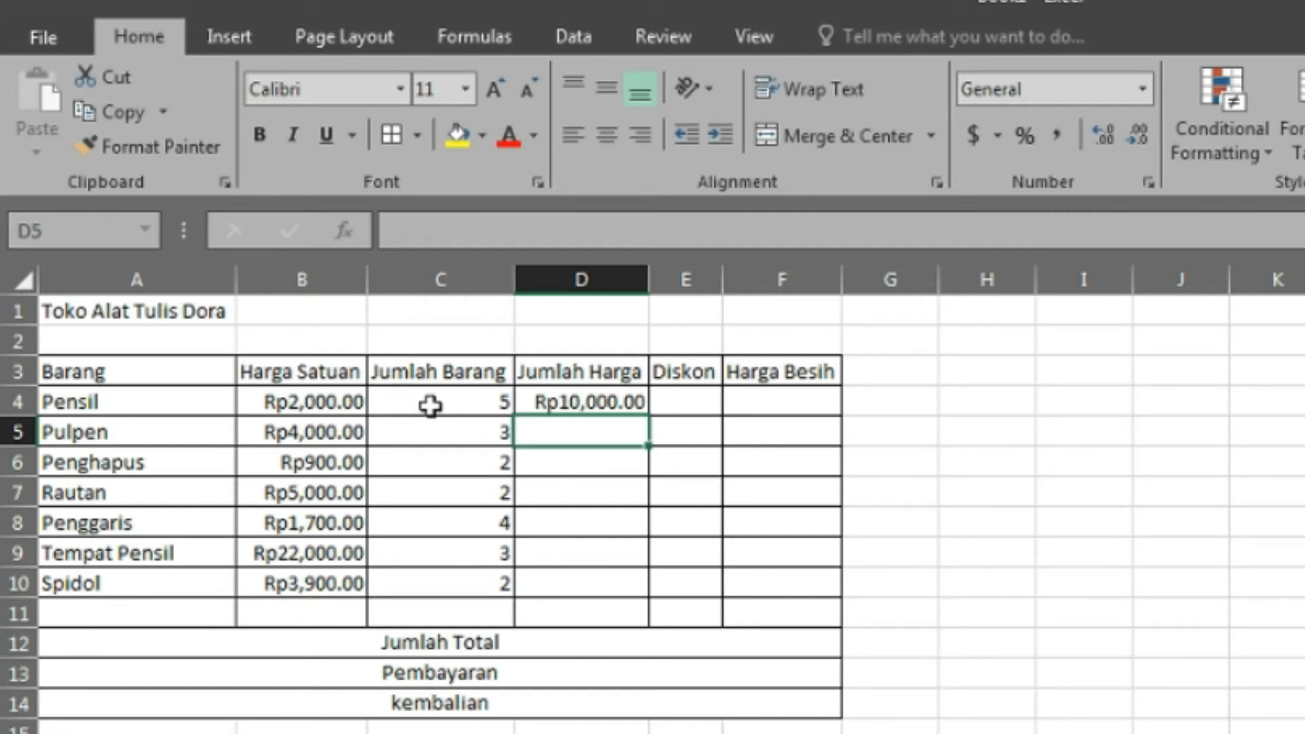
left_click(631, 406)
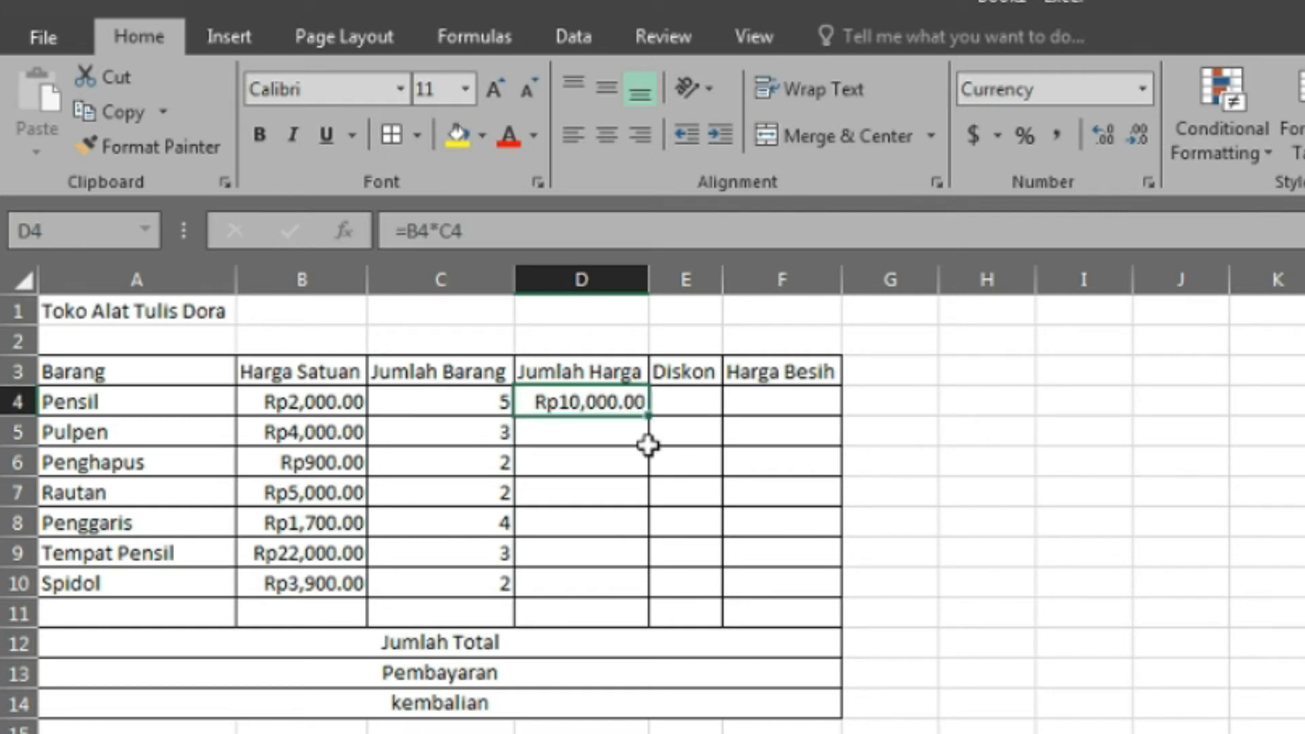
- Calculate the Jumlah Harga for Pulpen in D5 with the formula =B5*C5
left_click(606, 440)
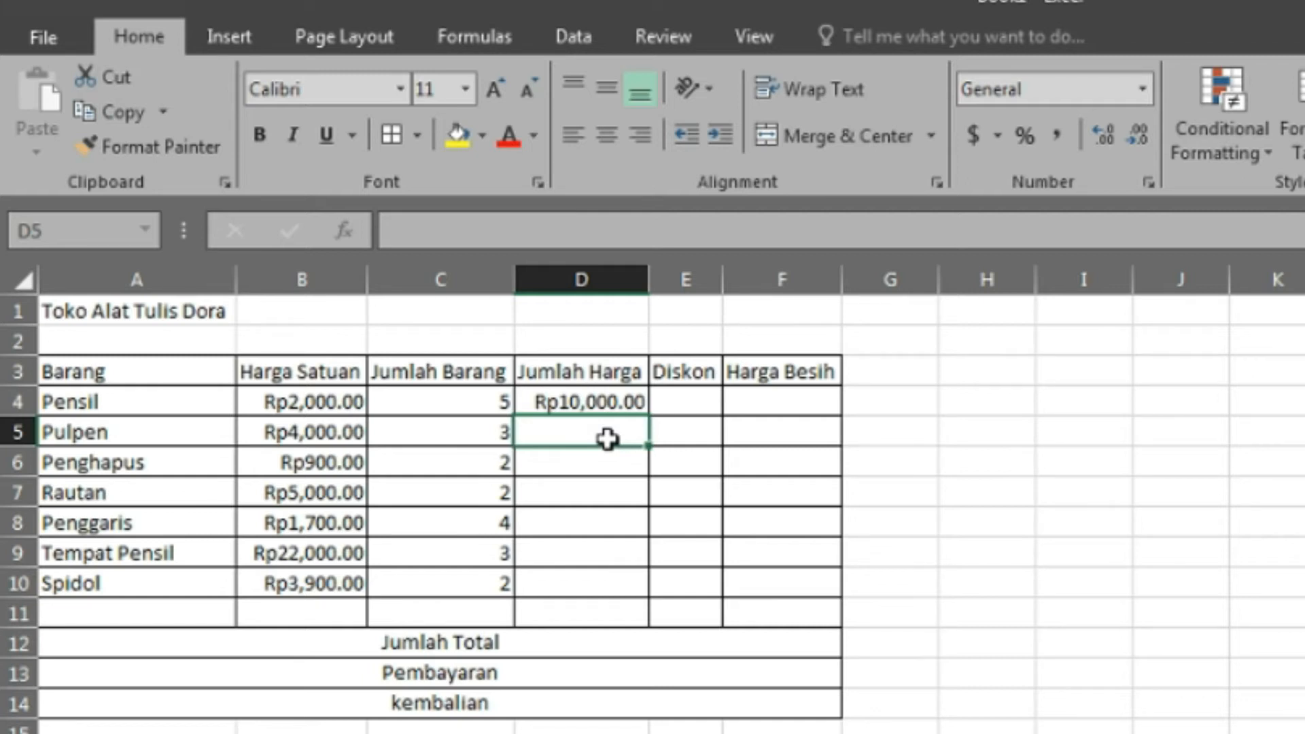
type("=")
left_click(335, 433)
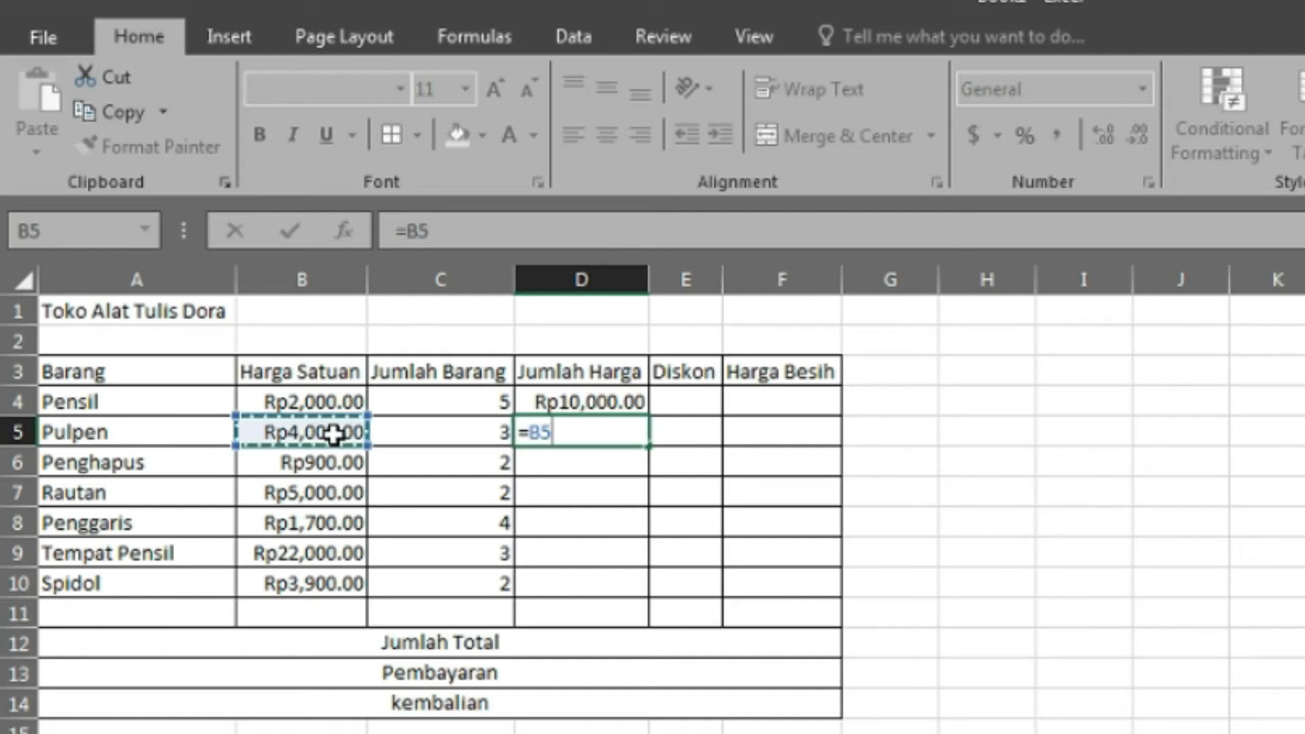
type("*")
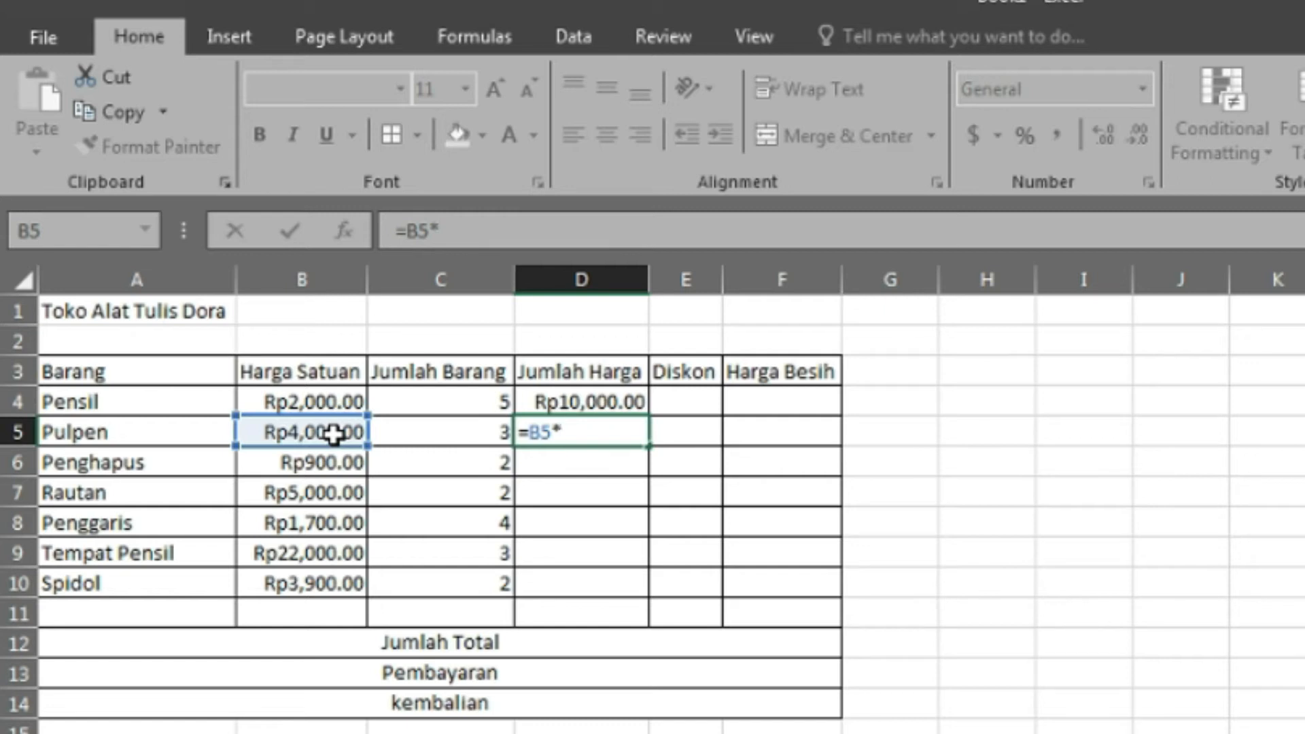
left_click(443, 451)
left_click(448, 433)
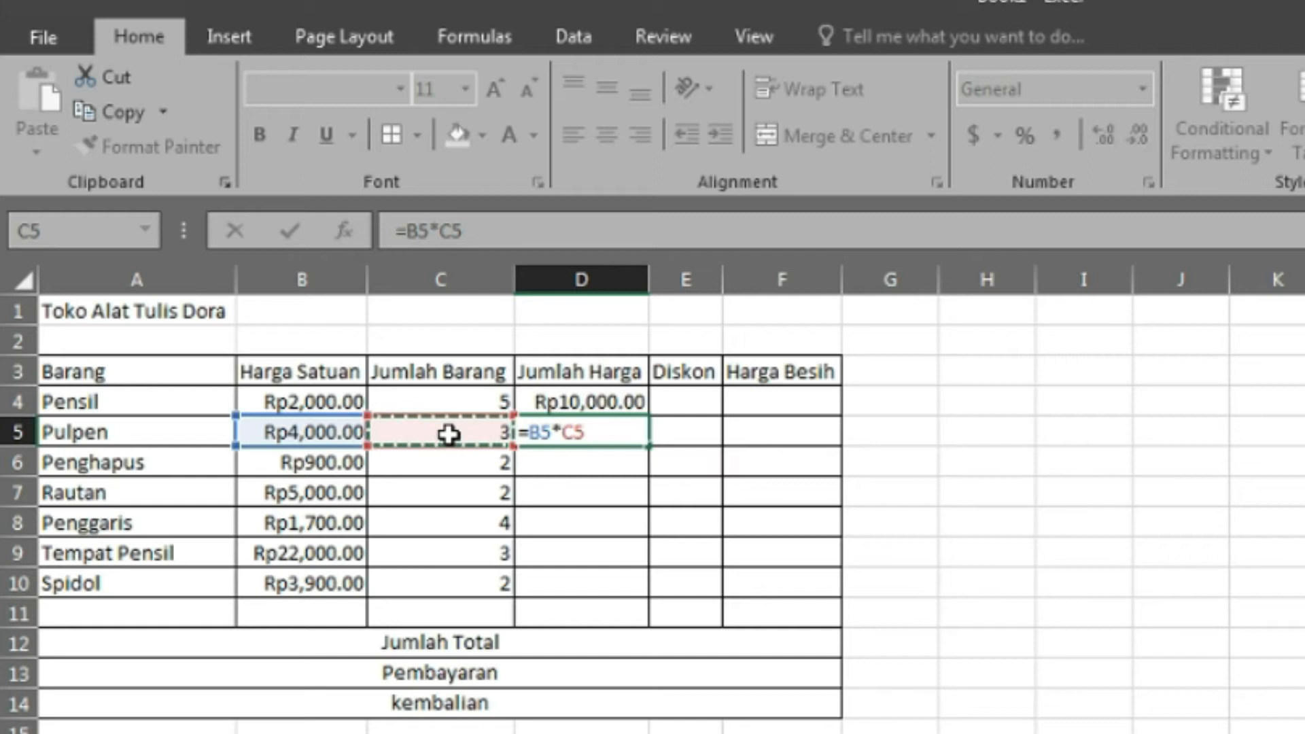
key("Return")
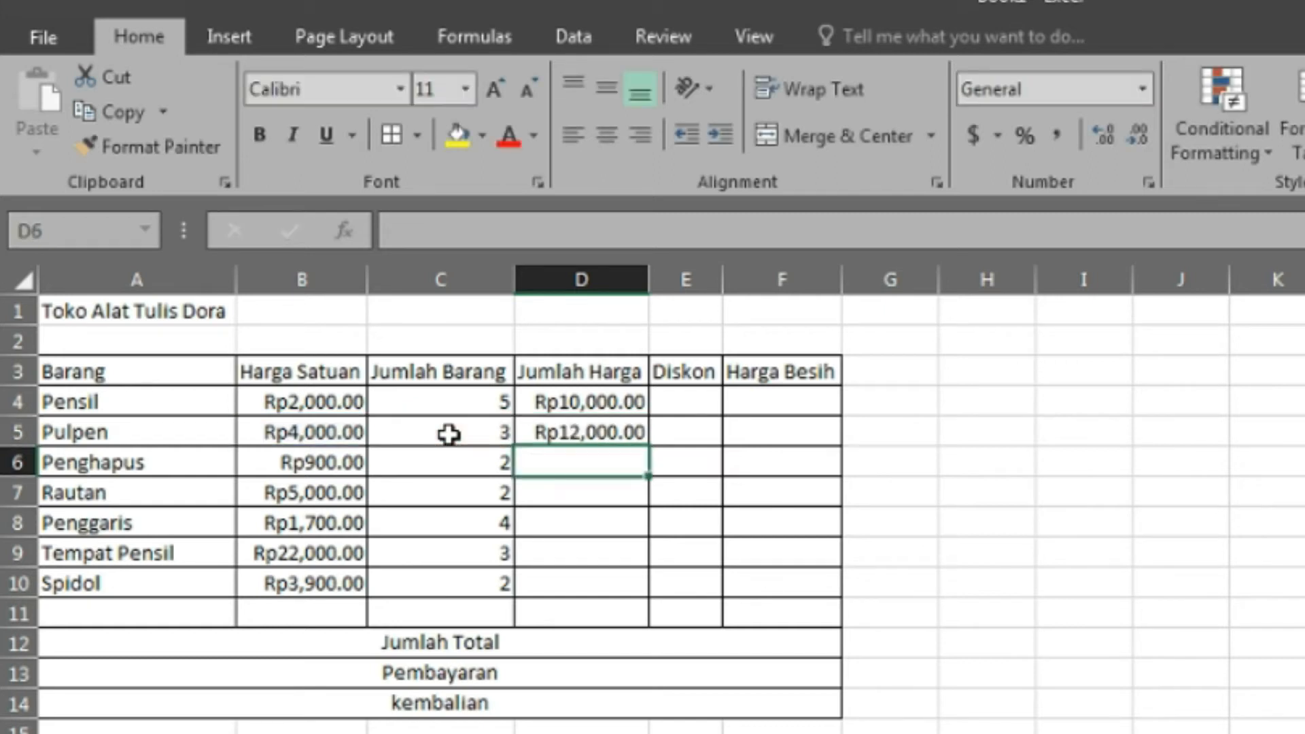
- Calculate the Jumlah Harga for Penghapus in D6 by multiplying its unit price in B6 by the quantity in C6
type("=")
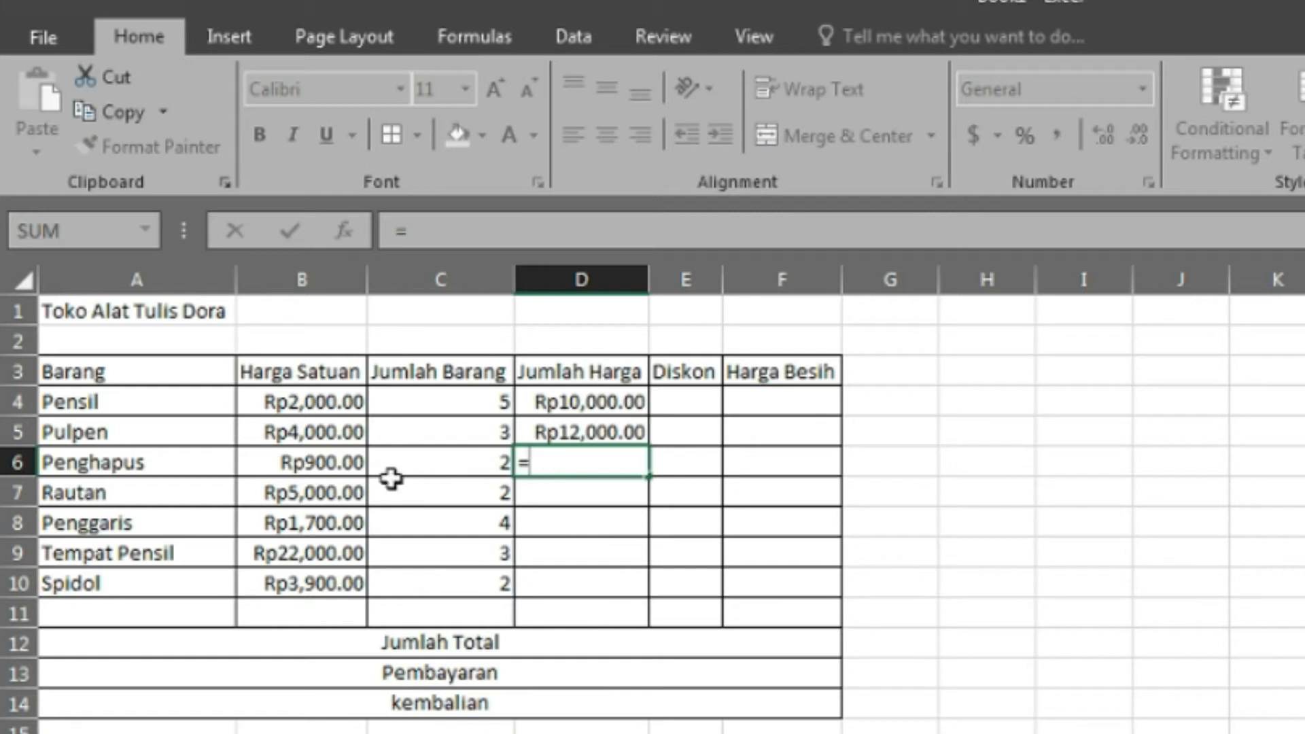
left_click(307, 462)
type("*")
left_click(435, 472)
key("Return")
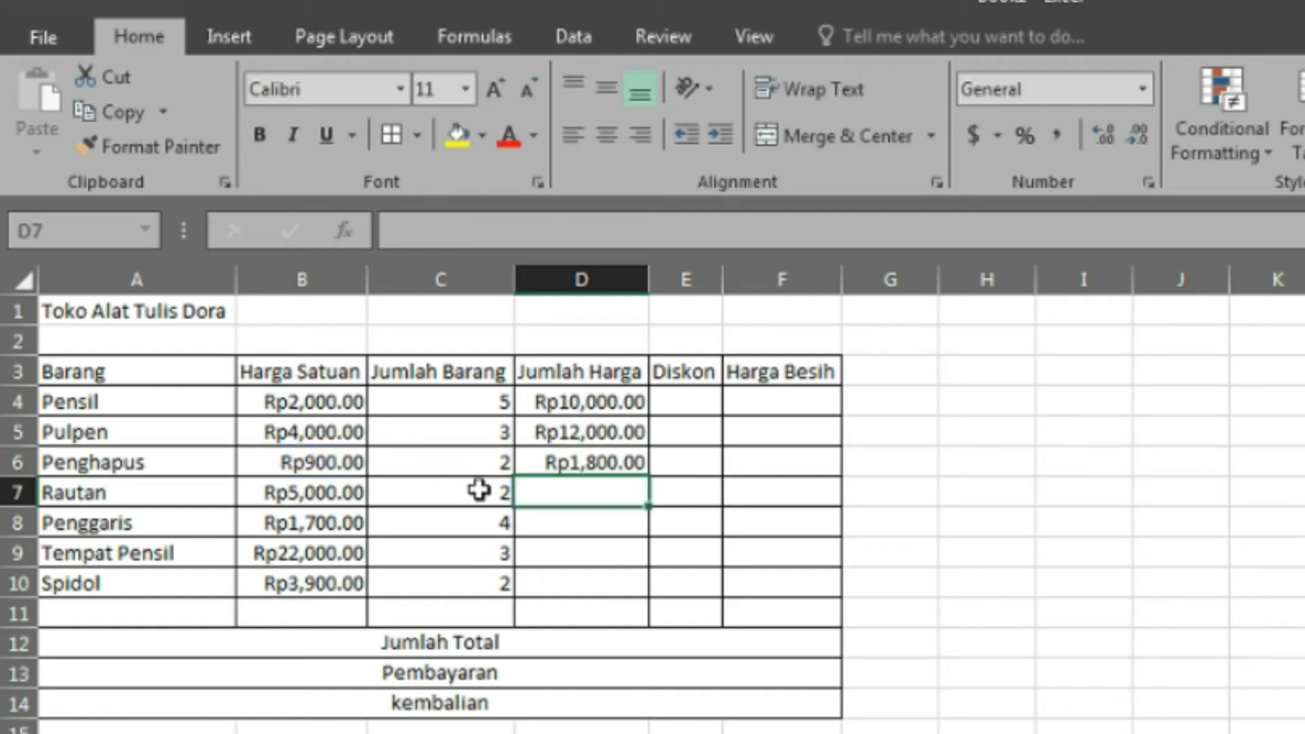
- Calculate the Jumlah Harga for Rautan in D7 with the formula =B7*C7
type("=")
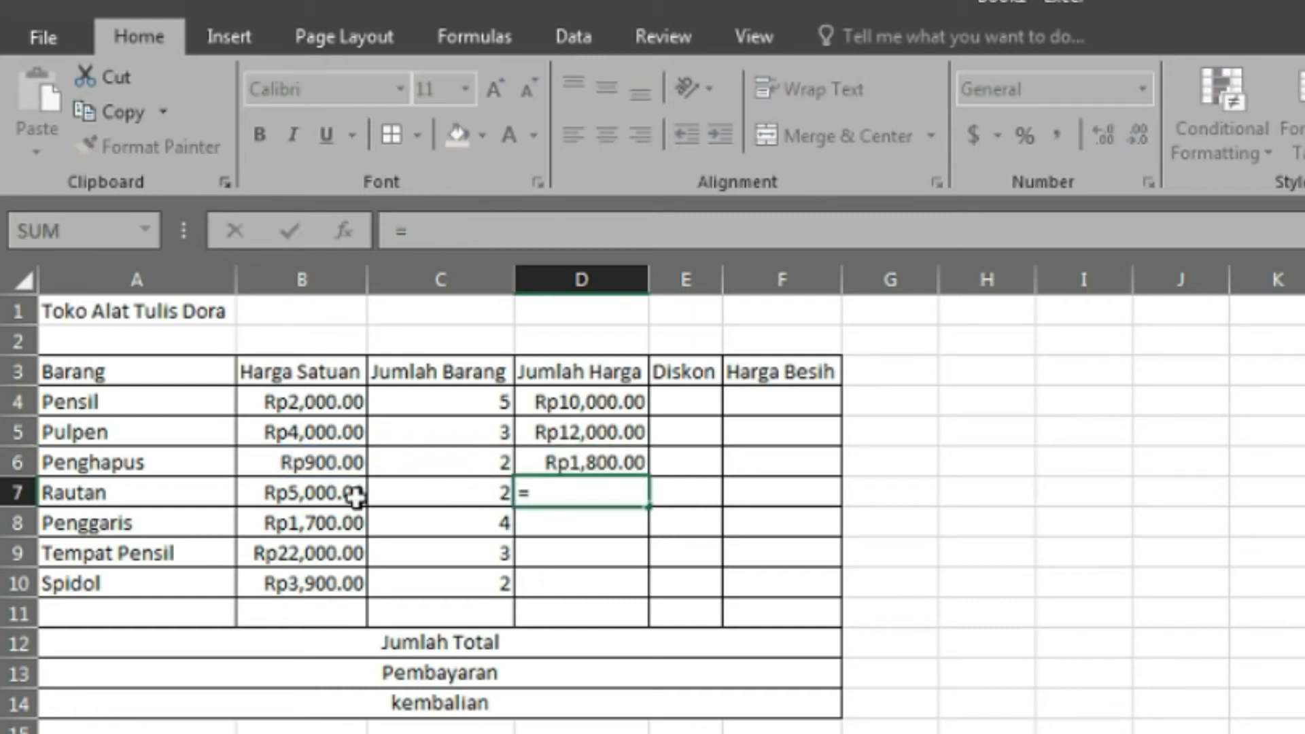
left_click(322, 491)
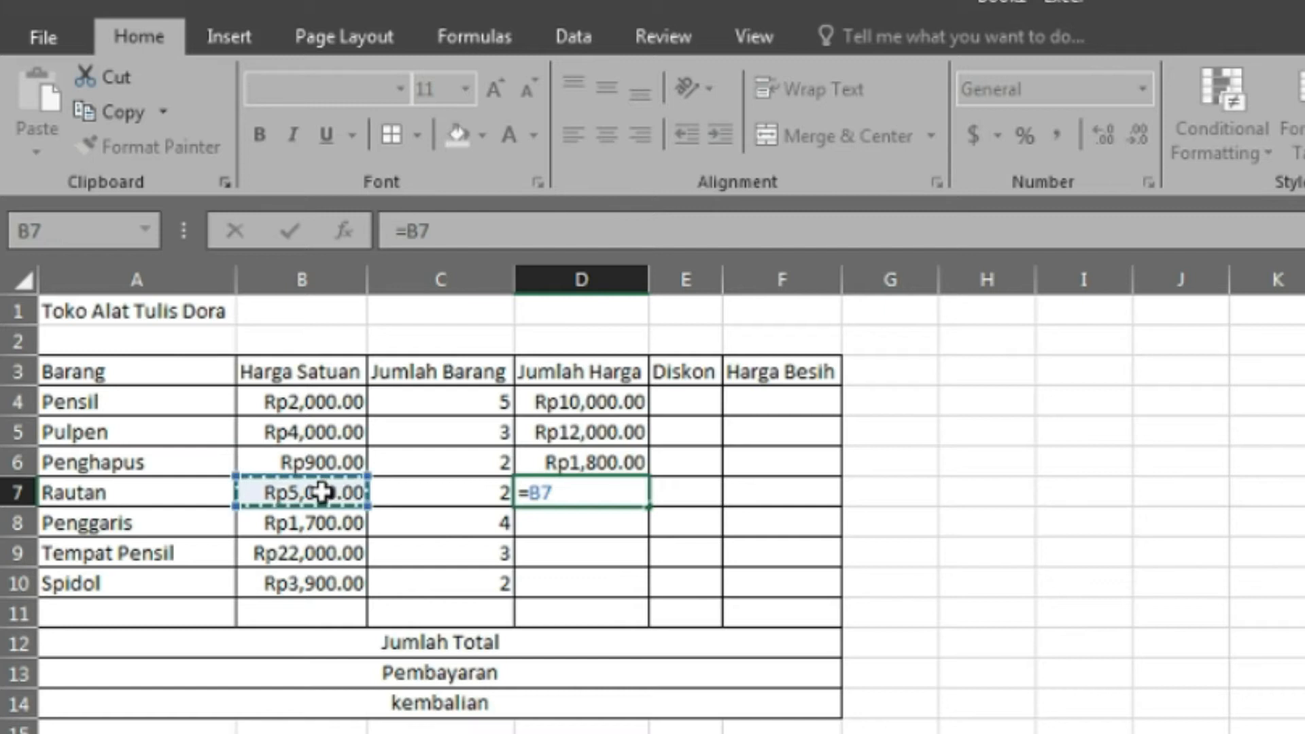
type("*")
left_click(403, 492)
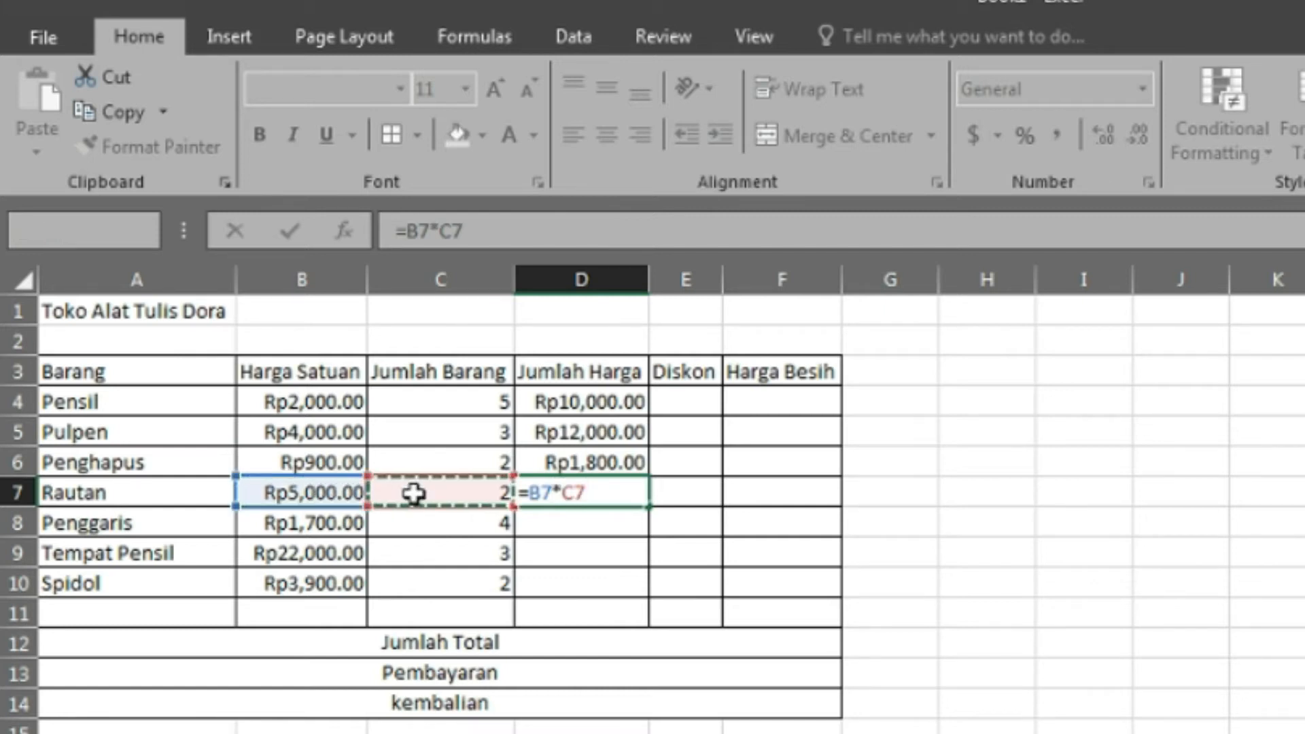
key("Return")
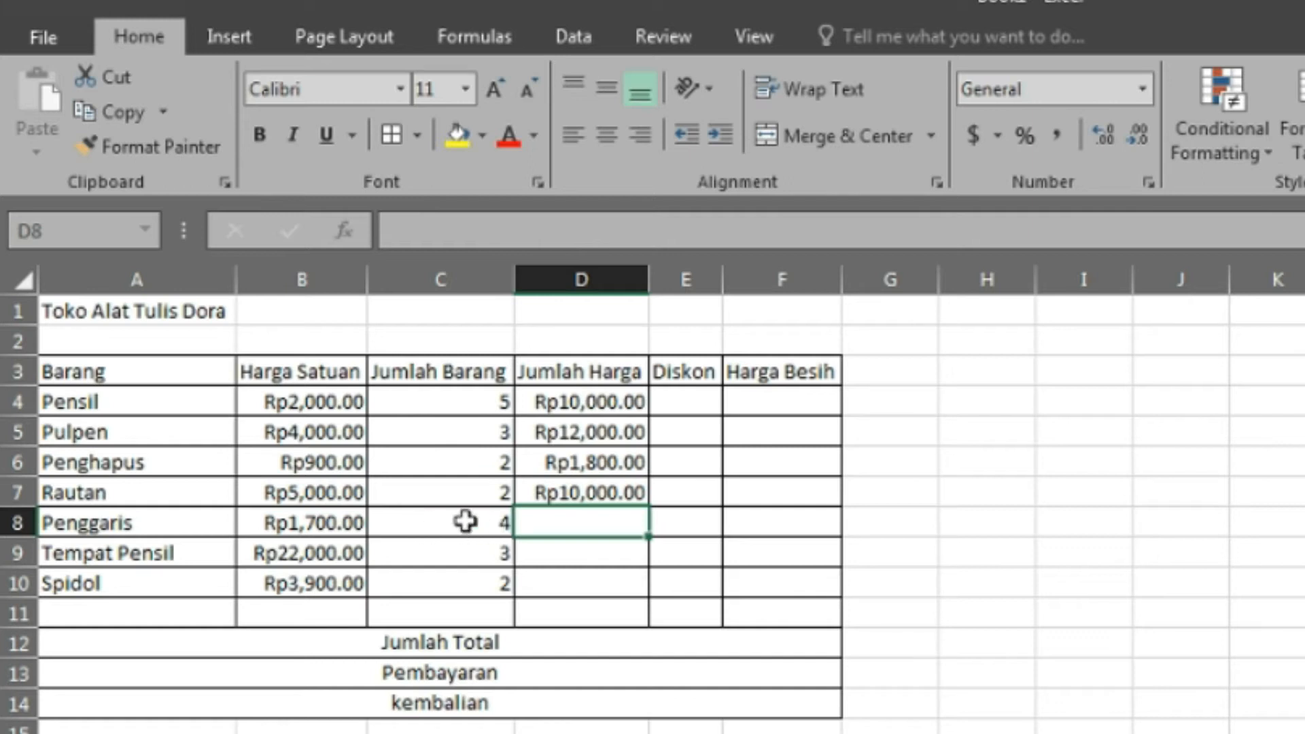
- Calculate the Jumlah Harga for Penggaris in D8 with the formula =B8*C8
type("=")
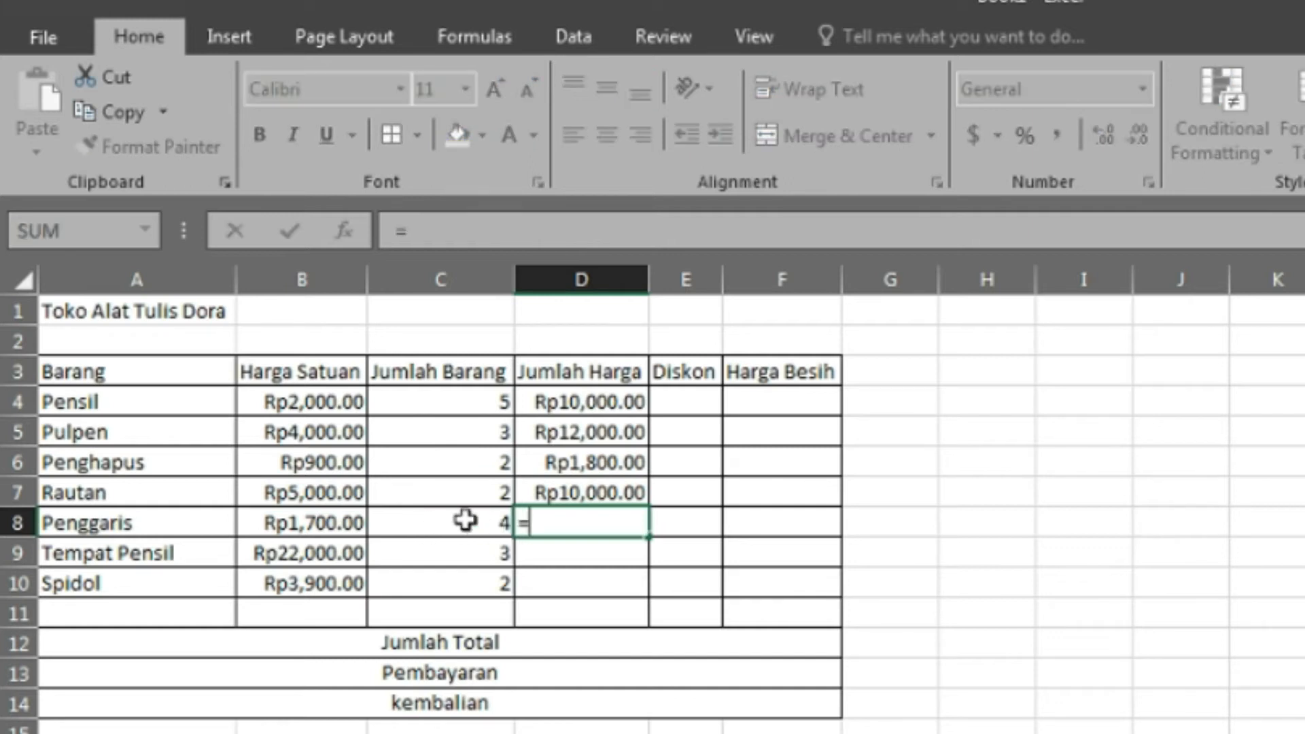
left_click(347, 523)
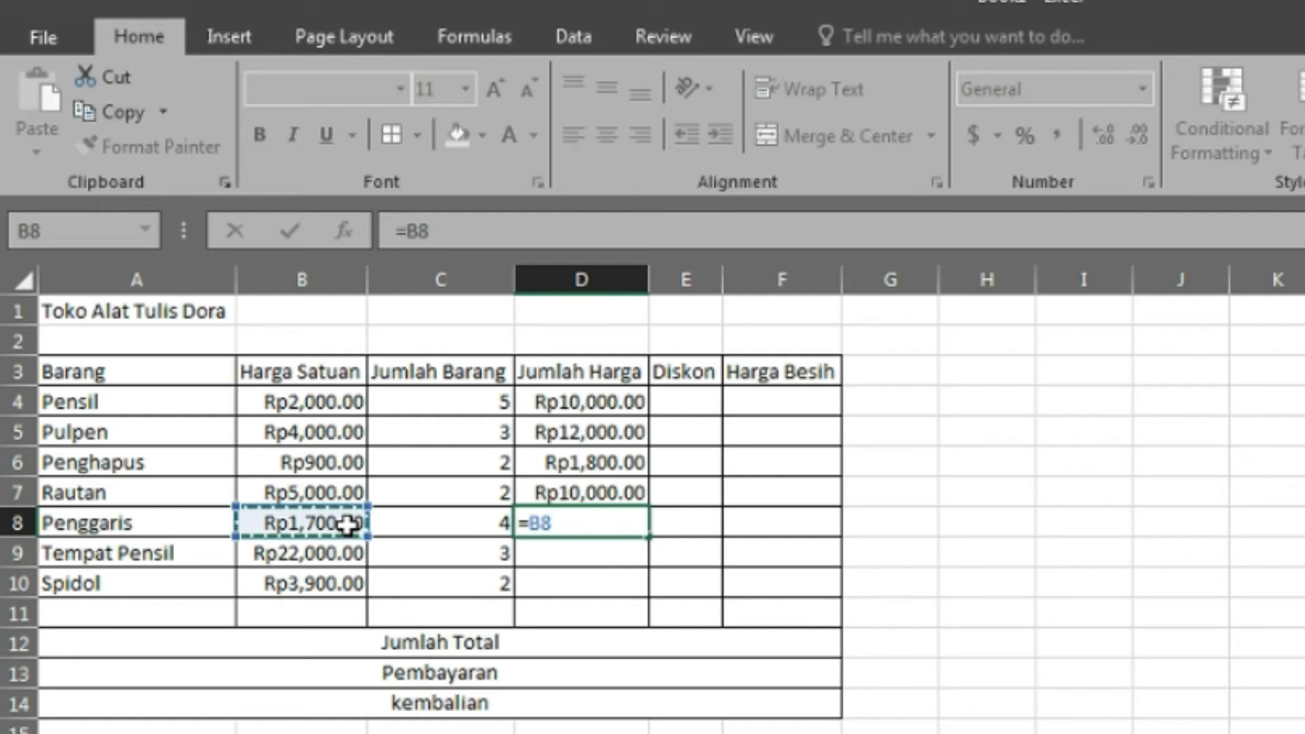
type("*")
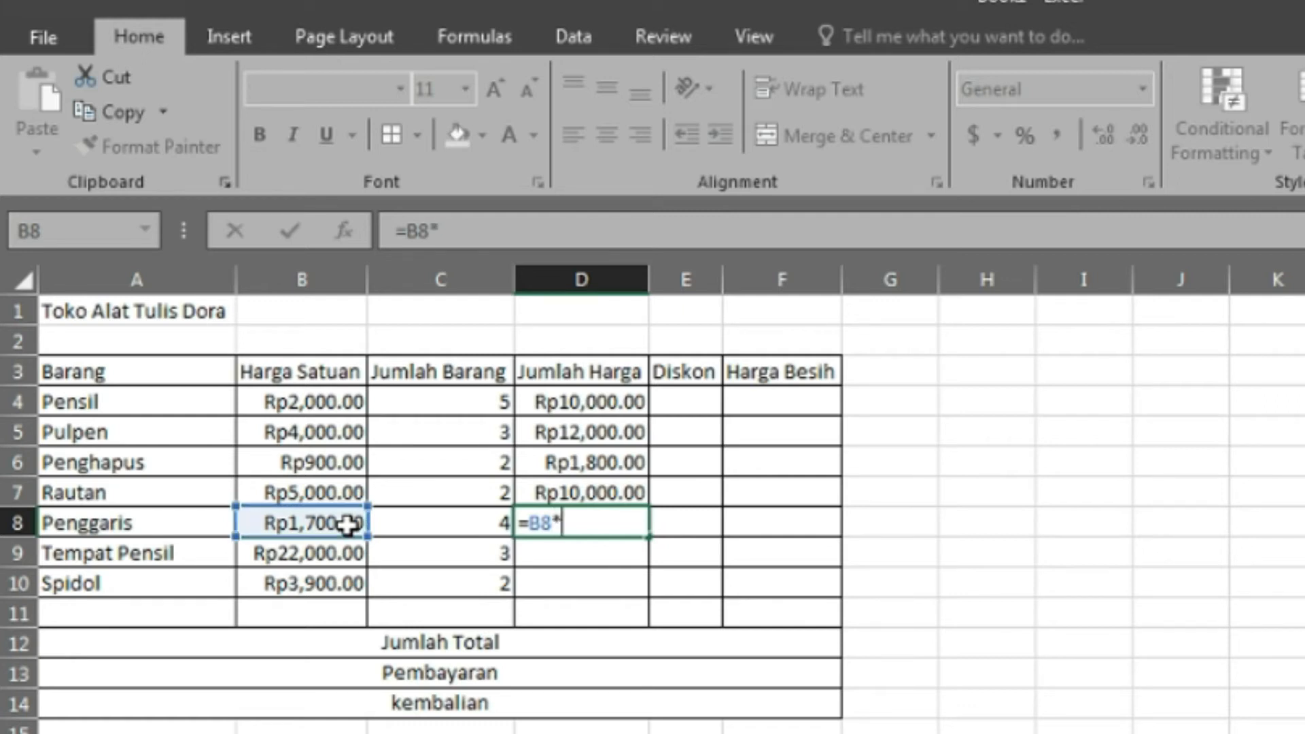
left_click(484, 518)
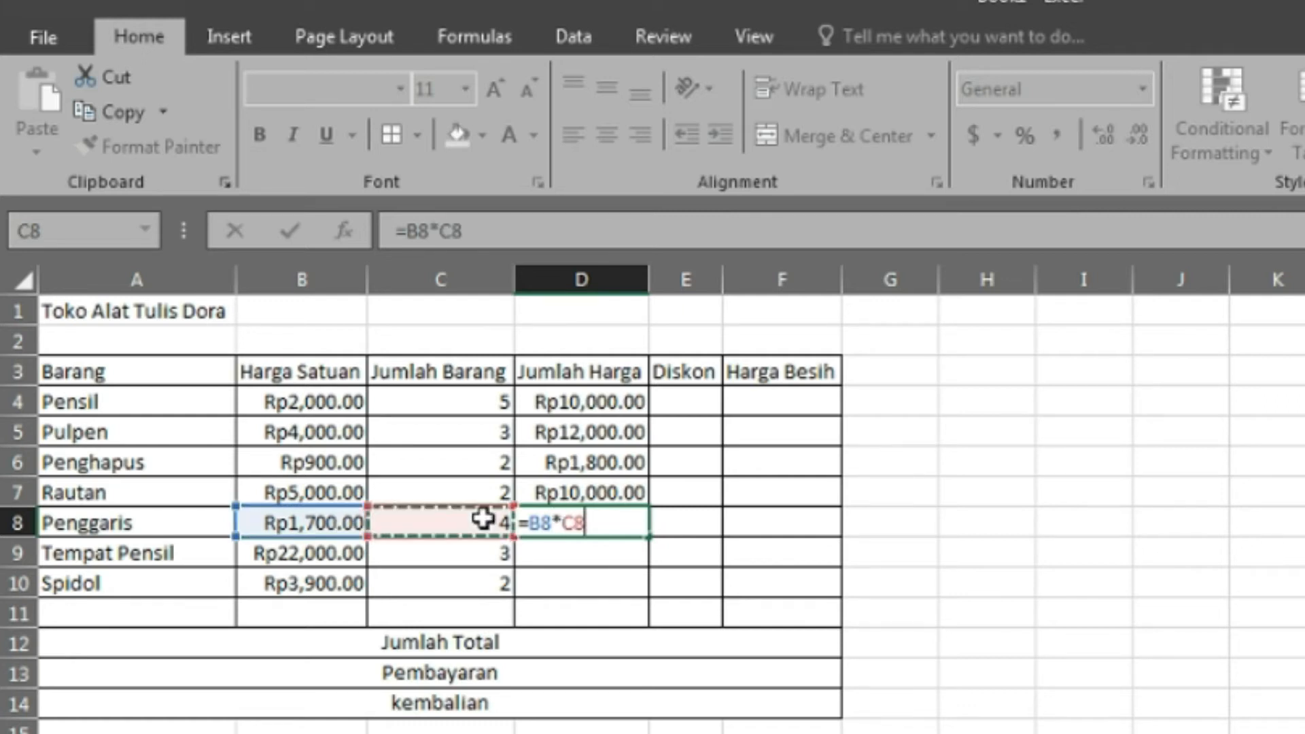
key("Return")
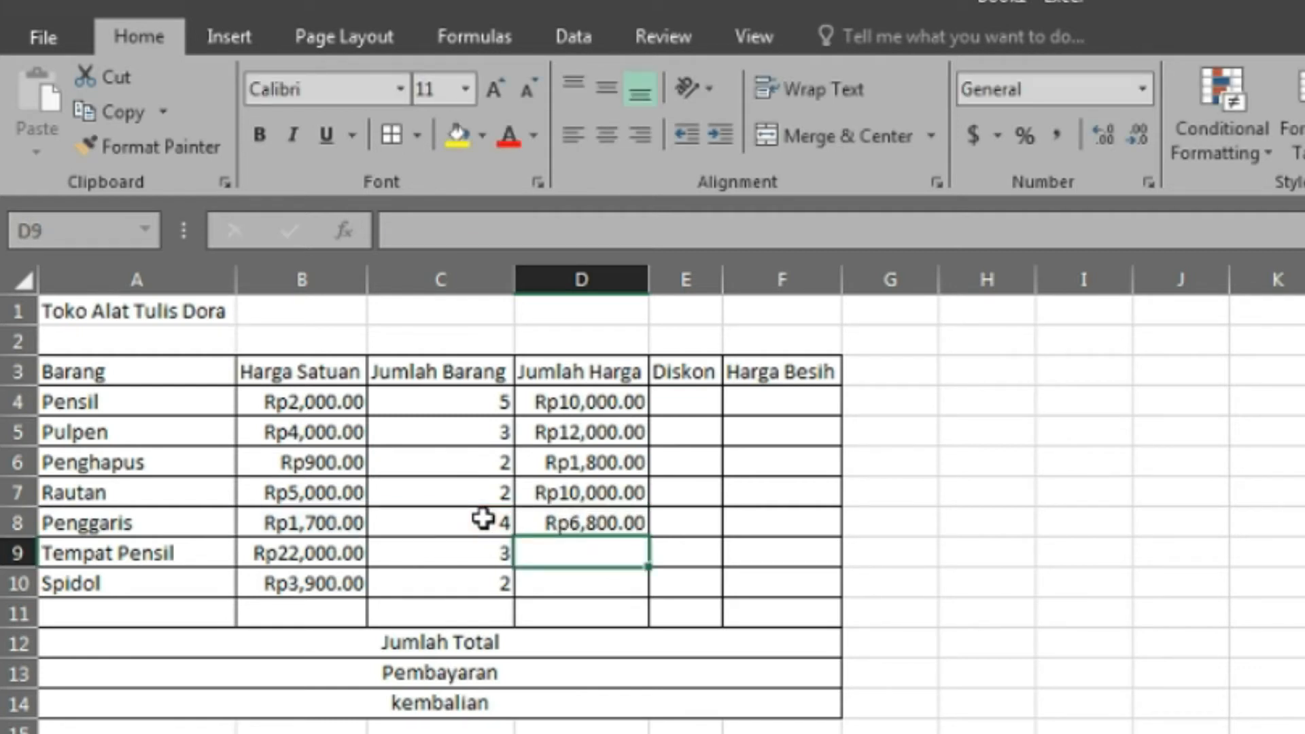
- Calculate the Jumlah Harga for Tempat Pensil in D9 with the formula =B9*C9
type("=")
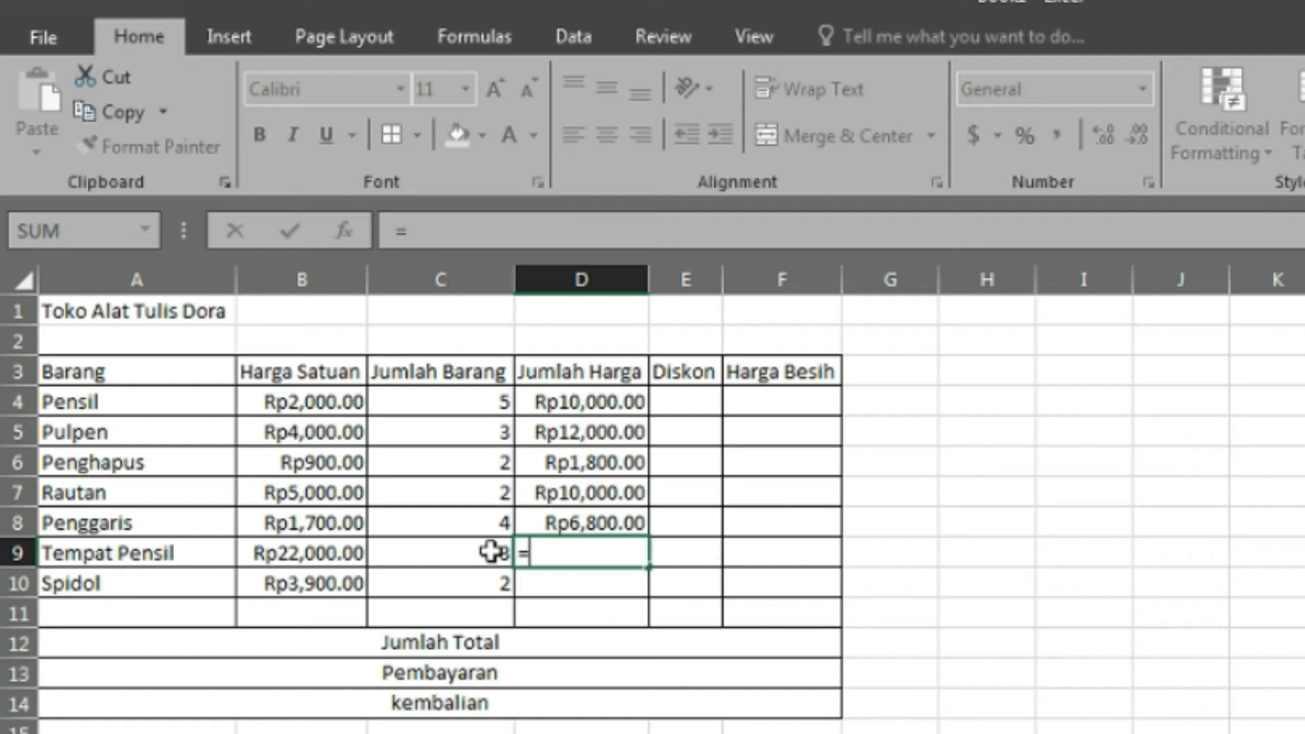
left_click(331, 553)
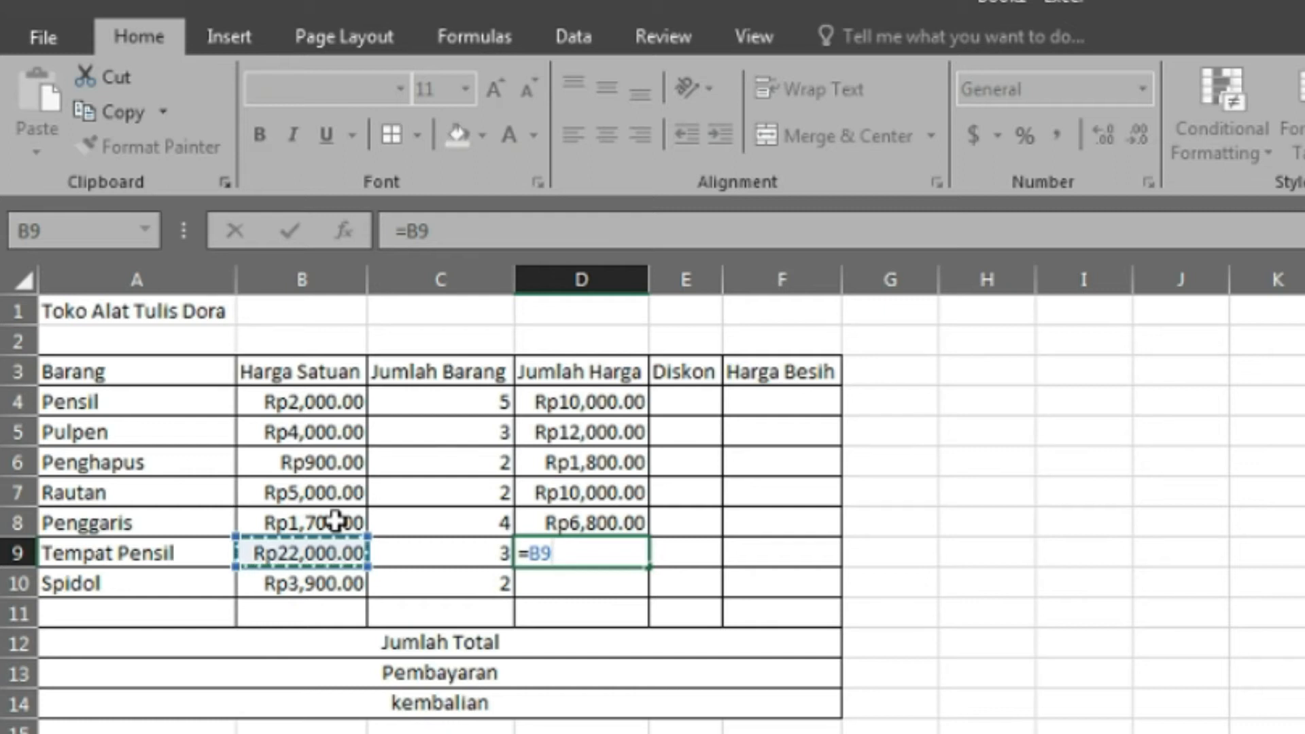
type("*")
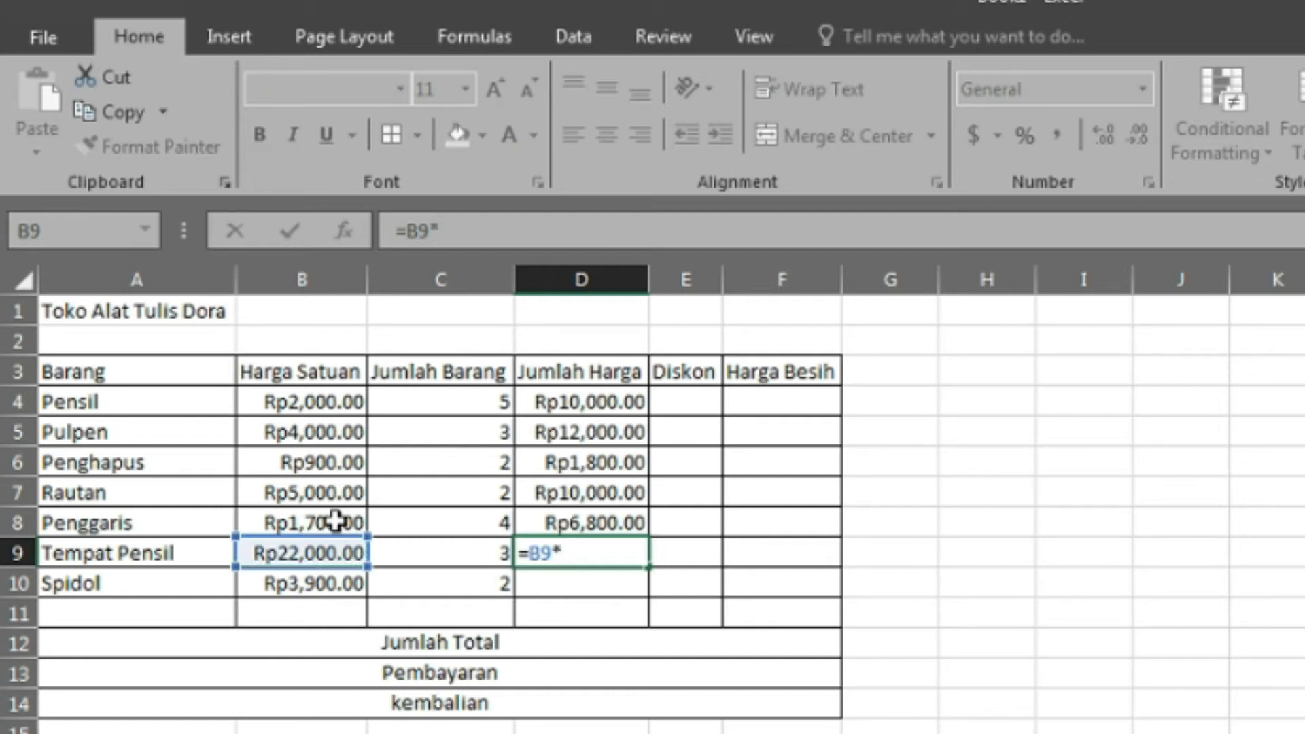
left_click(460, 557)
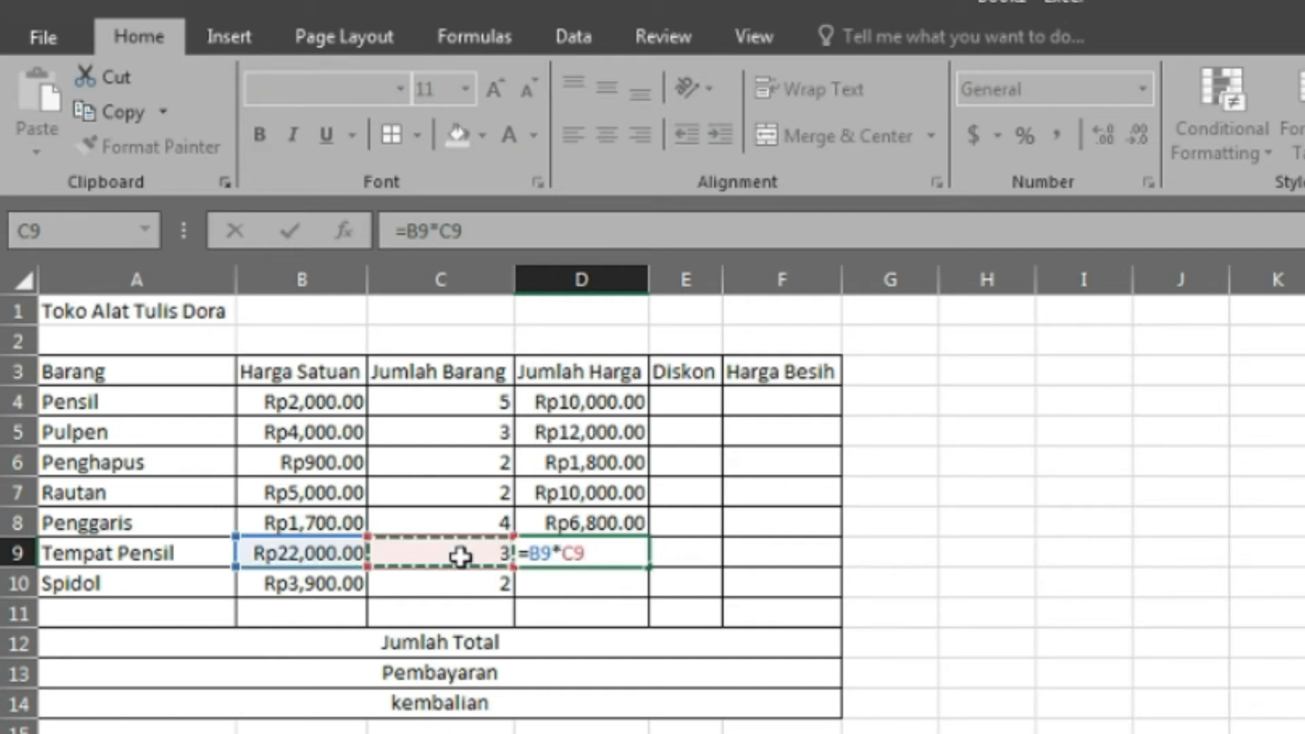
key("Return")
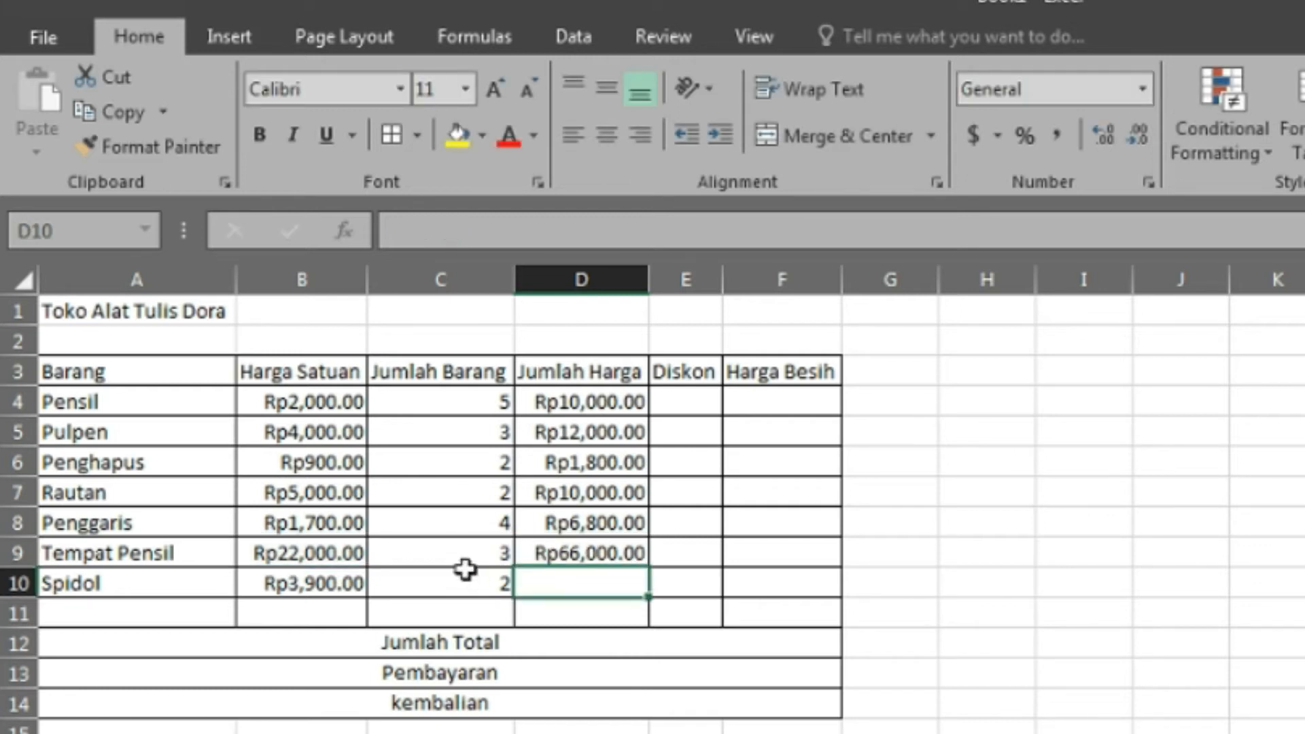
- Calculate the Jumlah Harga for Spidol in D10 with the formula =B10*C10
type("=")
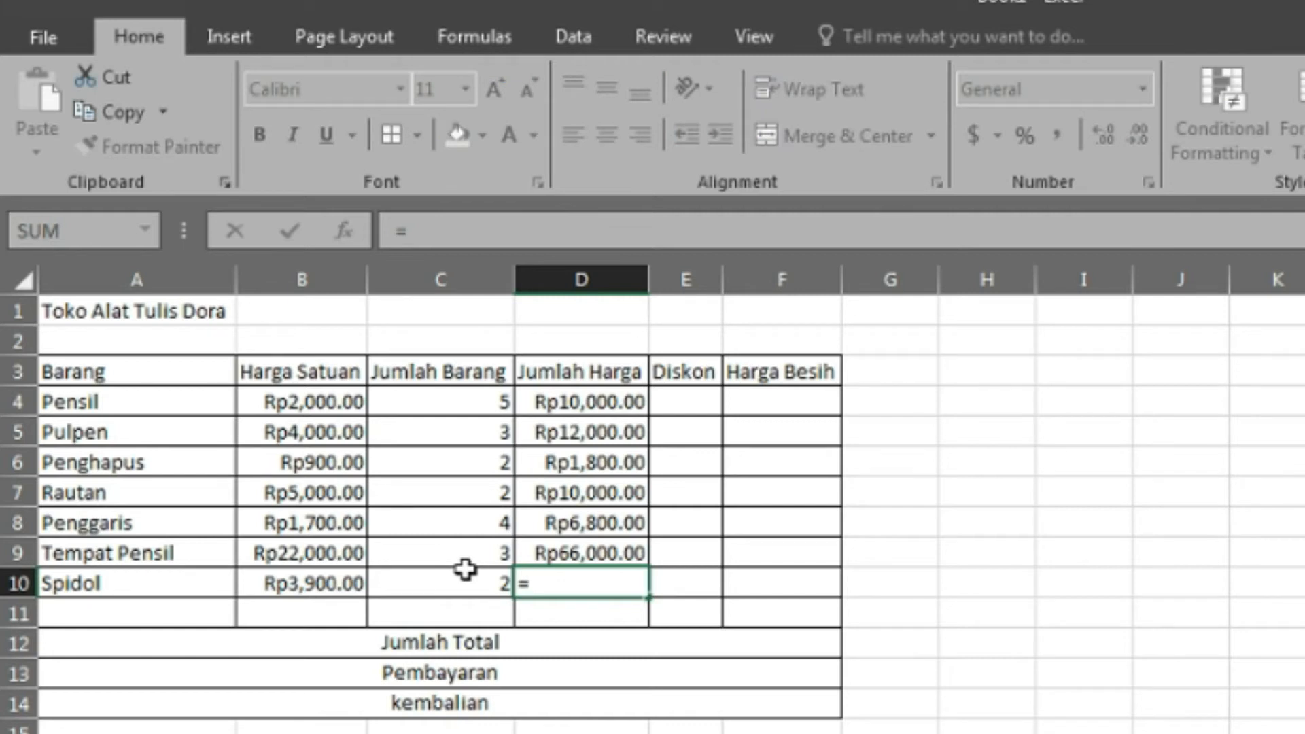
left_click(349, 583)
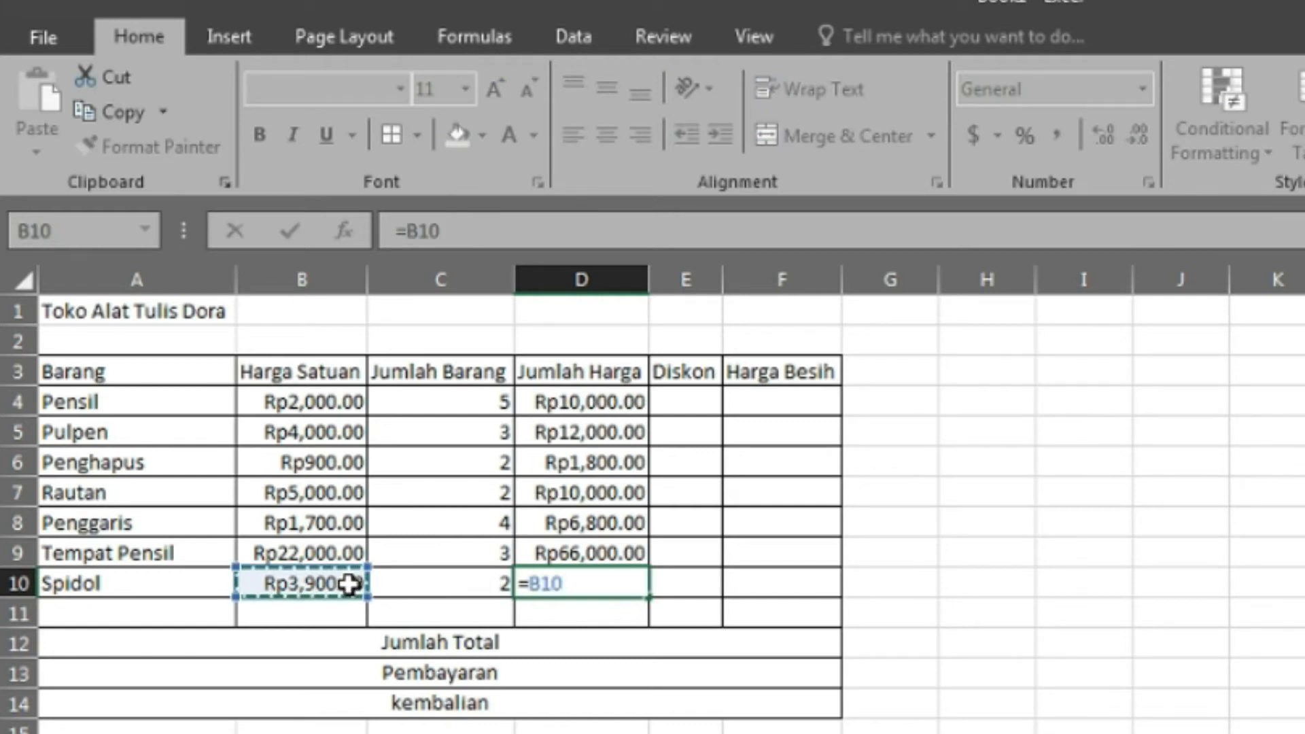
type("*")
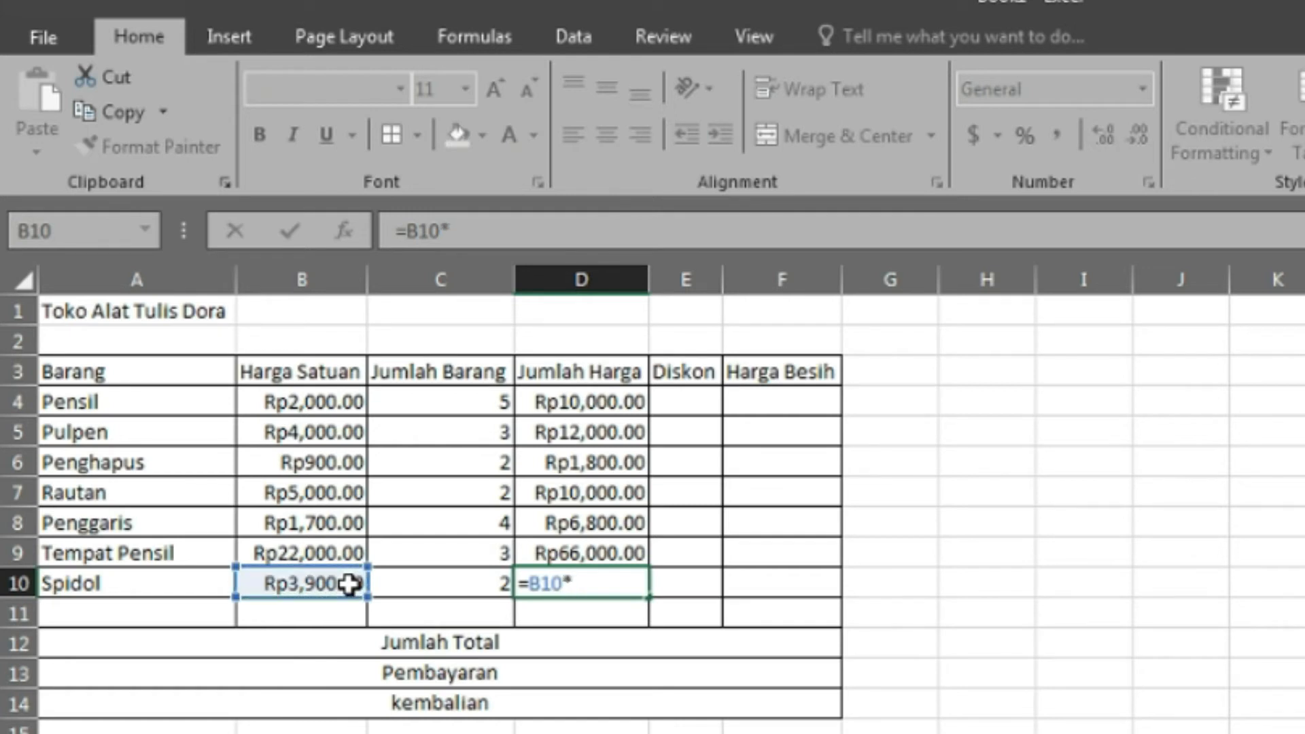
left_click(433, 580)
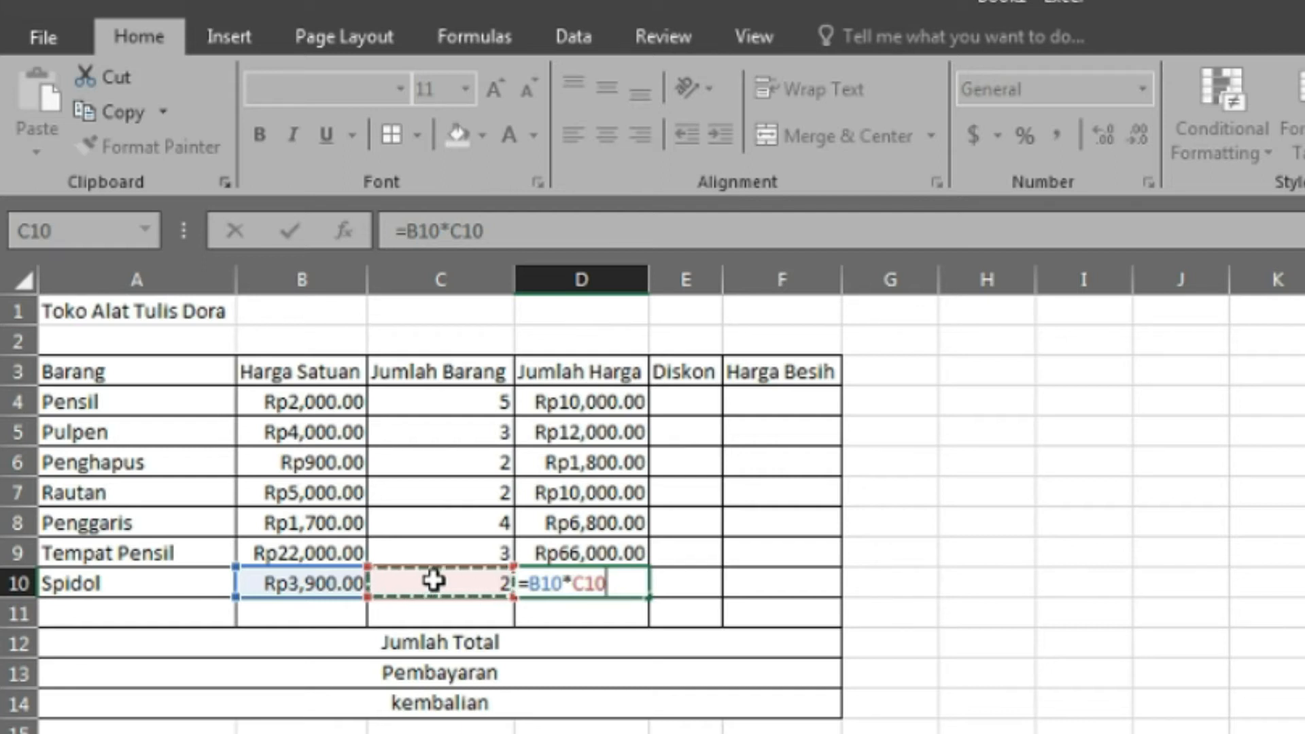
key("Return")
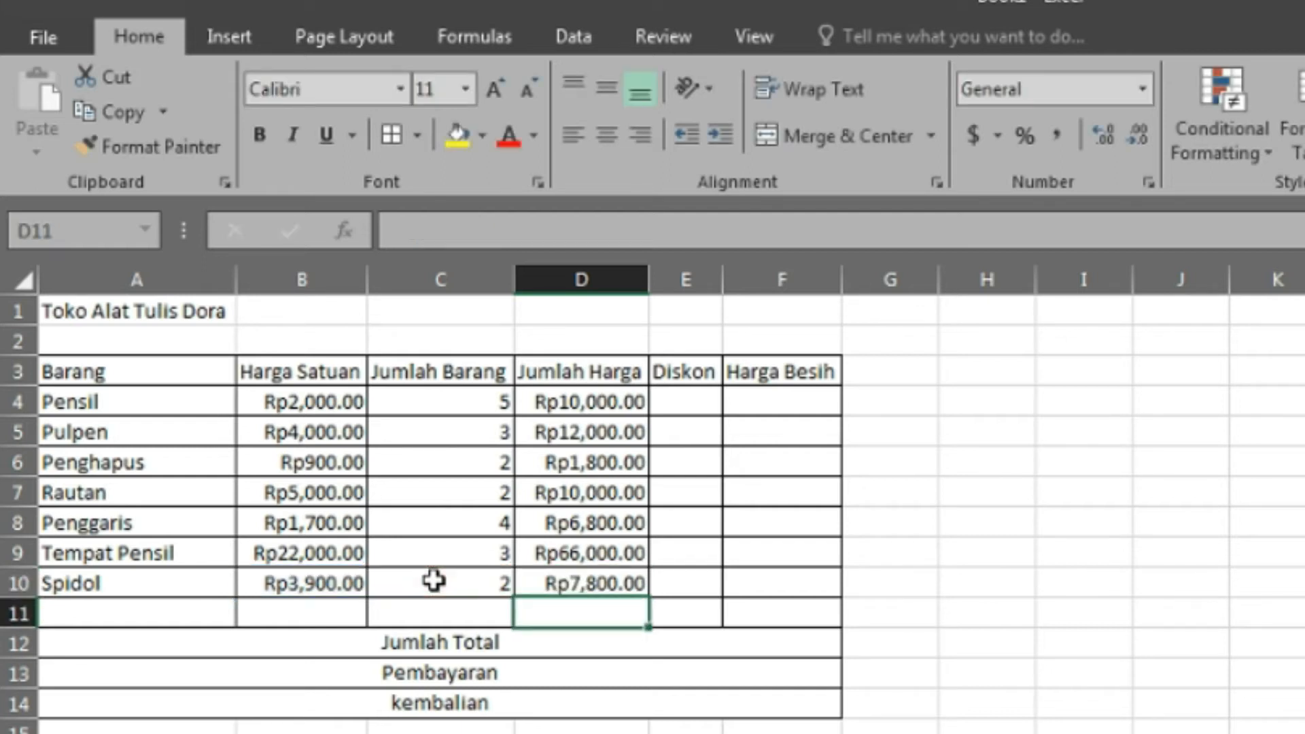
left_click(598, 390)
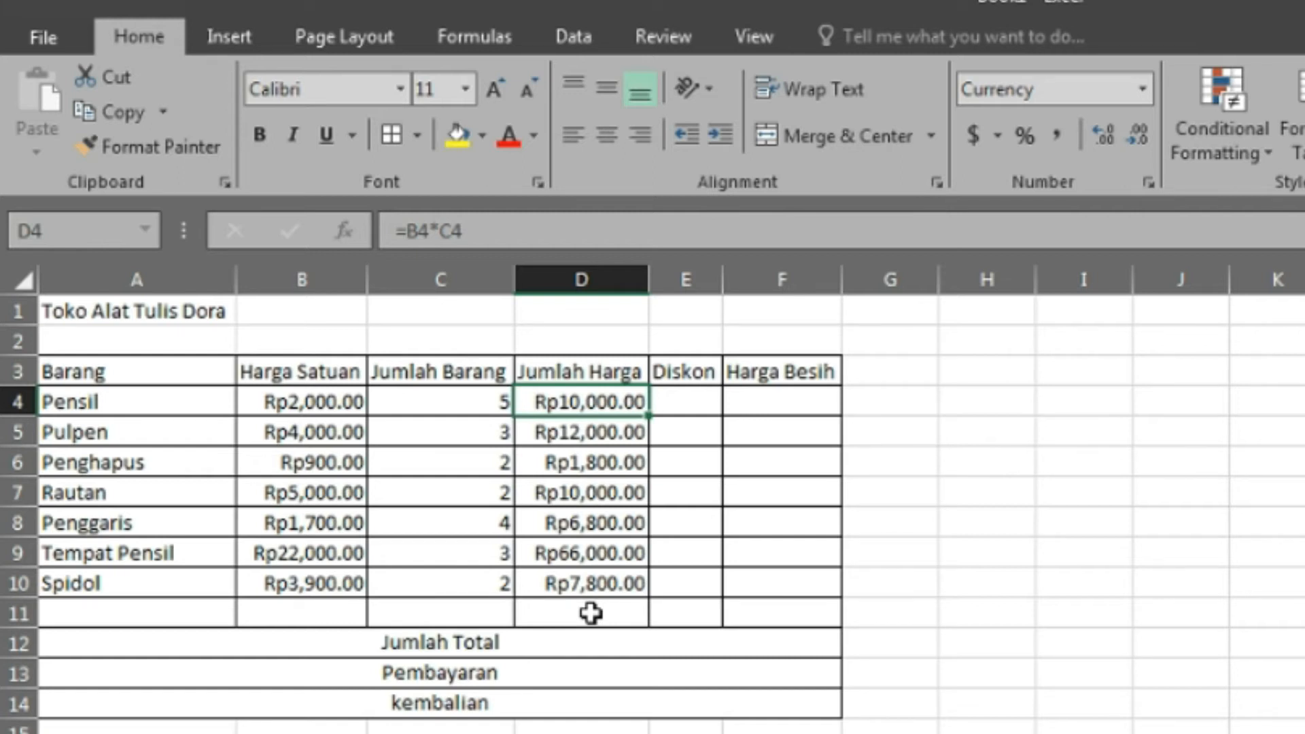
left_click(684, 373)
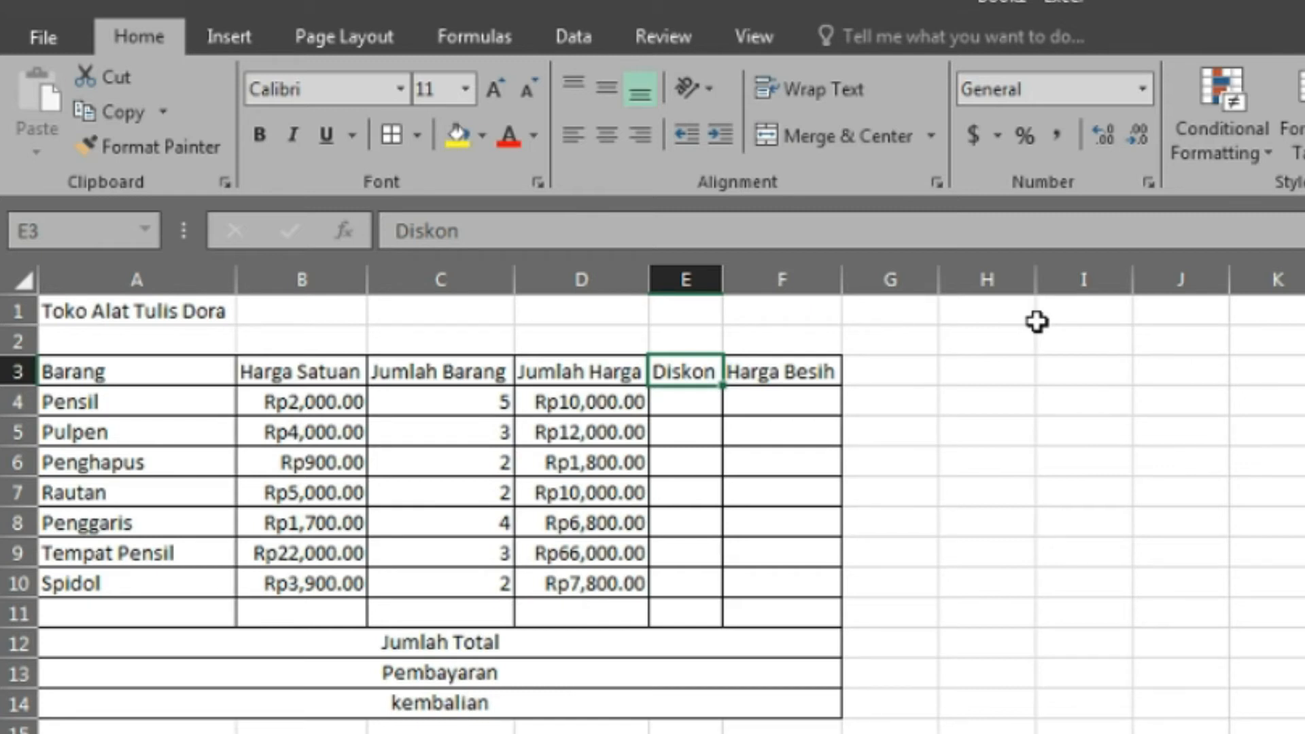
left_click(702, 404)
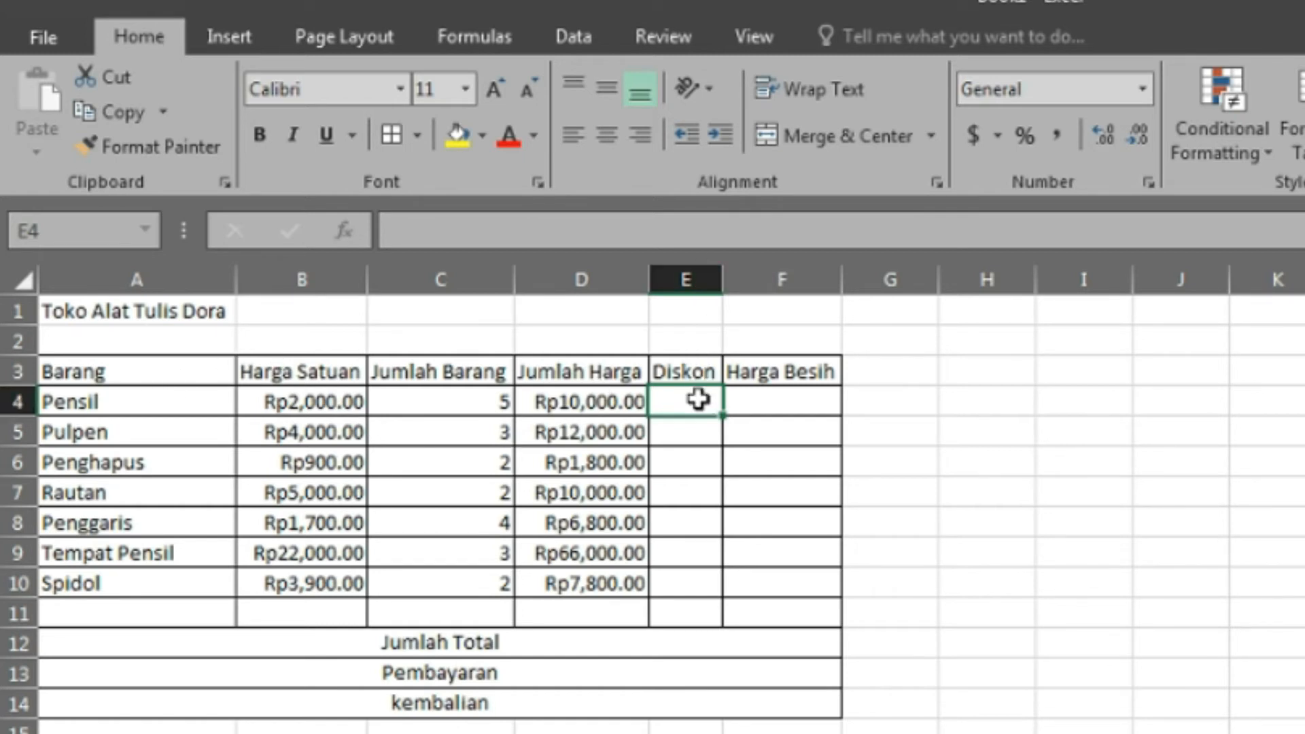
left_click(686, 275)
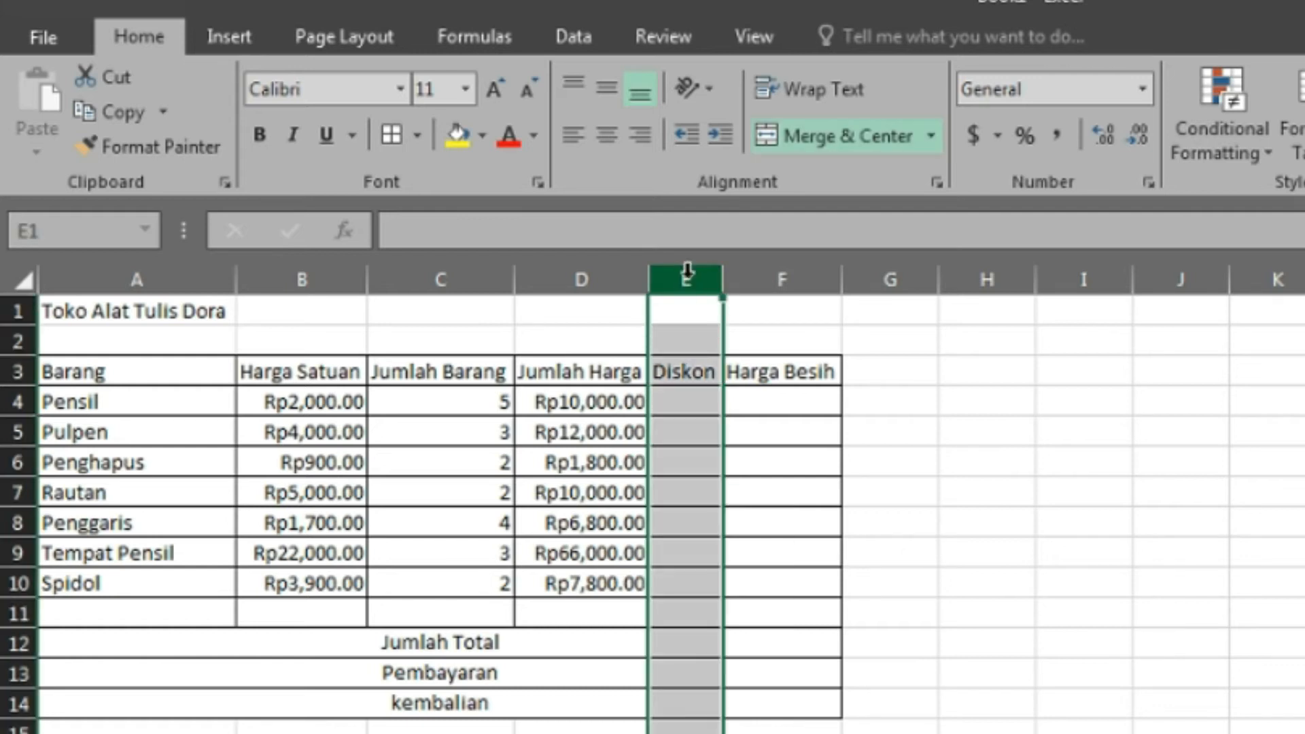
left_click(7, 403)
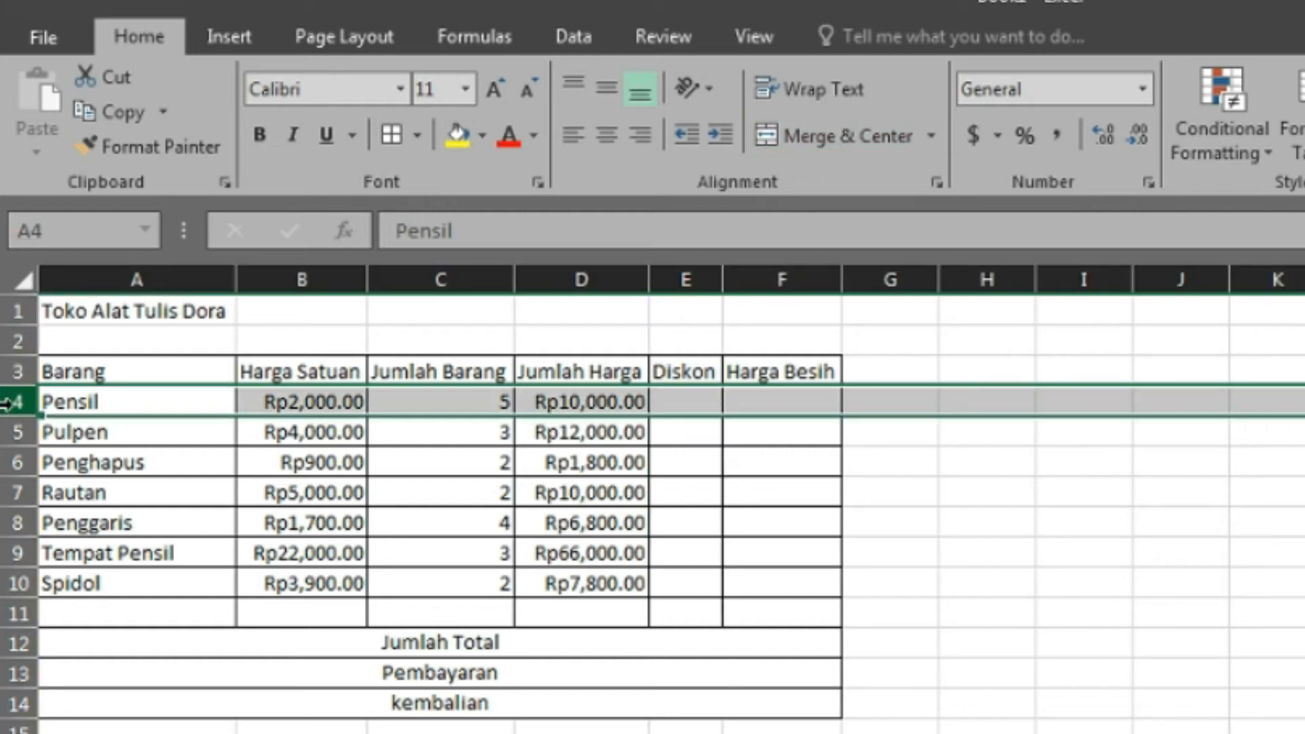
- Insert an IF function in the Diskon cell for Pensil, E4
left_click(681, 403)
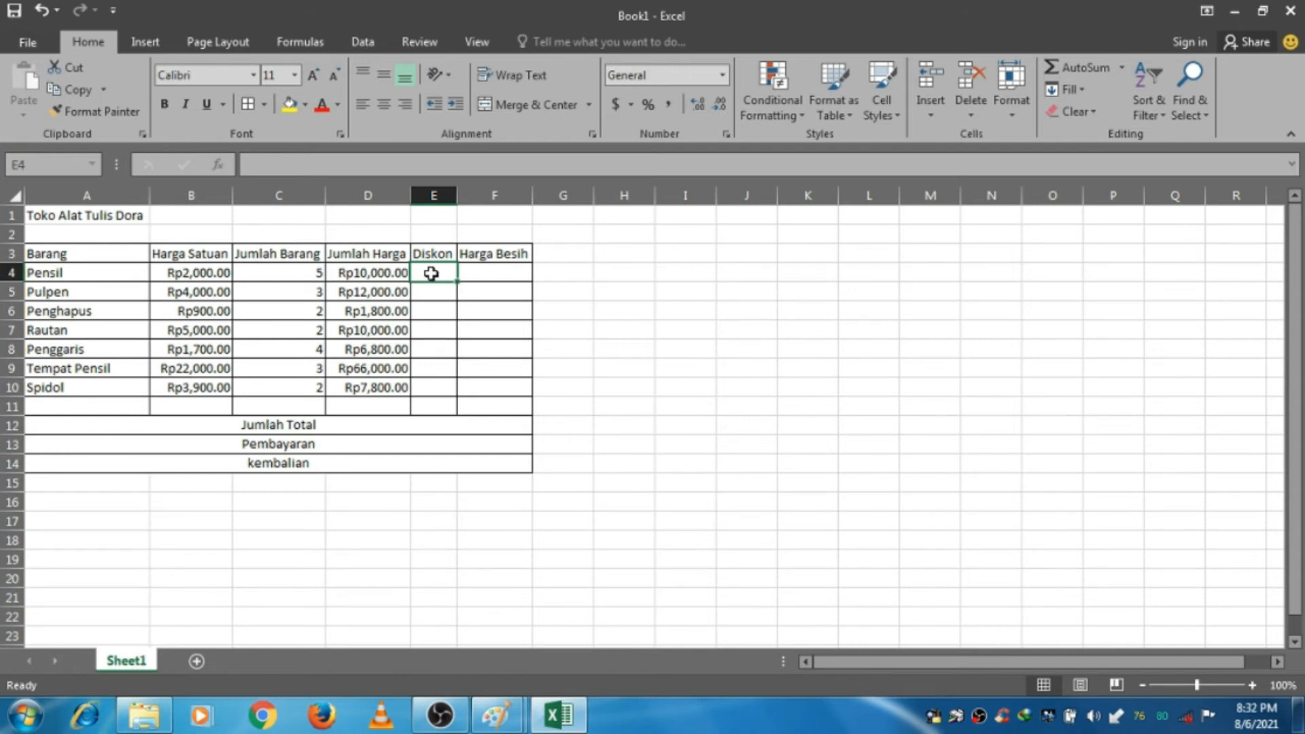
left_click(220, 164)
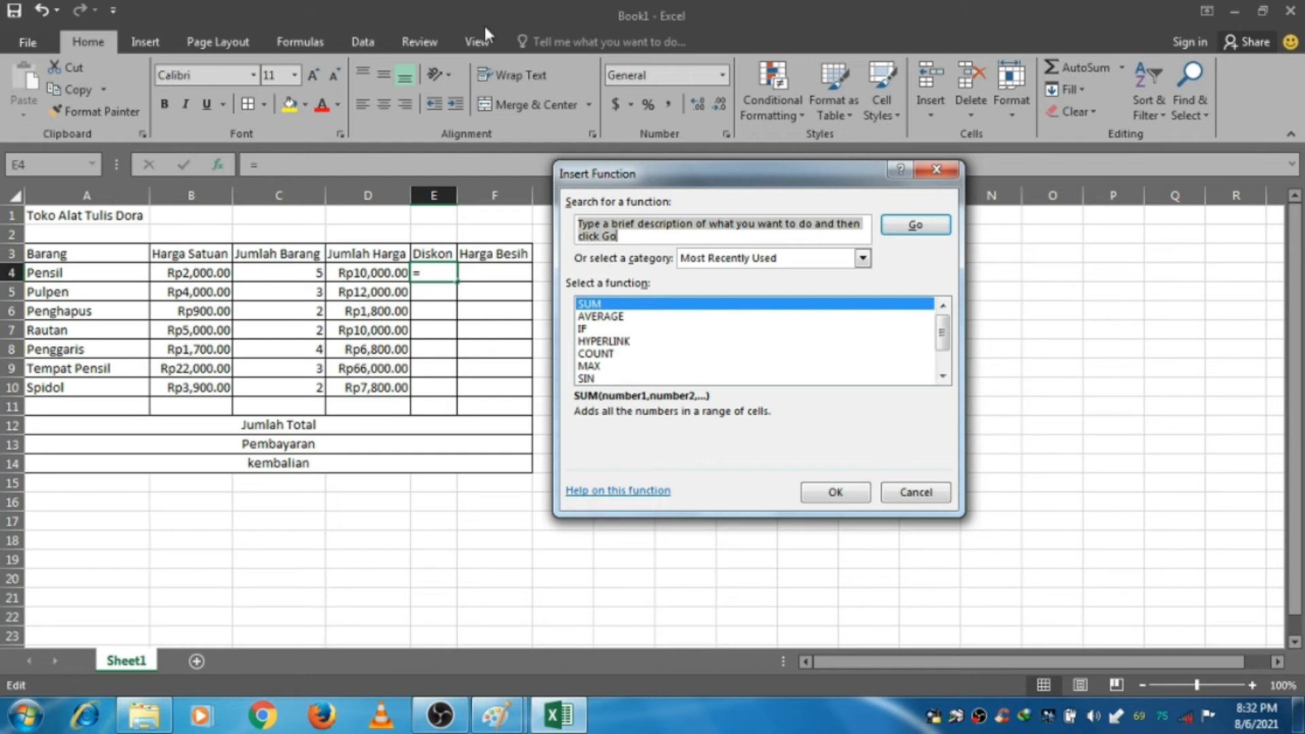
left_click_drag(665, 179, 701, 185)
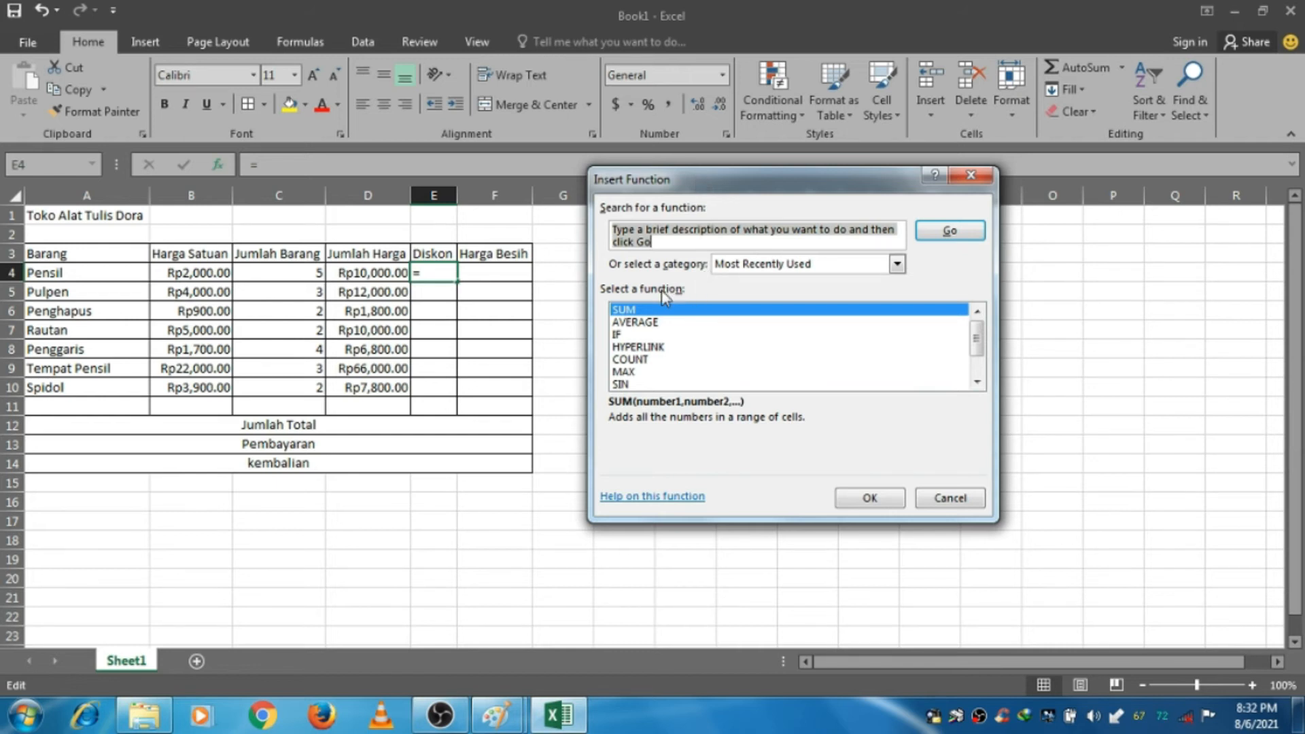
left_click(622, 334)
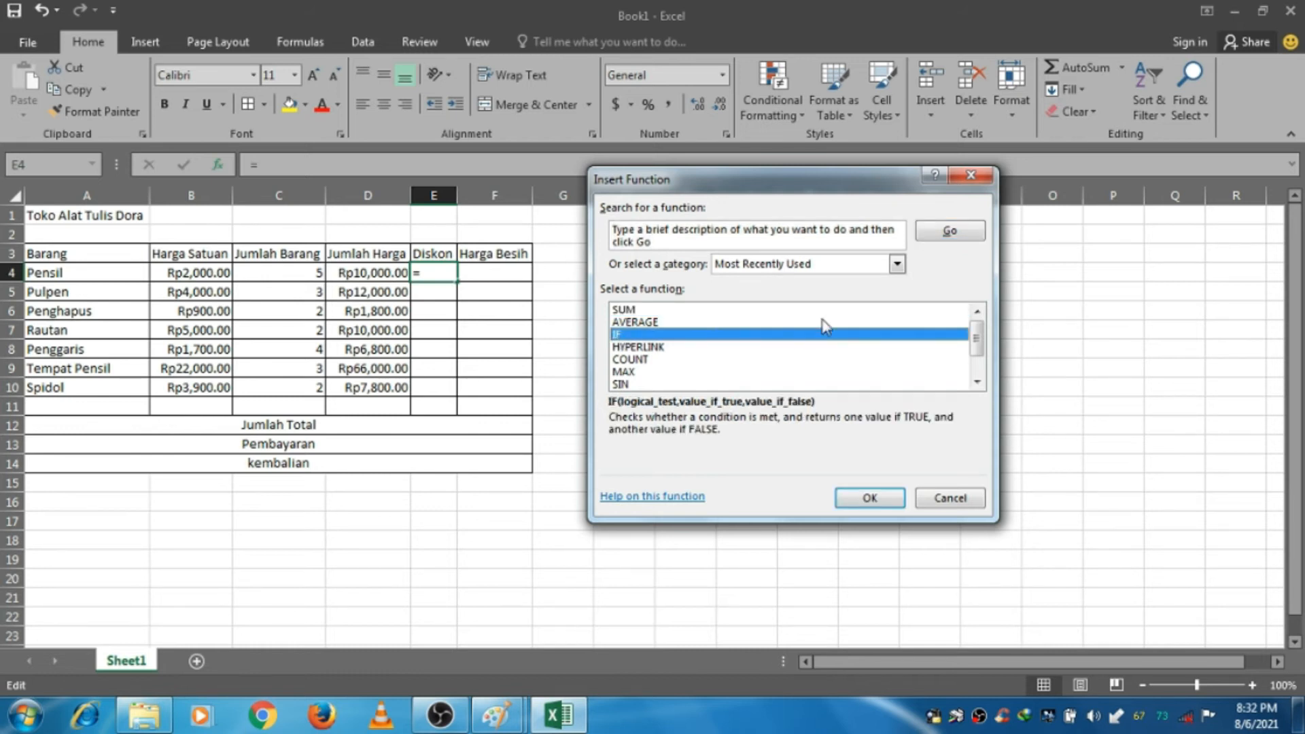
left_click(874, 498)
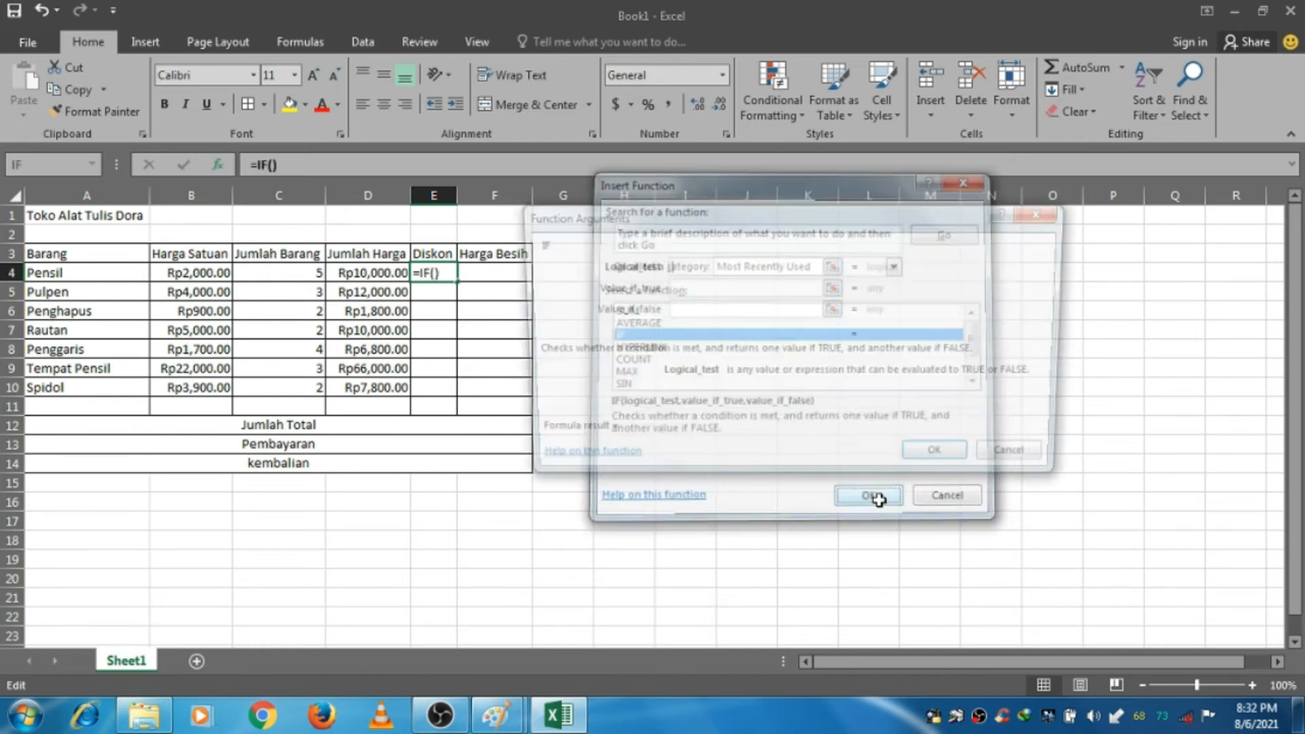
- Set the IF function's logical test to C4>=4, referencing the Jumlah Barang for Pensil
left_click_drag(893, 216, 934, 234)
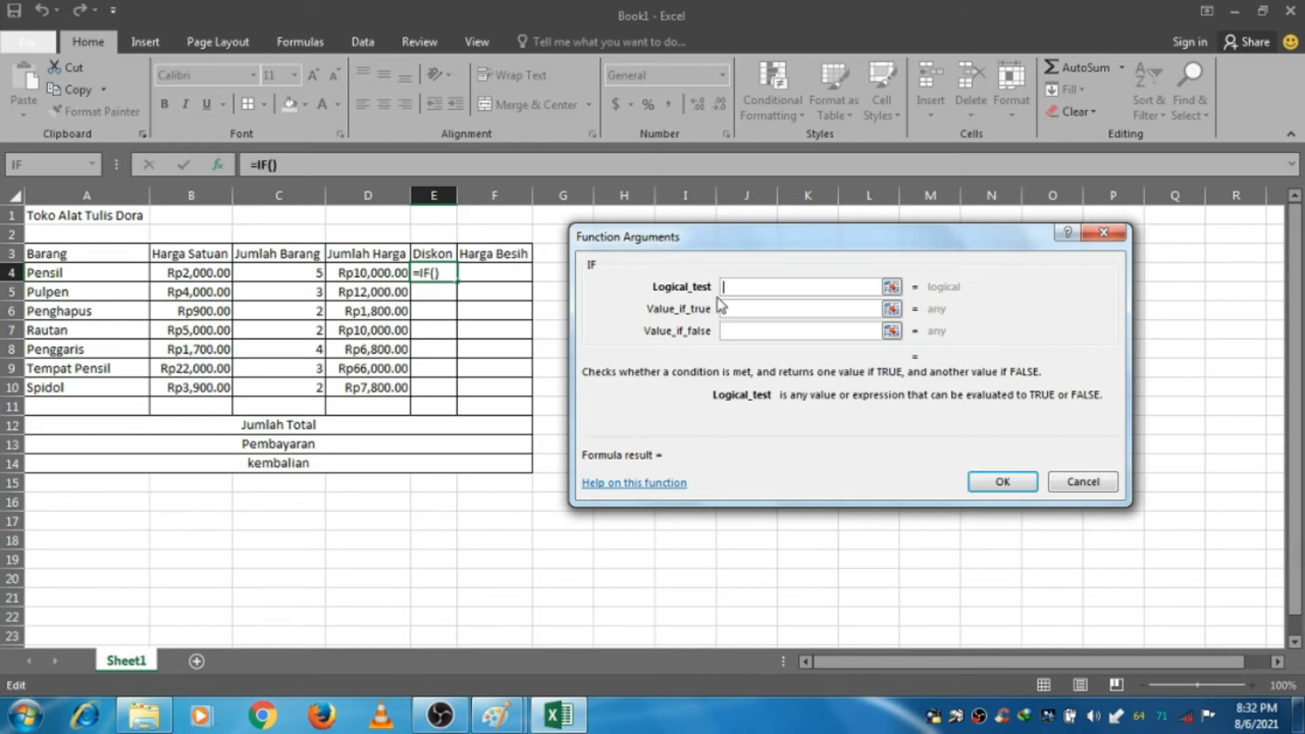
left_click(891, 287)
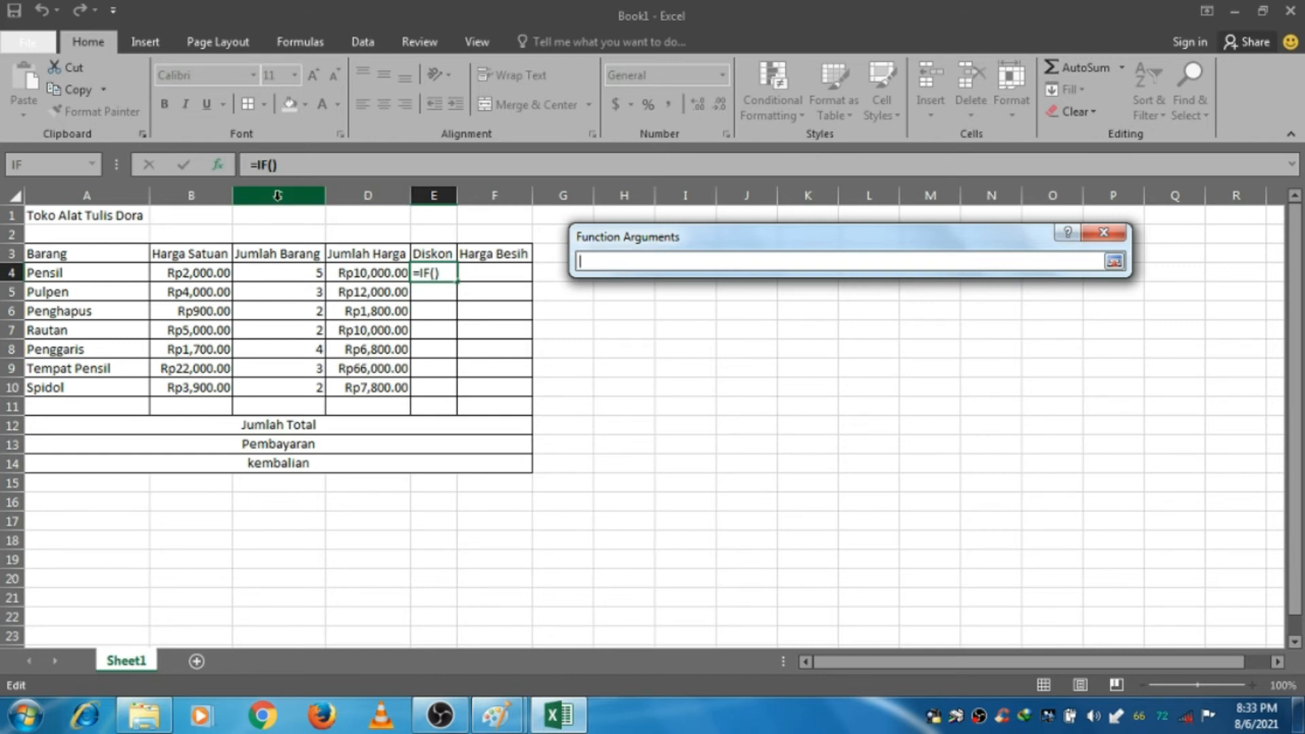
left_click(285, 272)
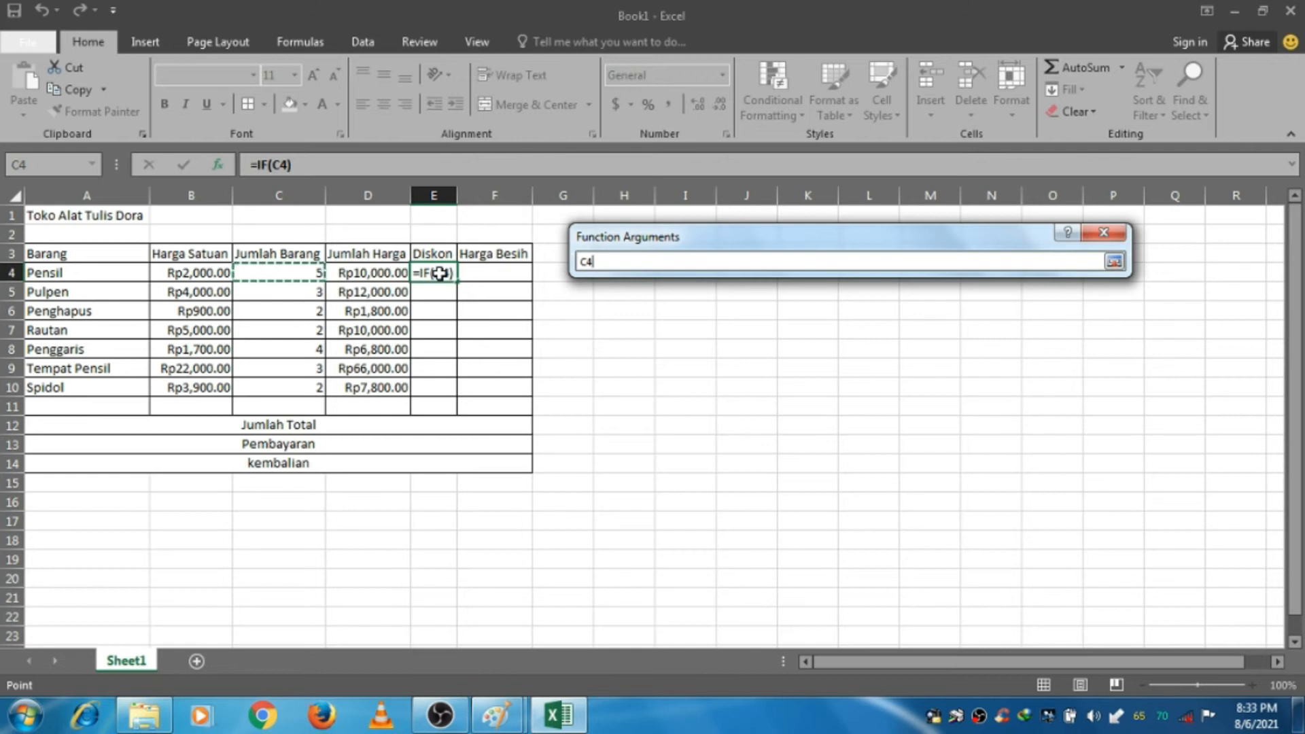
left_click(1114, 262)
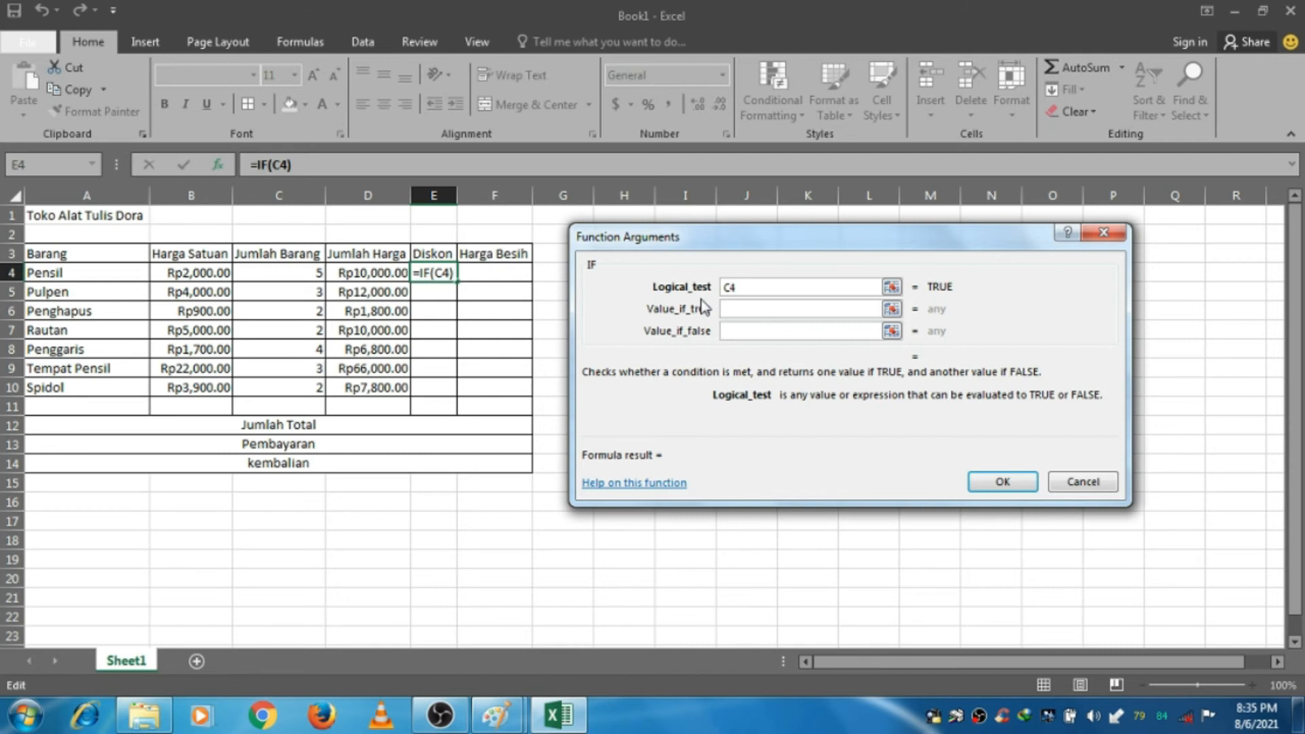
type(">")
type("=4")
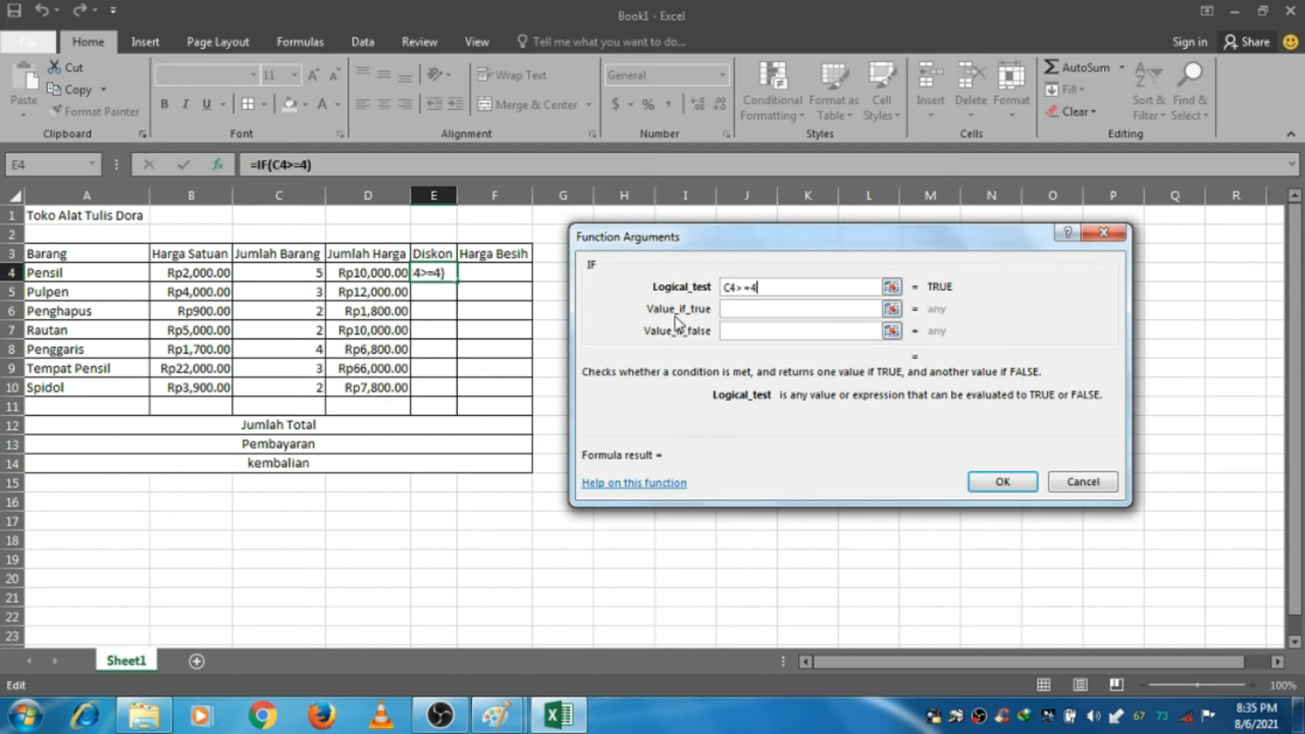
- Complete the IF function in E4 with 2%*D4 as the value if true and 0 as the value if false
left_click(727, 310)
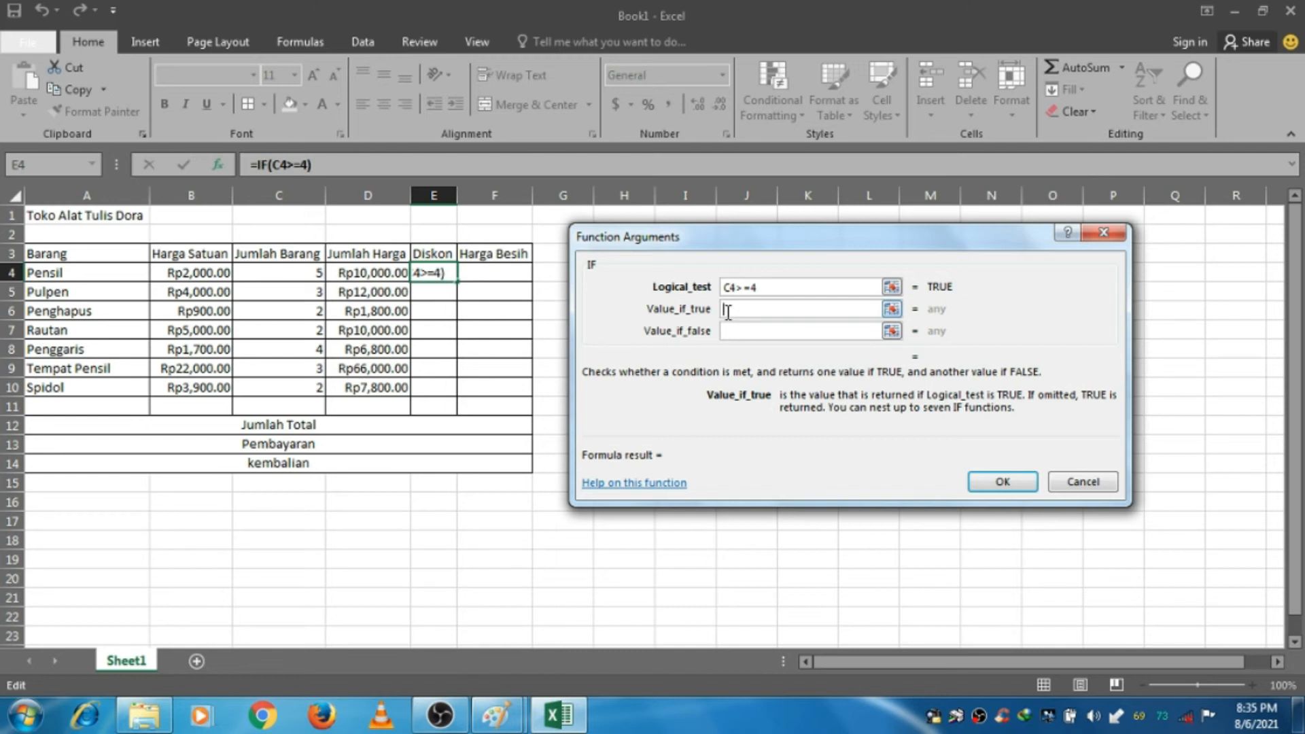
type("2%")
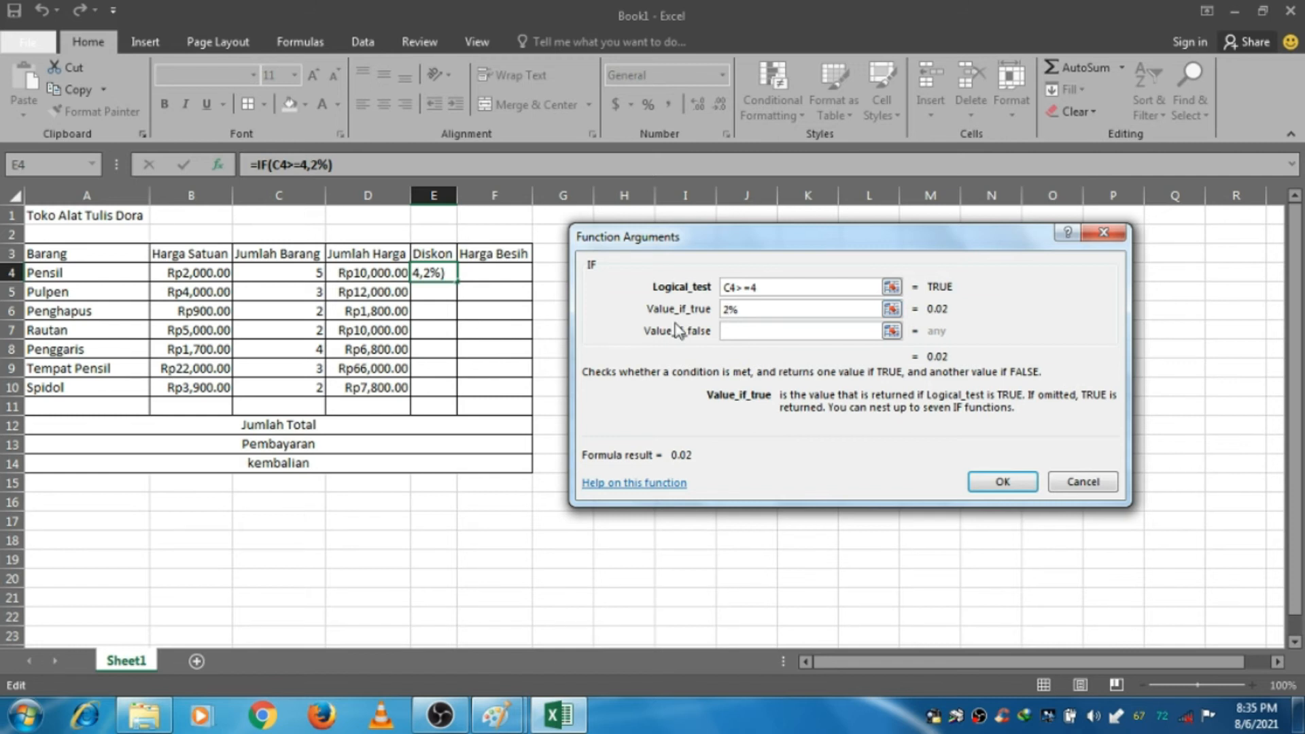
type("\"")
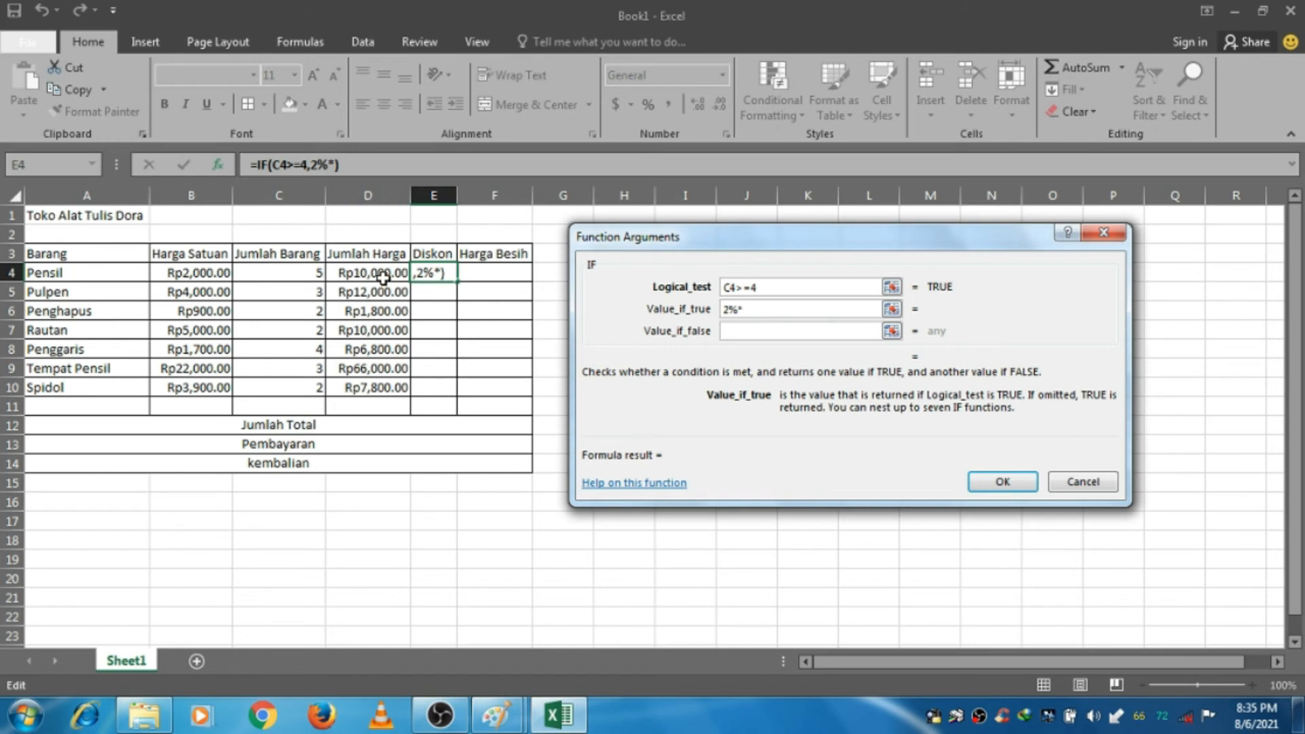
left_click(361, 272)
left_click(797, 332)
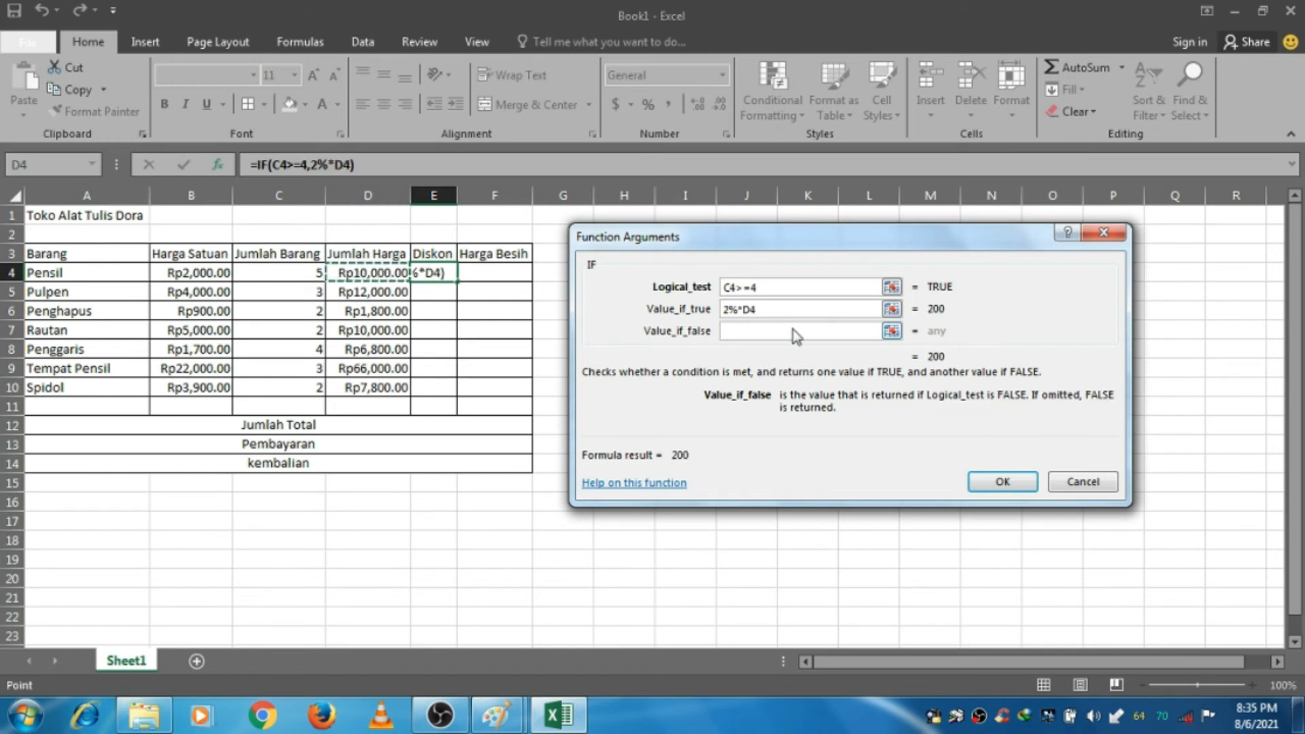
type("0")
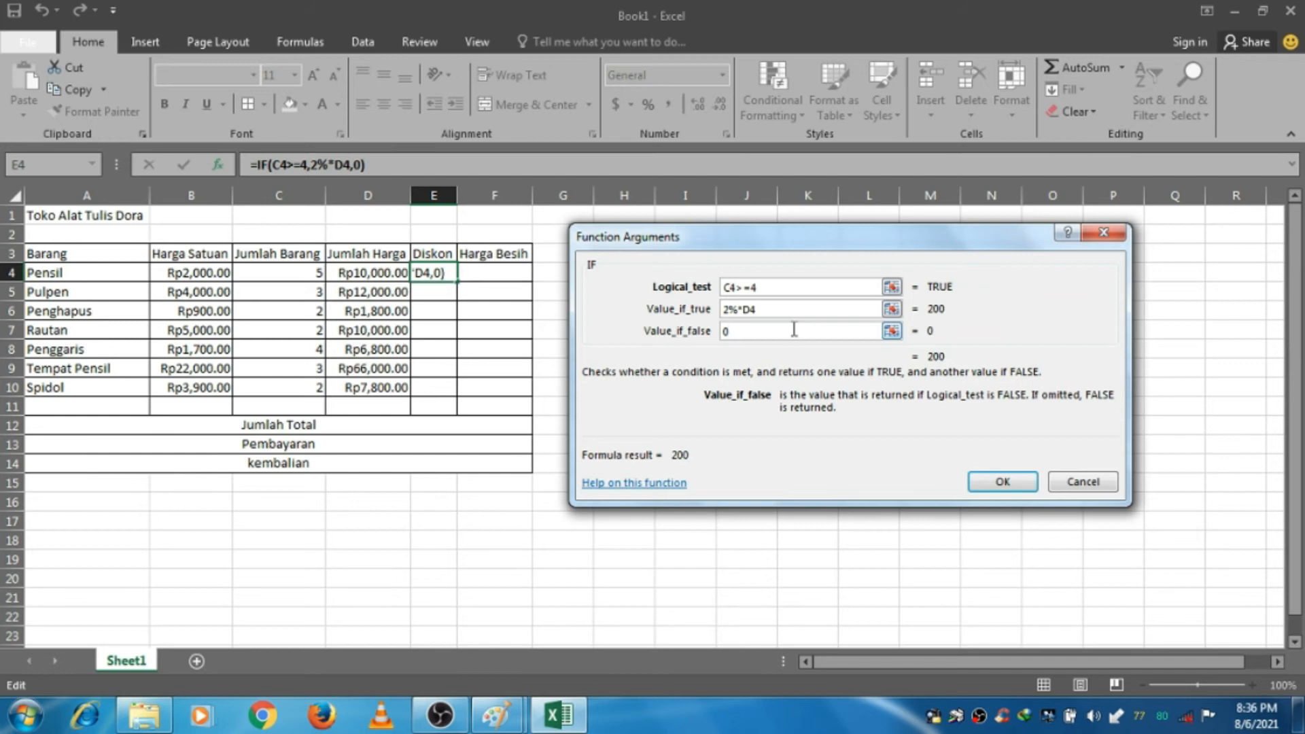
left_click(1003, 482)
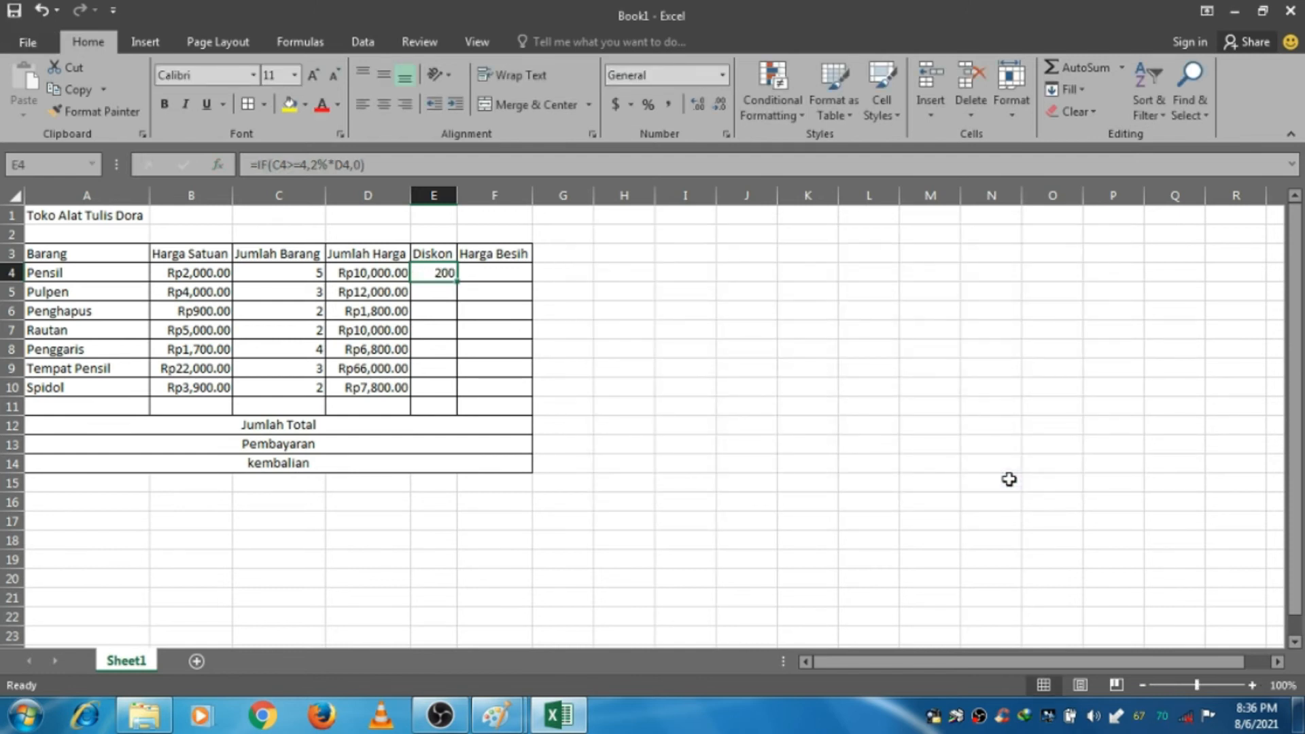
- Insert an IF function in the Diskon cell for Pulpen, E5, with the logical test C5>=4
left_click(444, 292)
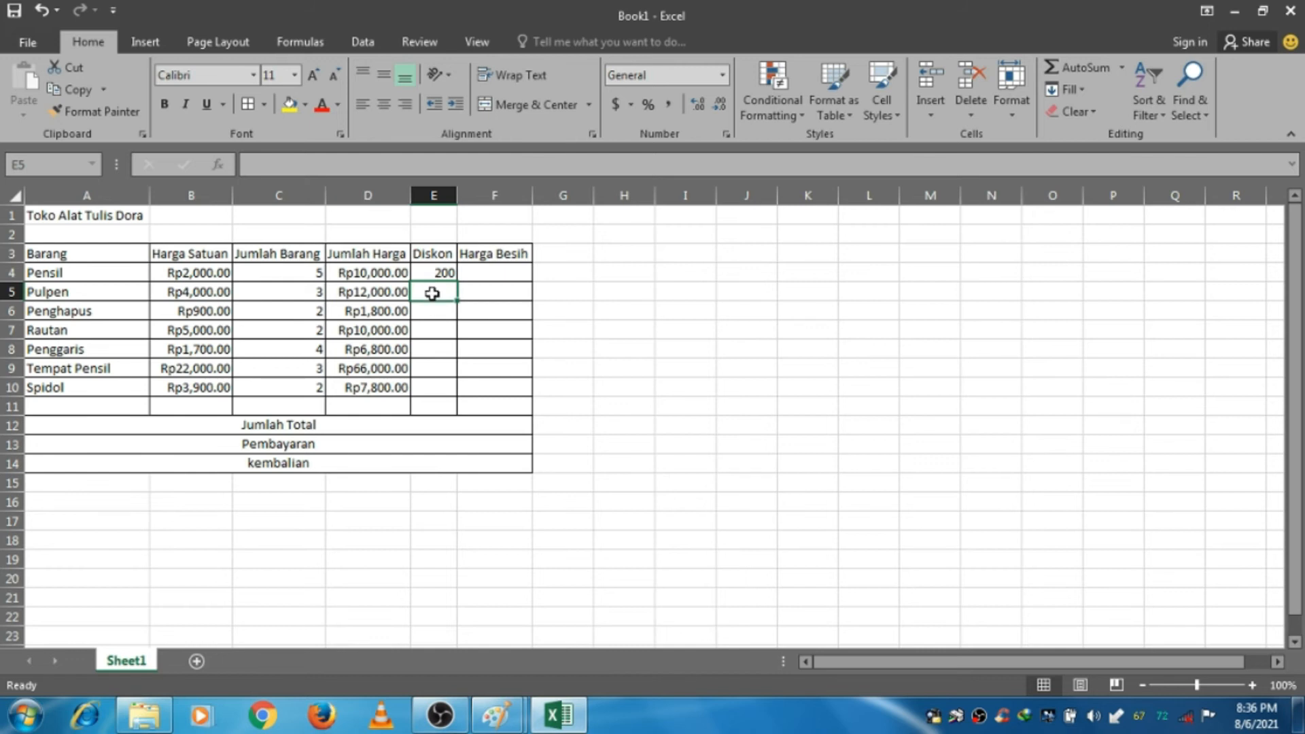
left_click(216, 166)
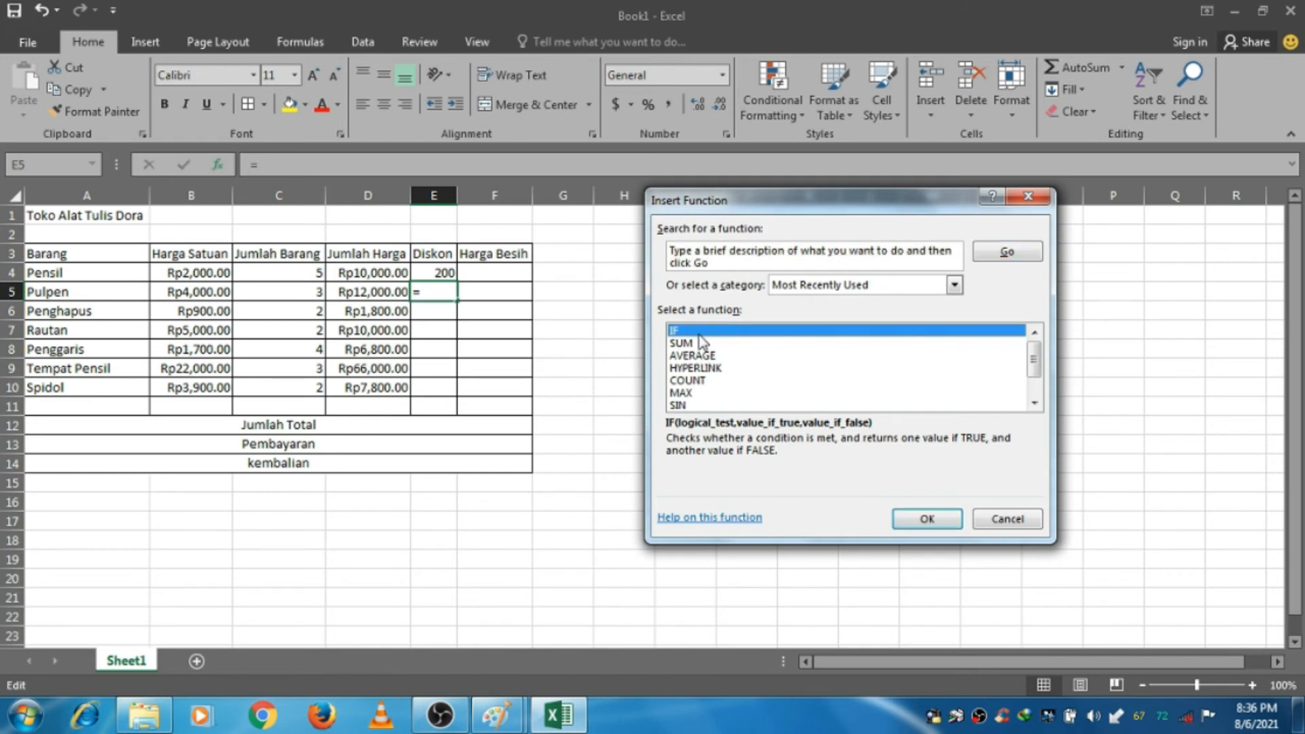
left_click(920, 519)
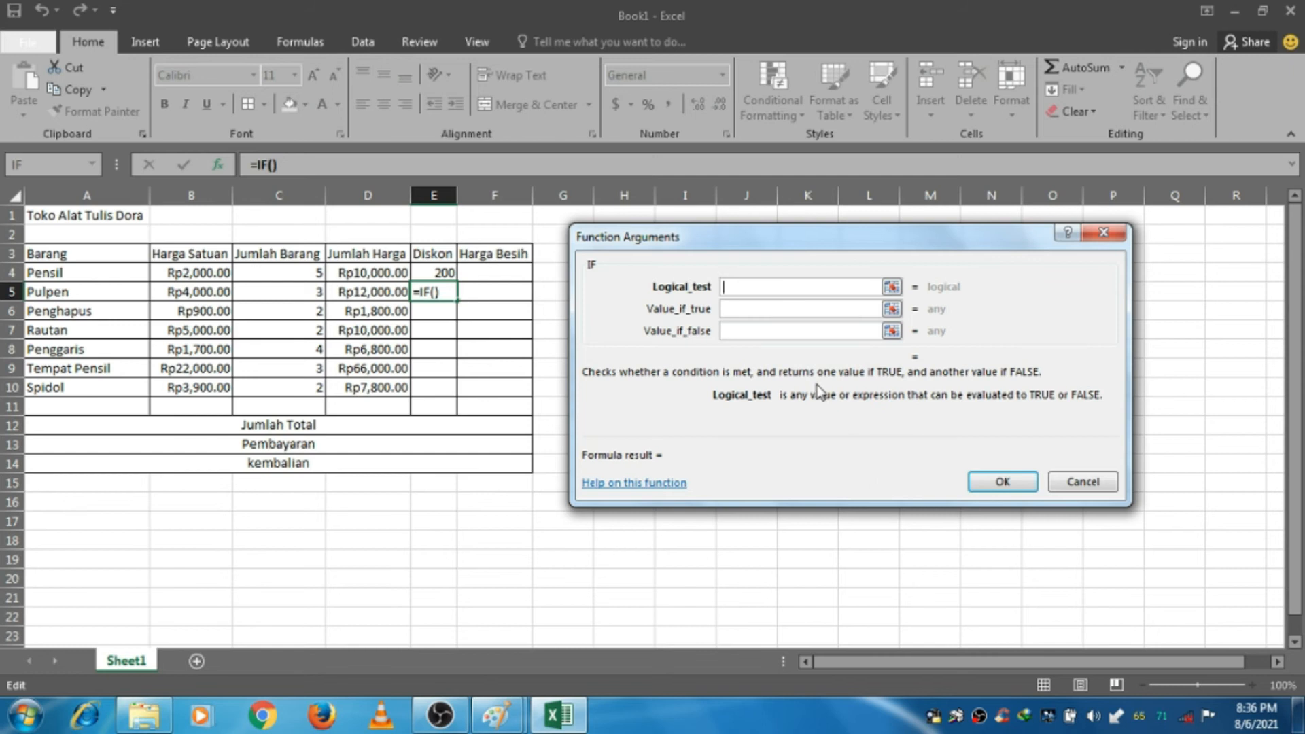
left_click(305, 293)
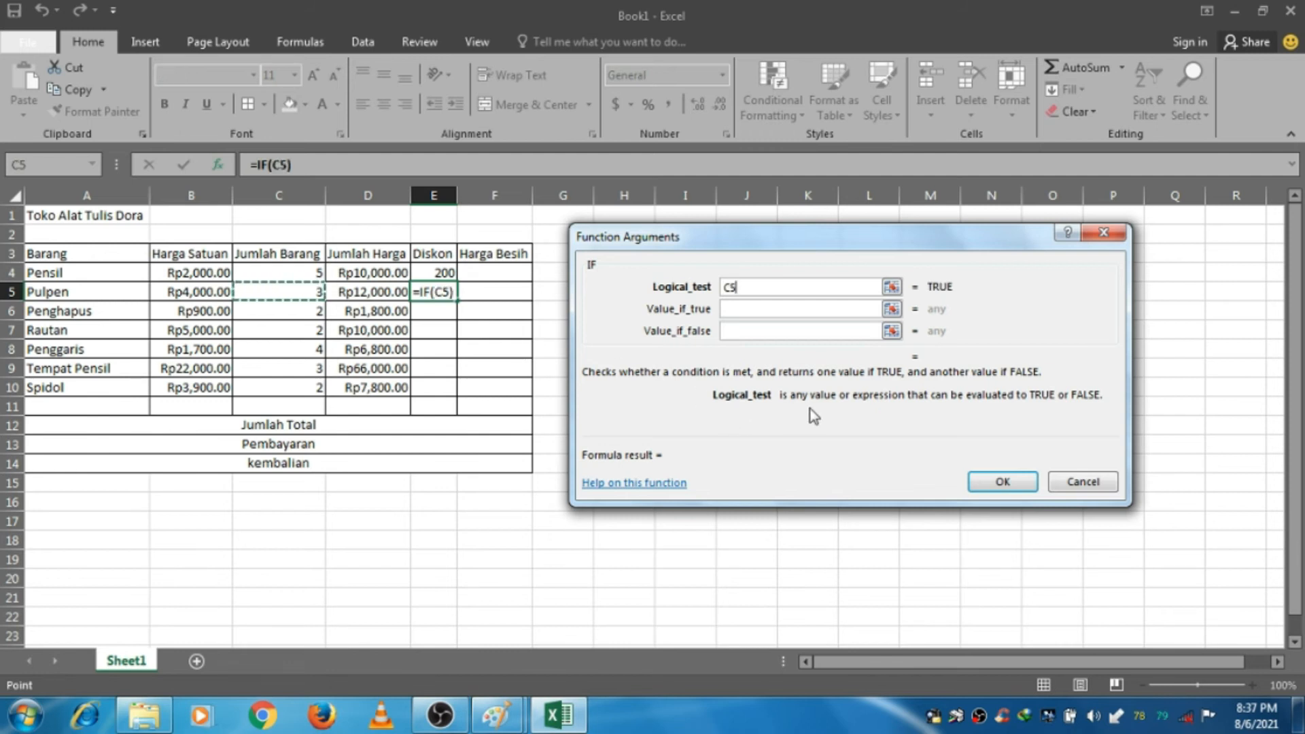
type(">")
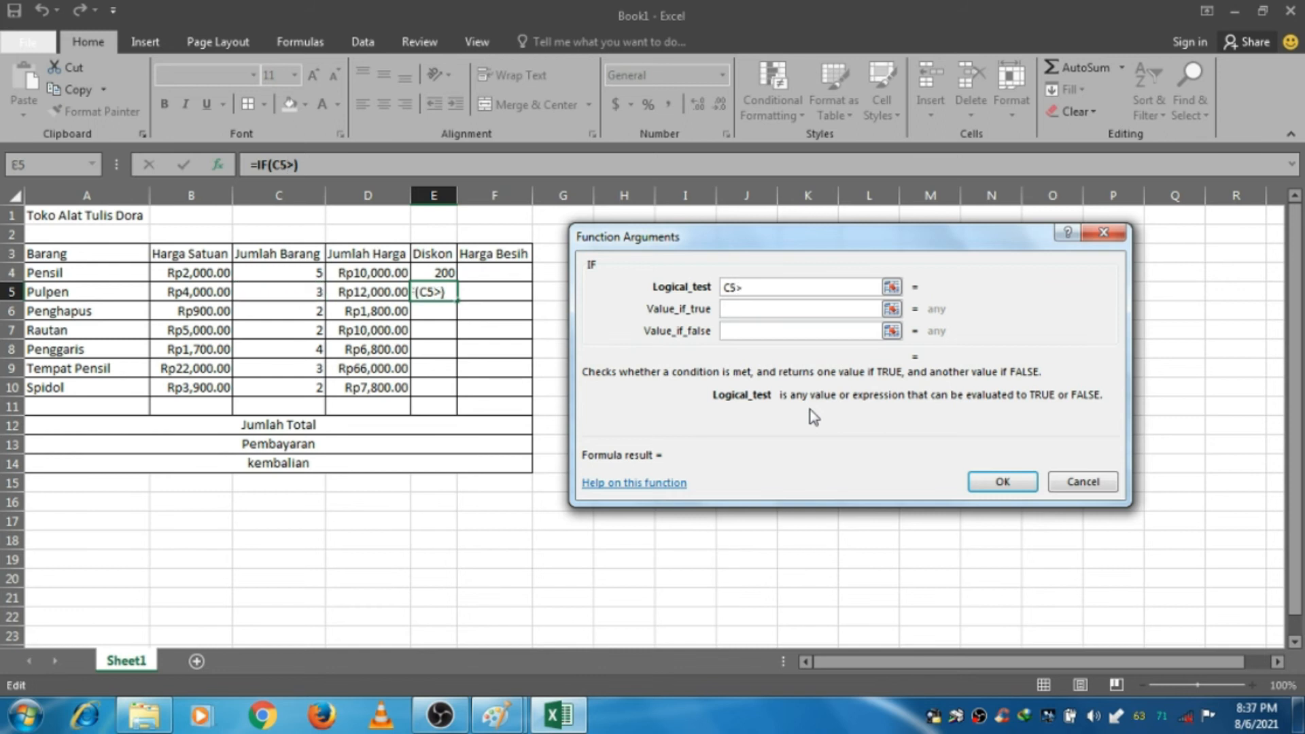
type("=4")
- Complete the IF function in E5 with 2%*D5 if true and 0 if false, and fill it down to E10
left_click(762, 308)
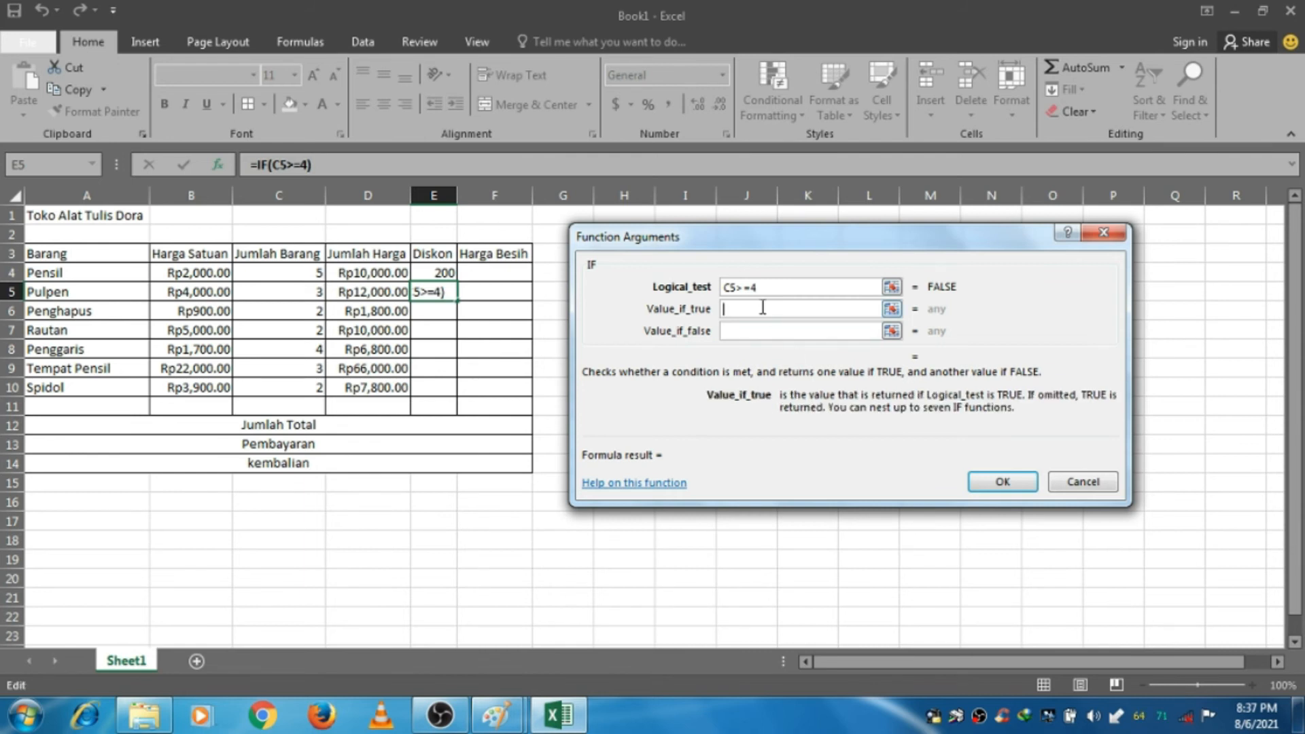
type("2%")
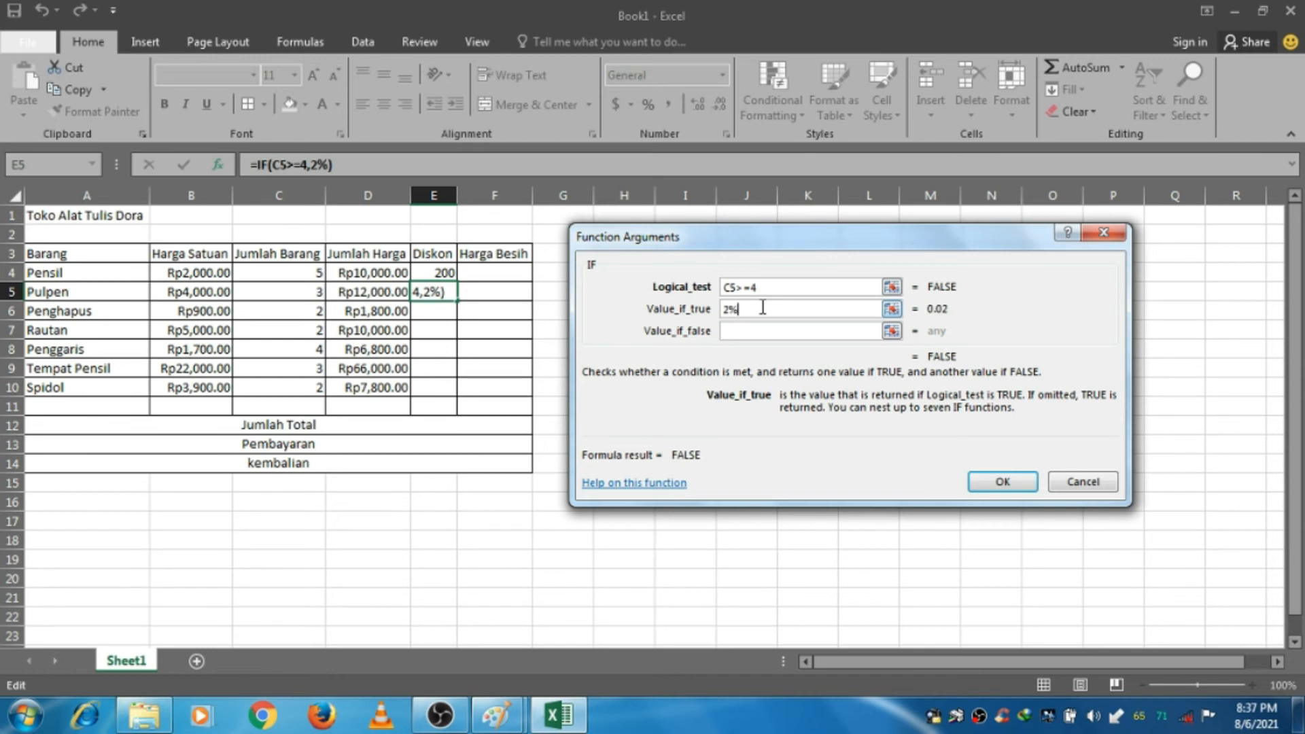
type("*")
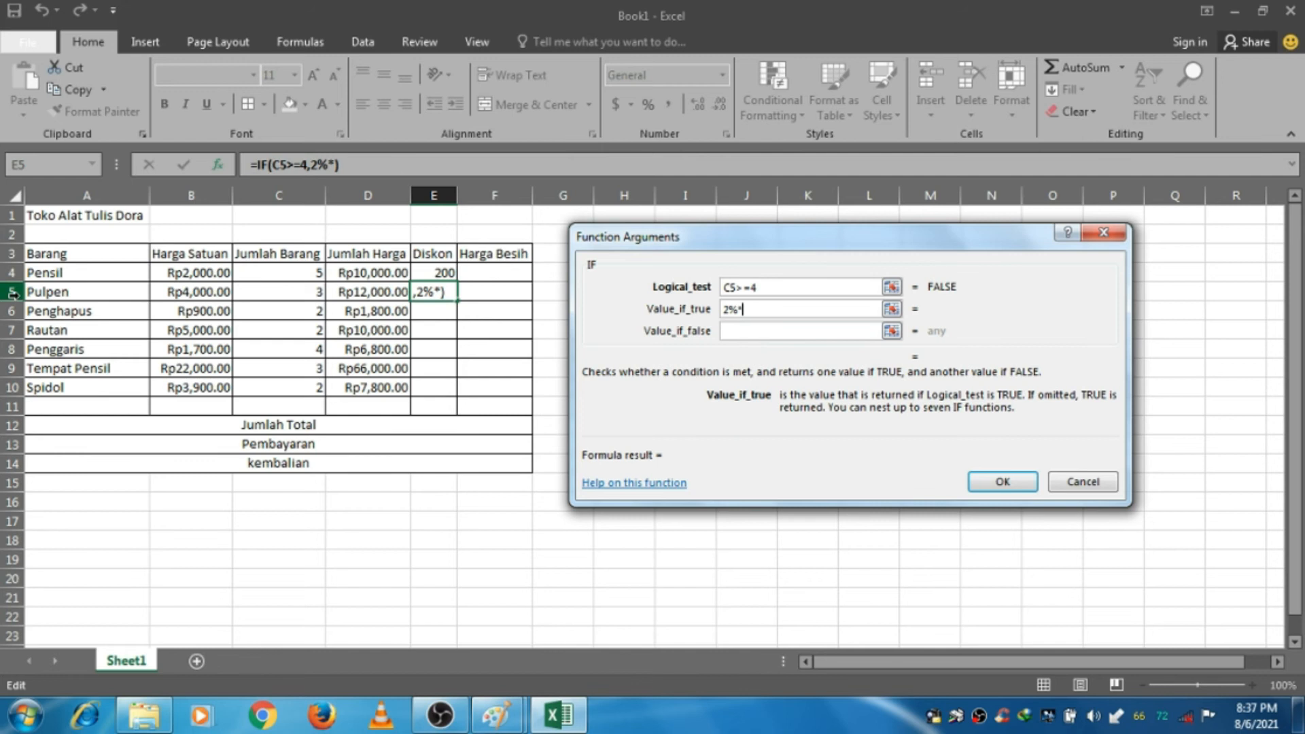
left_click(349, 294)
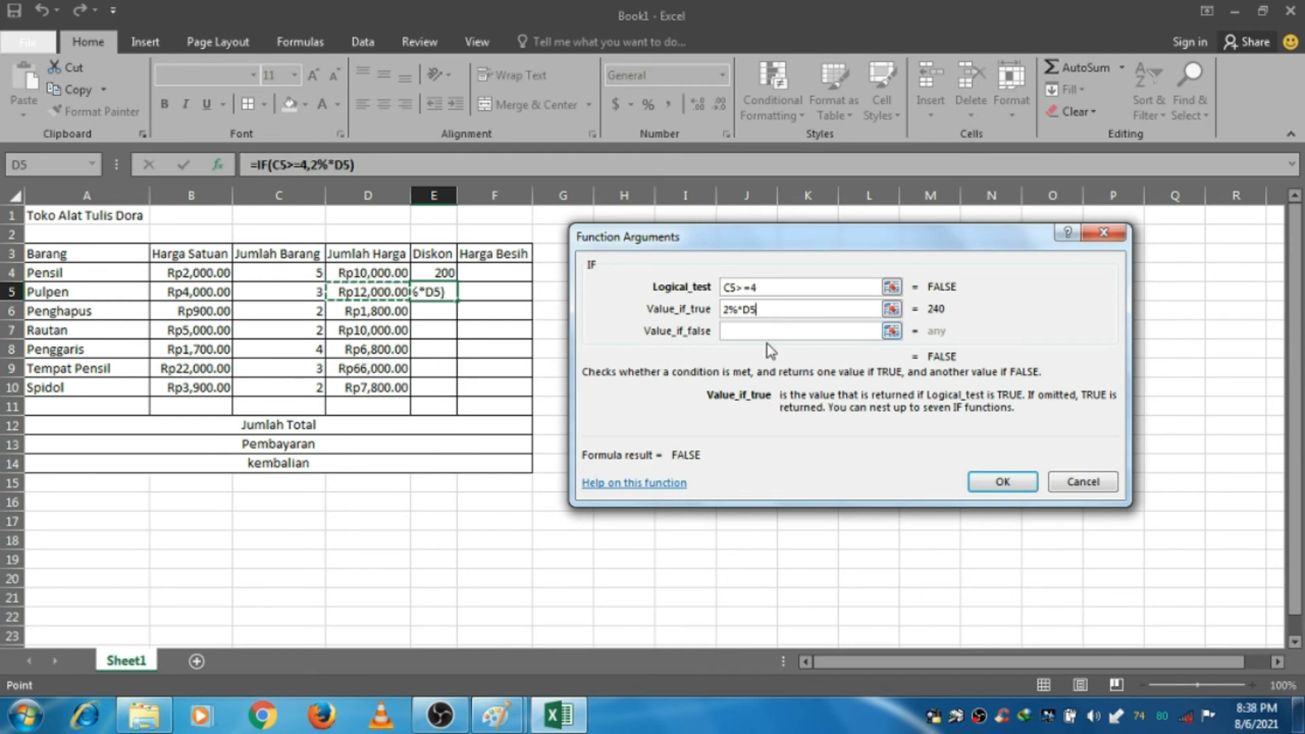
left_click(753, 332)
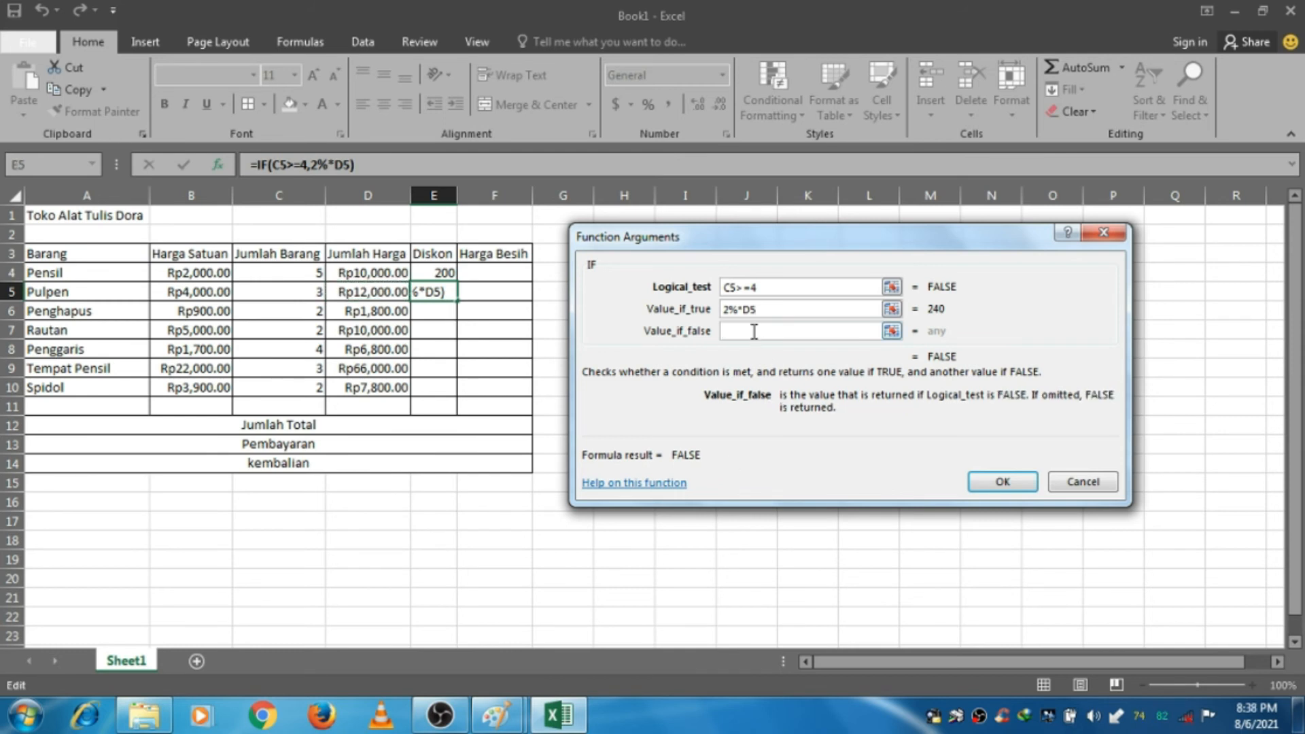
type("0")
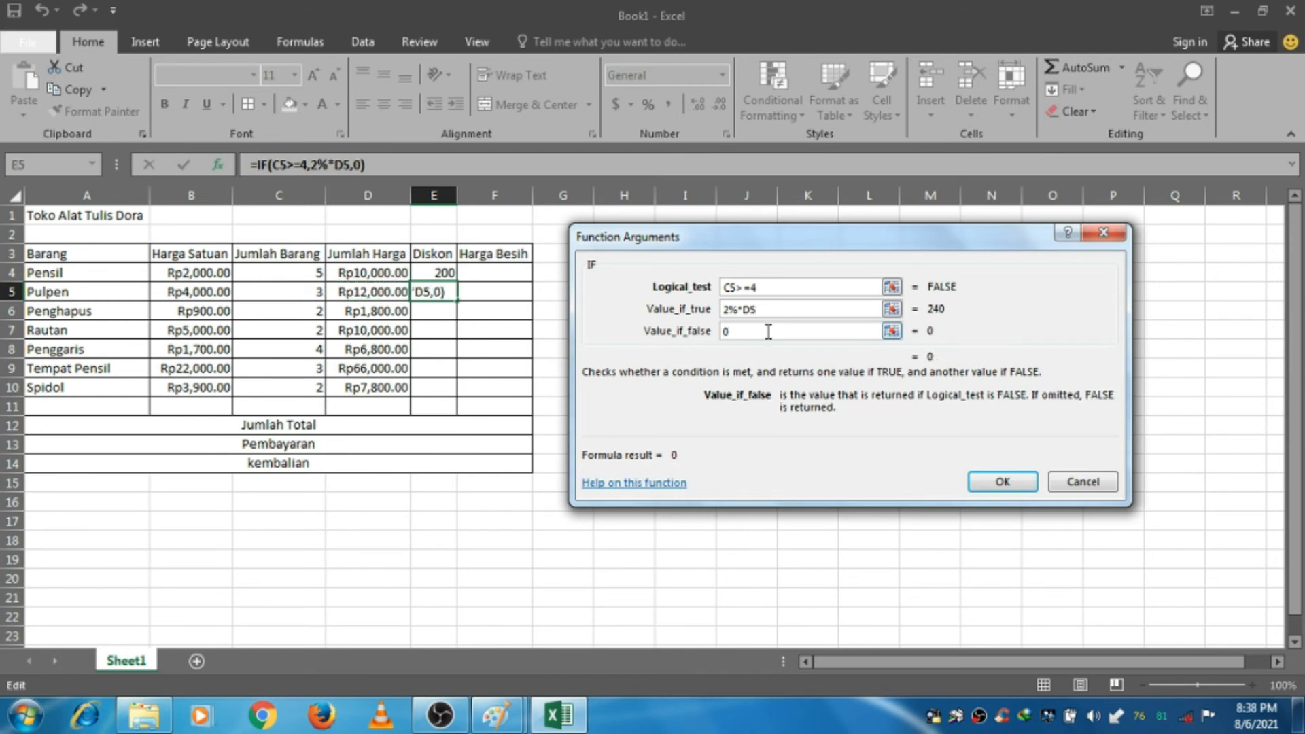
left_click(1000, 482)
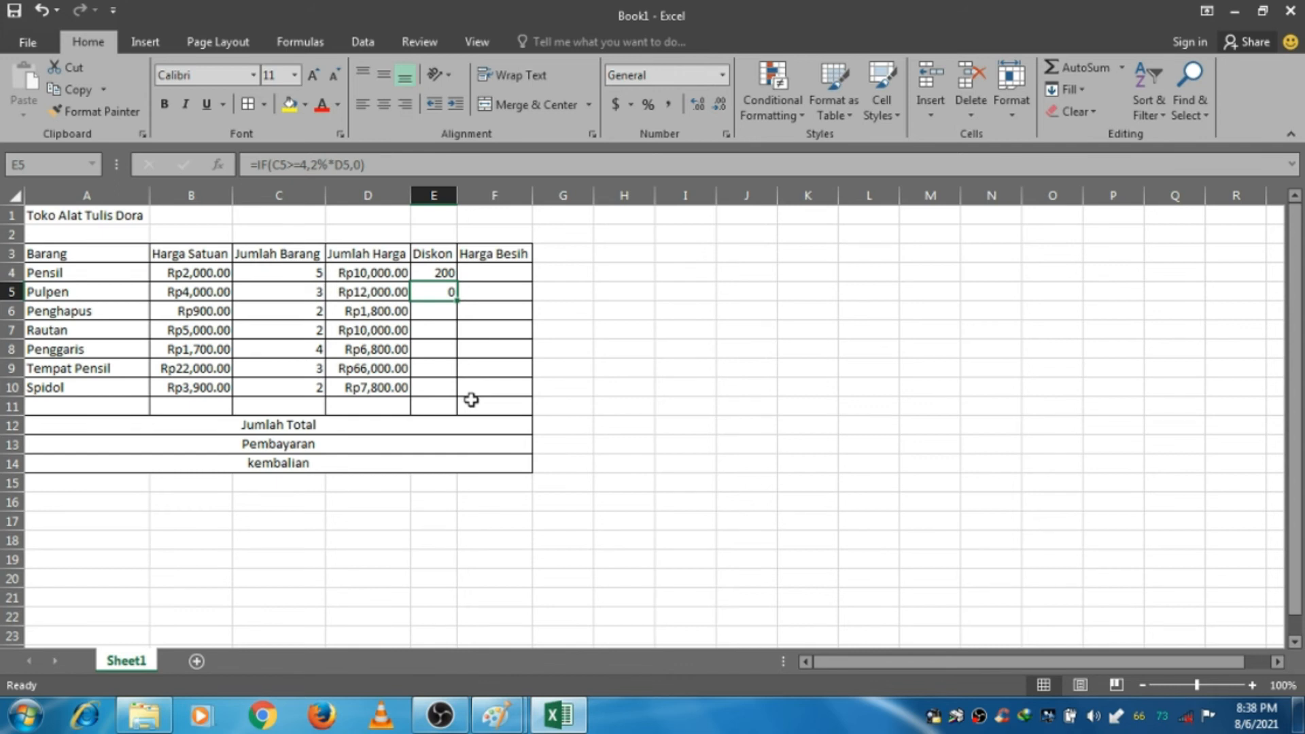
double_click(457, 300)
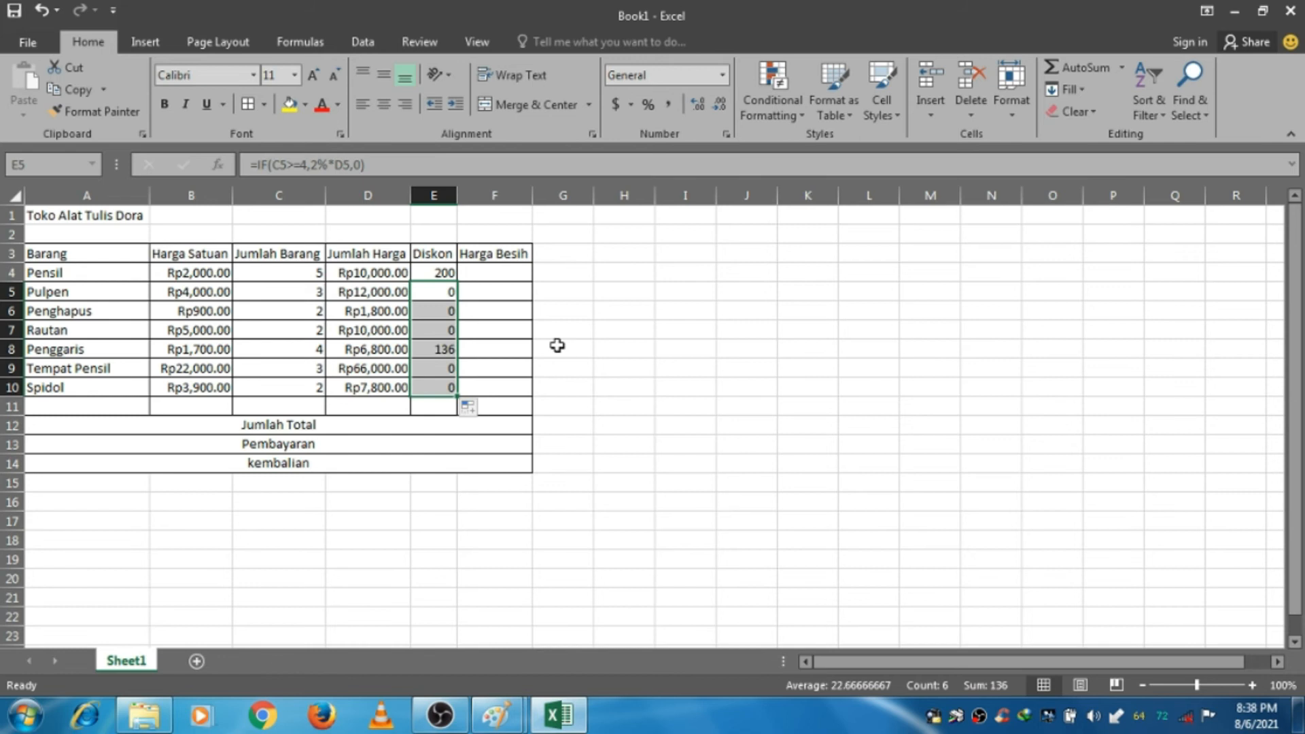
- Calculate the Harga Besih for Pensil in F4 with the formula =D4-E4
left_click(500, 274)
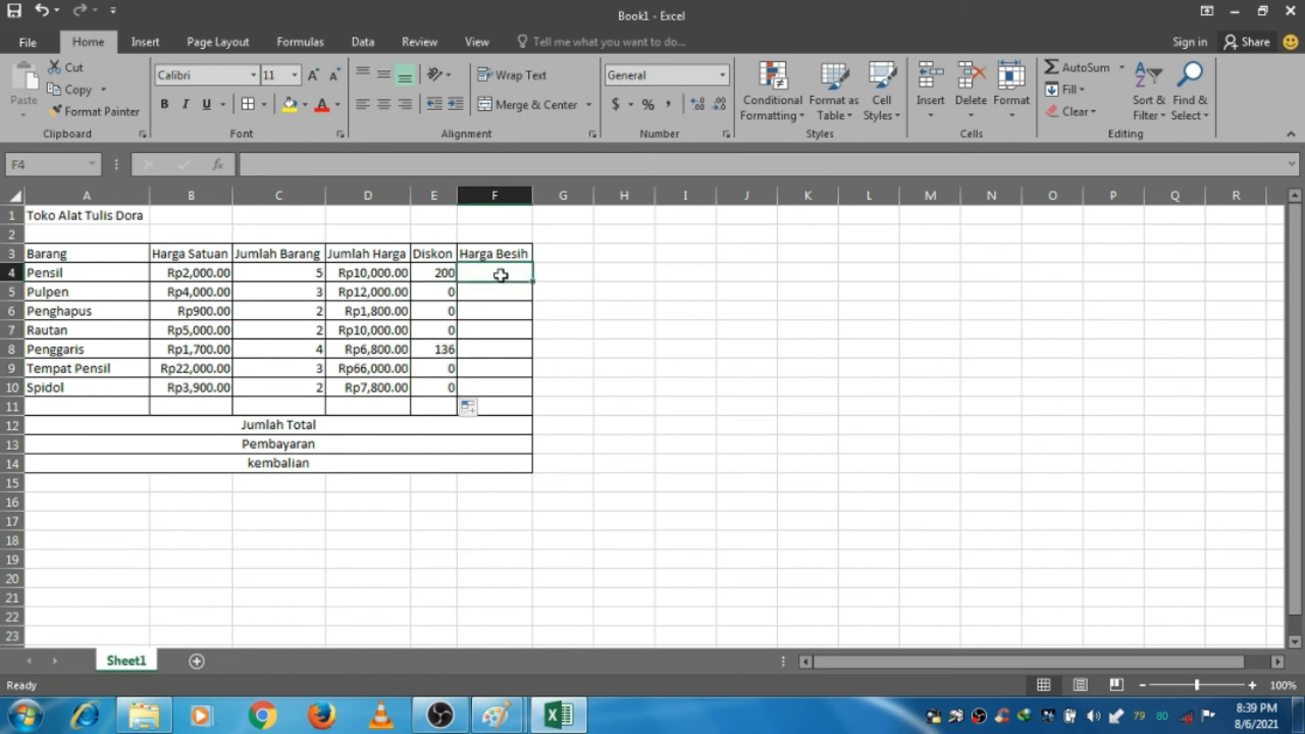
type("=")
left_click(393, 271)
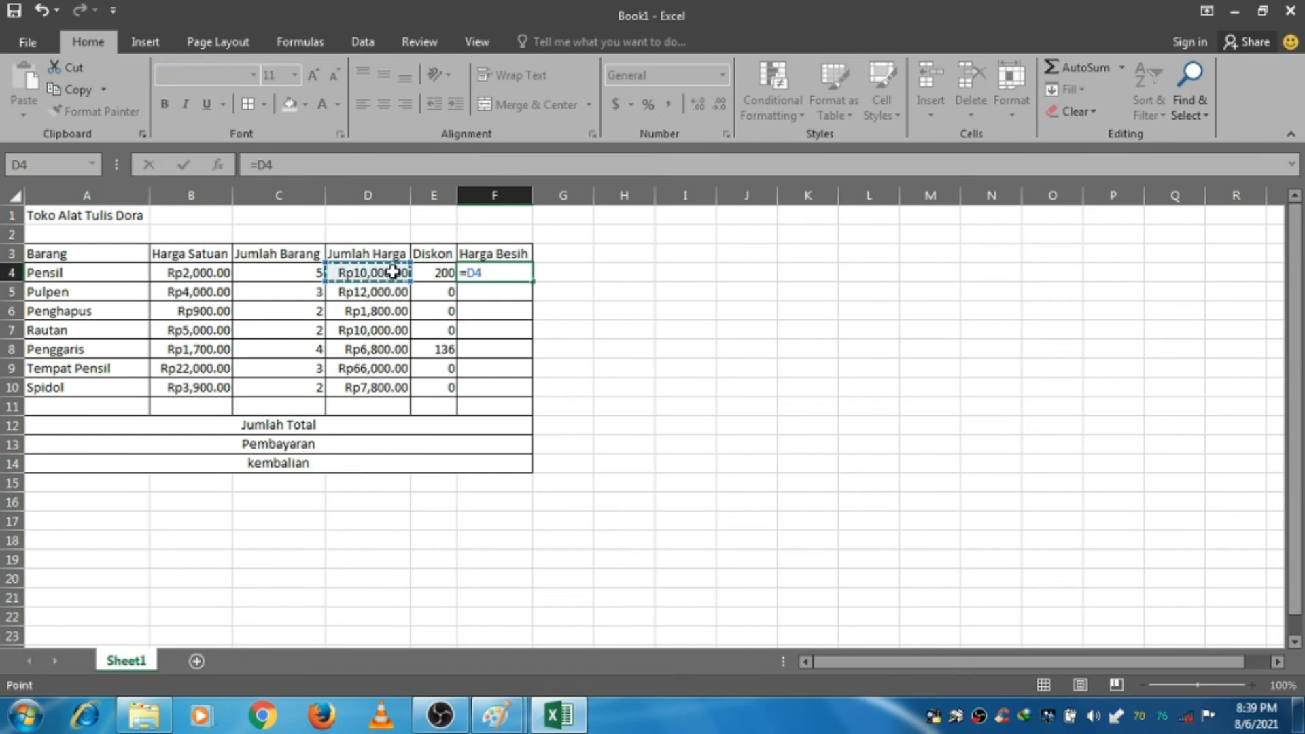
type("-")
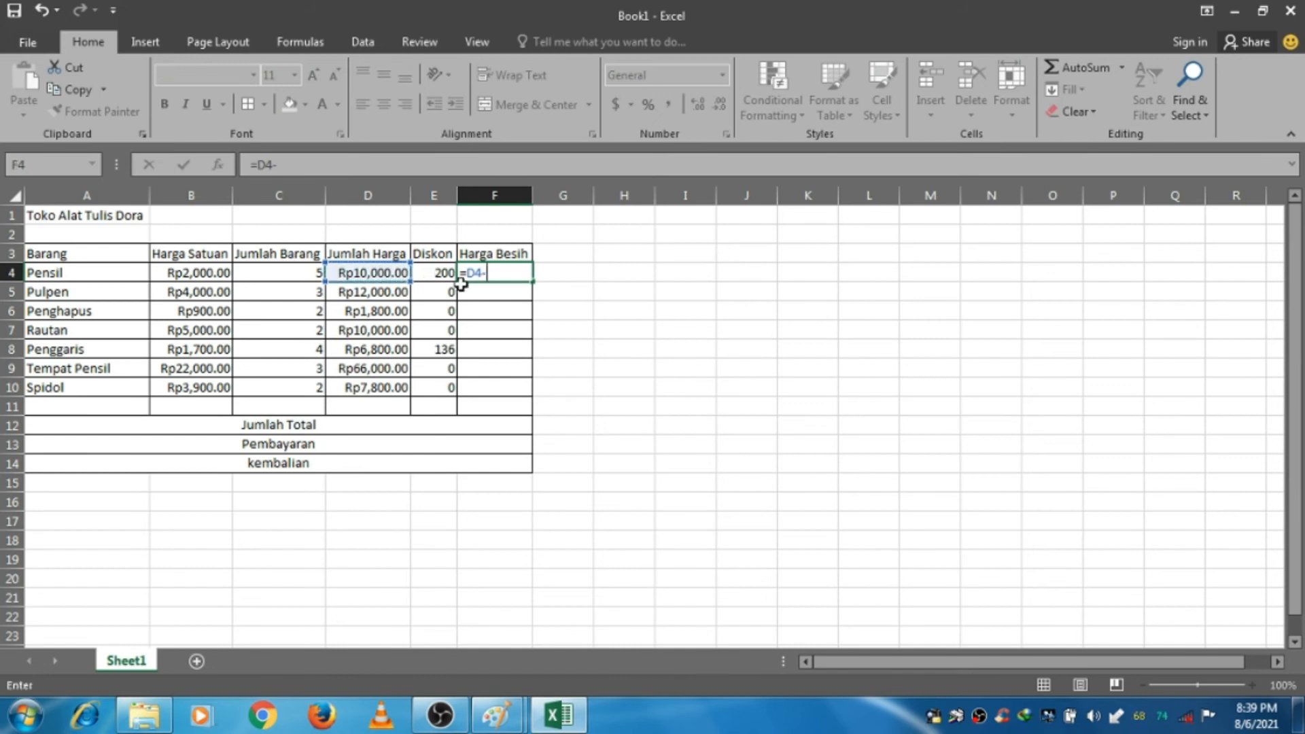
left_click(442, 272)
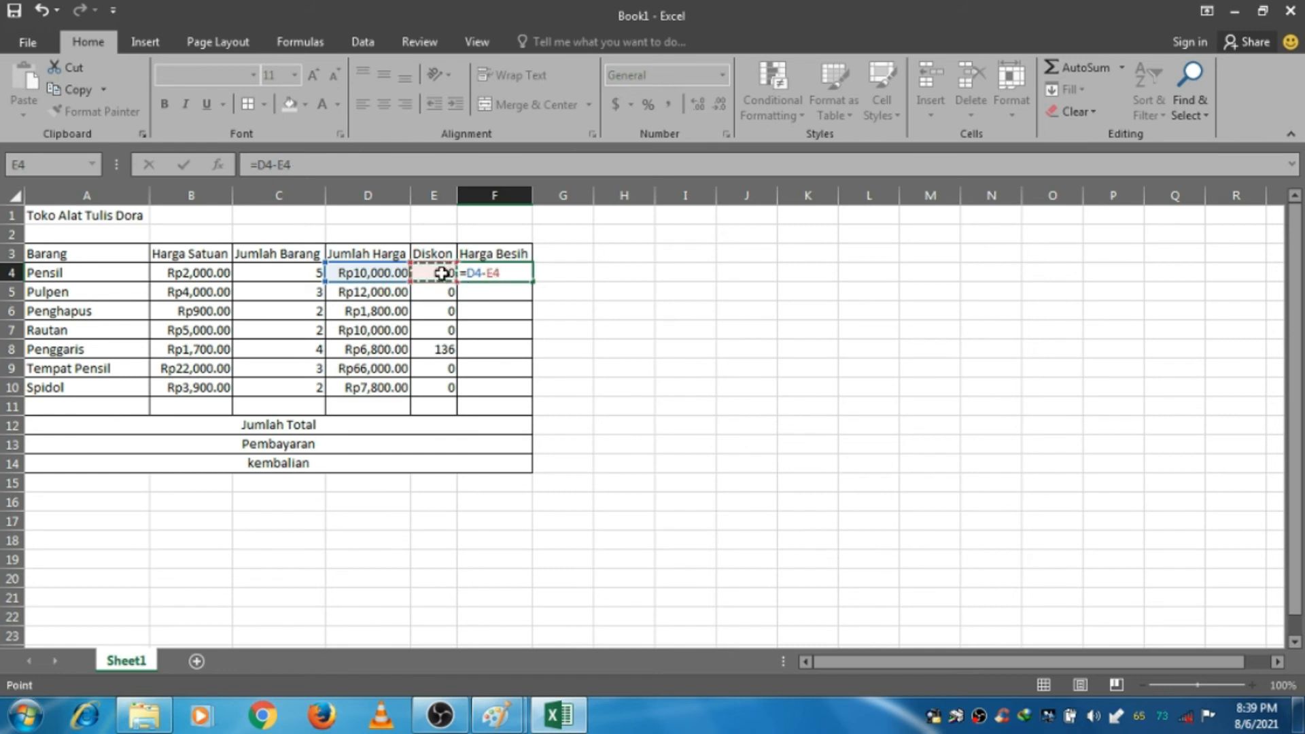
key("Return")
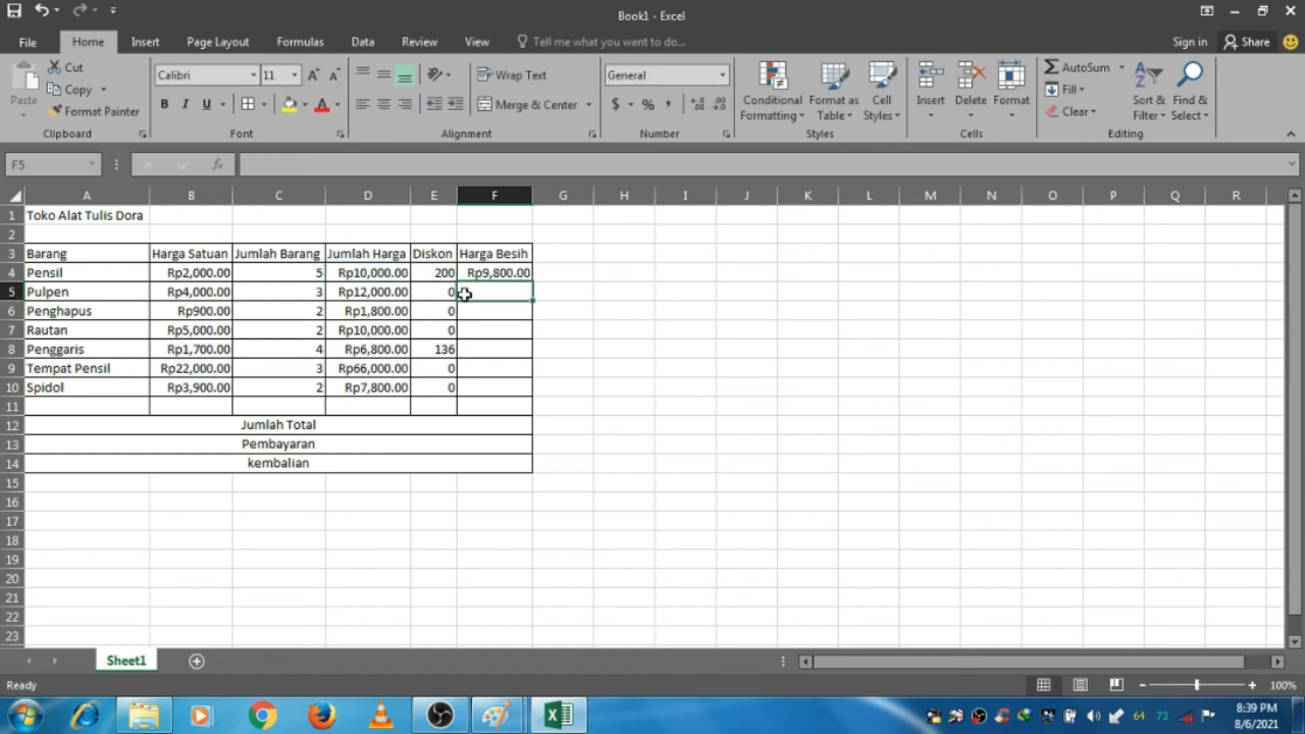
- Calculate the Harga Besih for Pulpen in F5 with the formula =D5-E5
type("=")
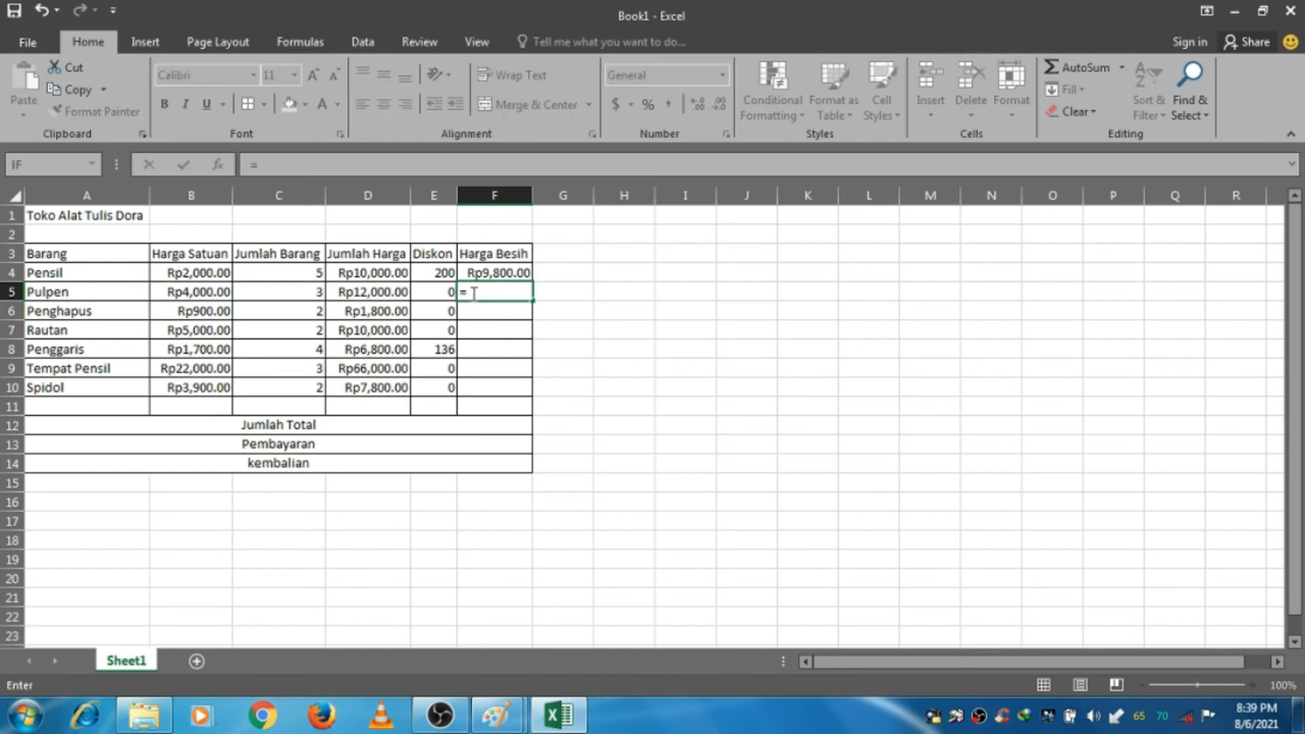
left_click(382, 293)
type("-")
left_click(433, 294)
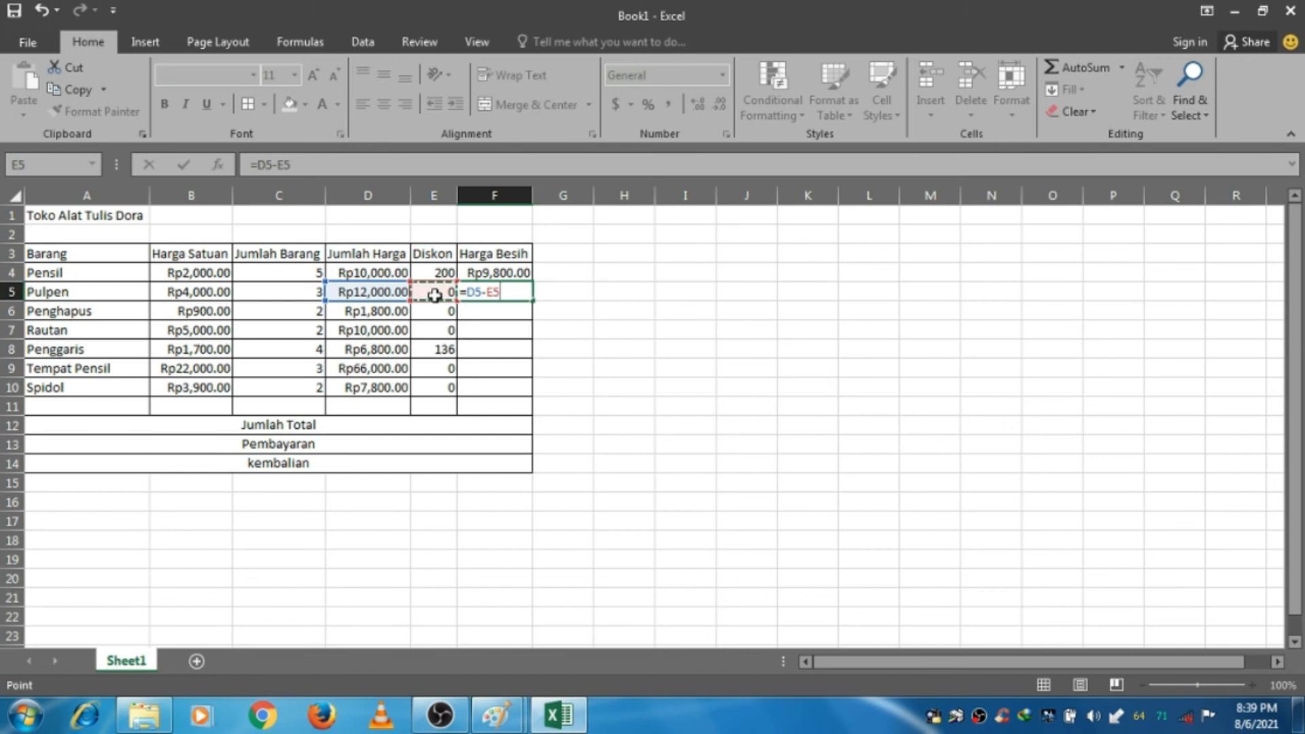
key("Return")
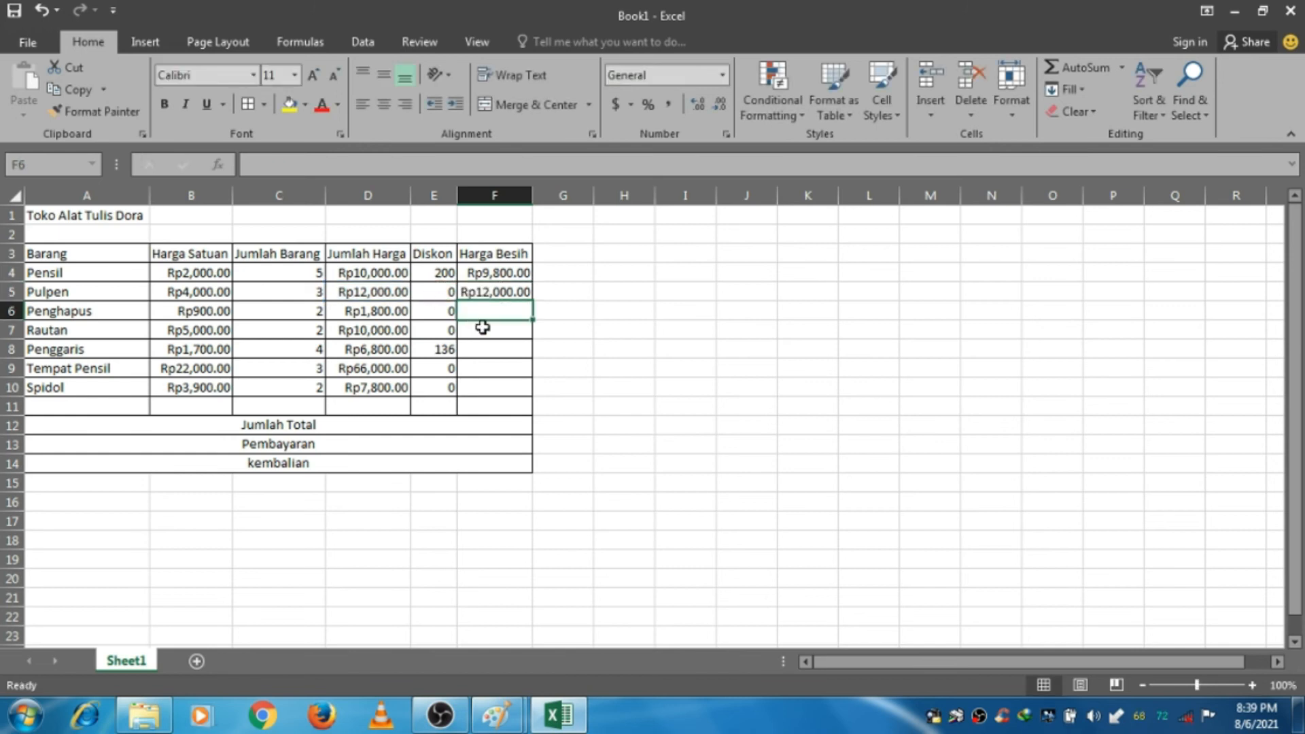
- Calculate the Harga Besih for Penghapus in F6 with the formula =D6-E6
type("=")
left_click(376, 311)
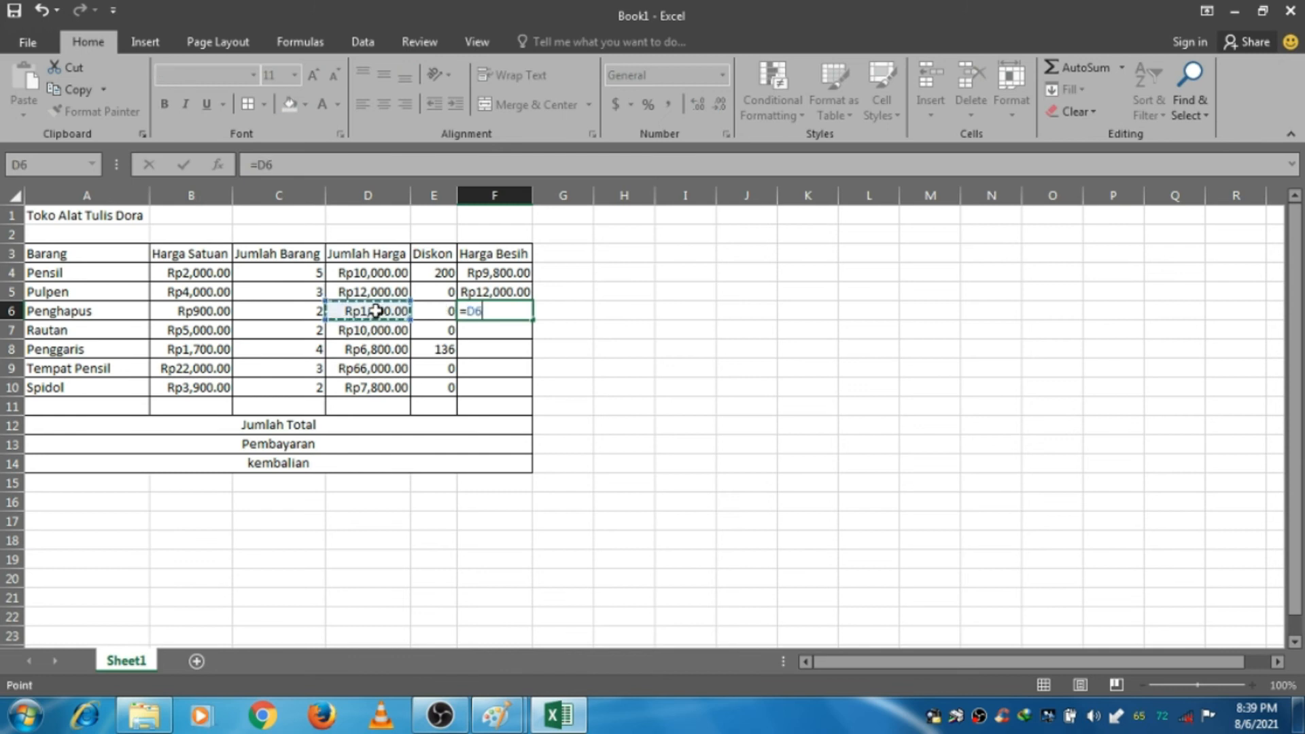
type("-")
left_click(437, 310)
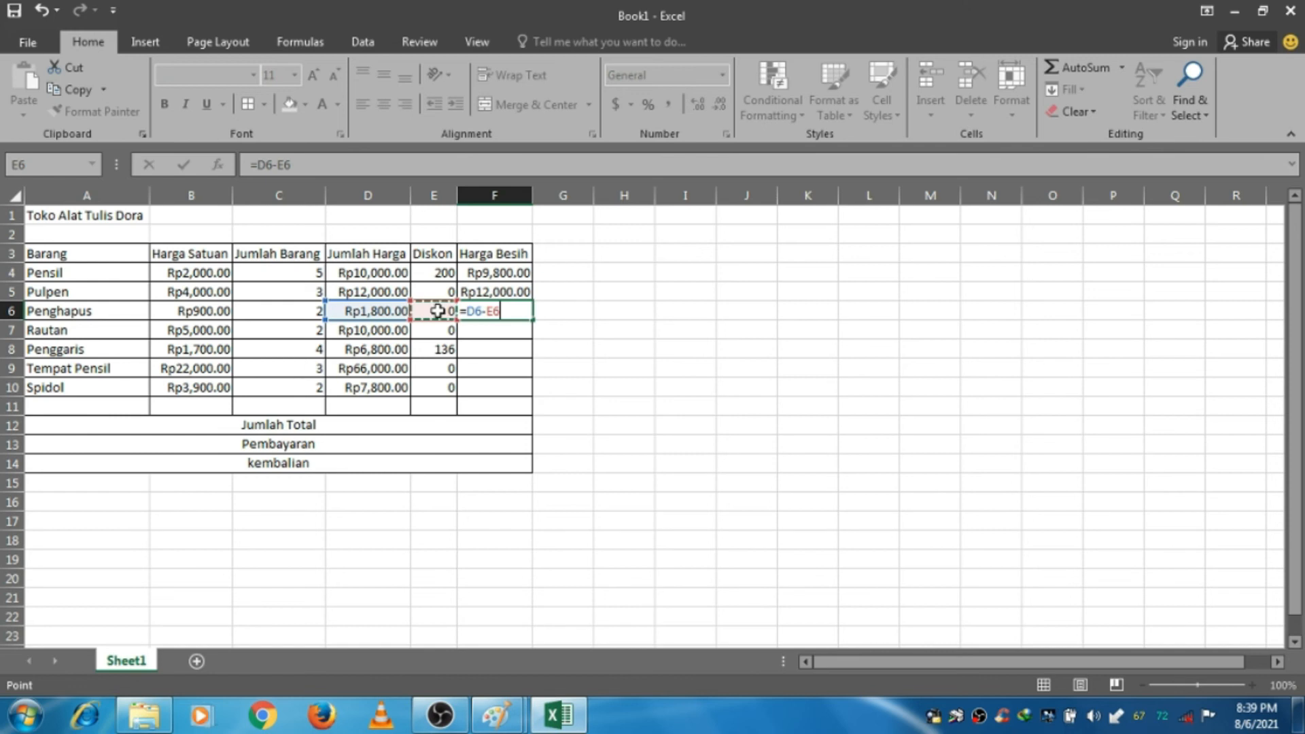
key("Return")
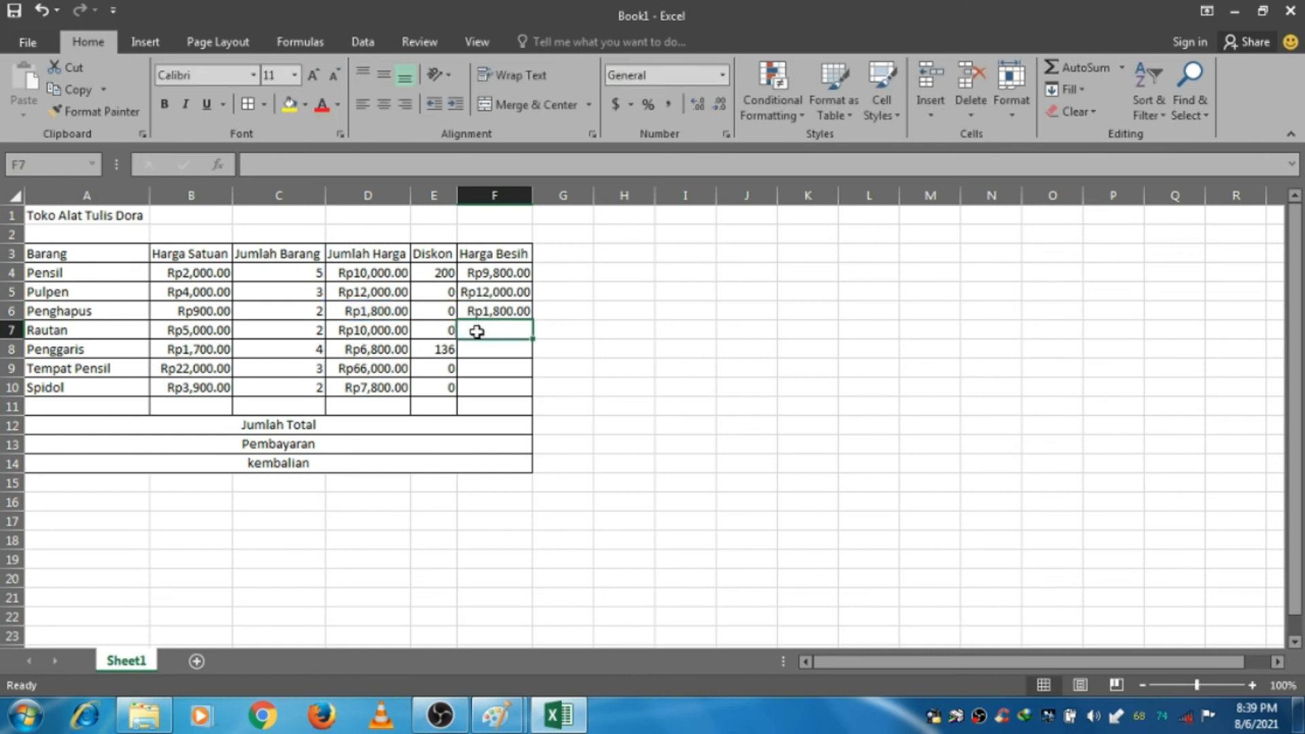
- Calculate the Harga Besih for Rautan in F7 with the formula =D7-E7
type("=")
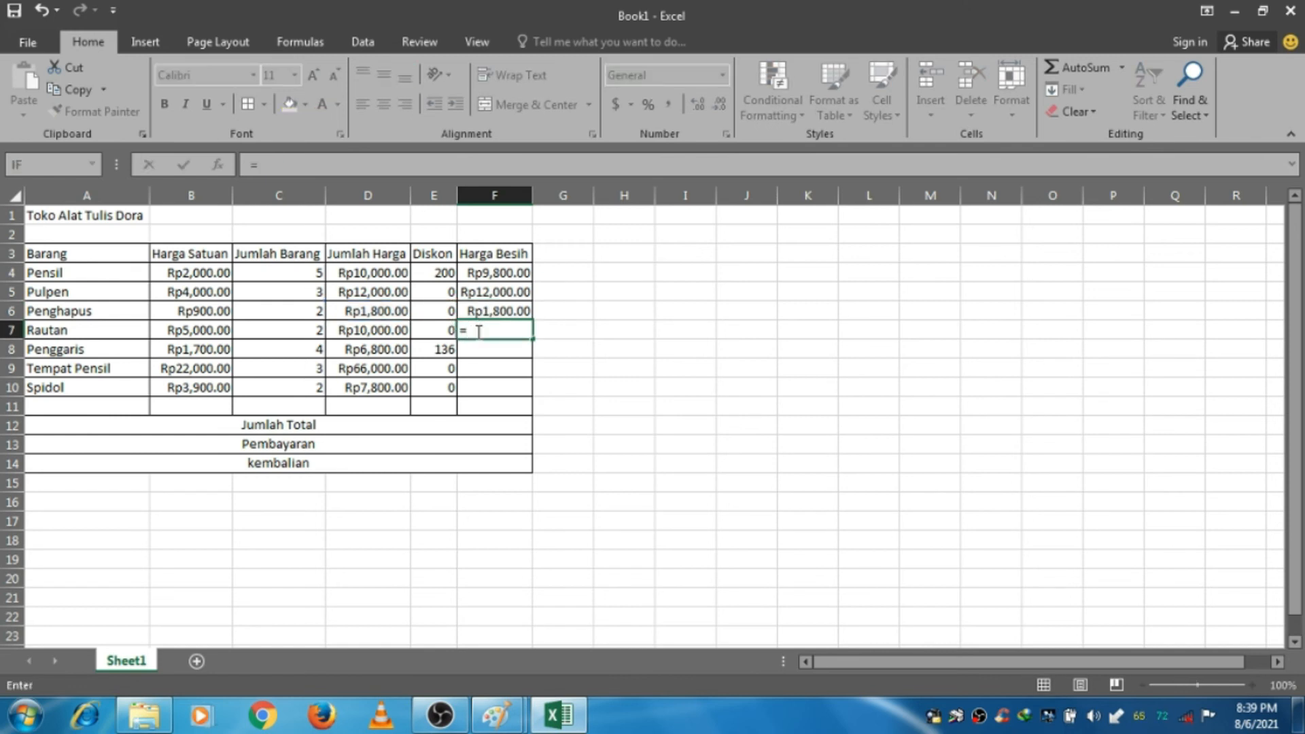
left_click(397, 333)
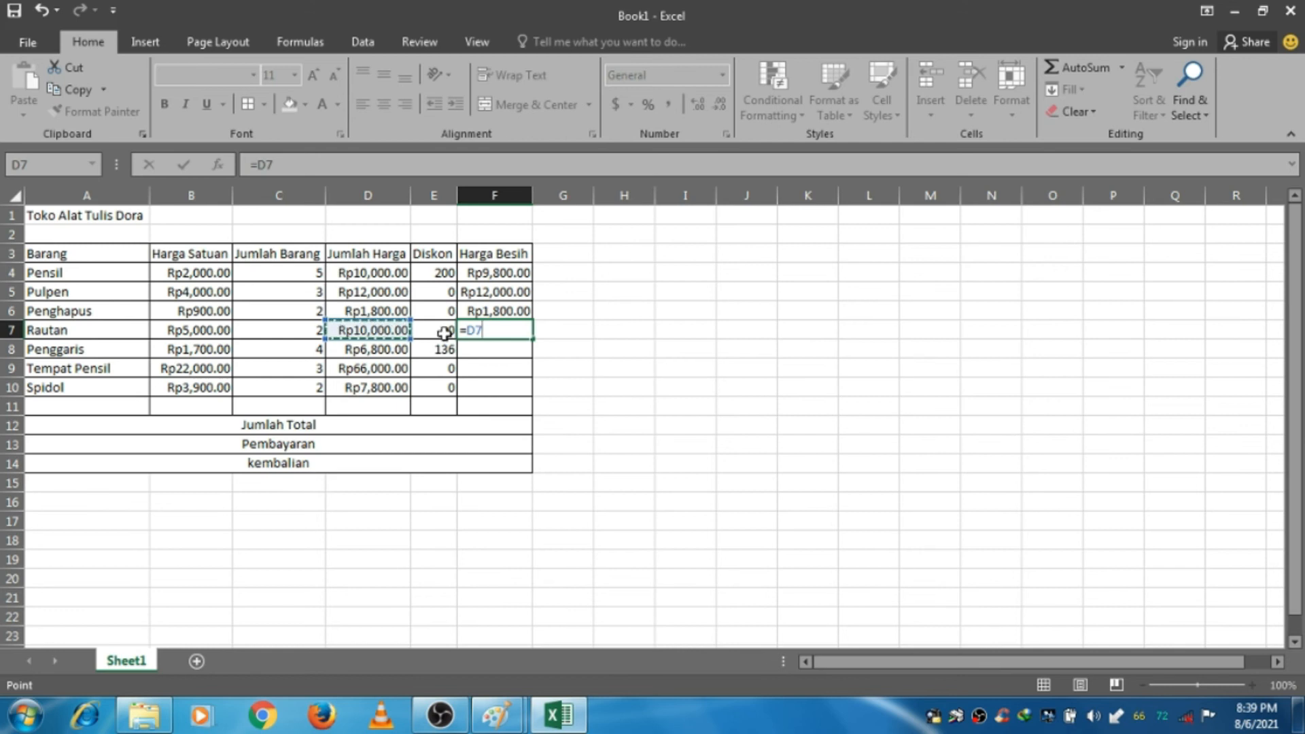
type("-")
left_click(445, 333)
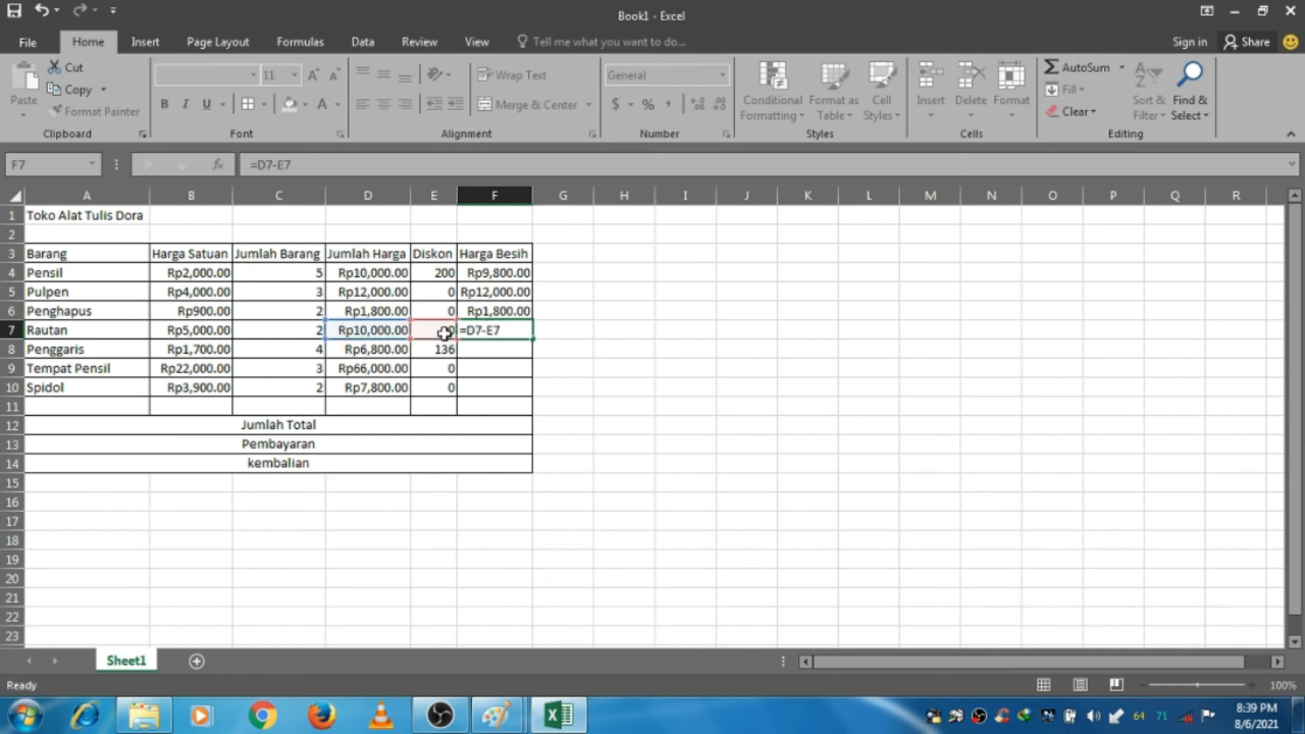
key("Return")
- Calculate the Harga Besih for Penggaris in F8 with the formula =D8-E8
type("=")
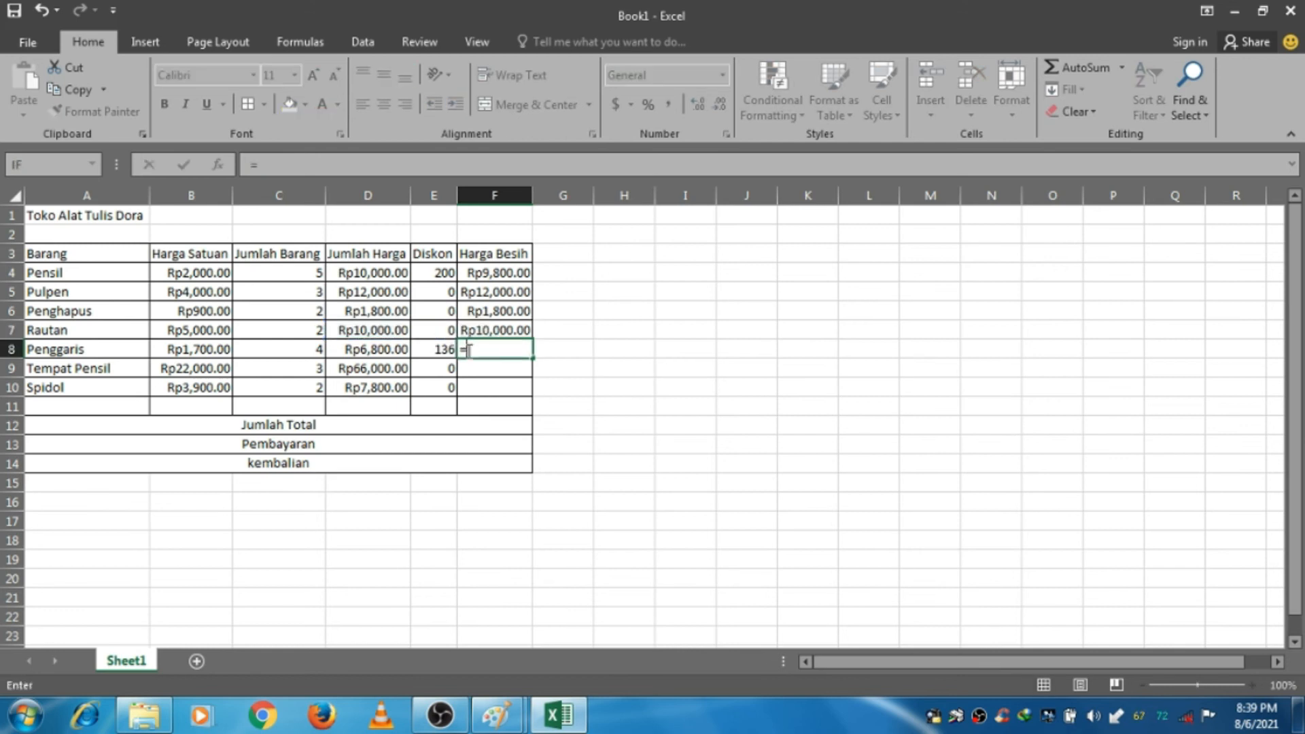
left_click(396, 348)
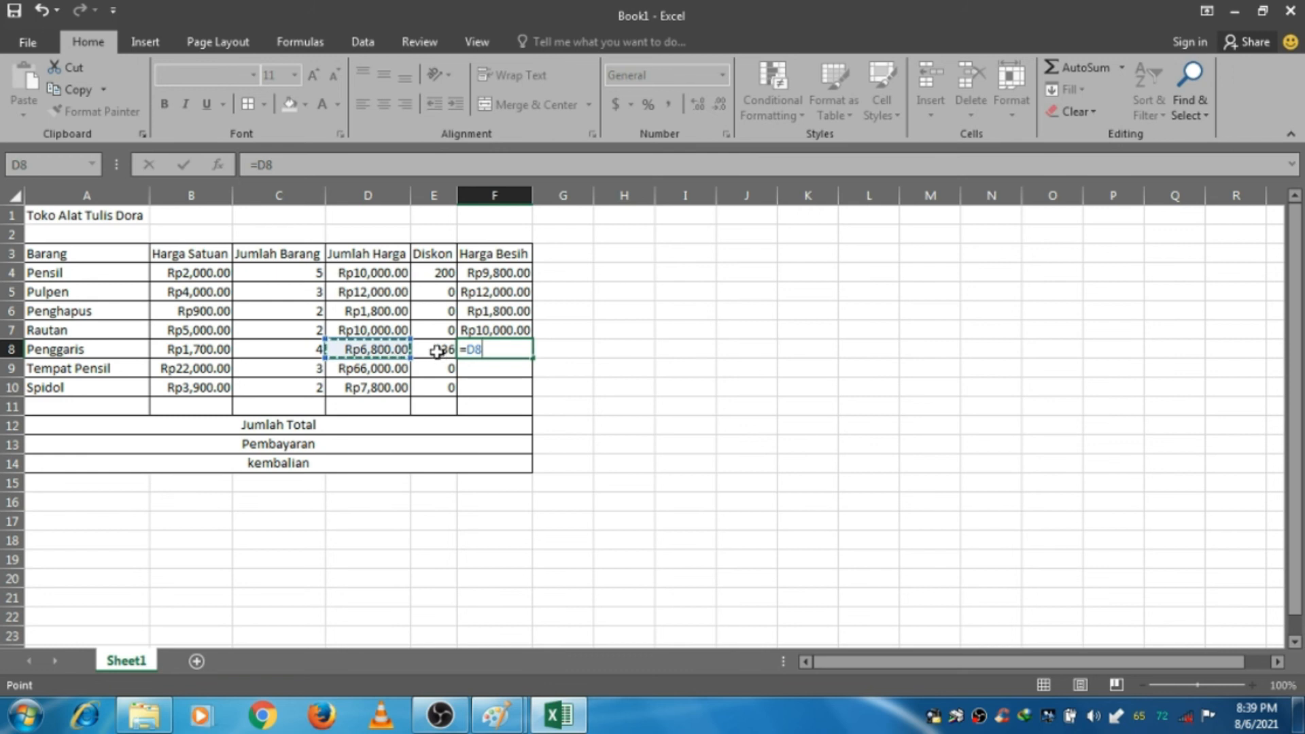
type("-")
left_click(437, 352)
key("Return")
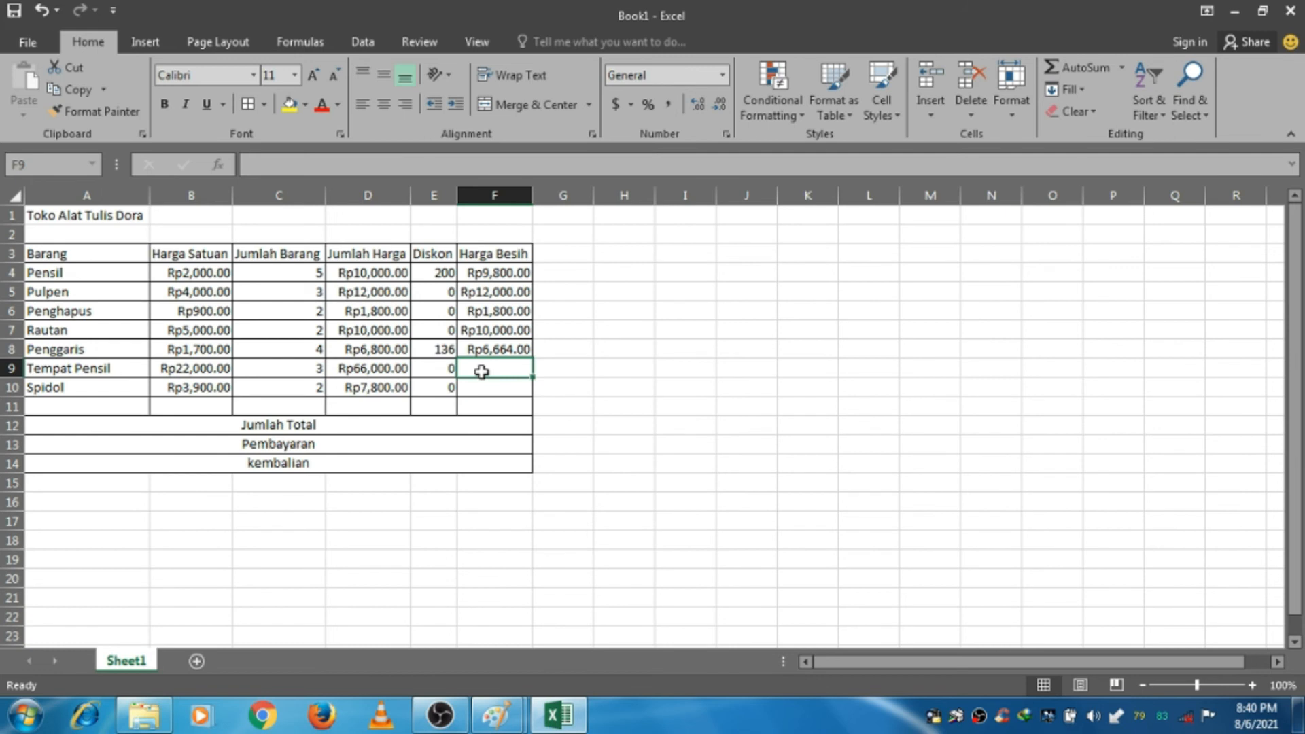
- Calculate the Harga Besih for Tempat Pensil in F9 with the formula =D9-E9
type("=")
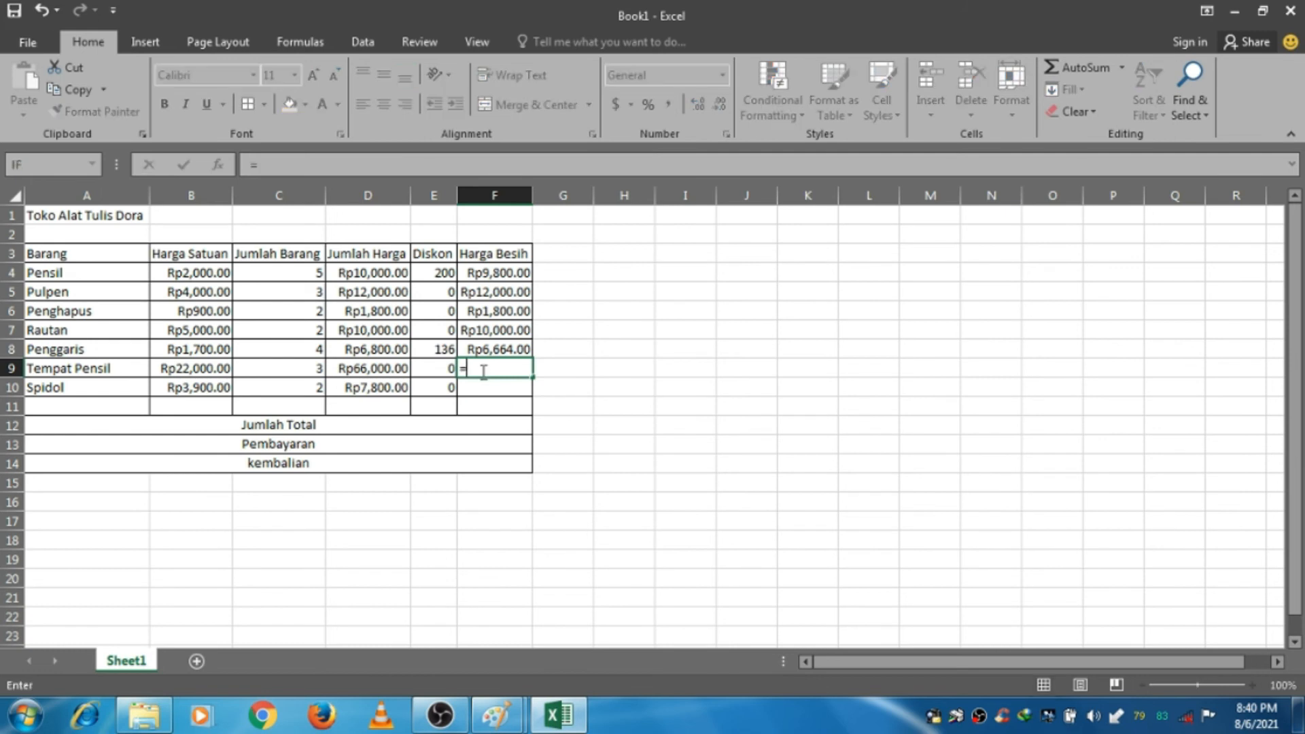
left_click(370, 369)
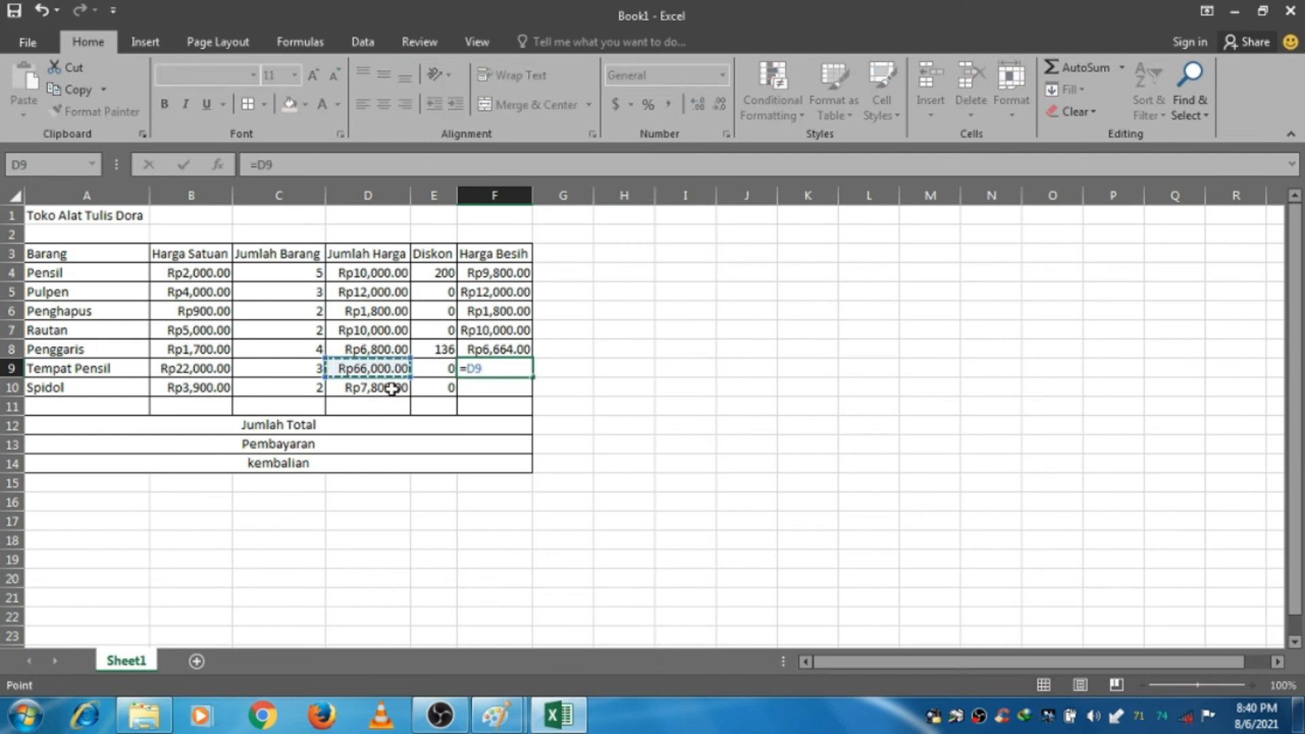
type("-")
left_click(433, 370)
key("Return")
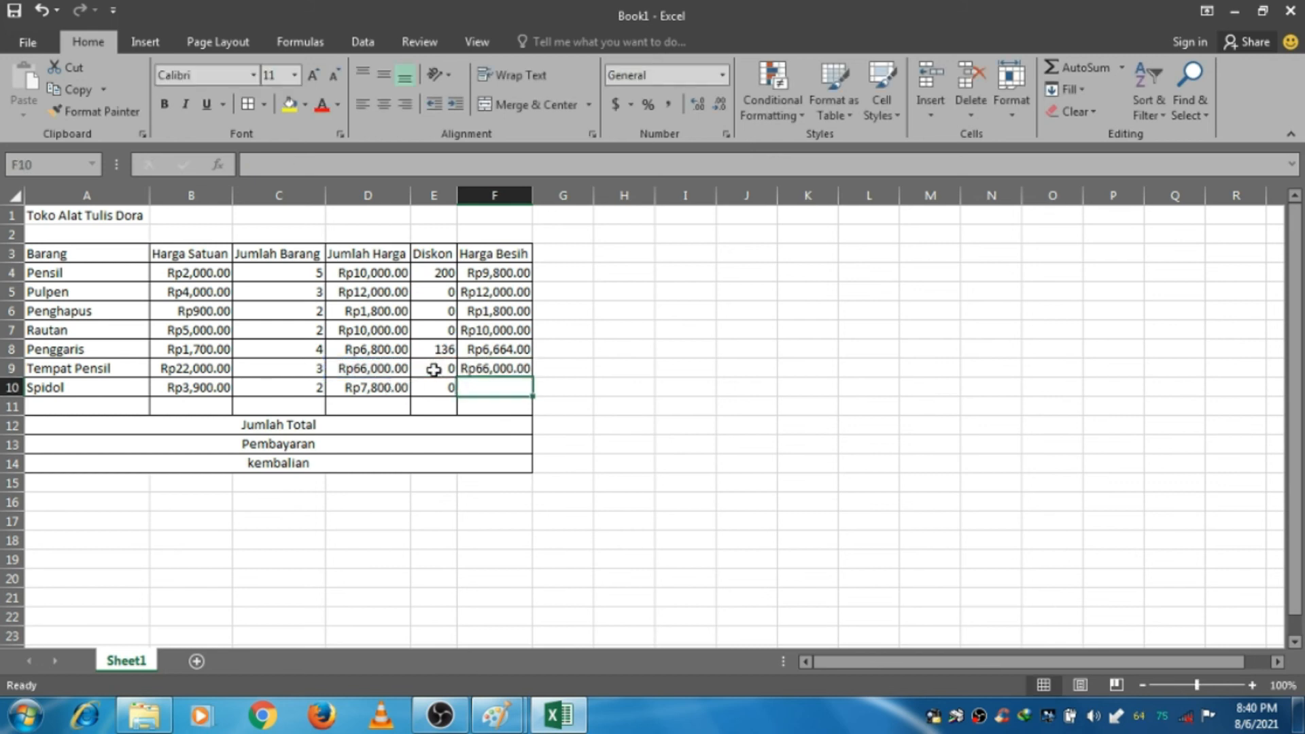
- Calculate the Harga Besih for Spidol in F10 with the formula =D10-E10
type("=")
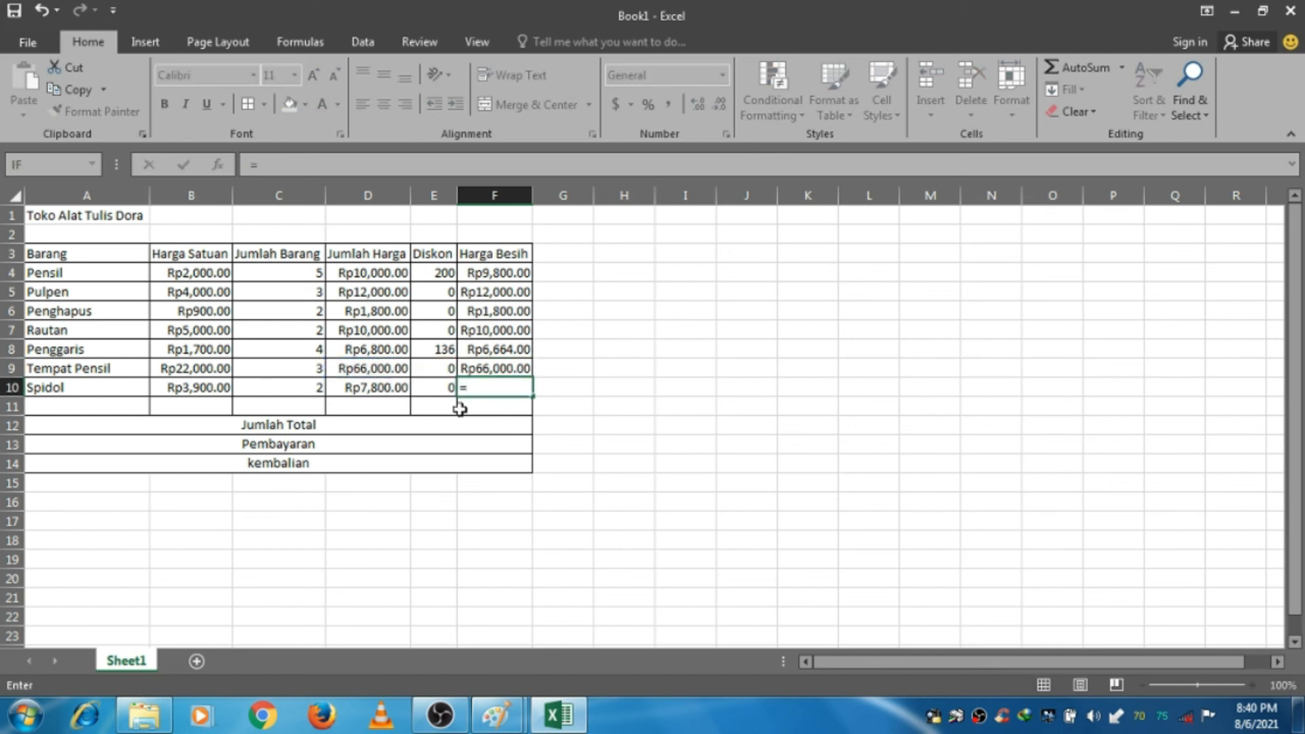
left_click(386, 388)
type("-")
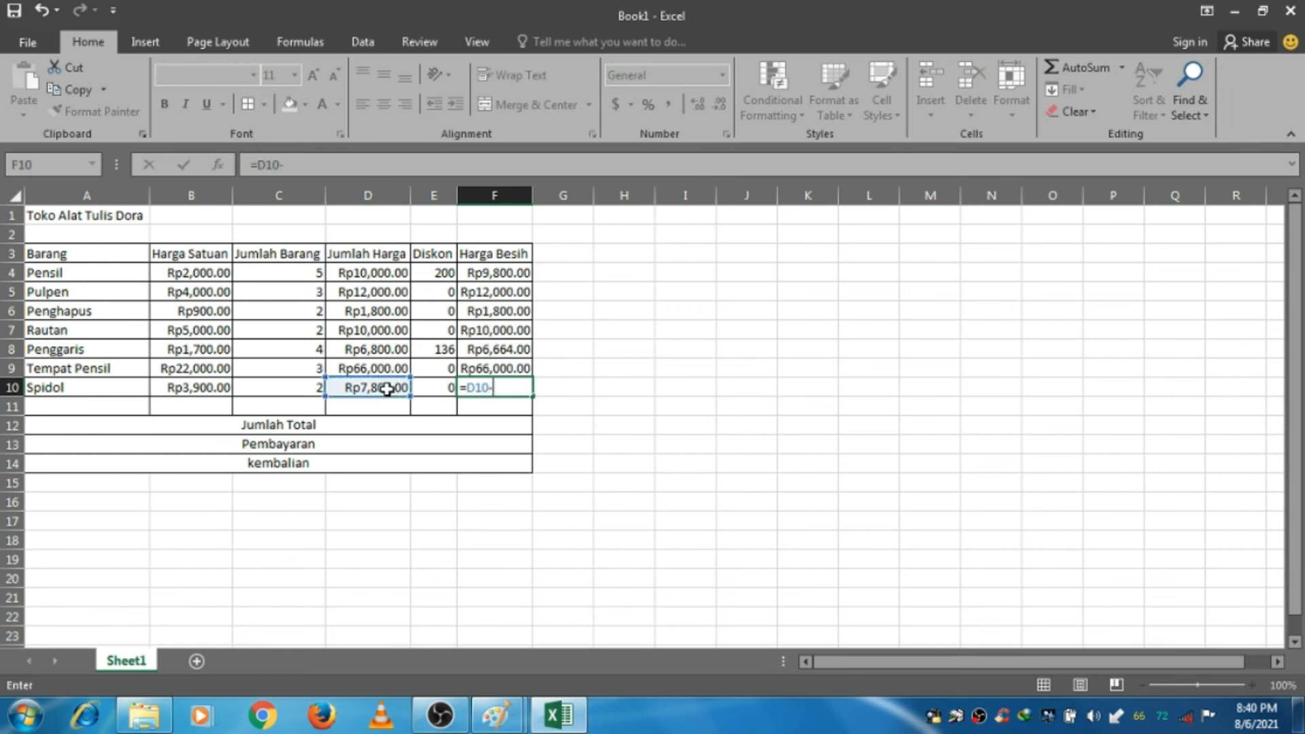
left_click(431, 387)
key("Return")
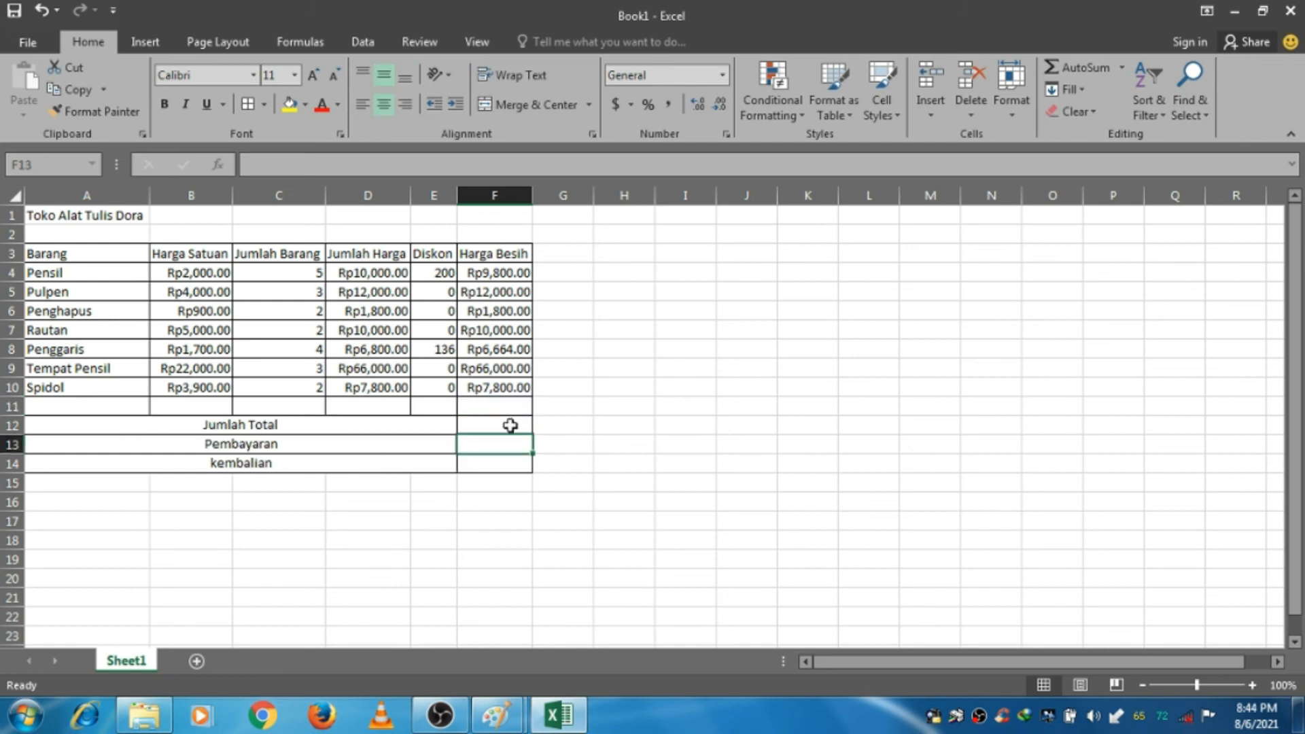
- Calculate the Jumlah Total in F12 by summing the Harga Besih values with =SUM(F4:F10)
left_click(509, 426)
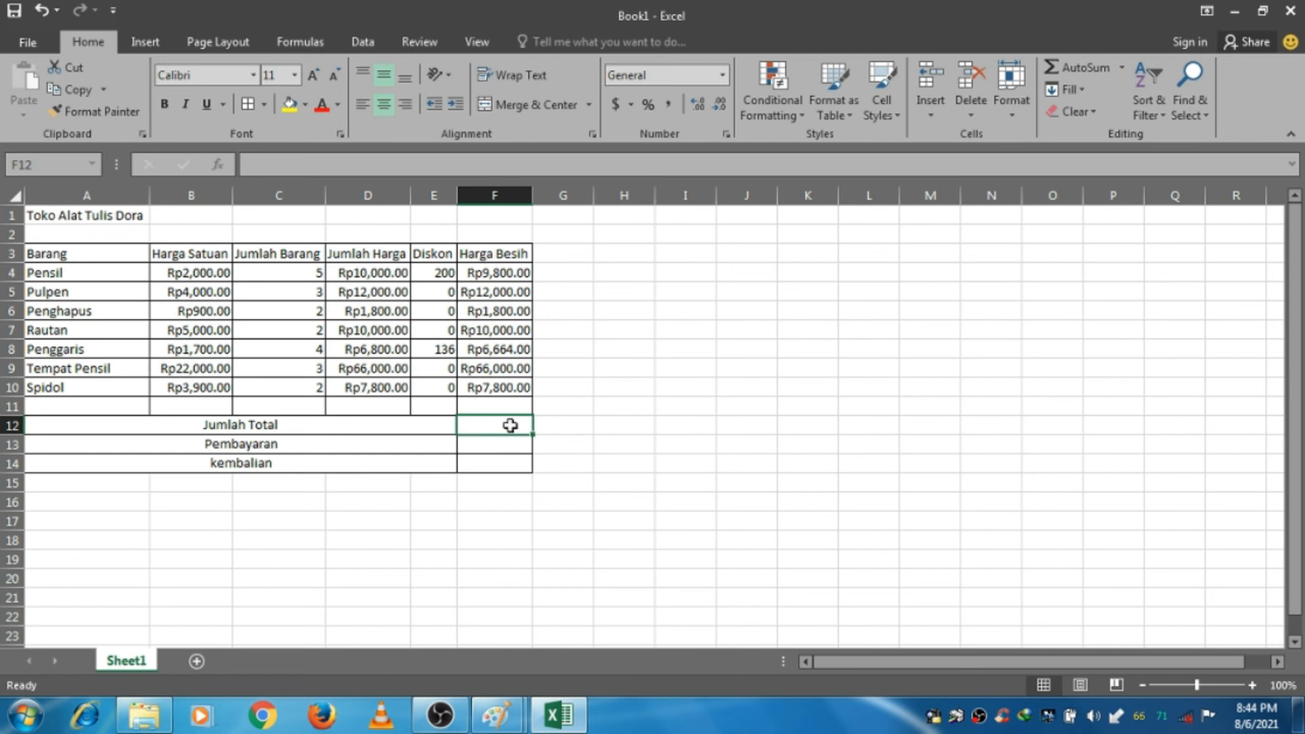
type("=")
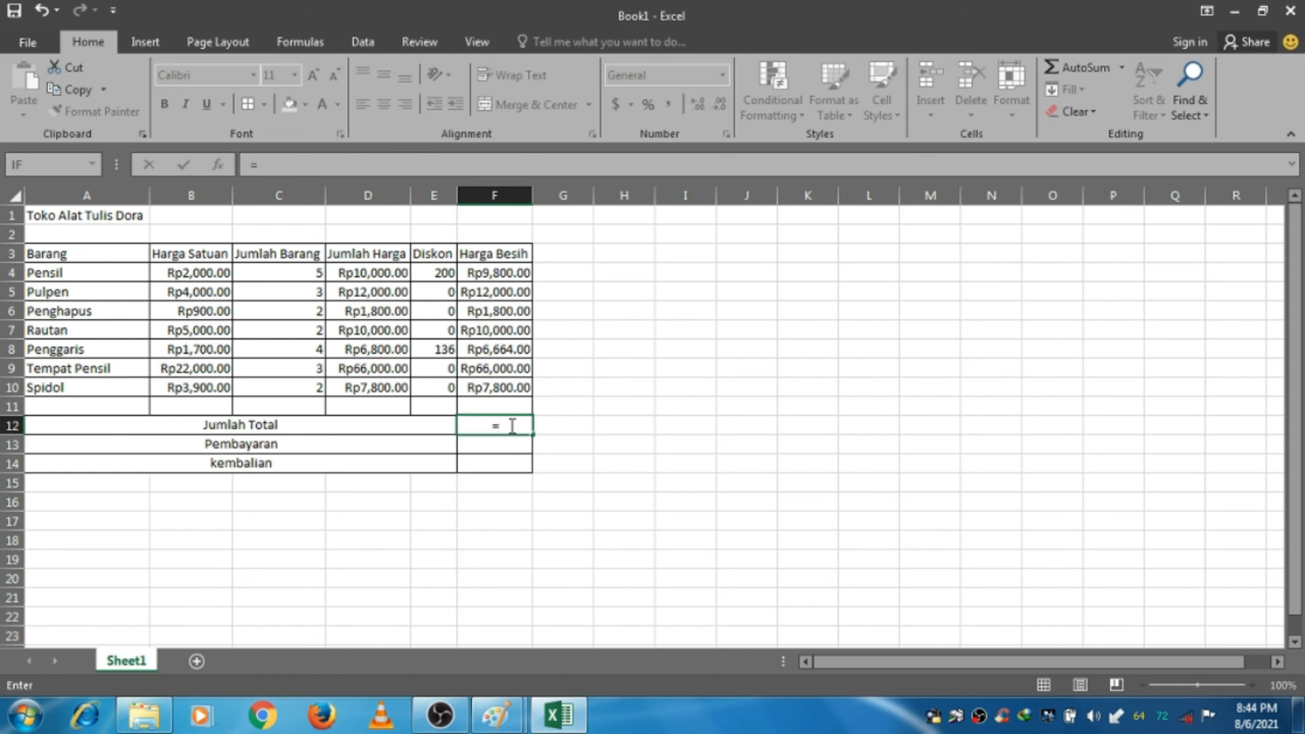
type("SUM")
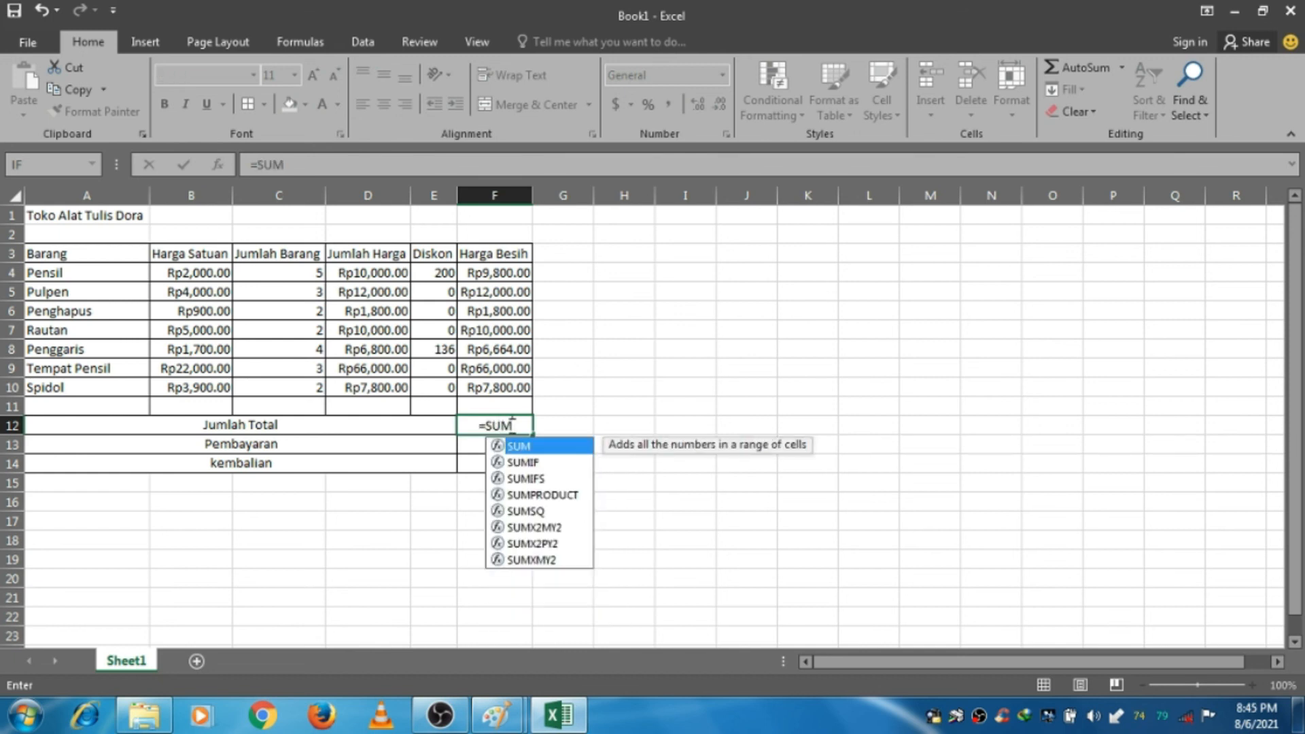
type("(")
left_click_drag(511, 276, 506, 388)
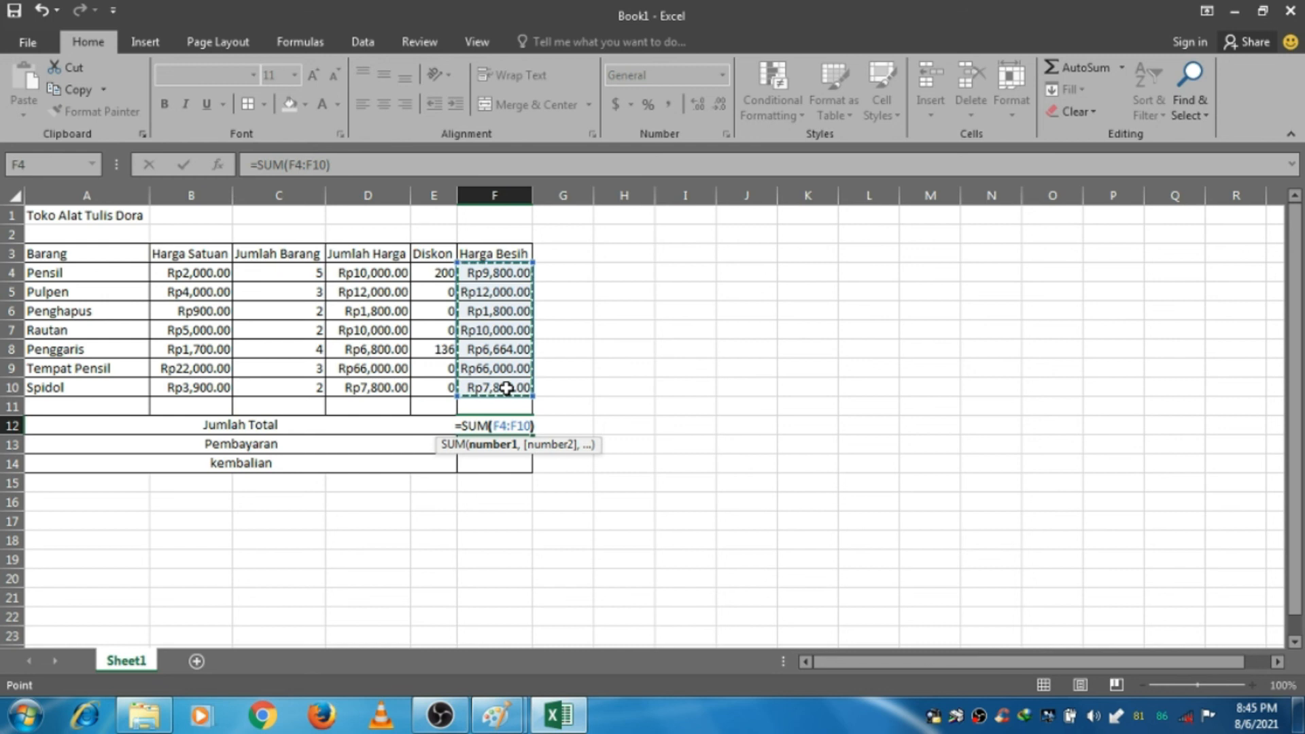
key("Return")
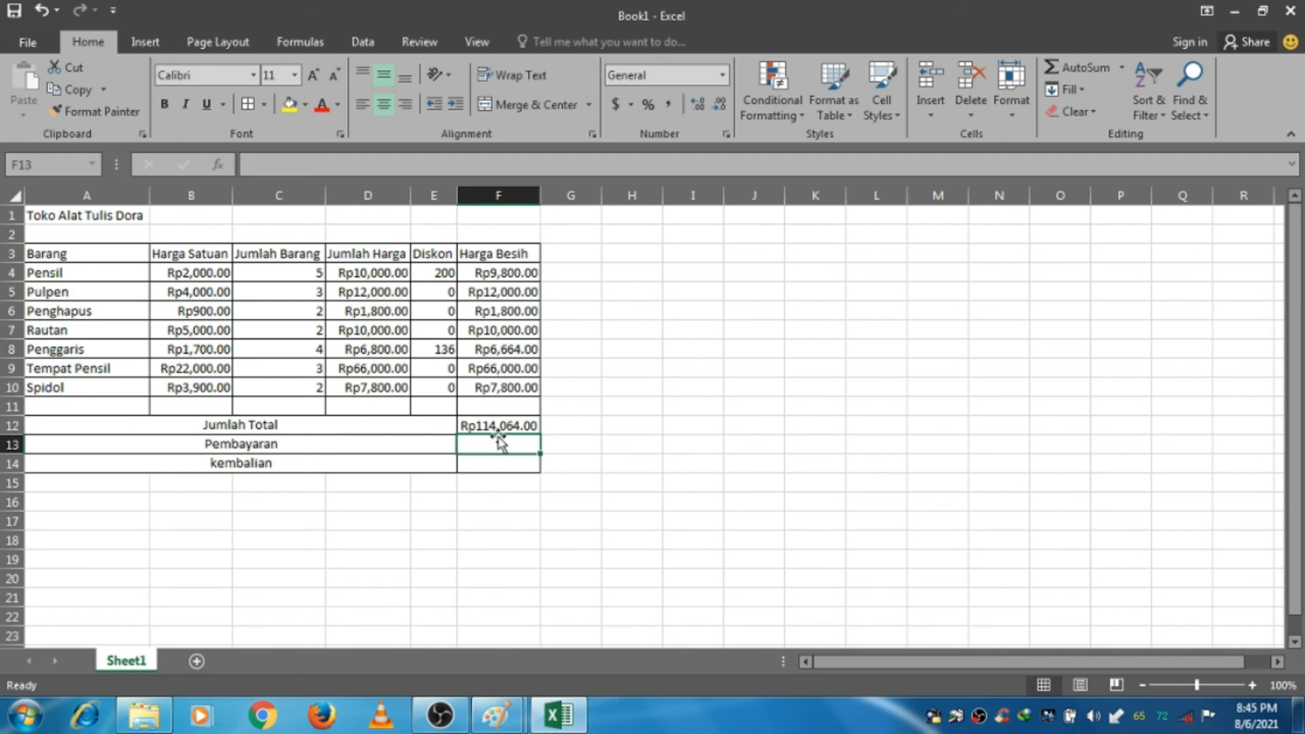
- Enter 130000 as the Pembayaran amount in F13 and format it as Rupiah currency with two decimals
type("130")
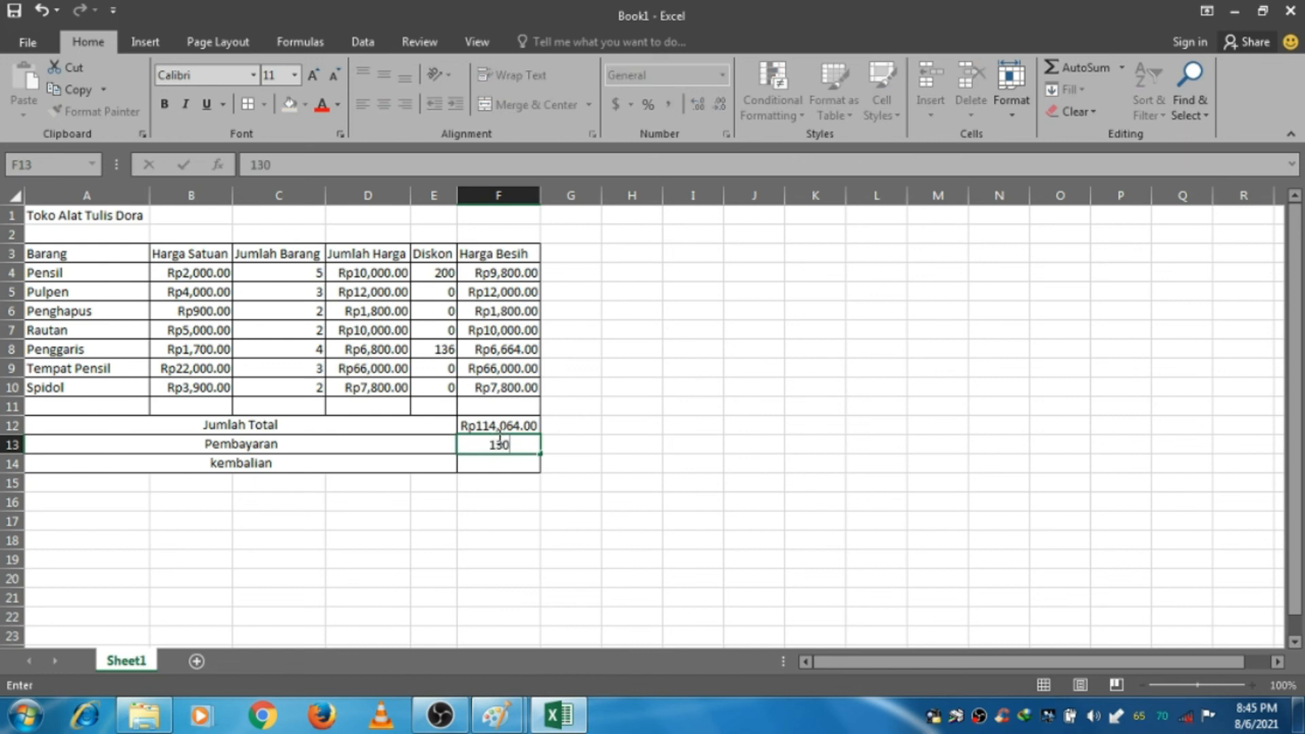
type("000")
key("Return")
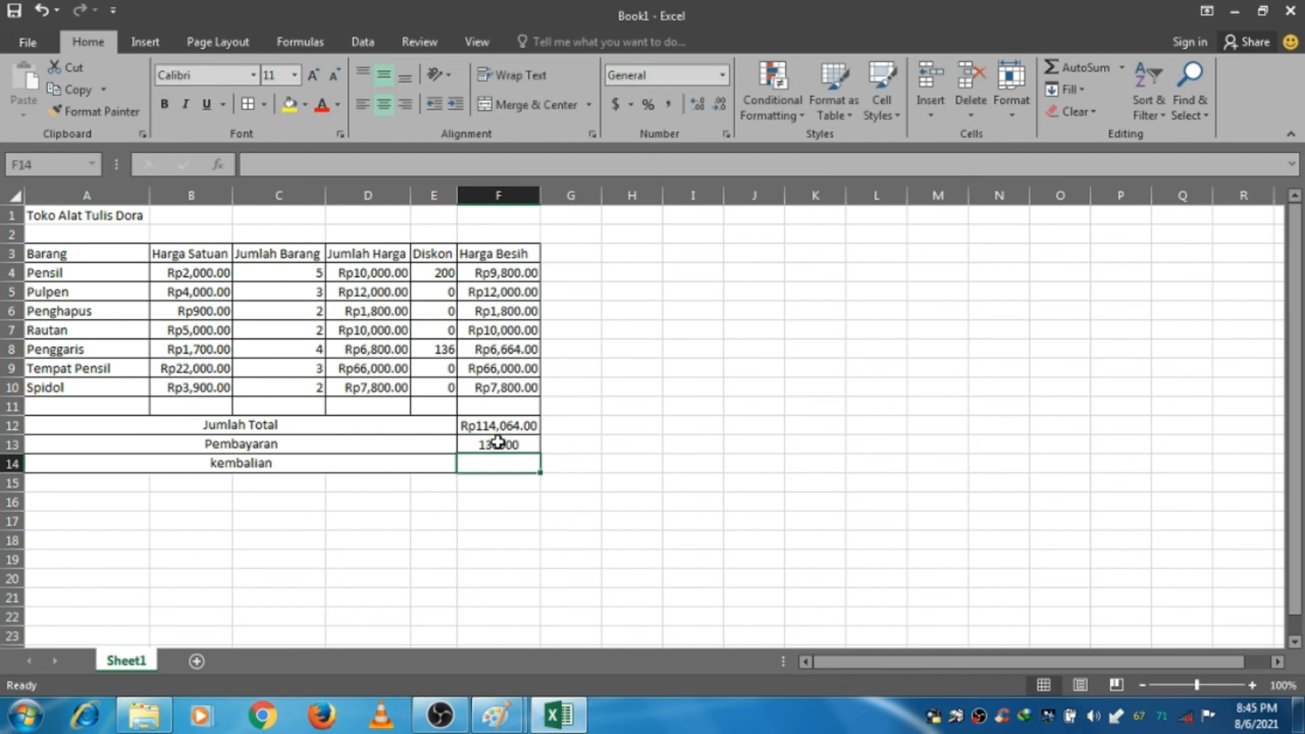
left_click(498, 447)
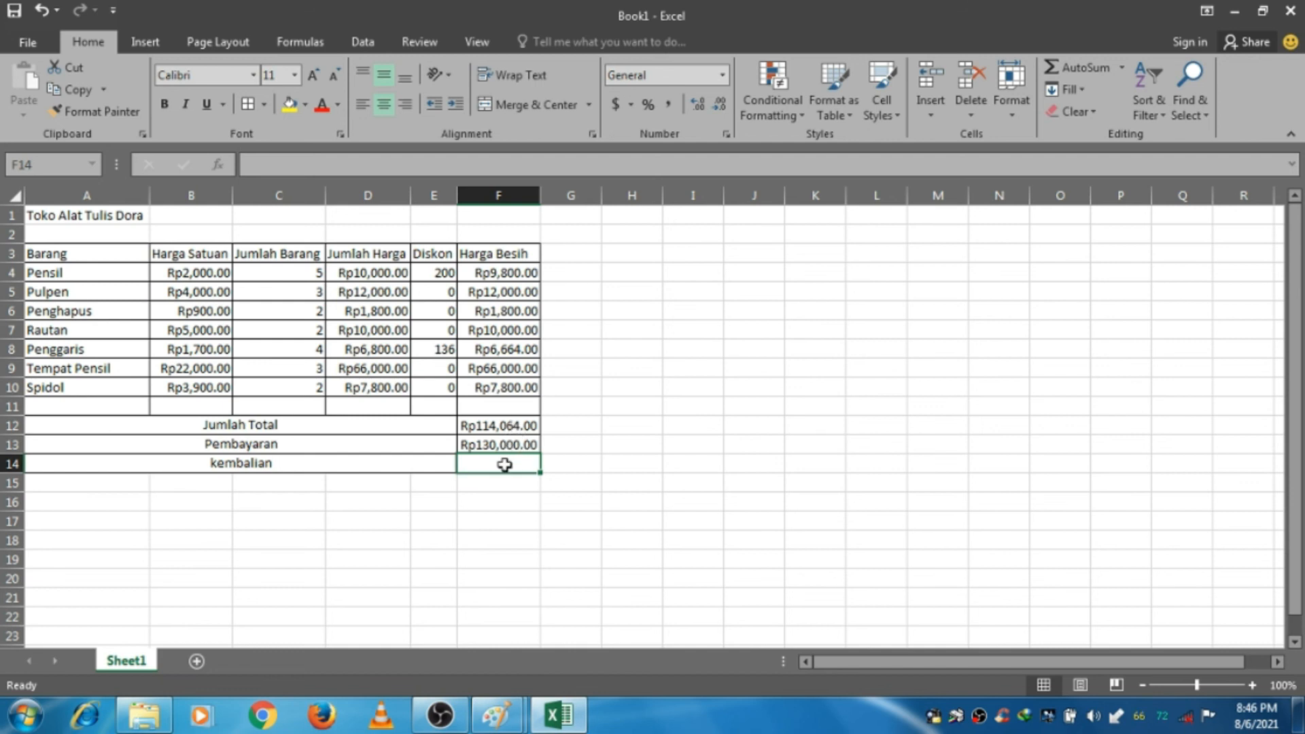
- Calculate the kembalian in F14 by subtracting the total from the payment with =F13-F12
type("=")
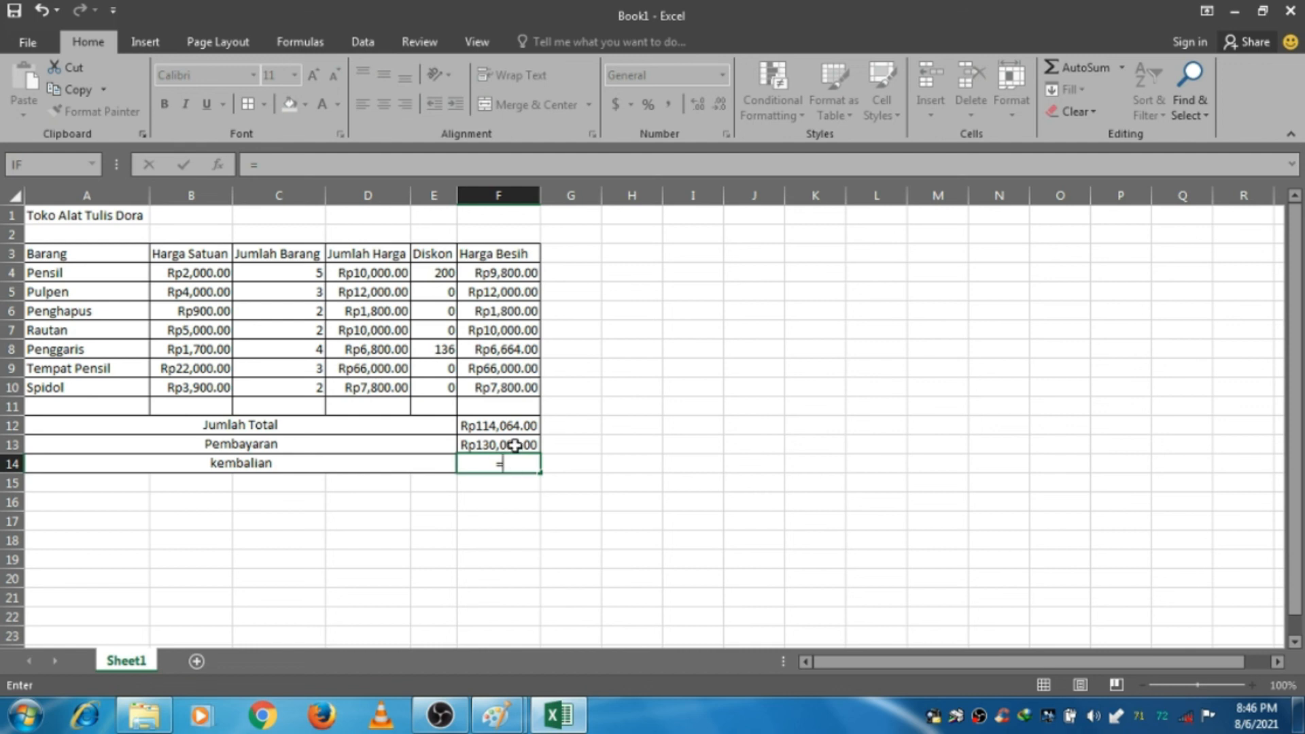
left_click(515, 445)
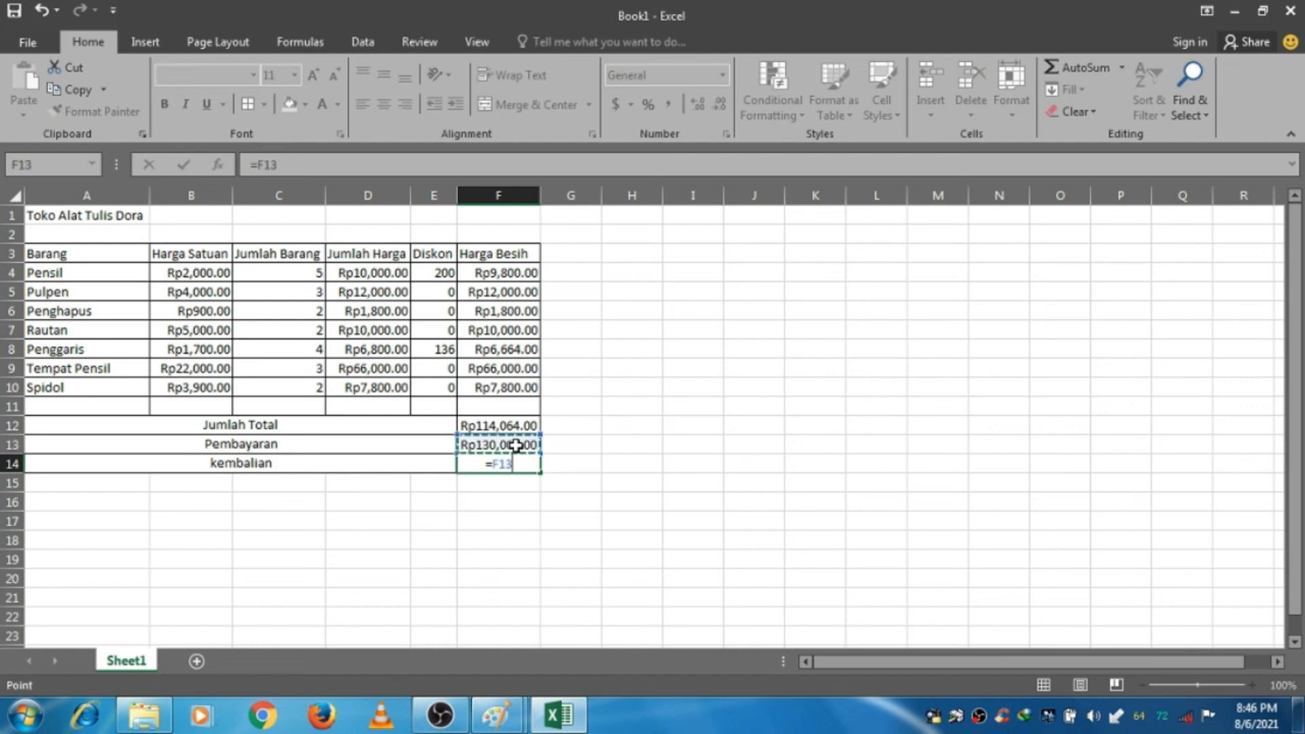
type("-")
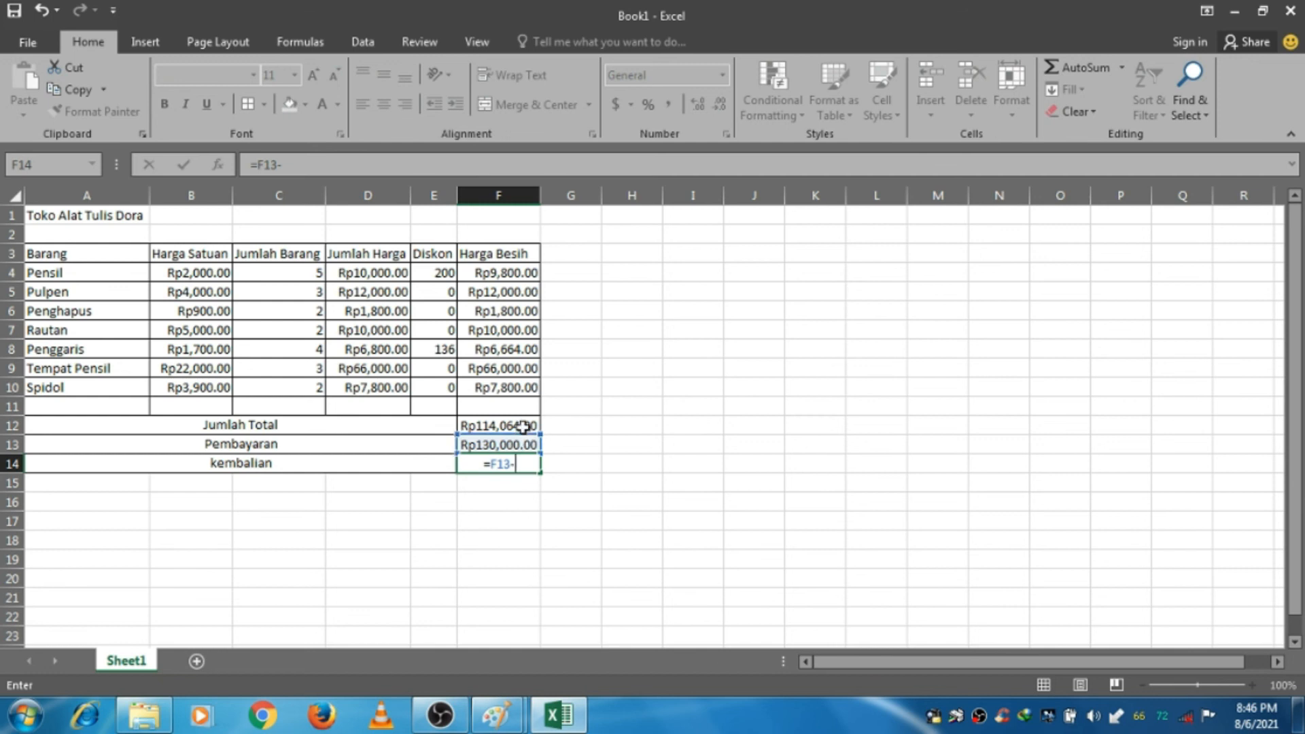
left_click(523, 426)
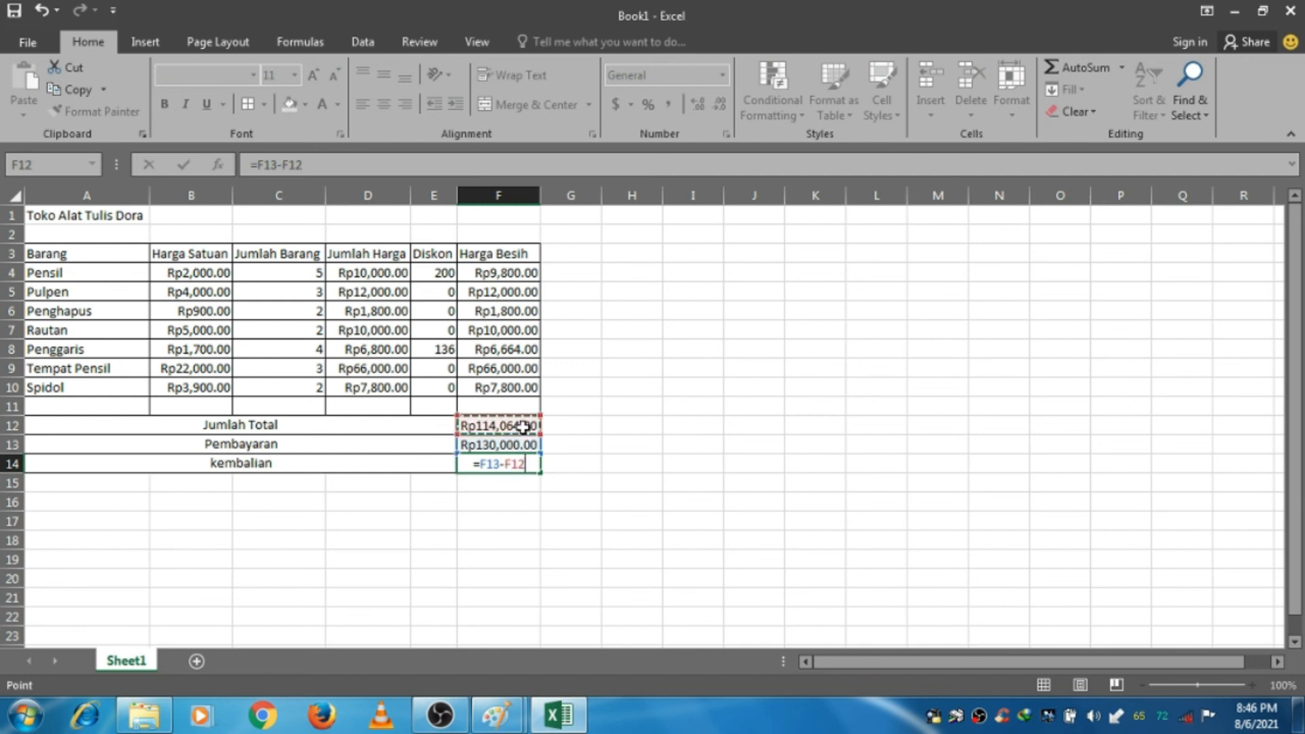
key("Return")
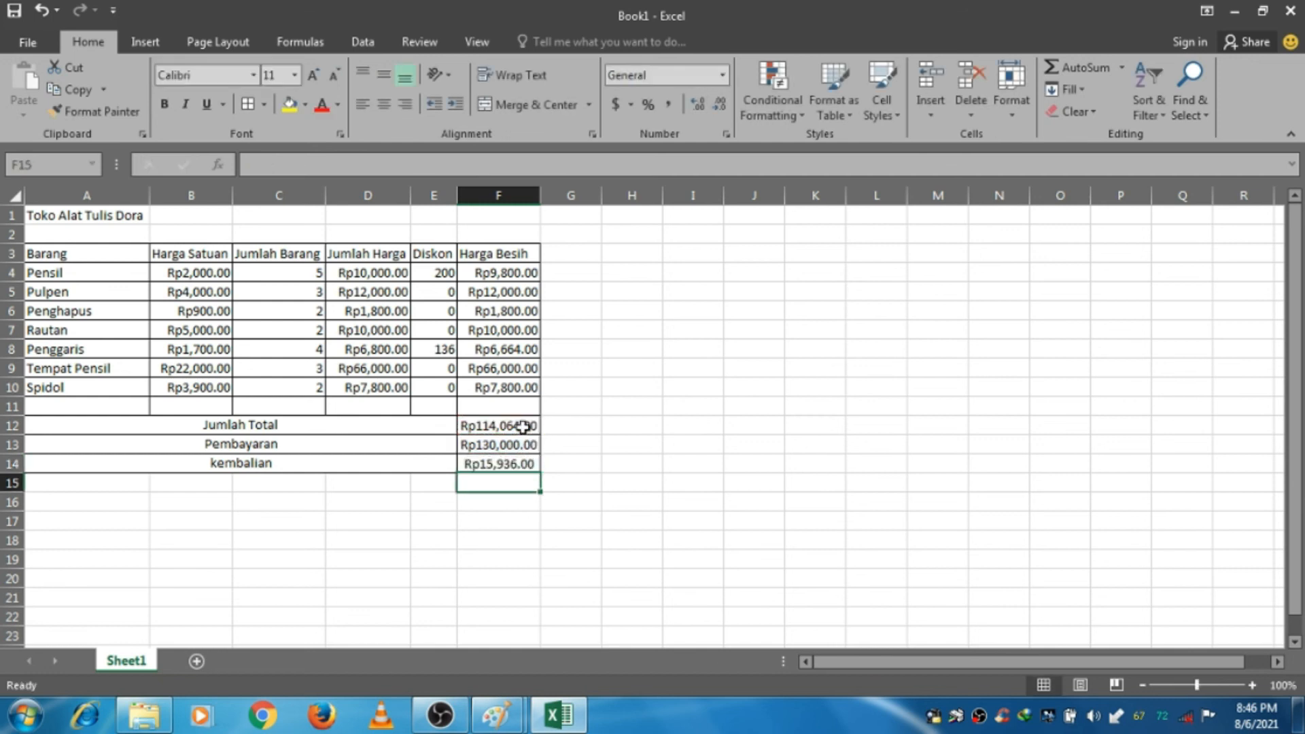